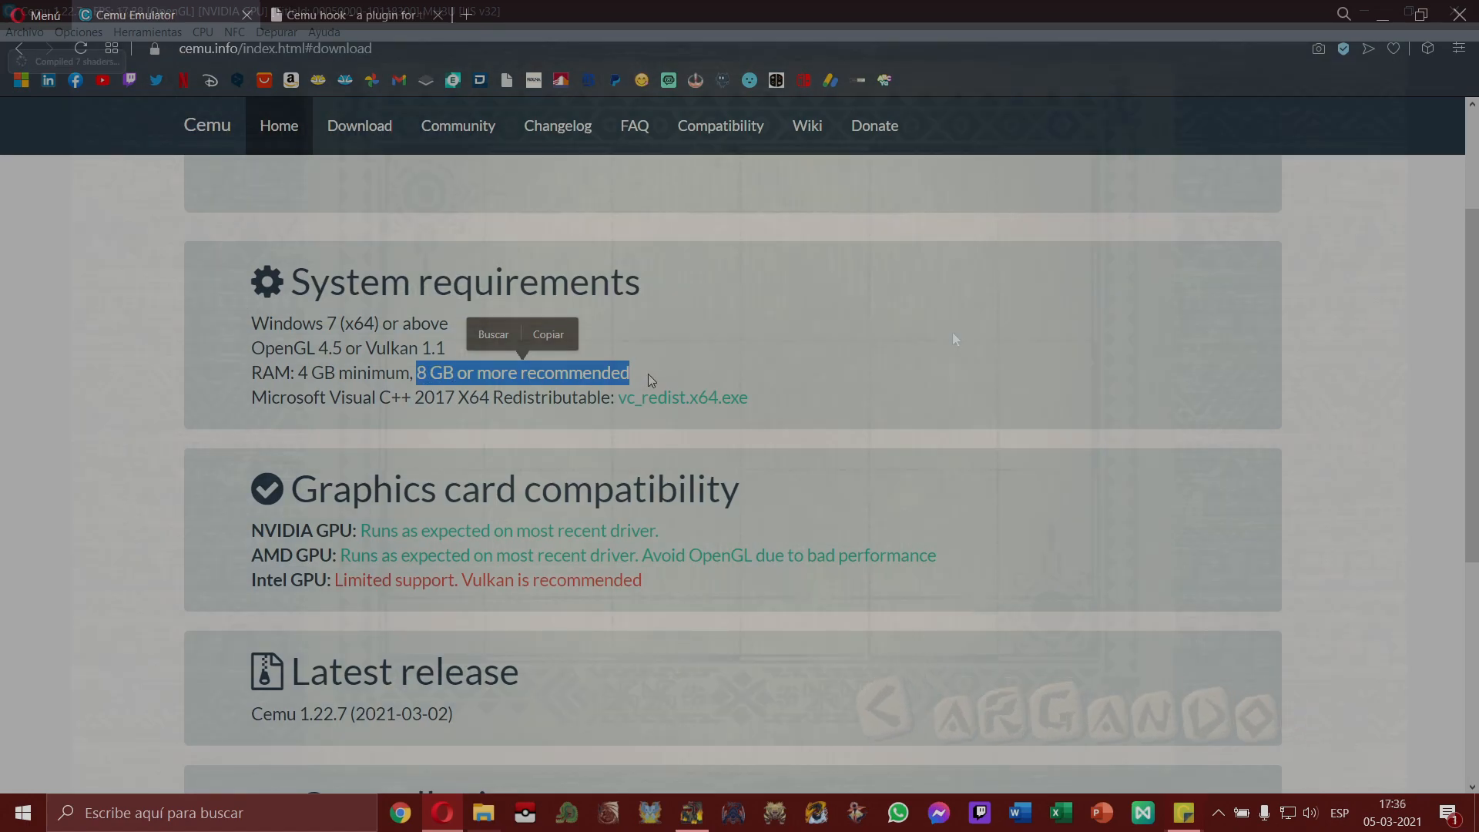
Step: Examine the system requirements on the Cemu site, including the recommended RAM and the Microsoft Visual C++ 2017 X64 Redistributable
{"action": "left_click", "coordinate": [651, 378]}
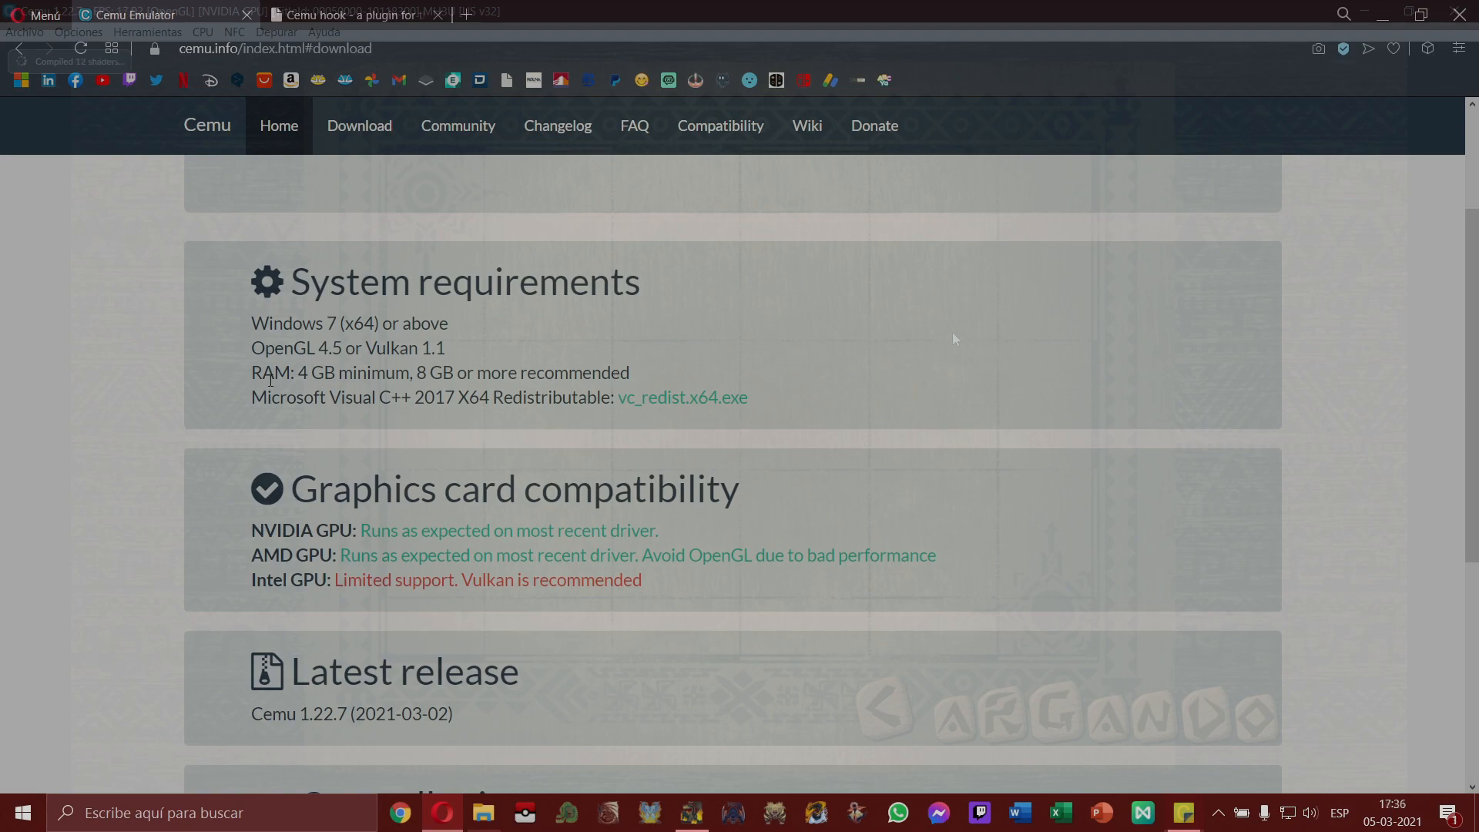
{"action": "left_click_drag", "start_coordinate": [255, 401], "coordinate": [617, 405]}
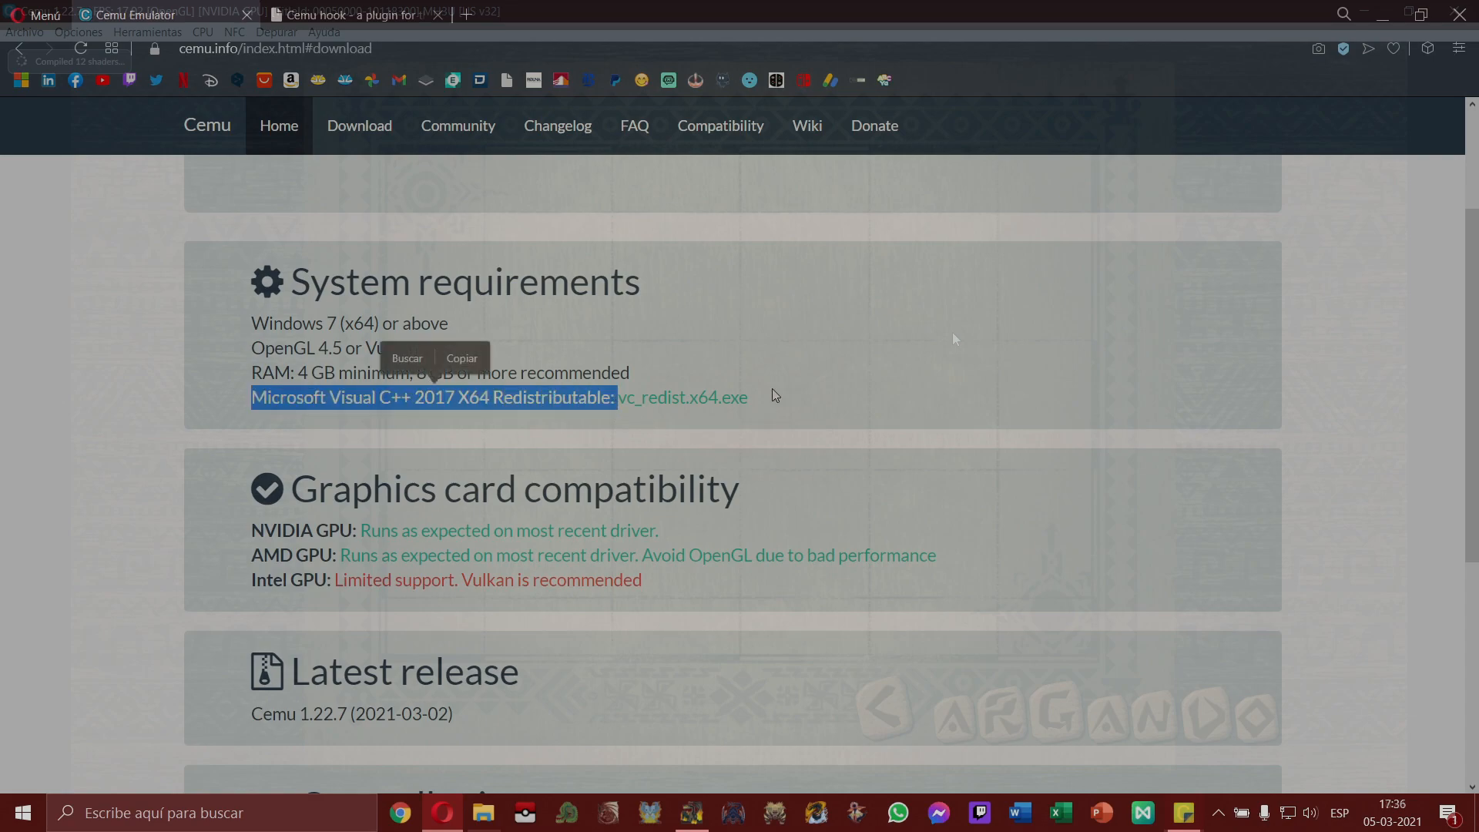
{"action": "left_click", "coordinate": [842, 385]}
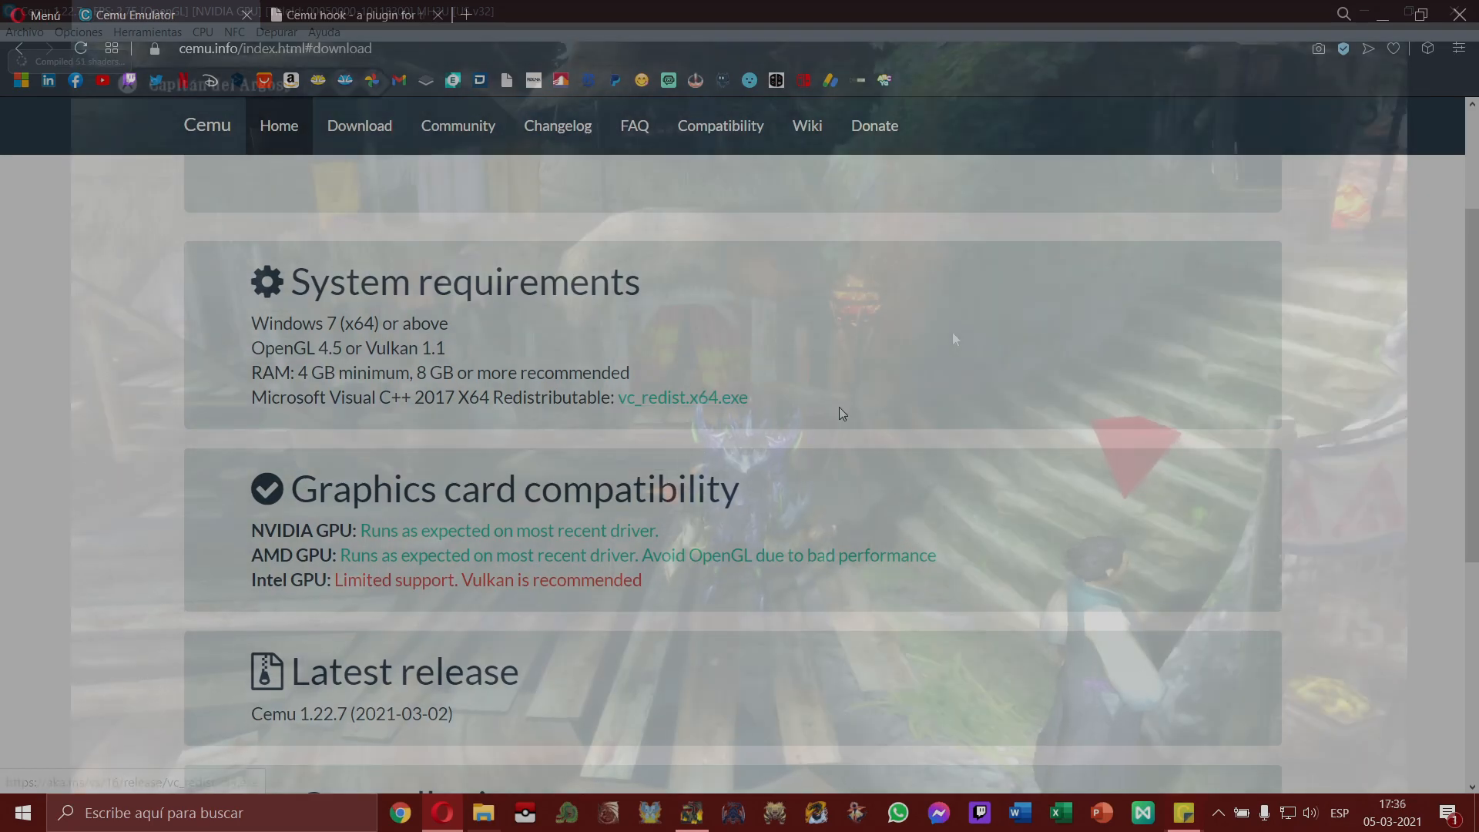
{"action": "scroll", "coordinate": [848, 396], "scroll_direction": "down", "scroll_amount": 2}
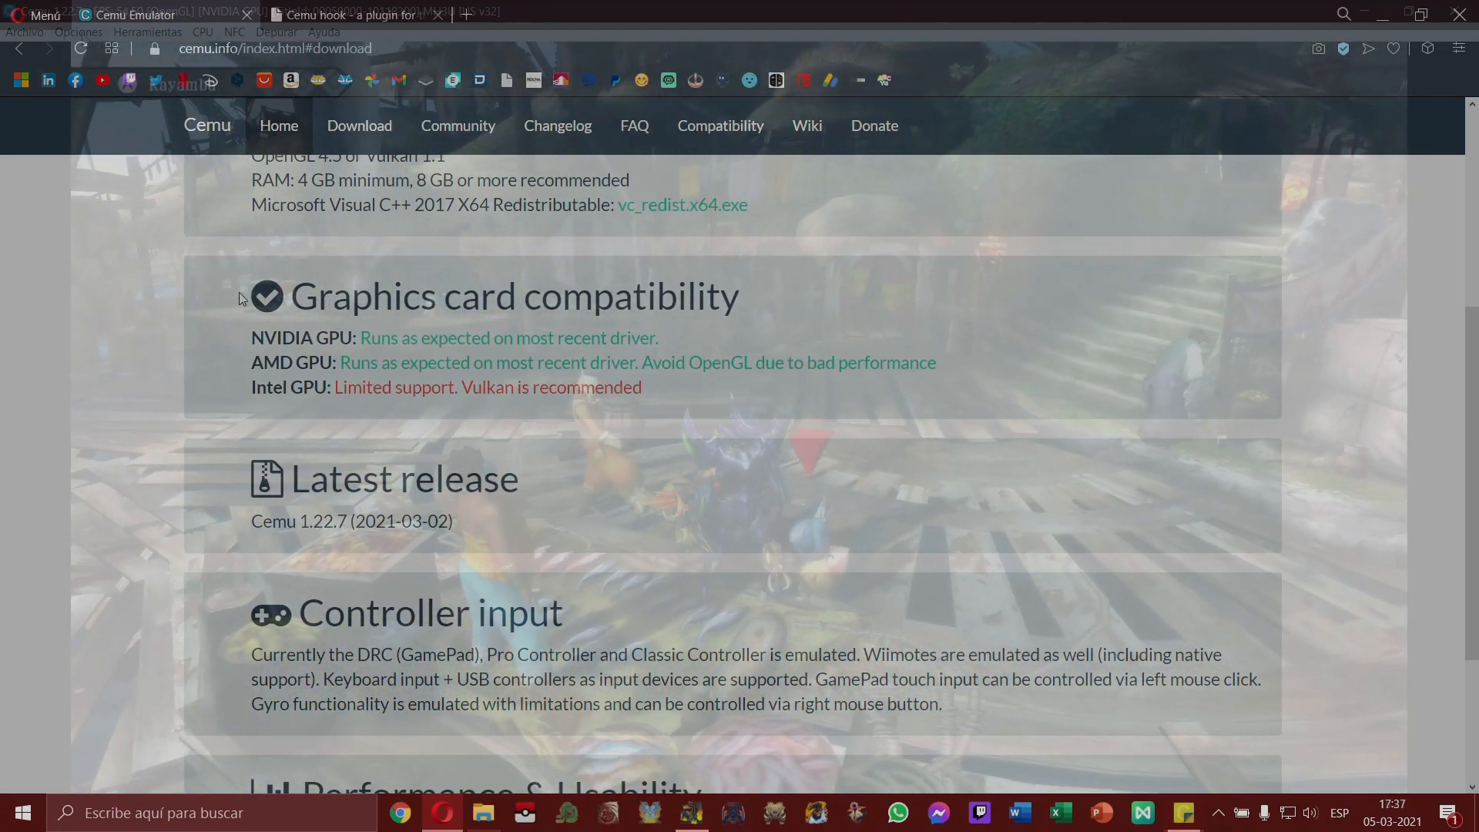
Step: Inspect the graphics API and vertical sync options in Cemu's general settings, then close the settings dialog
{"action": "left_click", "coordinate": [78, 31]}
{"action": "left_click", "coordinate": [120, 139]}
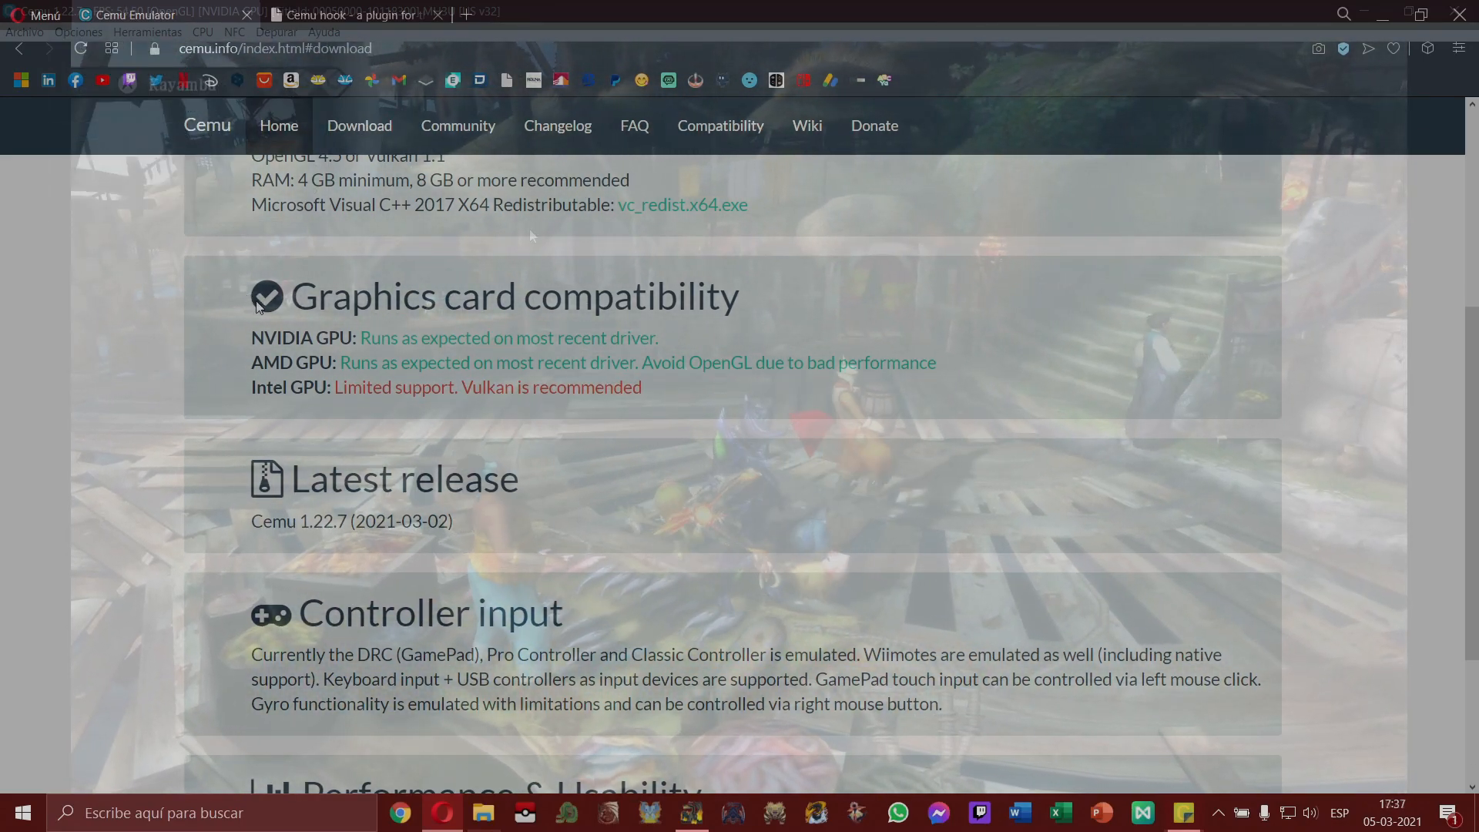
{"action": "left_click", "coordinate": [367, 232]}
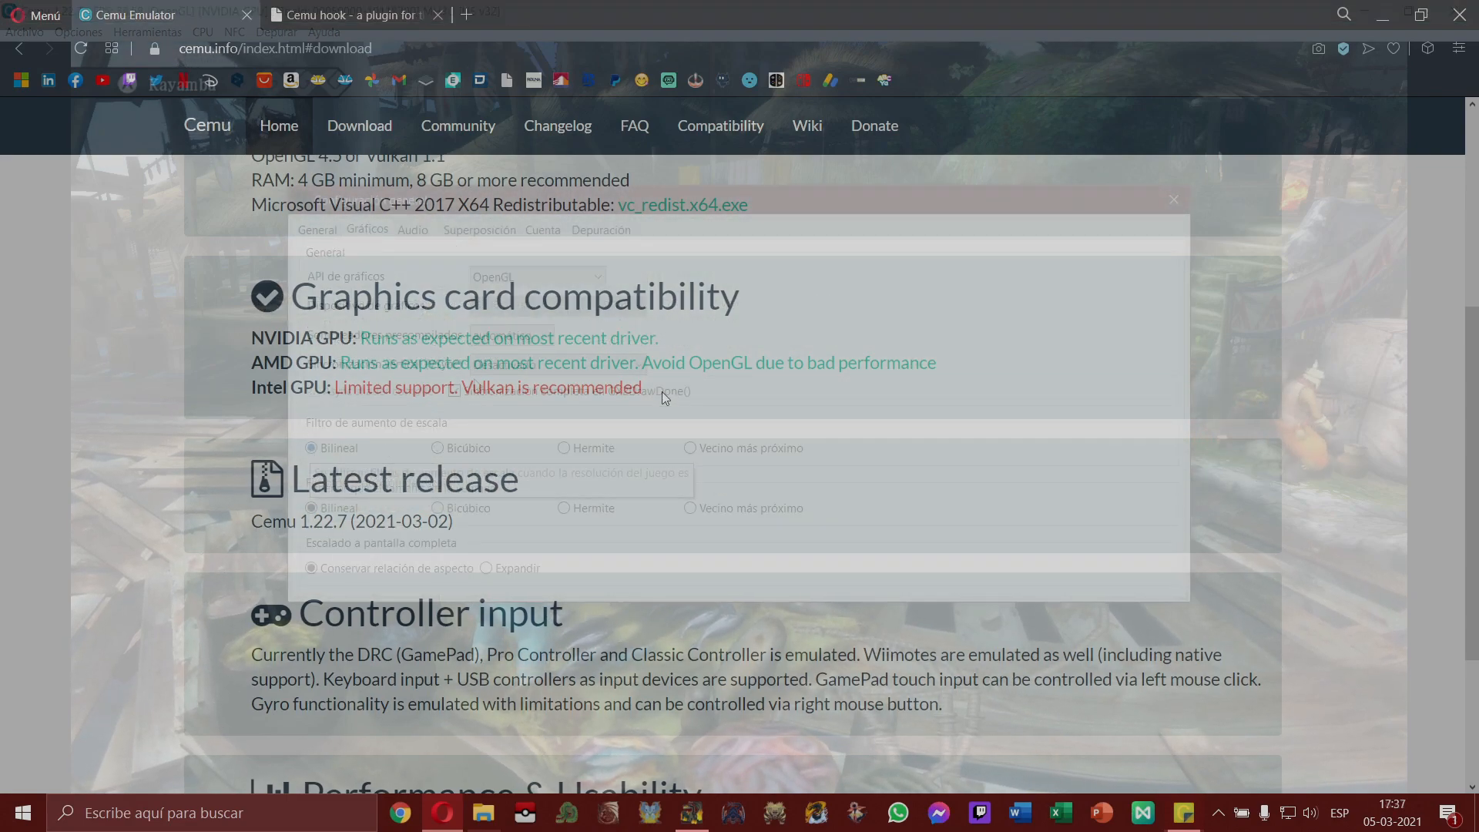
{"action": "scroll", "coordinate": [662, 391], "scroll_direction": "down", "scroll_amount": 1}
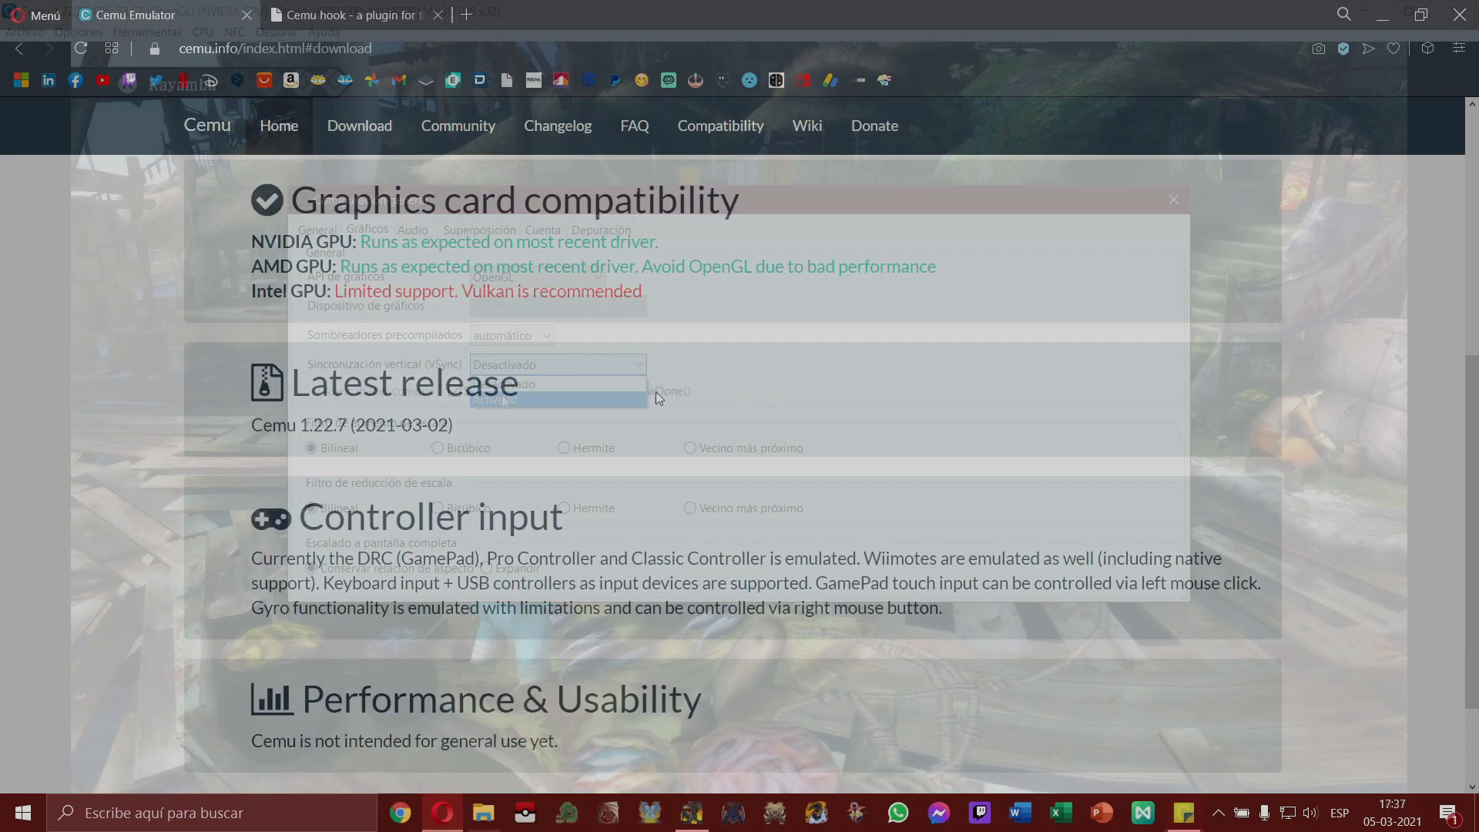
{"action": "left_click", "coordinate": [1174, 199]}
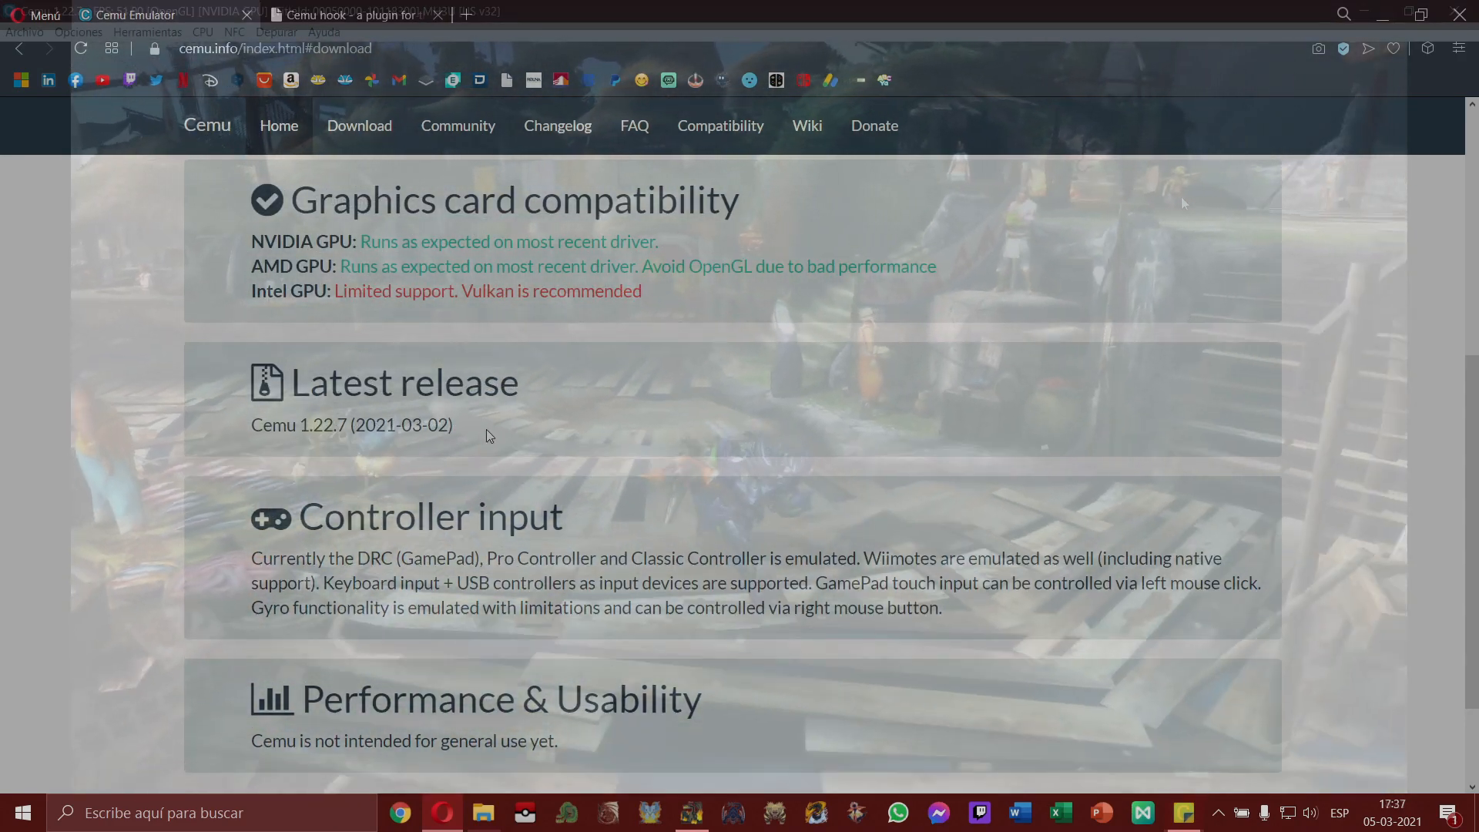
Step: Reopen Cemu's general settings to check the graphics options, including GX2DrawDone synchronization and scaling filters, and close them
{"action": "scroll", "coordinate": [504, 454], "scroll_direction": "down", "scroll_amount": 1}
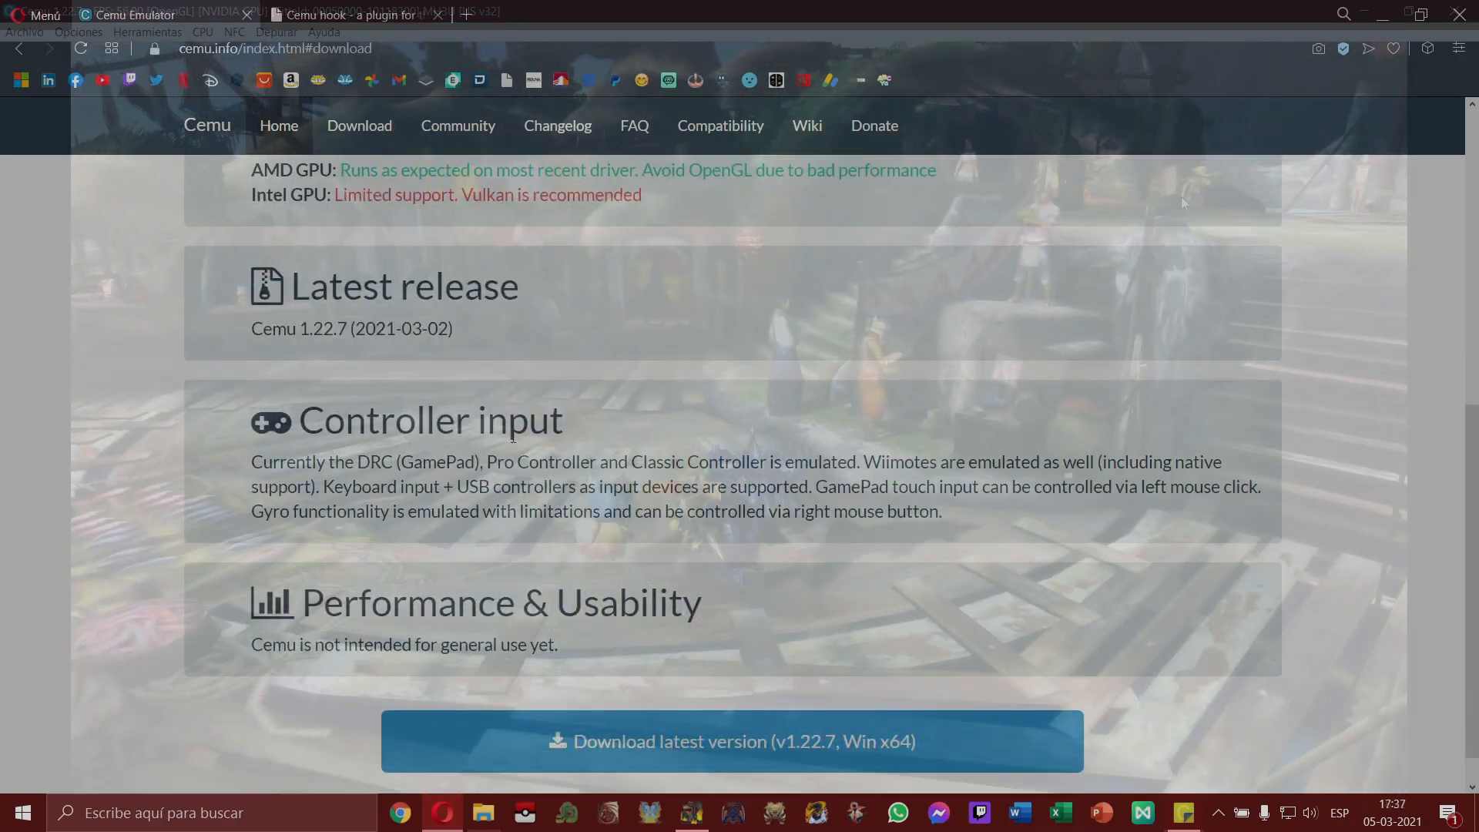
{"action": "left_click", "coordinate": [77, 33]}
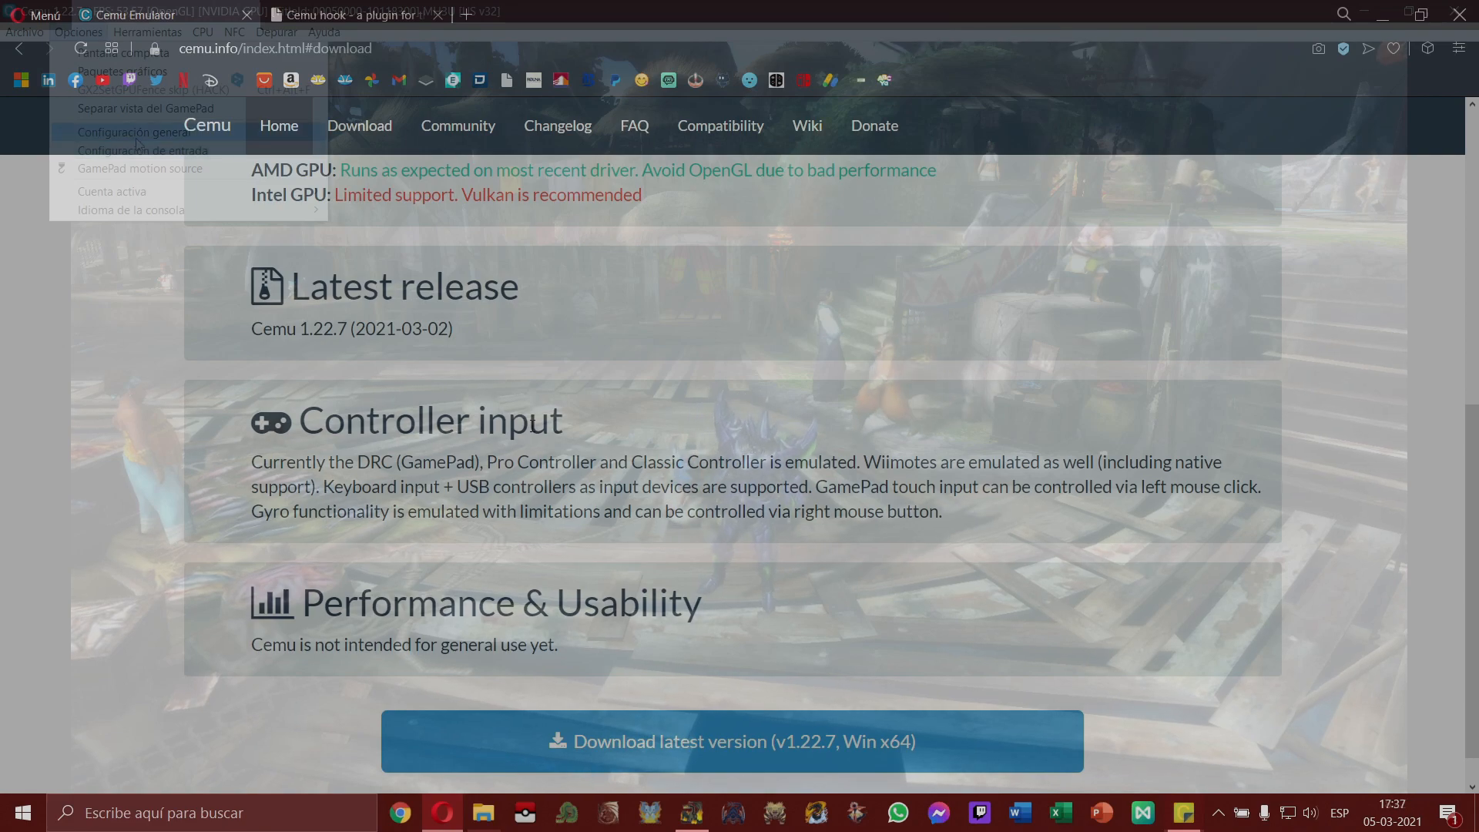
{"action": "left_click", "coordinate": [385, 243]}
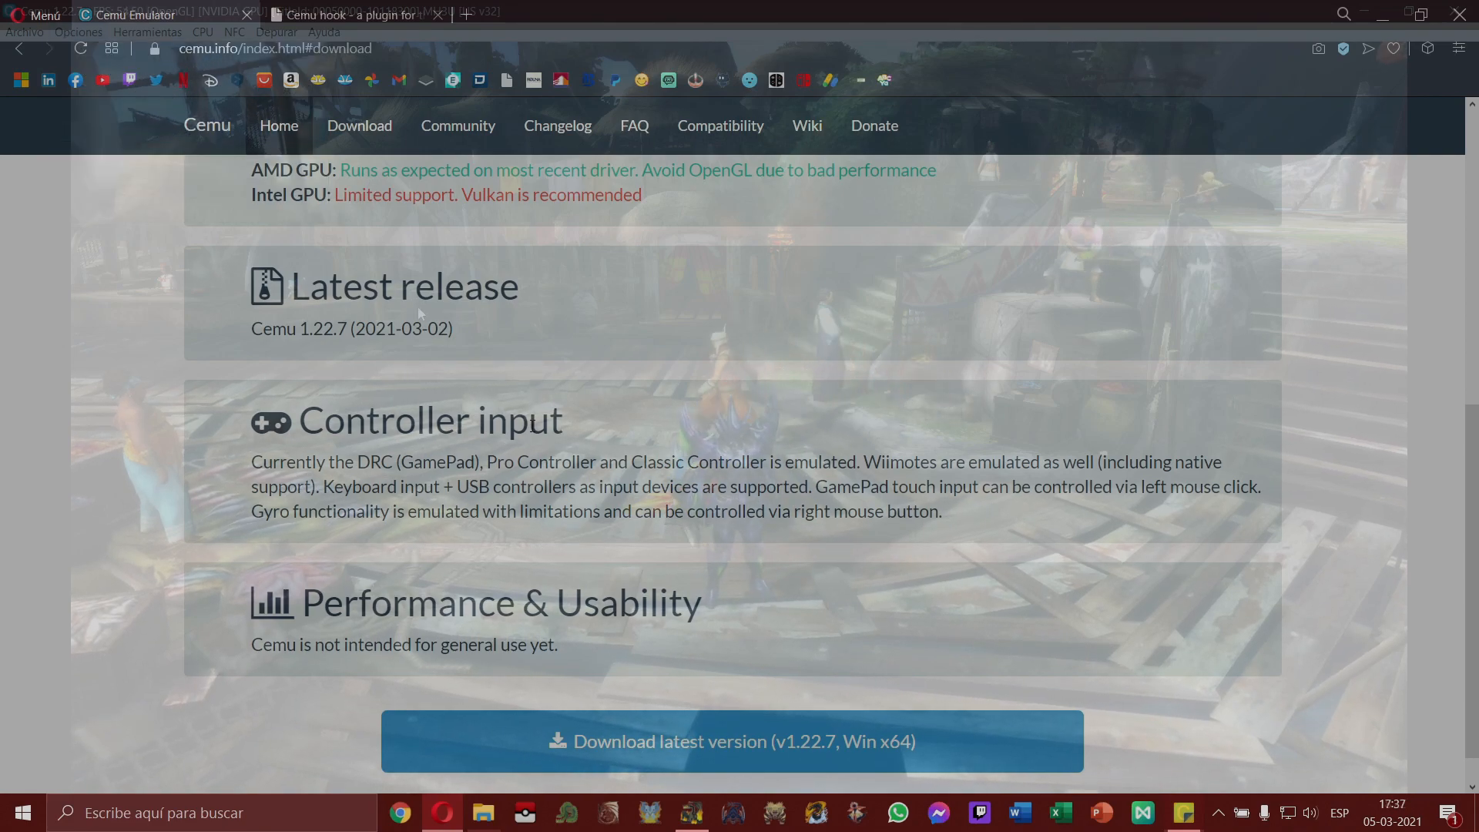
{"action": "left_click", "coordinate": [367, 229]}
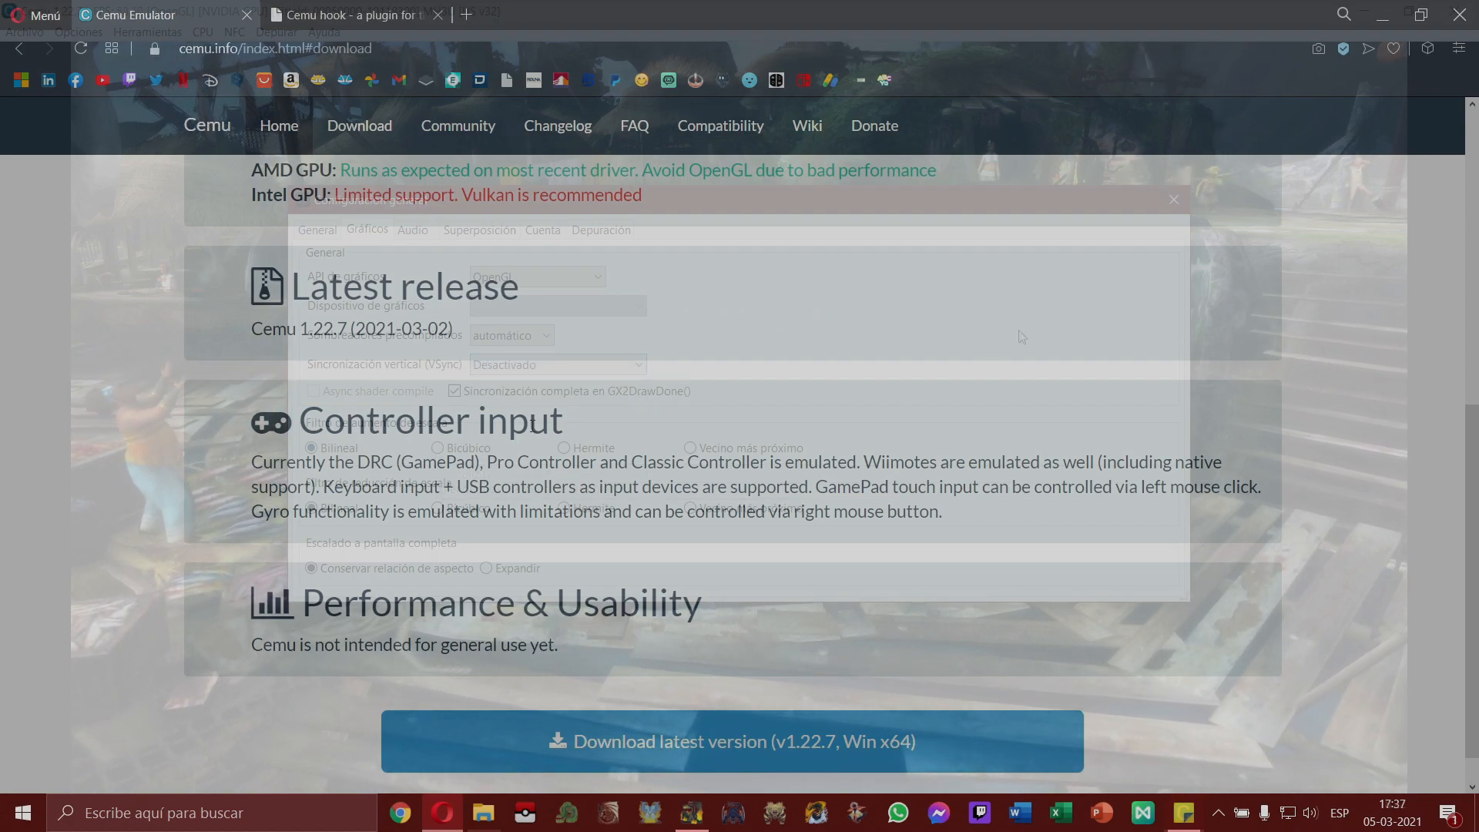
{"action": "left_click", "coordinate": [1173, 202]}
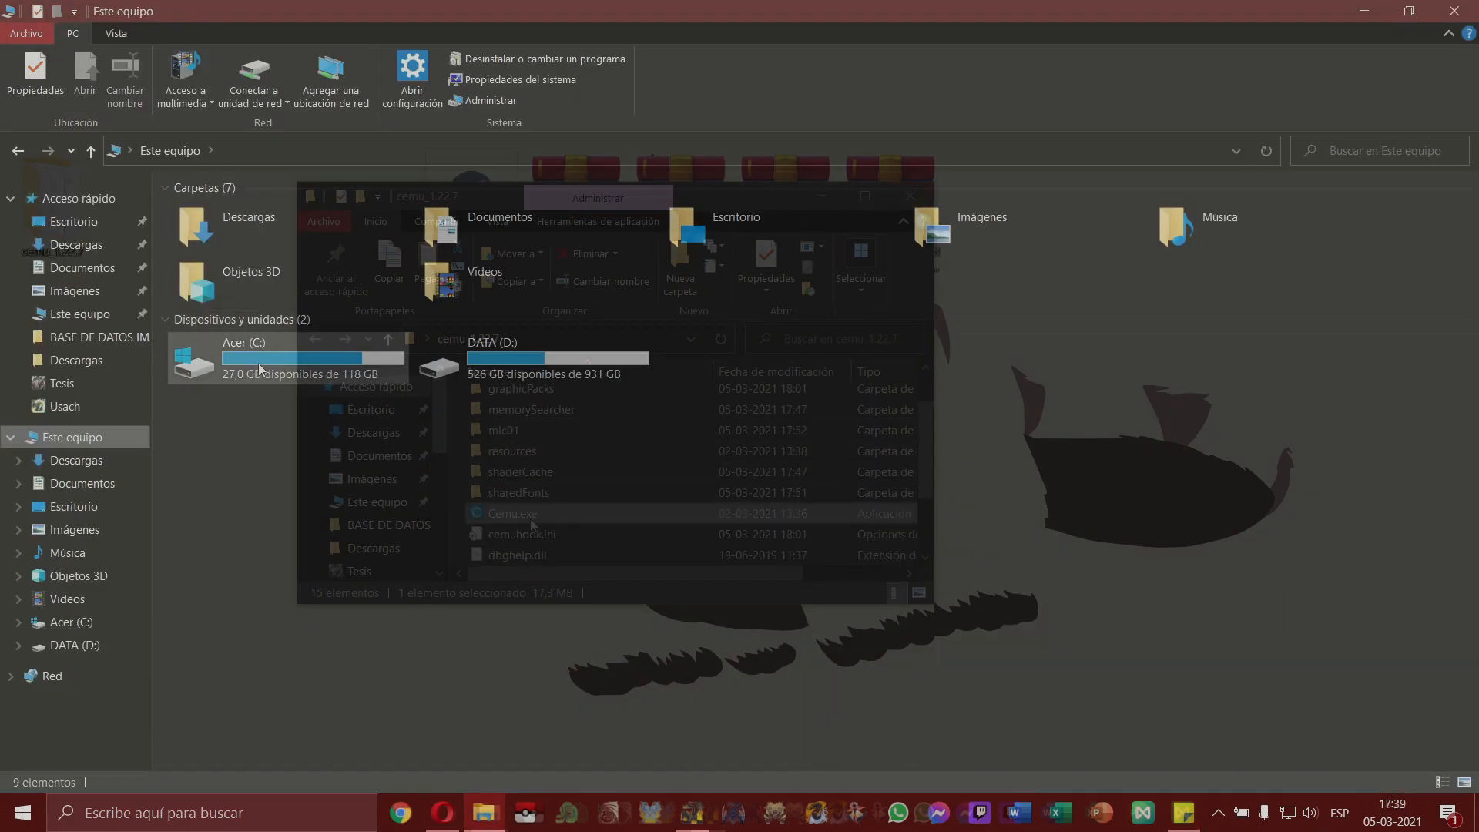
Step: Check the available storage on the Acer (C:) and DATA (D:) drives in This PC
{"action": "left_click", "coordinate": [258, 368]}
{"action": "left_click", "coordinate": [479, 362]}
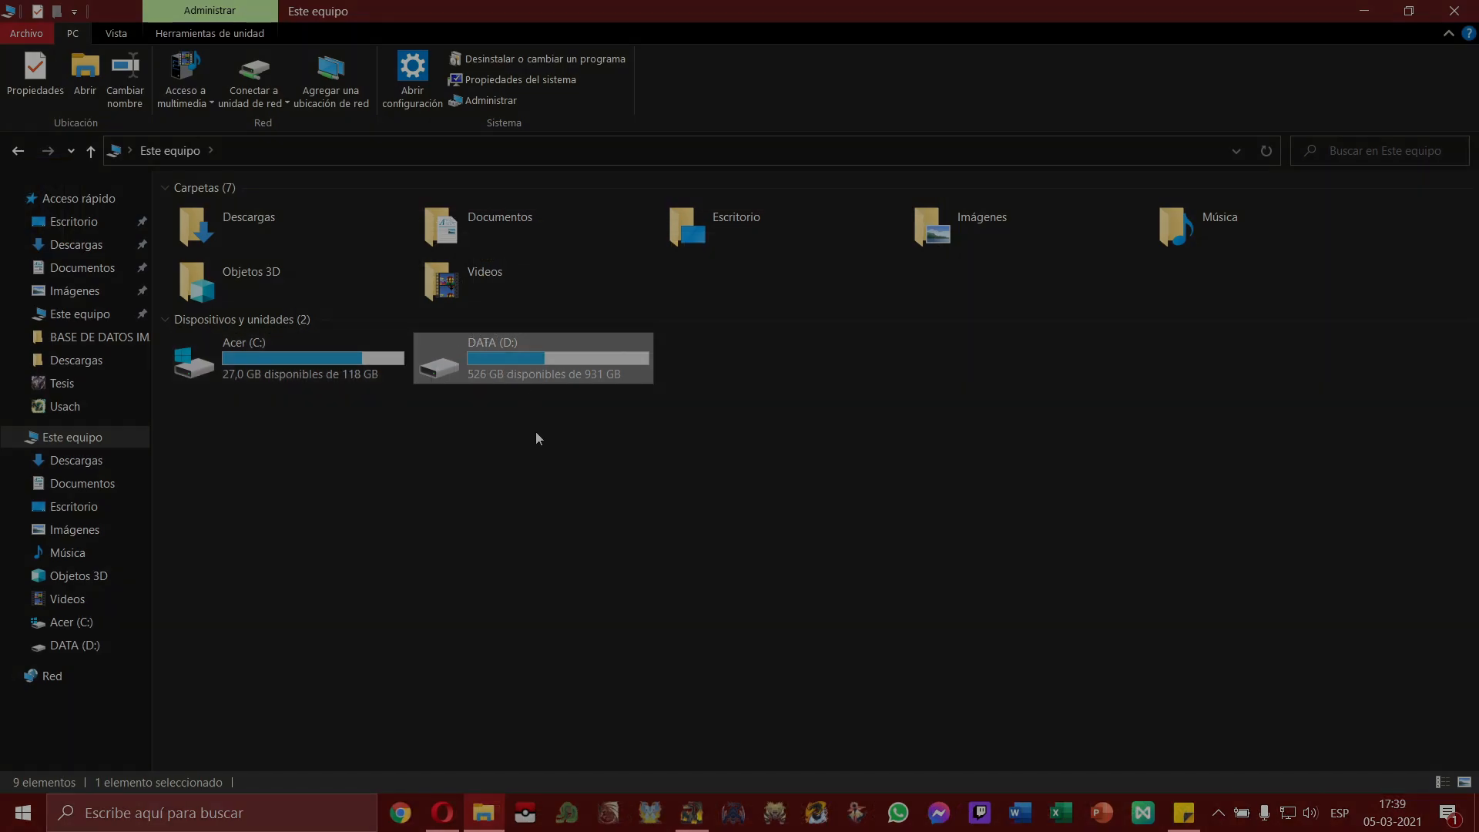
{"action": "right_click", "coordinate": [632, 479]}
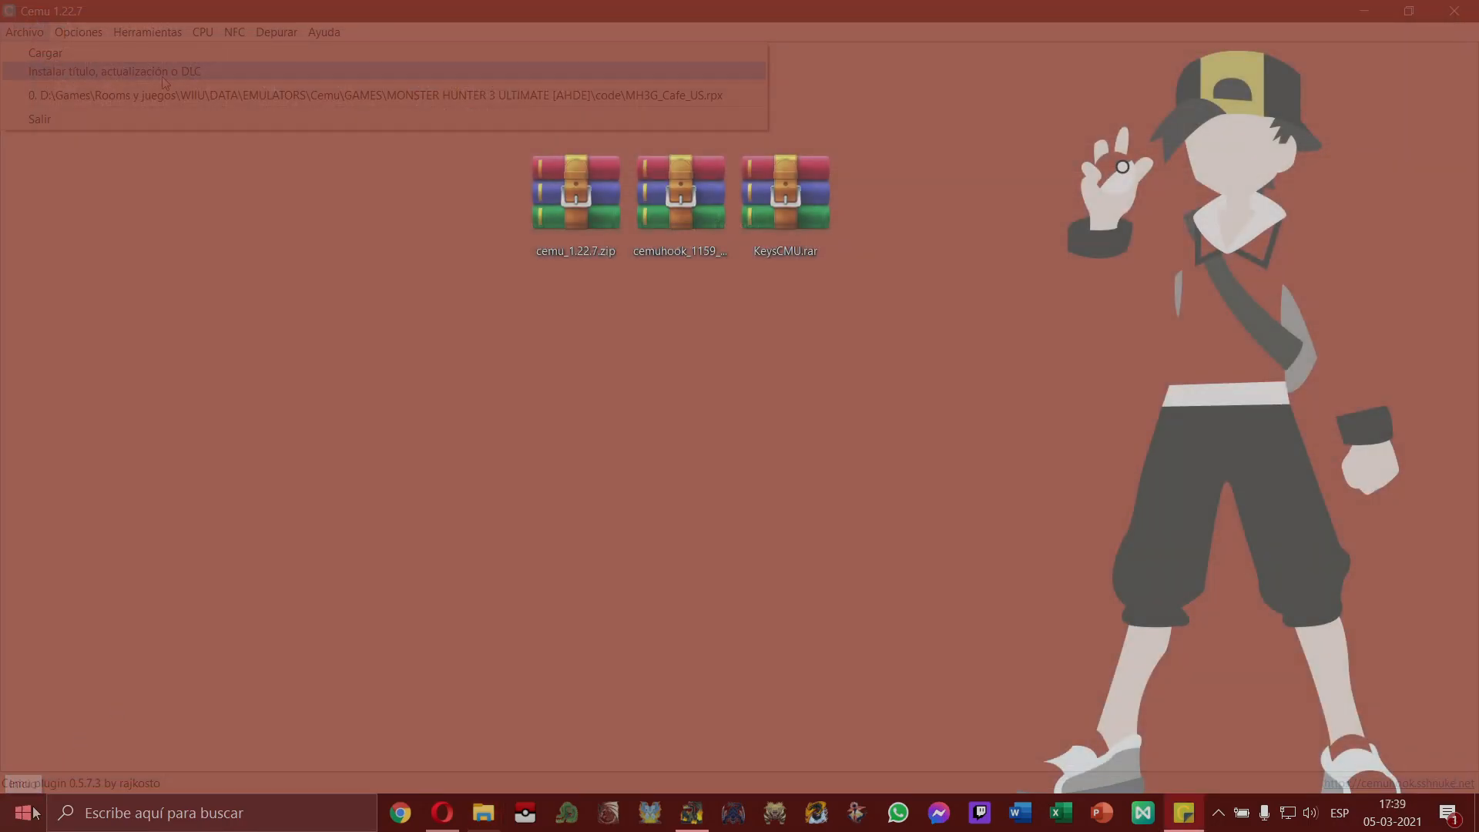
Step: Open the list of installed applications and features in Windows Settings
{"action": "left_click", "coordinate": [35, 813]}
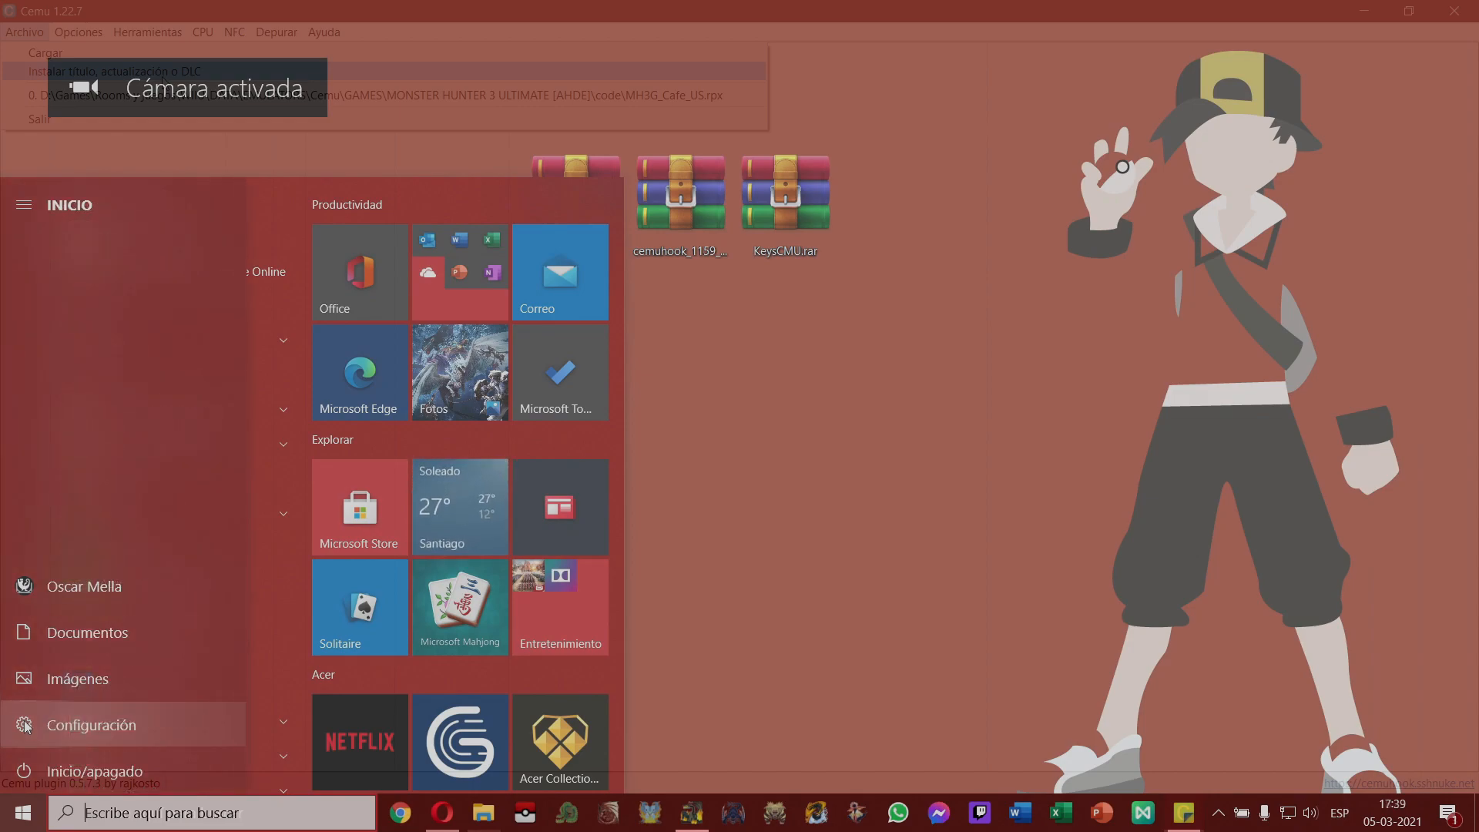
{"action": "left_click", "coordinate": [25, 725]}
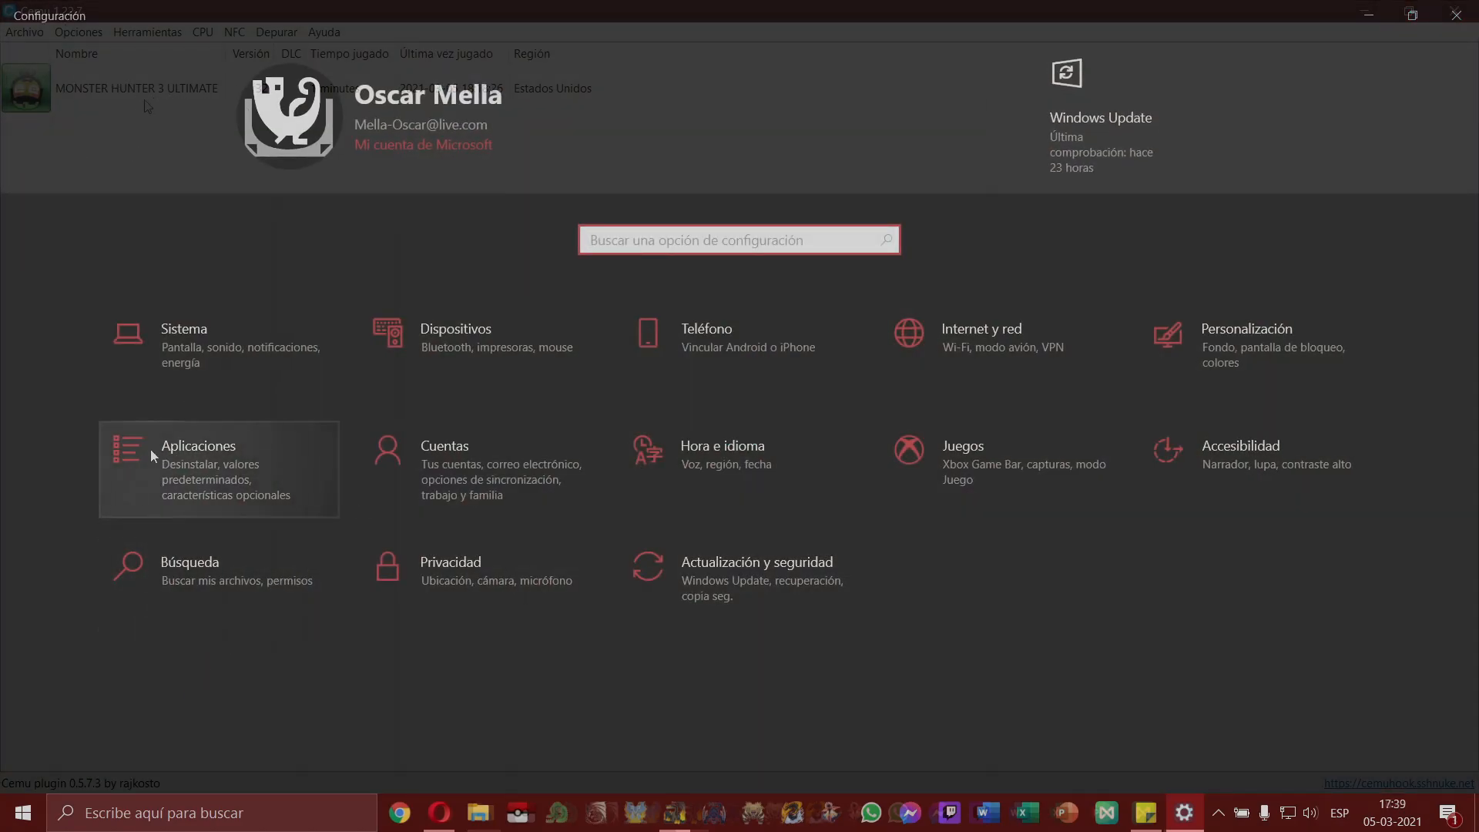
{"action": "left_click", "coordinate": [205, 465]}
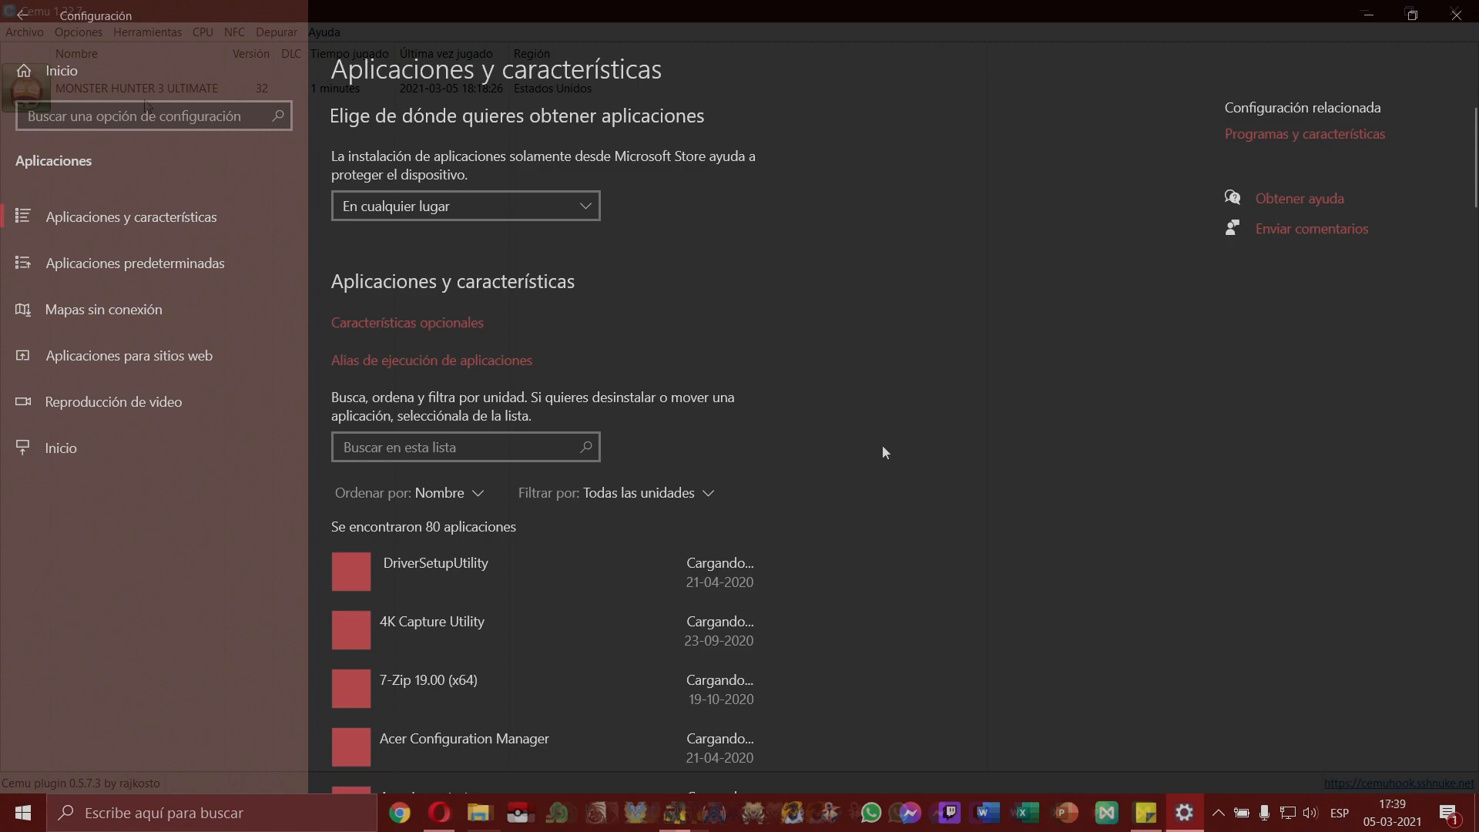
Step: Look through the installed applications for the Microsoft Visual C++ Redistributable versions, then close Windows Settings
{"action": "scroll", "coordinate": [884, 447], "scroll_direction": "down", "scroll_amount": 20}
{"action": "scroll", "coordinate": [869, 440], "scroll_direction": "down", "scroll_amount": 20}
{"action": "scroll", "coordinate": [871, 440], "scroll_direction": "down", "scroll_amount": 6}
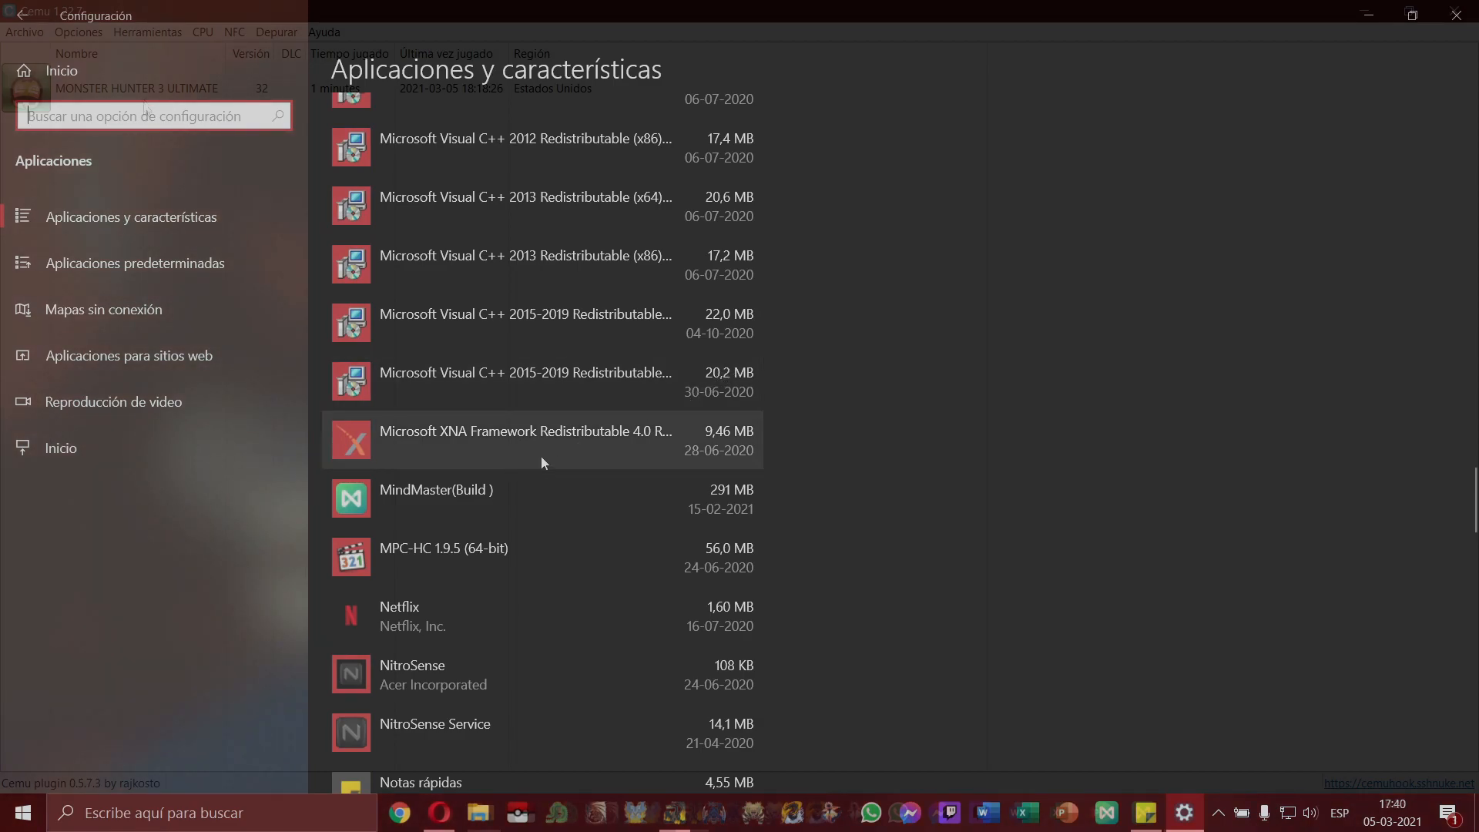
{"action": "scroll", "coordinate": [600, 438], "scroll_direction": "up", "scroll_amount": 2}
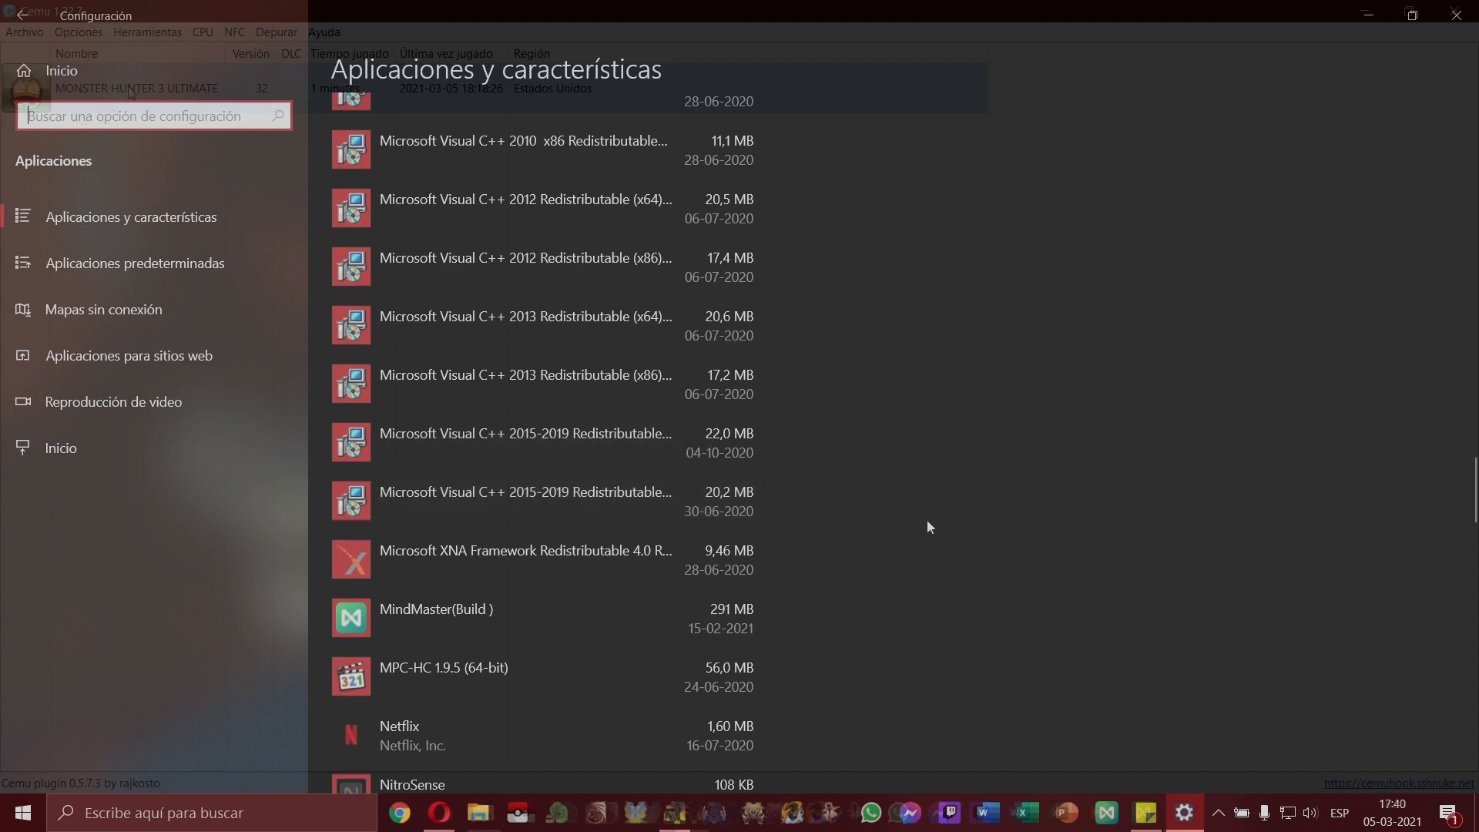
{"action": "scroll", "coordinate": [916, 523], "scroll_direction": "up", "scroll_amount": 4}
{"action": "scroll", "coordinate": [916, 523], "scroll_direction": "down", "scroll_amount": 2}
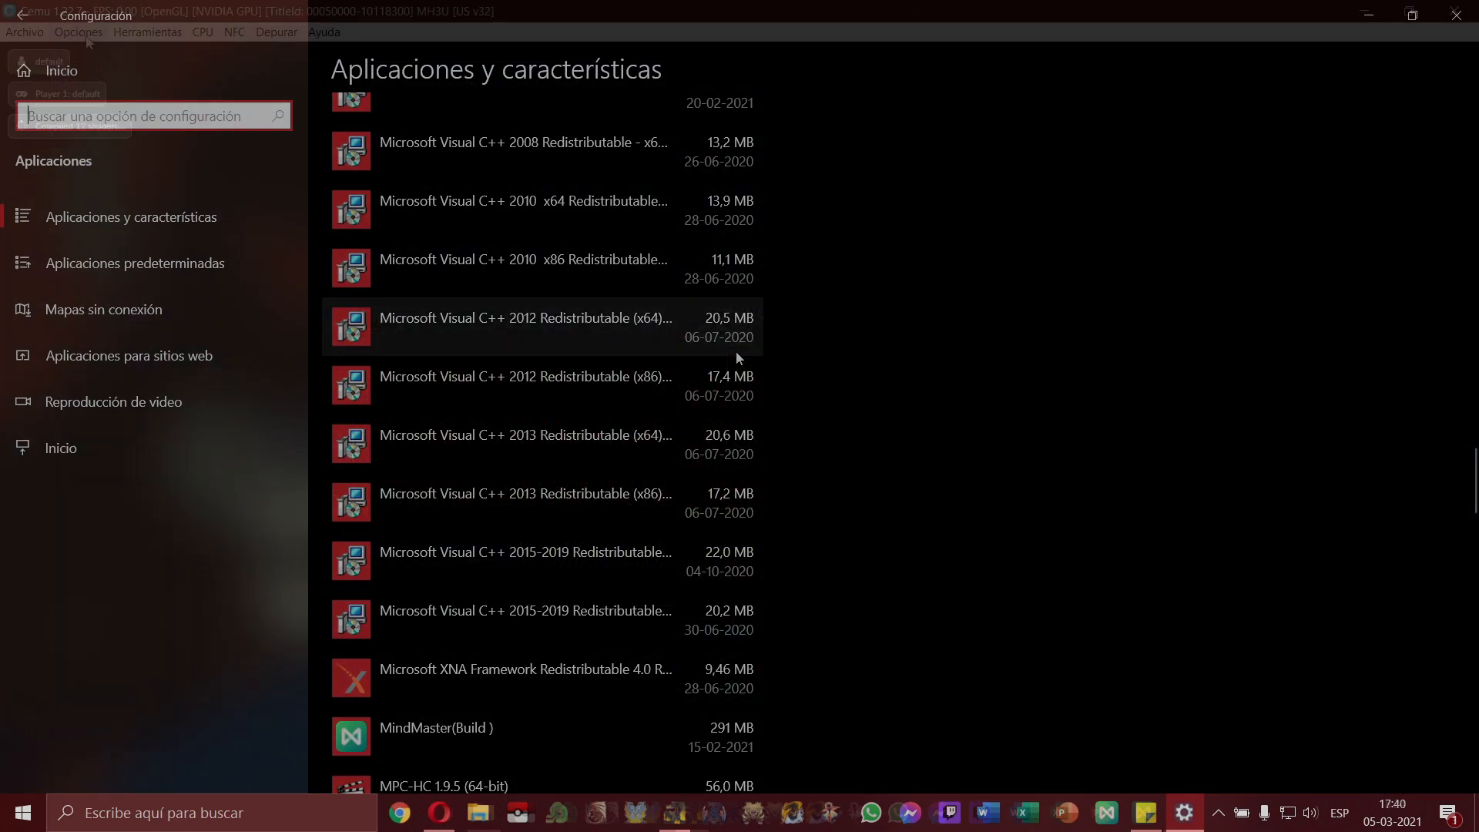
{"action": "left_click", "coordinate": [86, 36]}
{"action": "scroll", "coordinate": [804, 428], "scroll_direction": "up", "scroll_amount": 2}
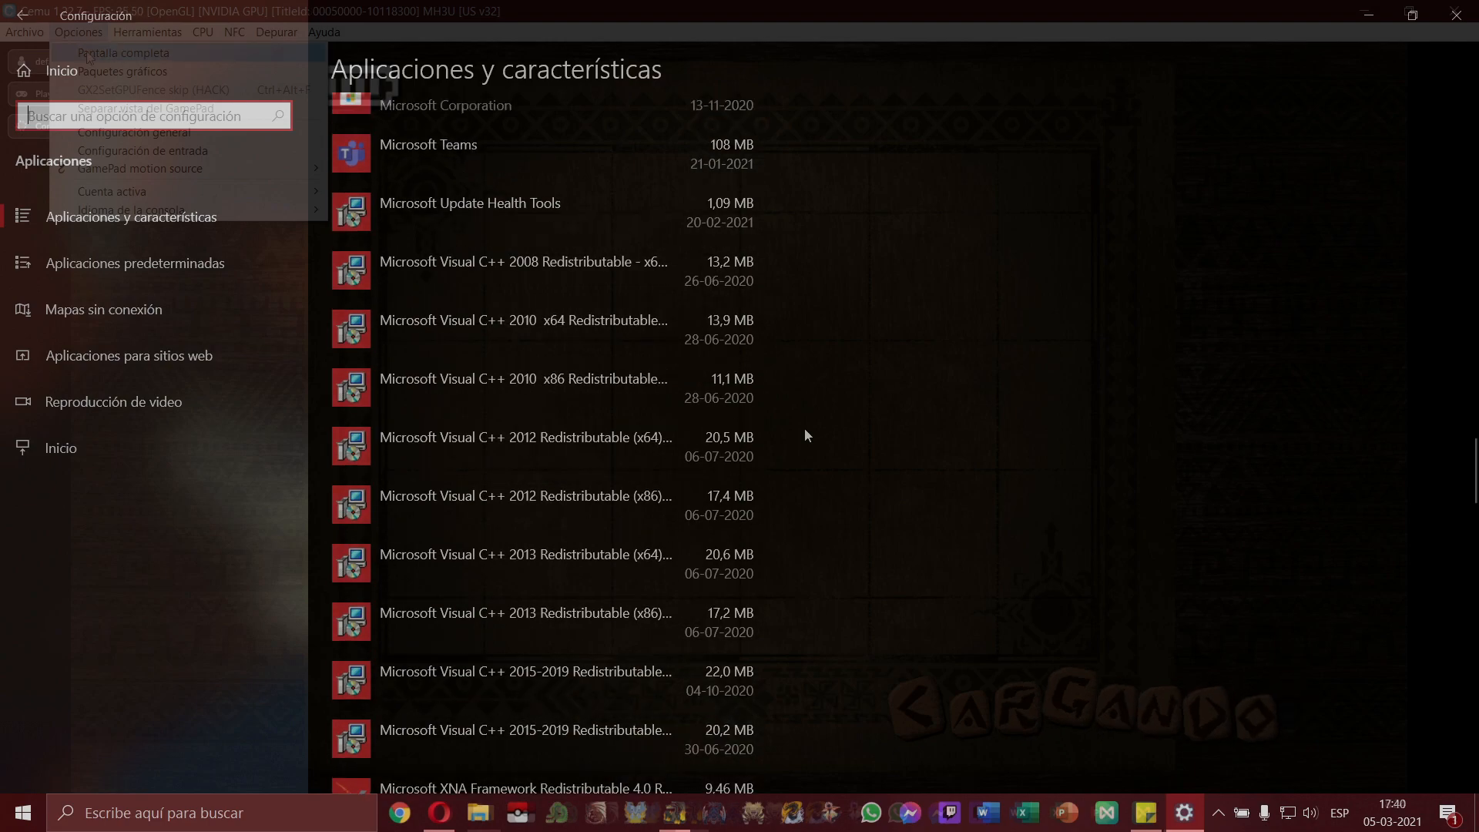
{"action": "scroll", "coordinate": [805, 431], "scroll_direction": "down", "scroll_amount": 2}
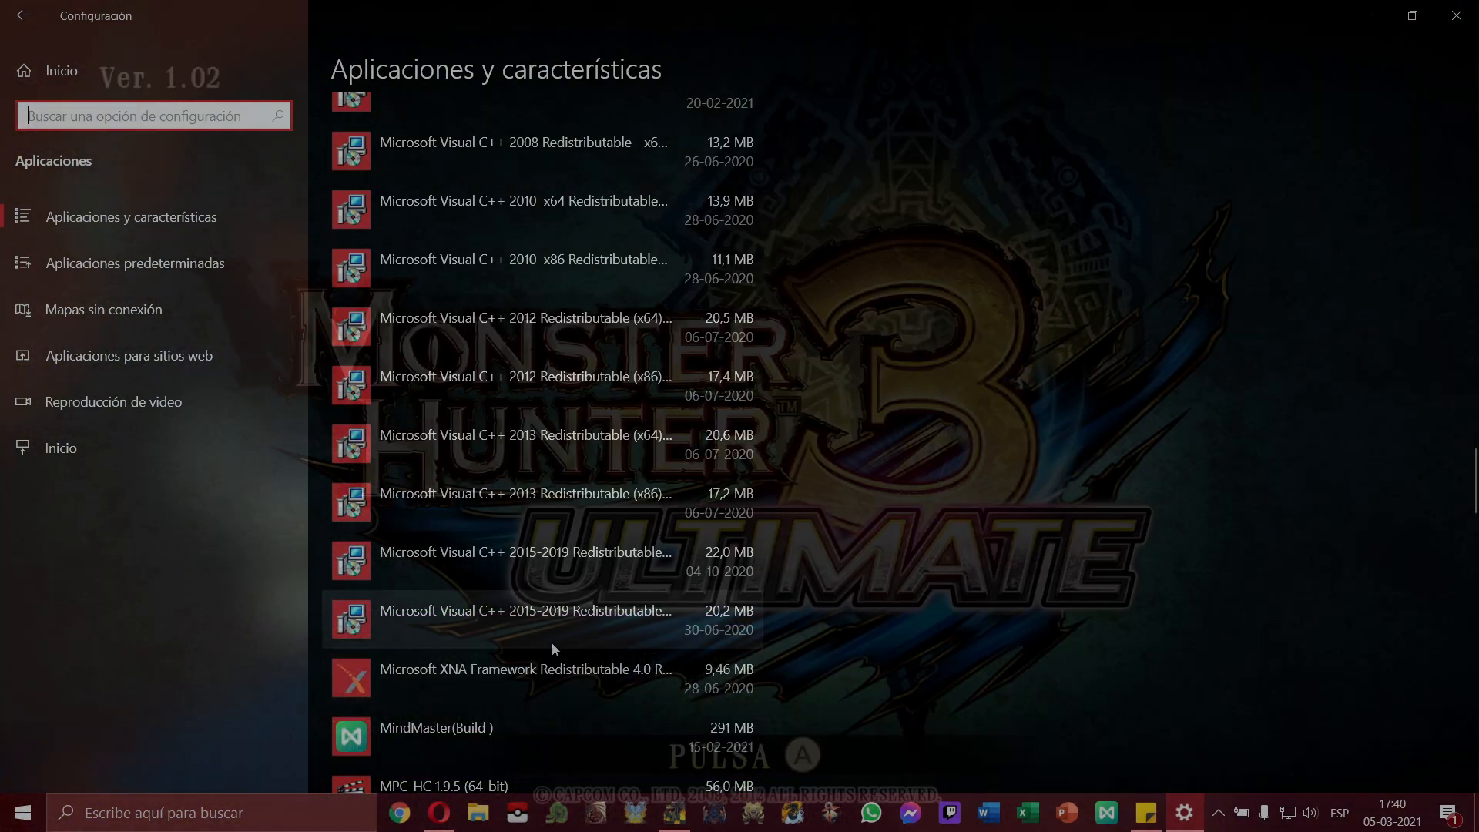
{"action": "left_click", "coordinate": [1473, 9]}
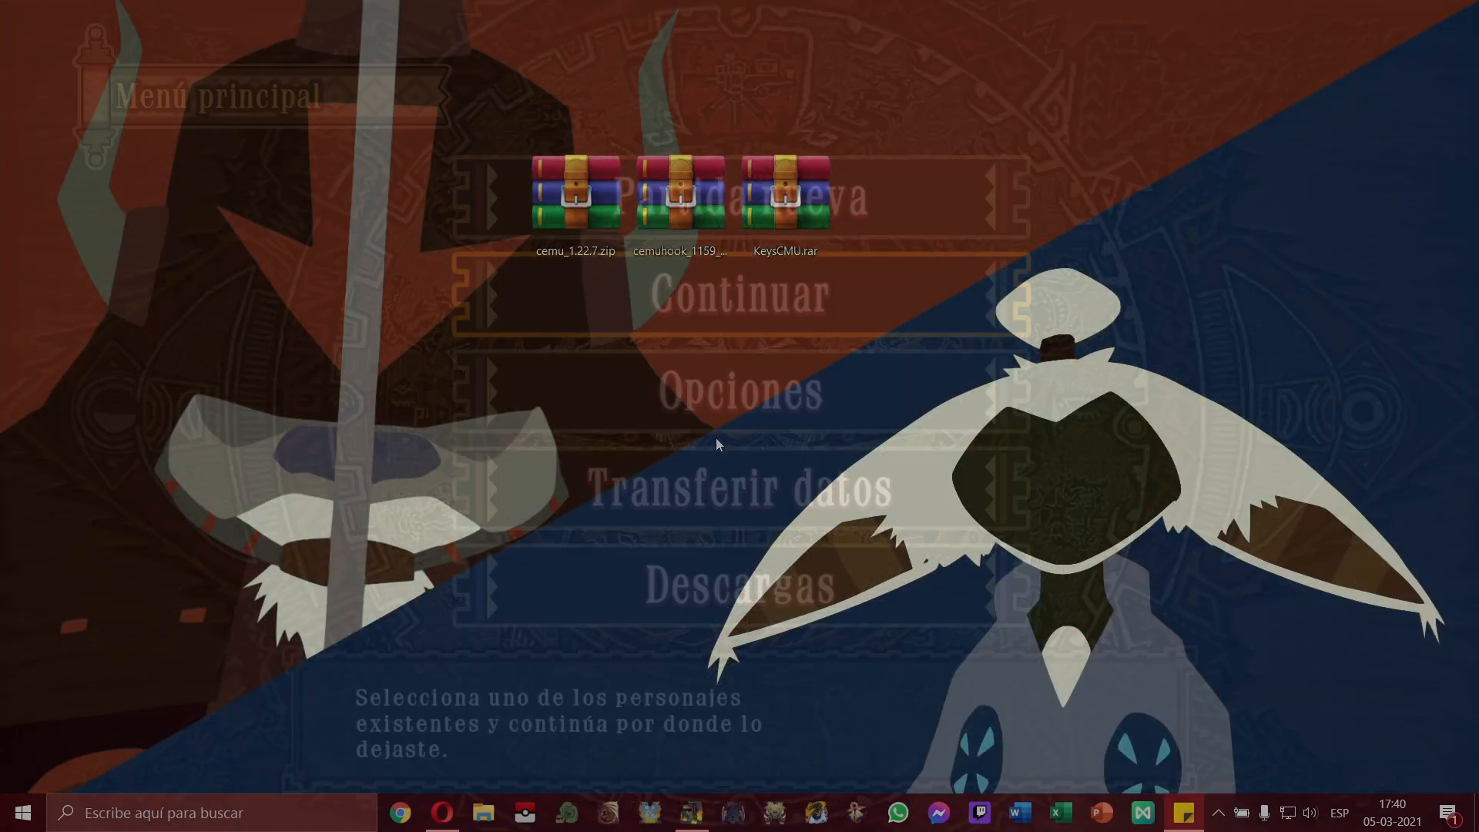
Step: Open System Information, check the graphics adapters under the display component, and close it
{"action": "mouse_move", "coordinate": [442, 820]}
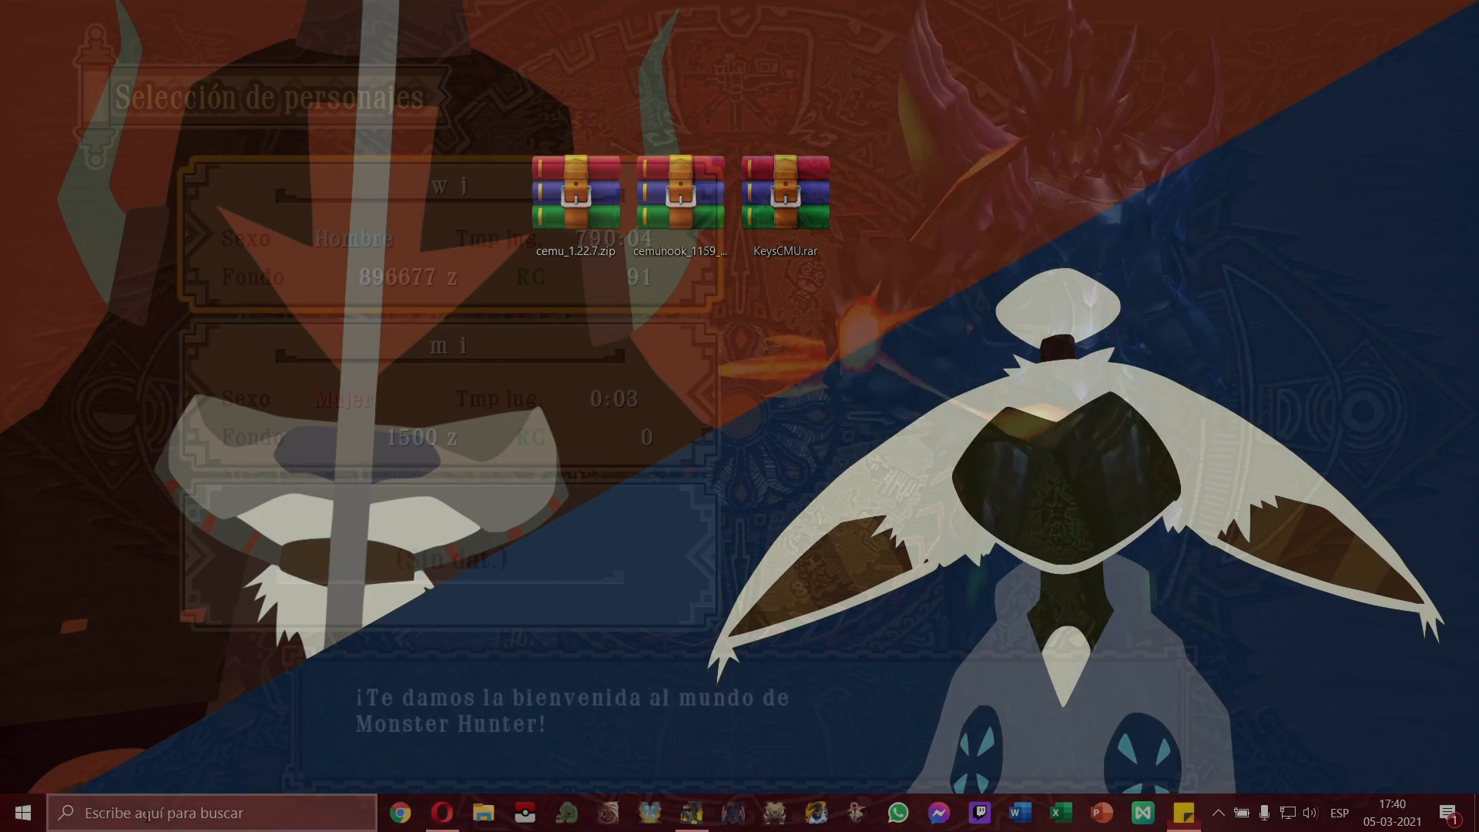
{"action": "left_click", "coordinate": [149, 815]}
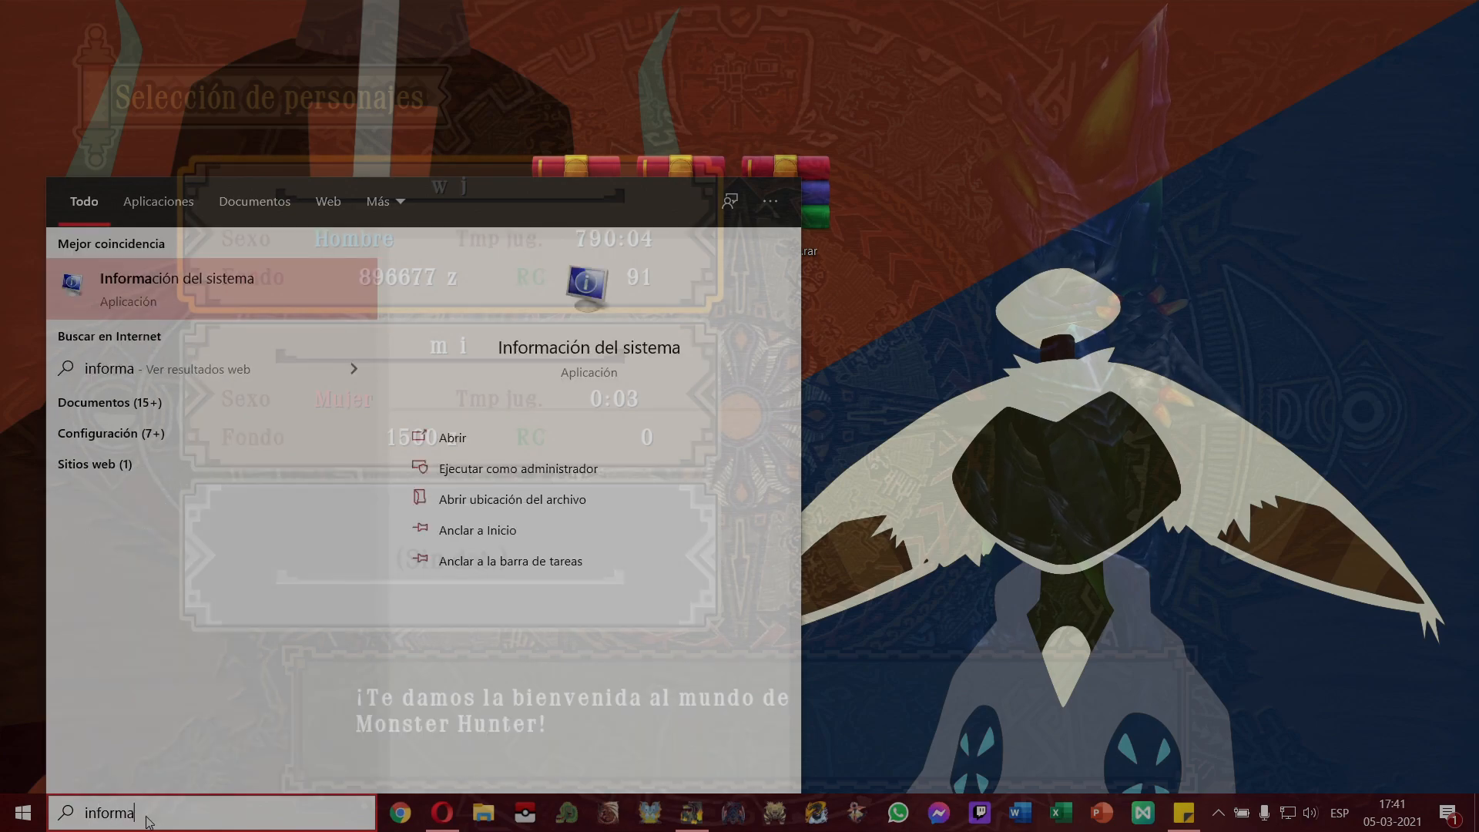
{"action": "key", "text": "Return"}
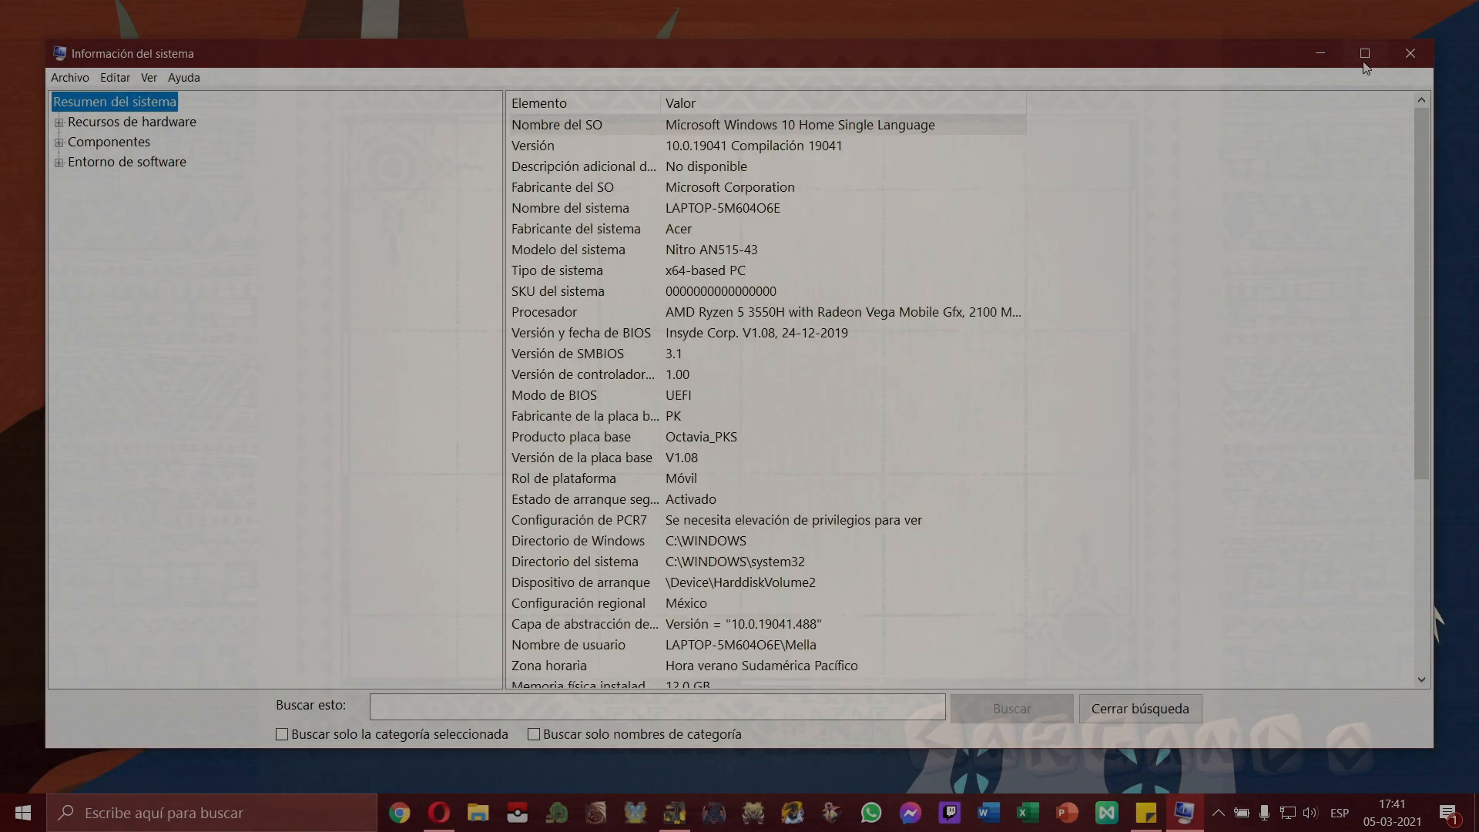
{"action": "left_click", "coordinate": [1365, 55]}
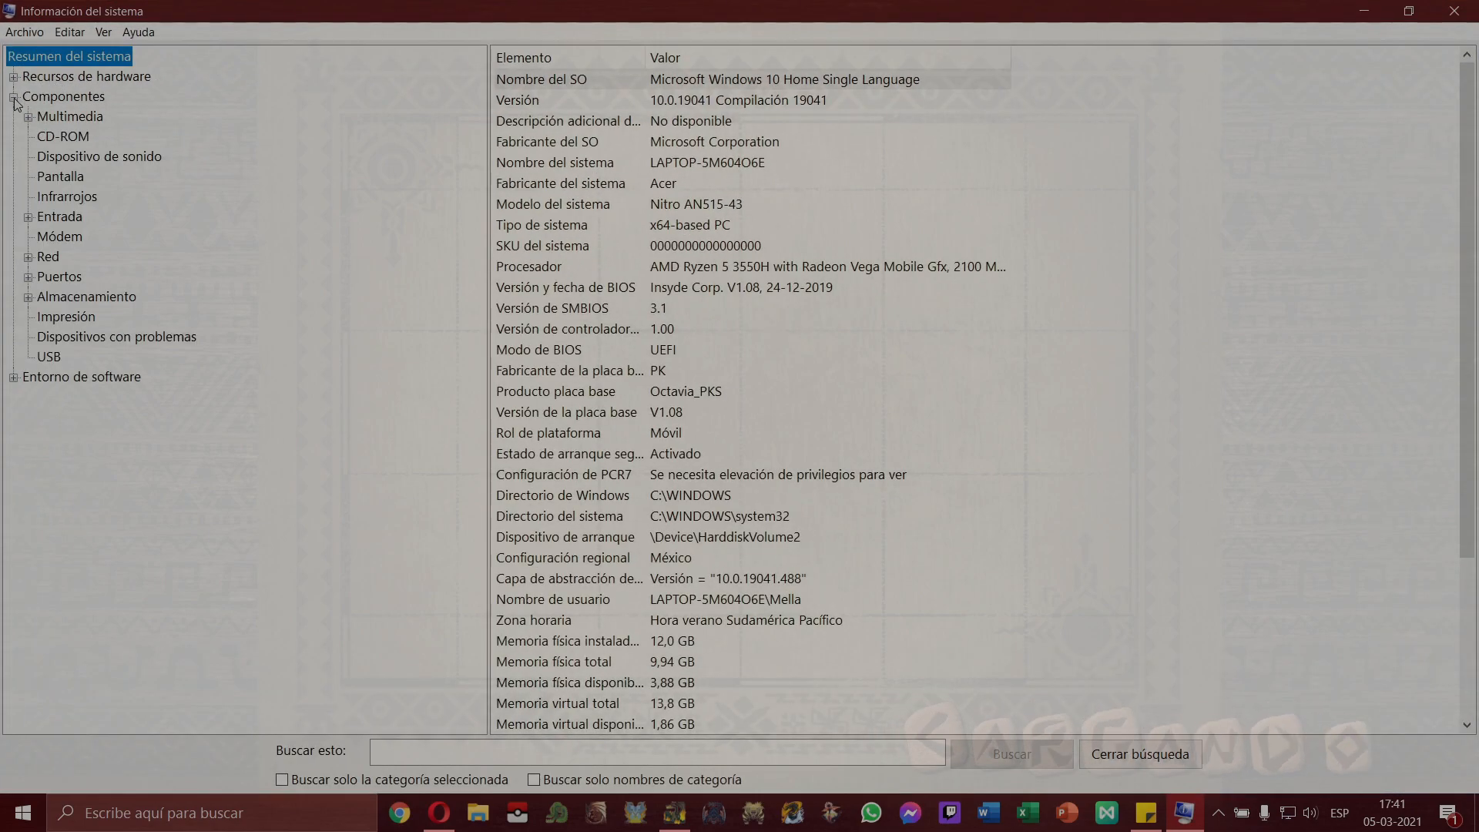
{"action": "left_click", "coordinate": [58, 179]}
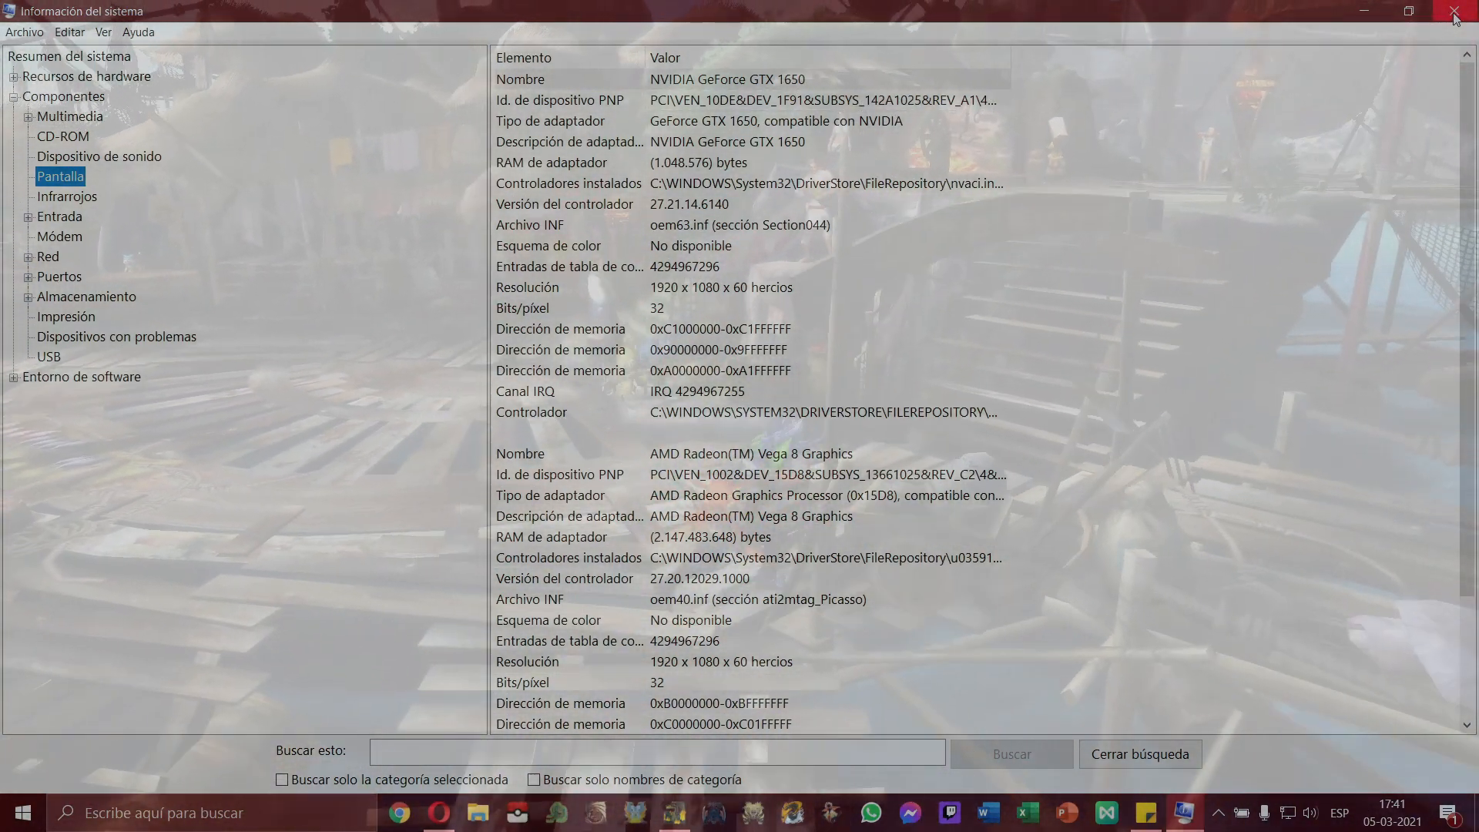
{"action": "left_click", "coordinate": [1455, 12]}
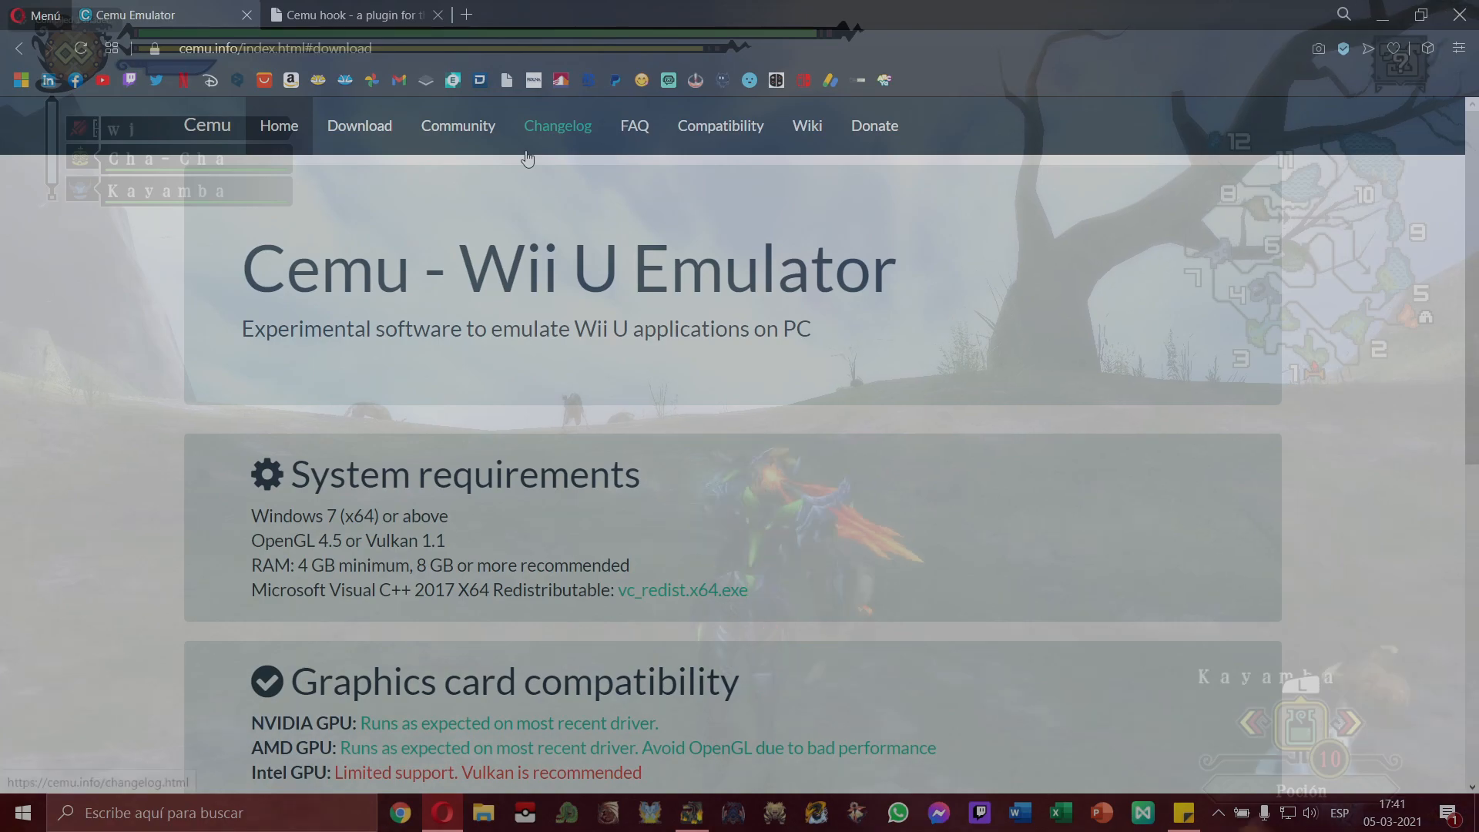
Step: Review the Cemu page down to the latest version download and locate the cemu_1.22.7.zip archive on the desktop
{"action": "scroll", "coordinate": [825, 334], "scroll_direction": "down", "scroll_amount": 5}
{"action": "scroll", "coordinate": [849, 604], "scroll_direction": "up", "scroll_amount": 5}
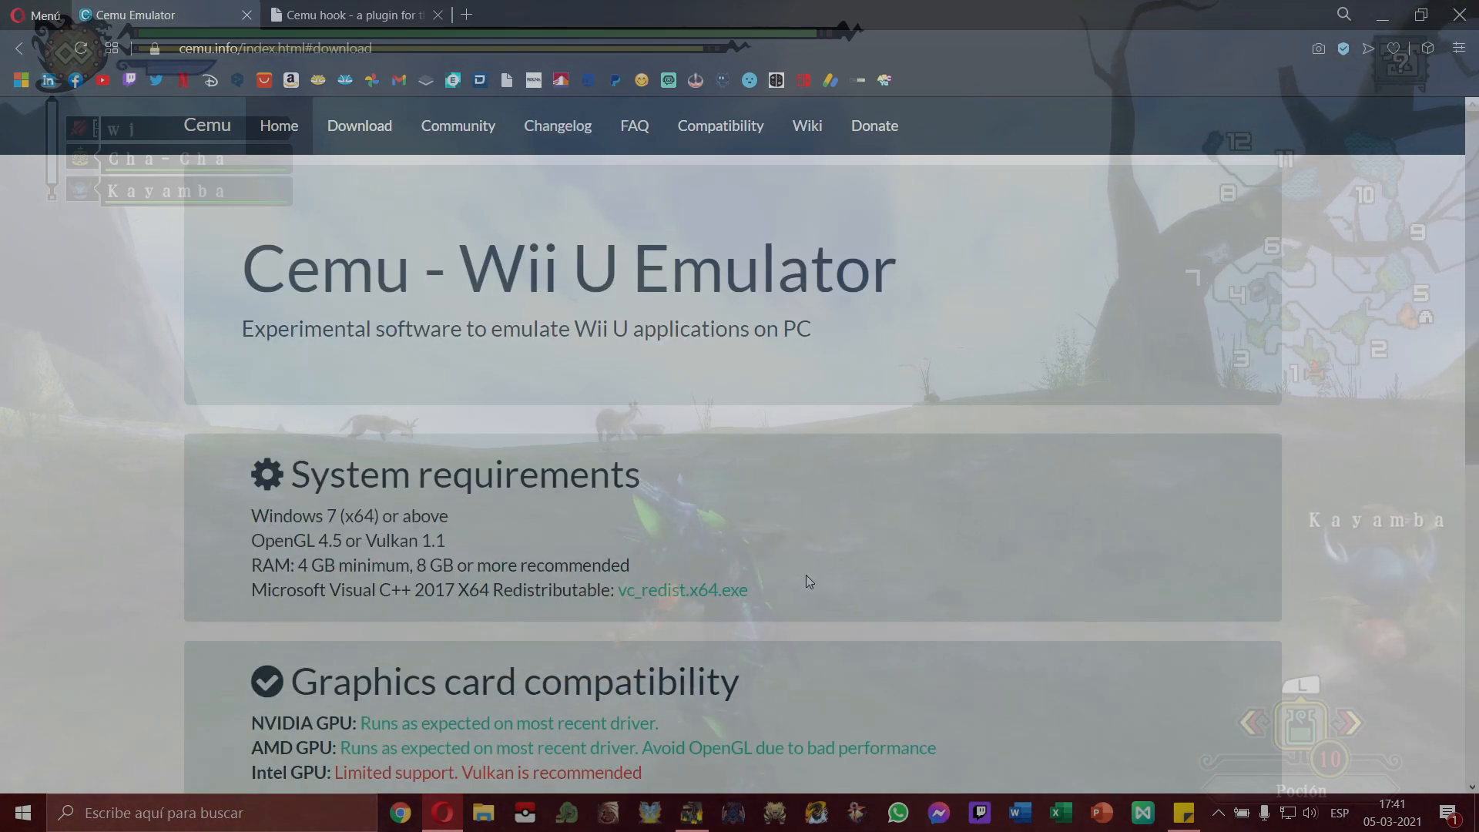
{"action": "scroll", "coordinate": [807, 577], "scroll_direction": "down", "scroll_amount": 5}
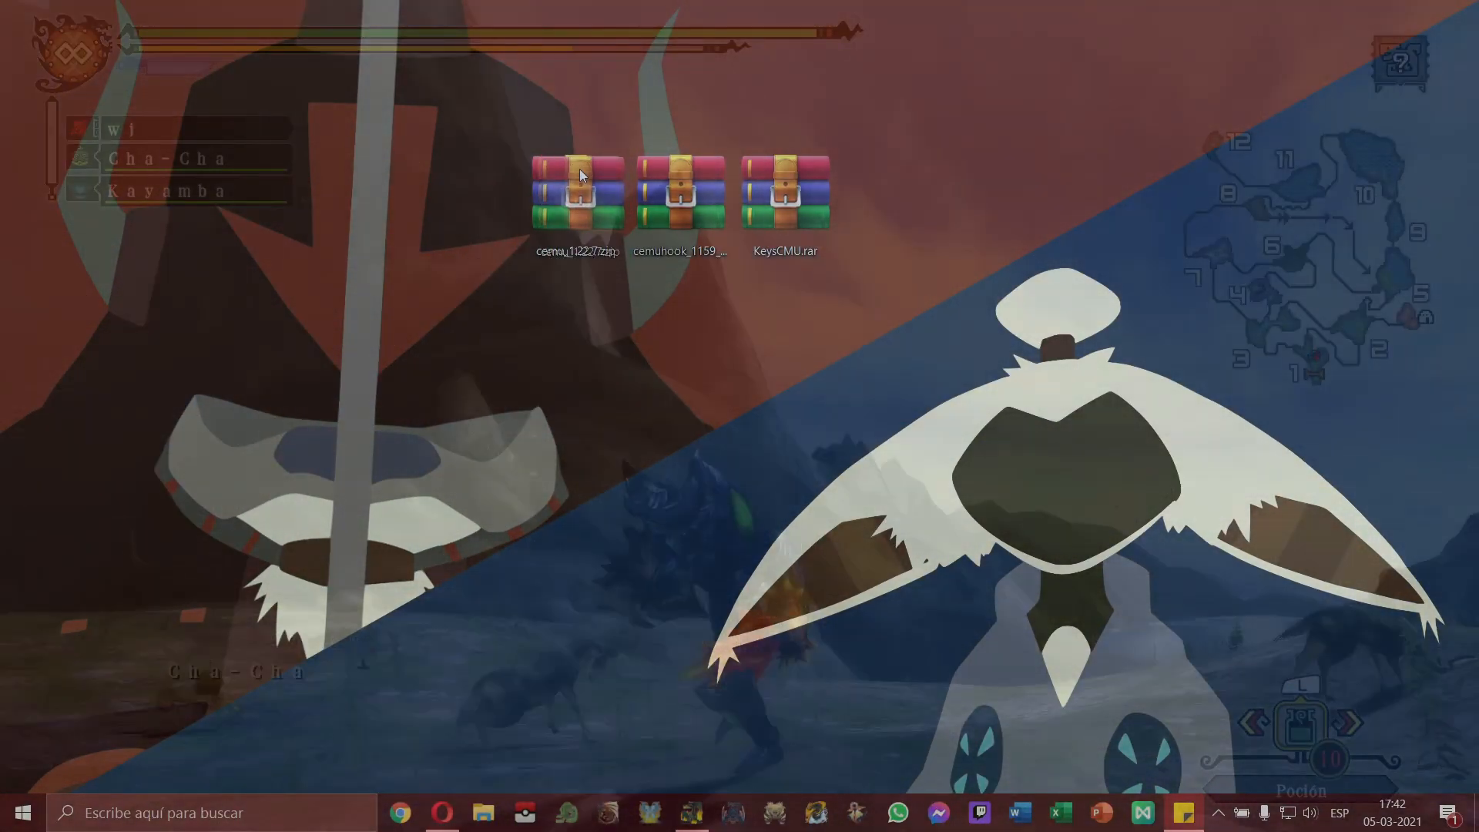
{"action": "left_click", "coordinate": [580, 171]}
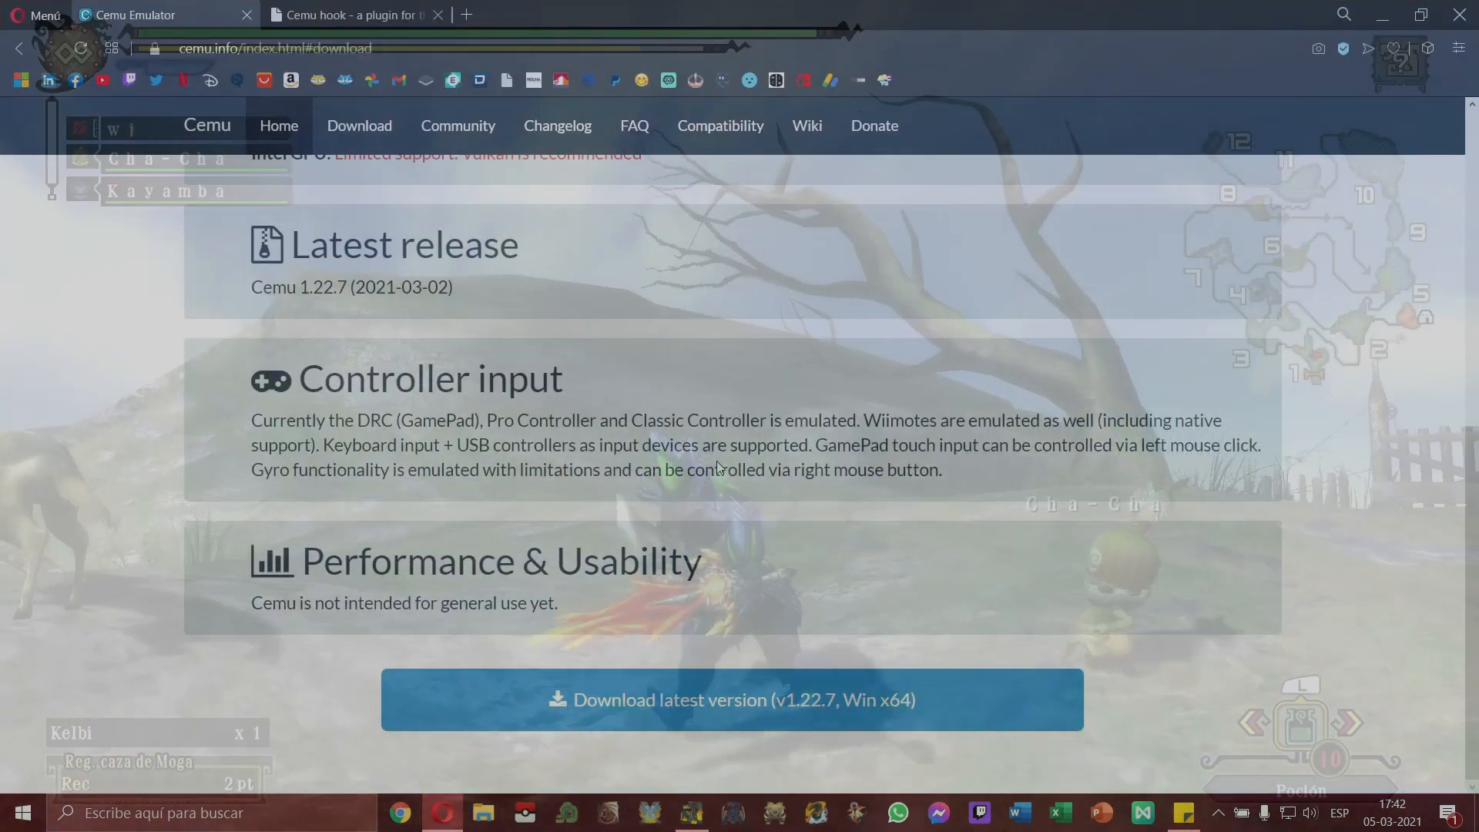
Step: Review the Cemu hook page down to its current version downloads and locate the cemuhook_1159_0573.zip archive on the desktop
{"action": "left_click", "coordinate": [370, 14]}
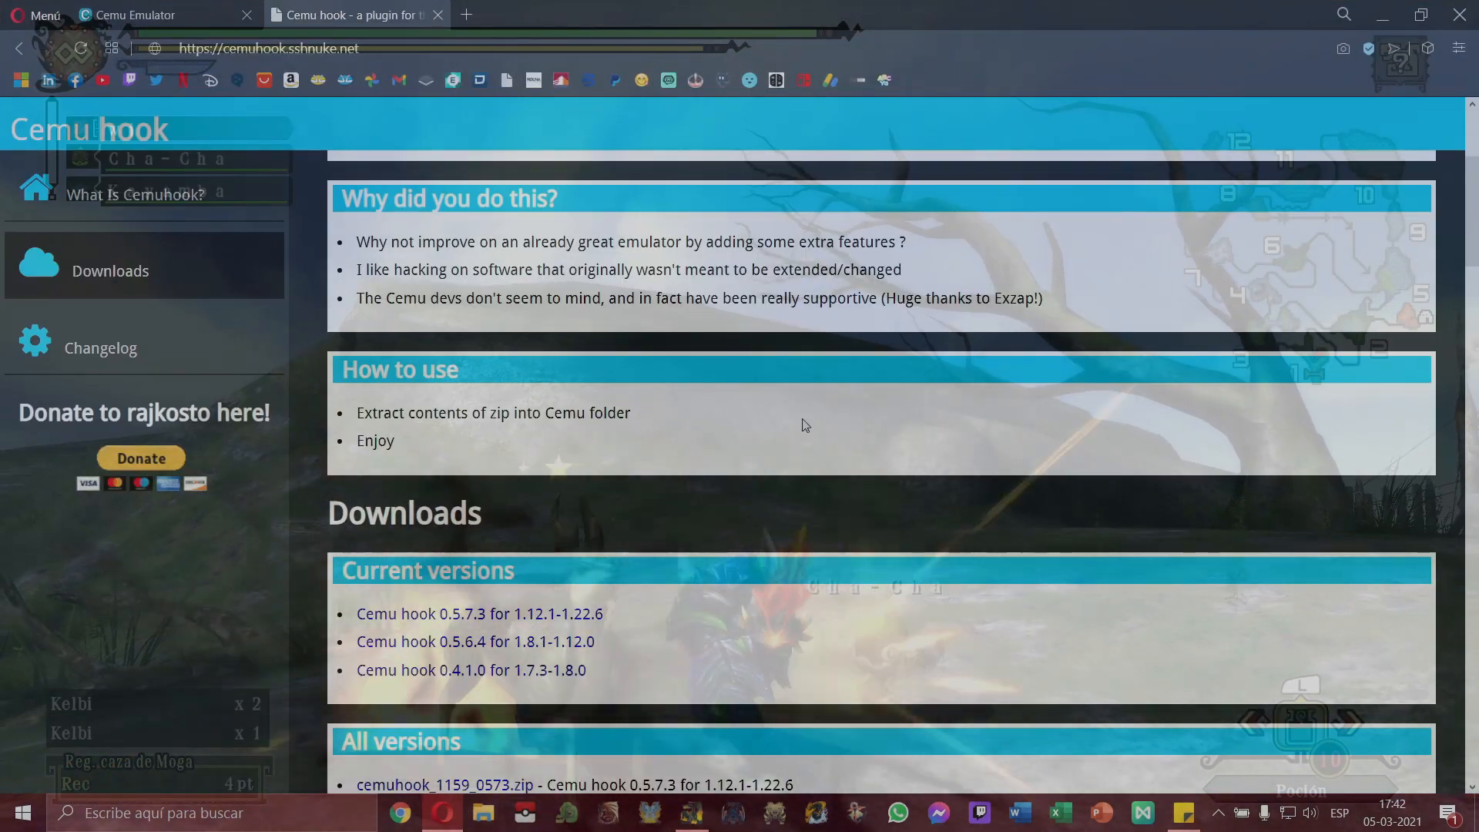
{"action": "scroll", "coordinate": [801, 491], "scroll_direction": "up", "scroll_amount": 5}
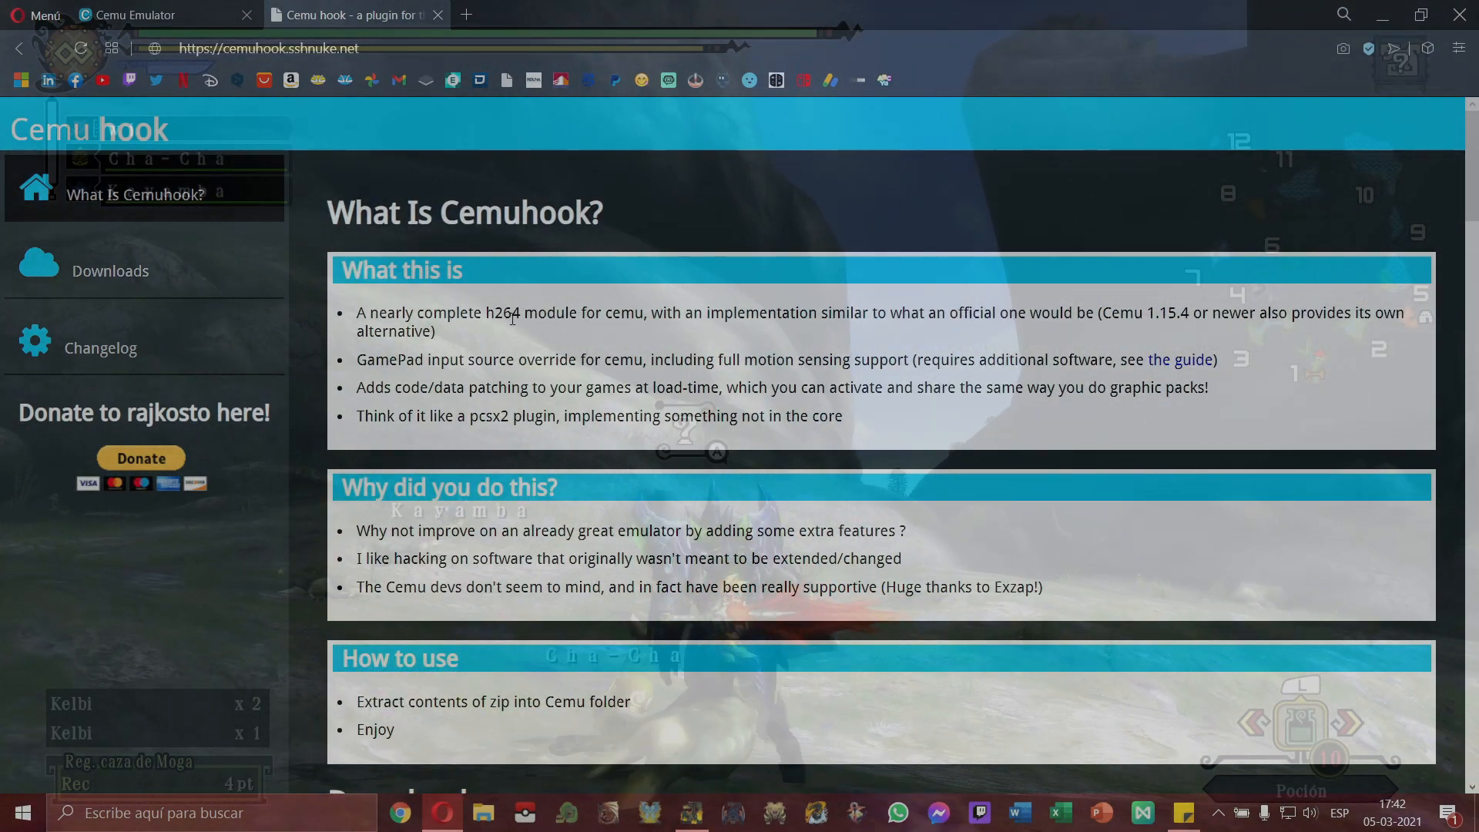
{"action": "scroll", "coordinate": [512, 318], "scroll_direction": "down", "scroll_amount": 5}
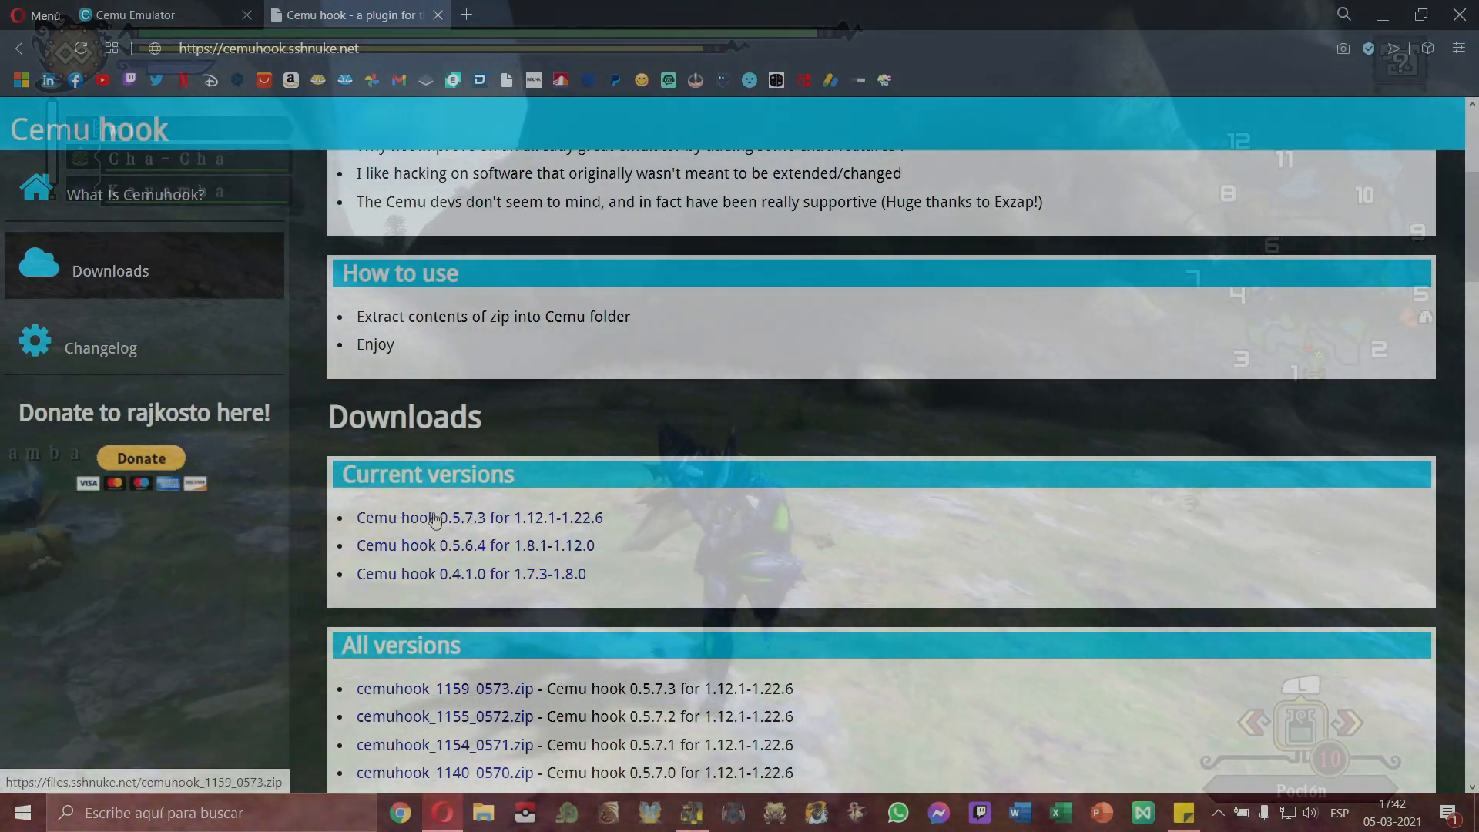
{"action": "left_click", "coordinate": [1383, 17]}
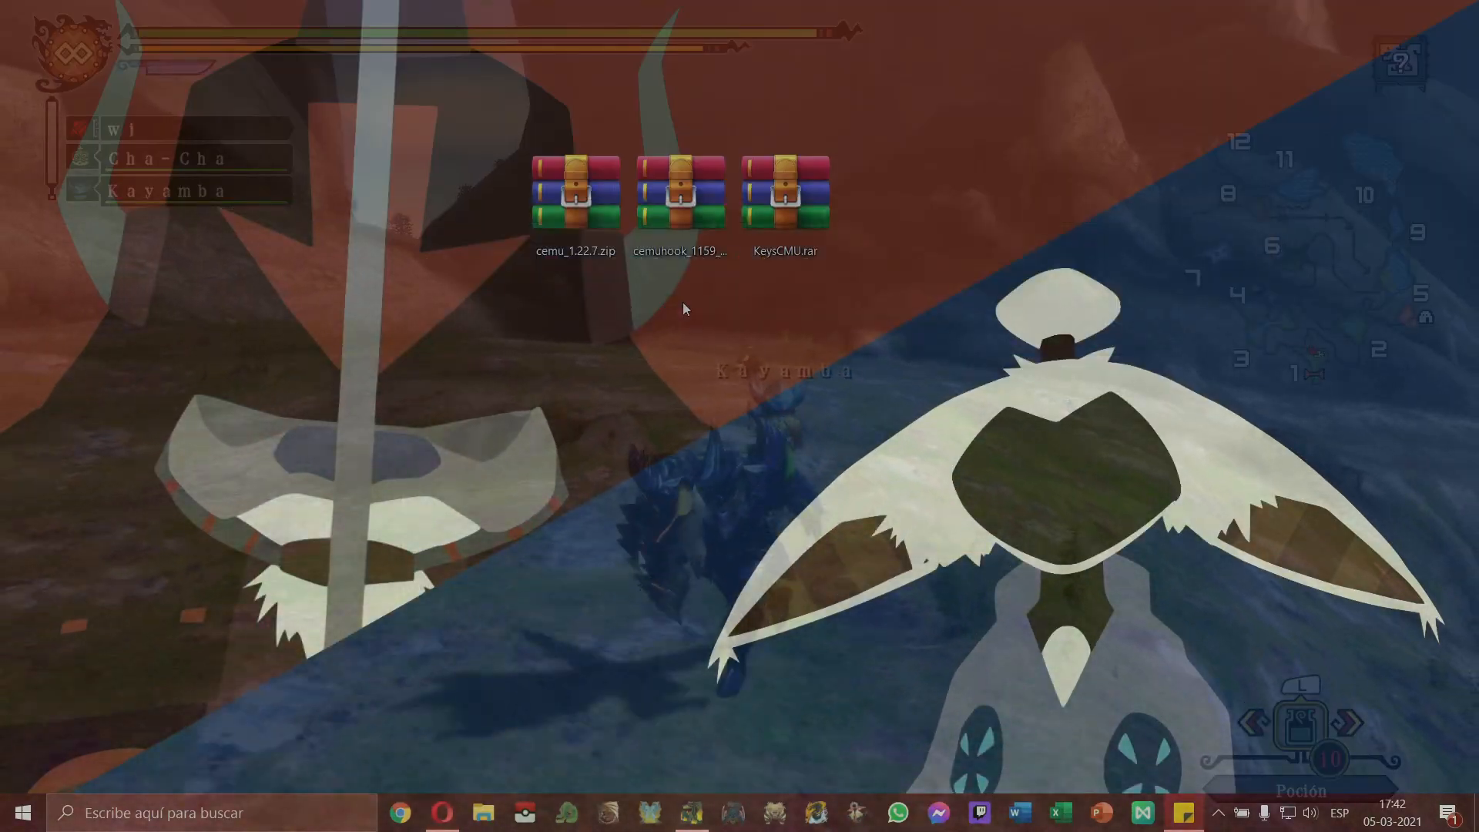
{"action": "left_click", "coordinate": [687, 201]}
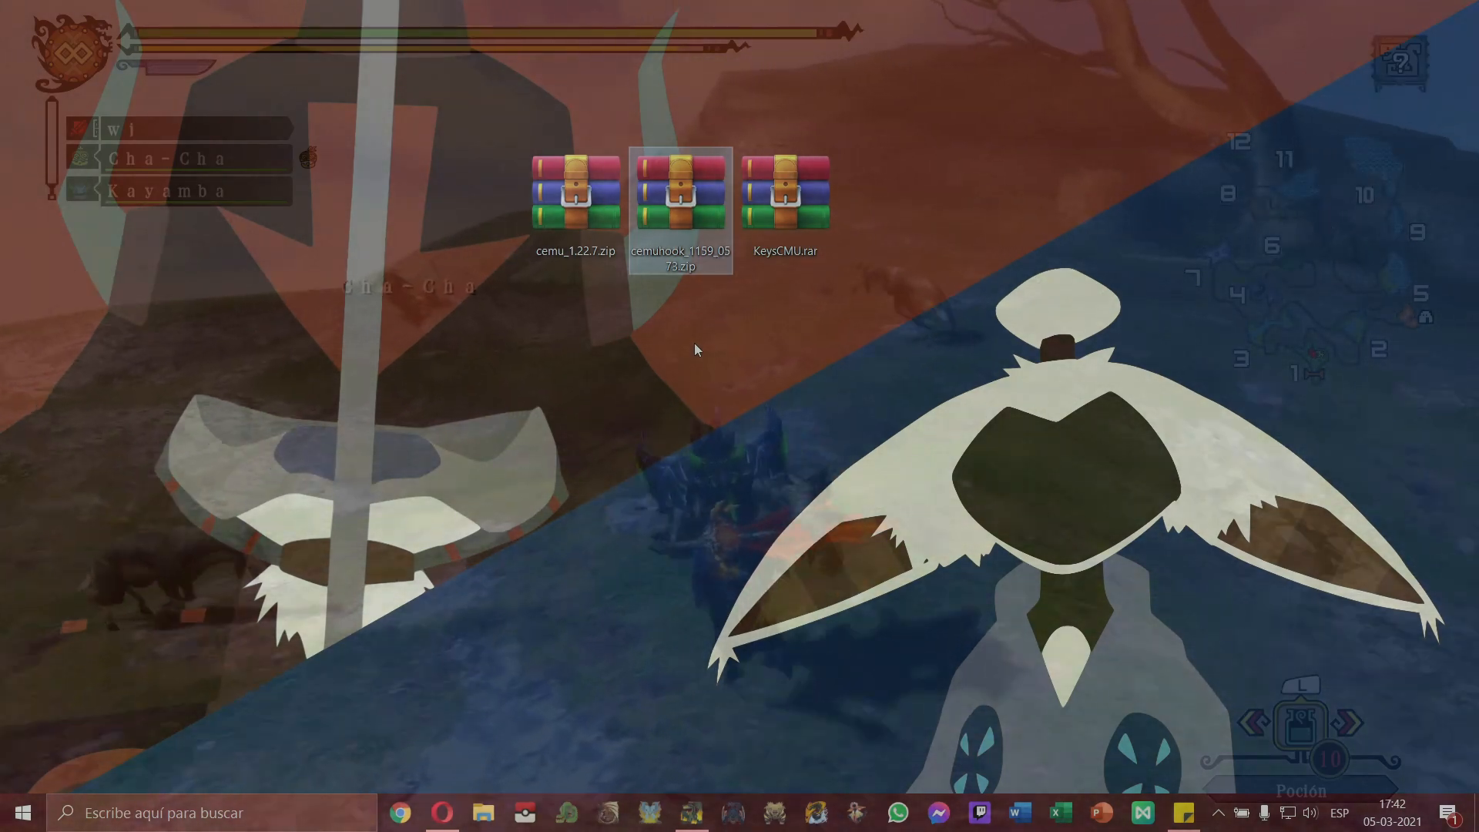
{"action": "left_click", "coordinate": [695, 343]}
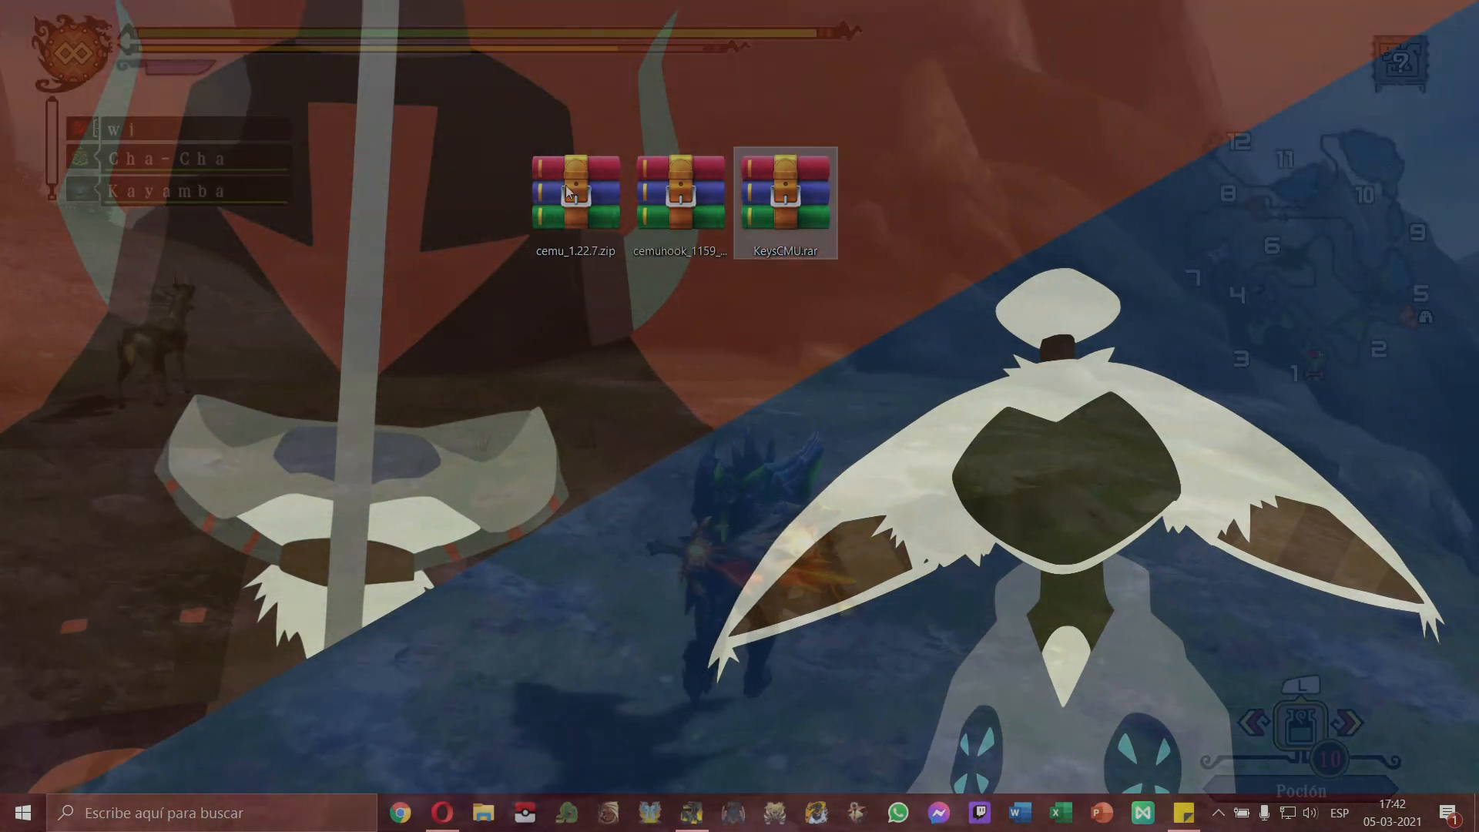
{"action": "left_click_drag", "start_coordinate": [852, 299], "coordinate": [866, 302]}
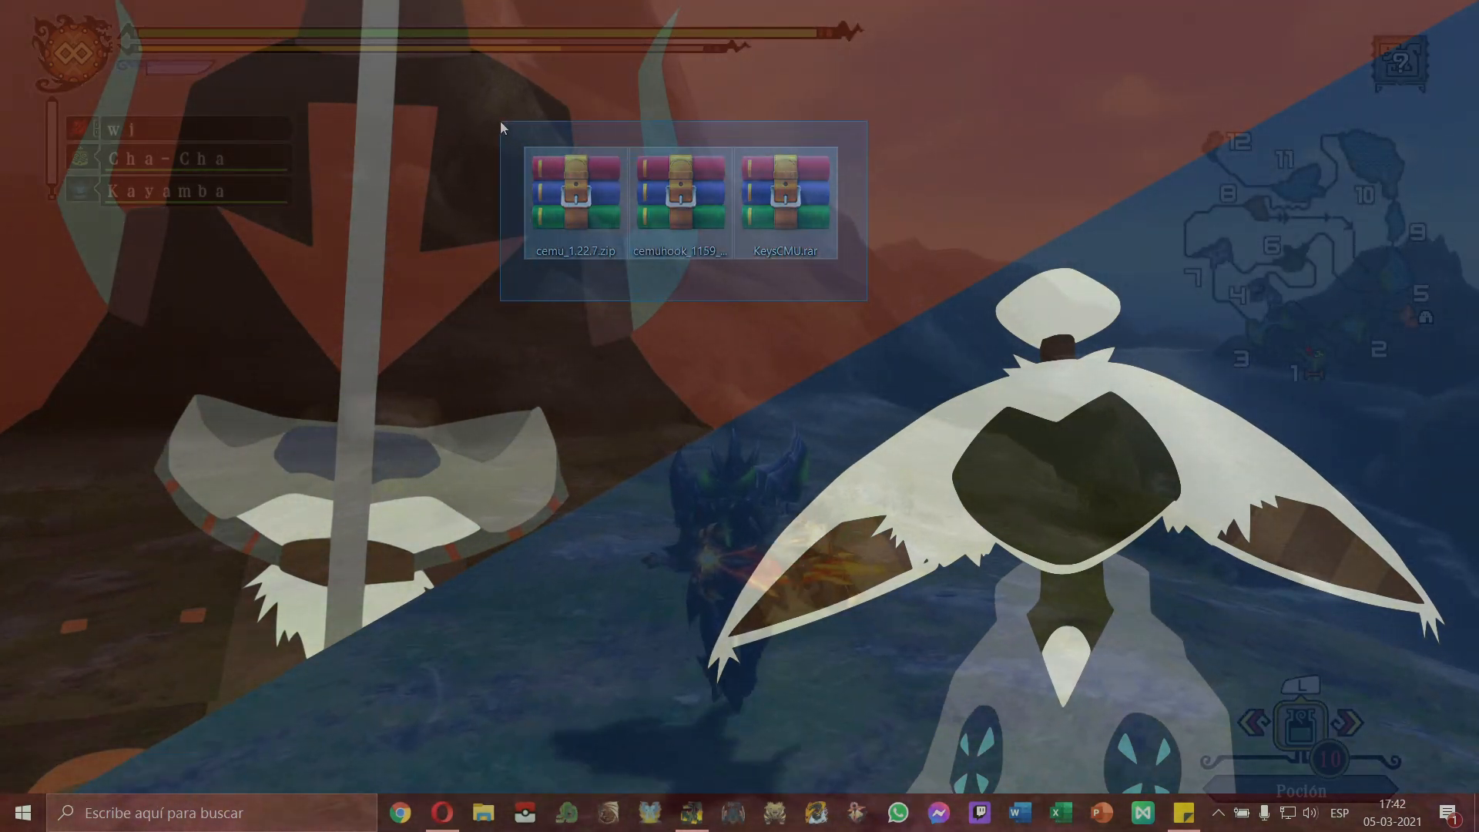
{"action": "double_click", "coordinate": [811, 224]}
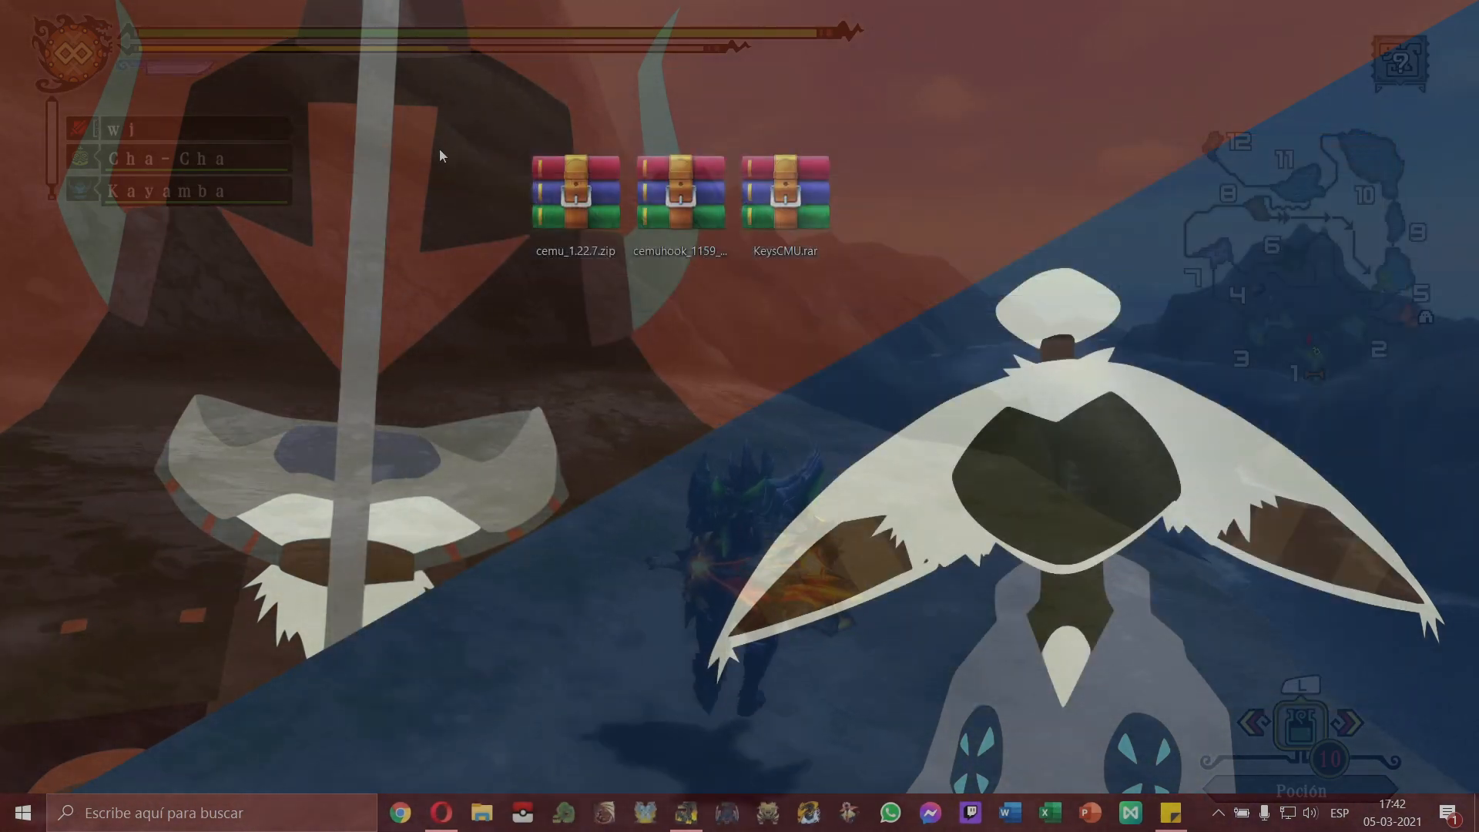
{"action": "left_click_drag", "start_coordinate": [882, 306], "coordinate": [872, 299]}
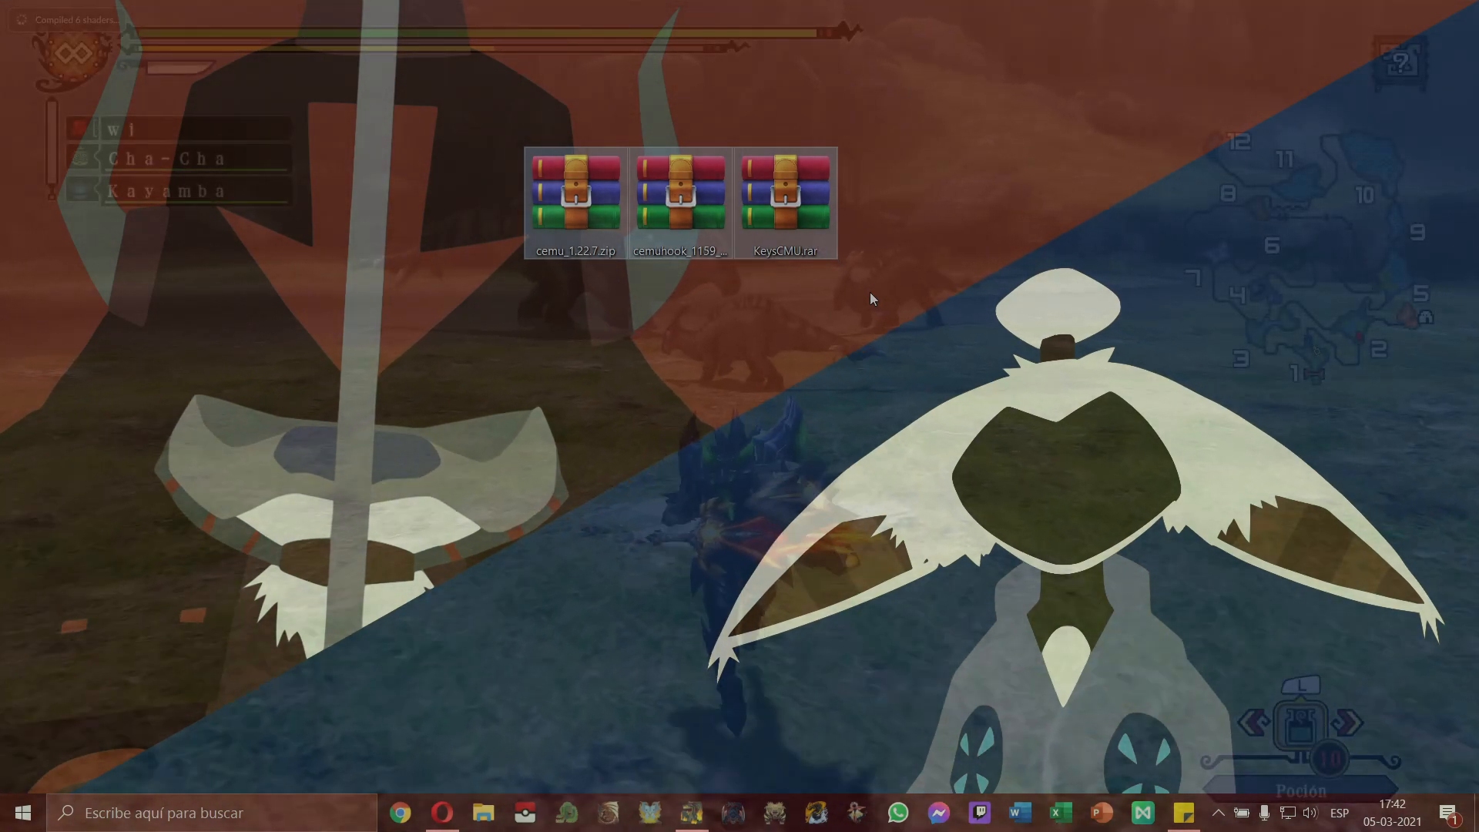
{"action": "left_click_drag", "start_coordinate": [480, 116], "coordinate": [872, 297]}
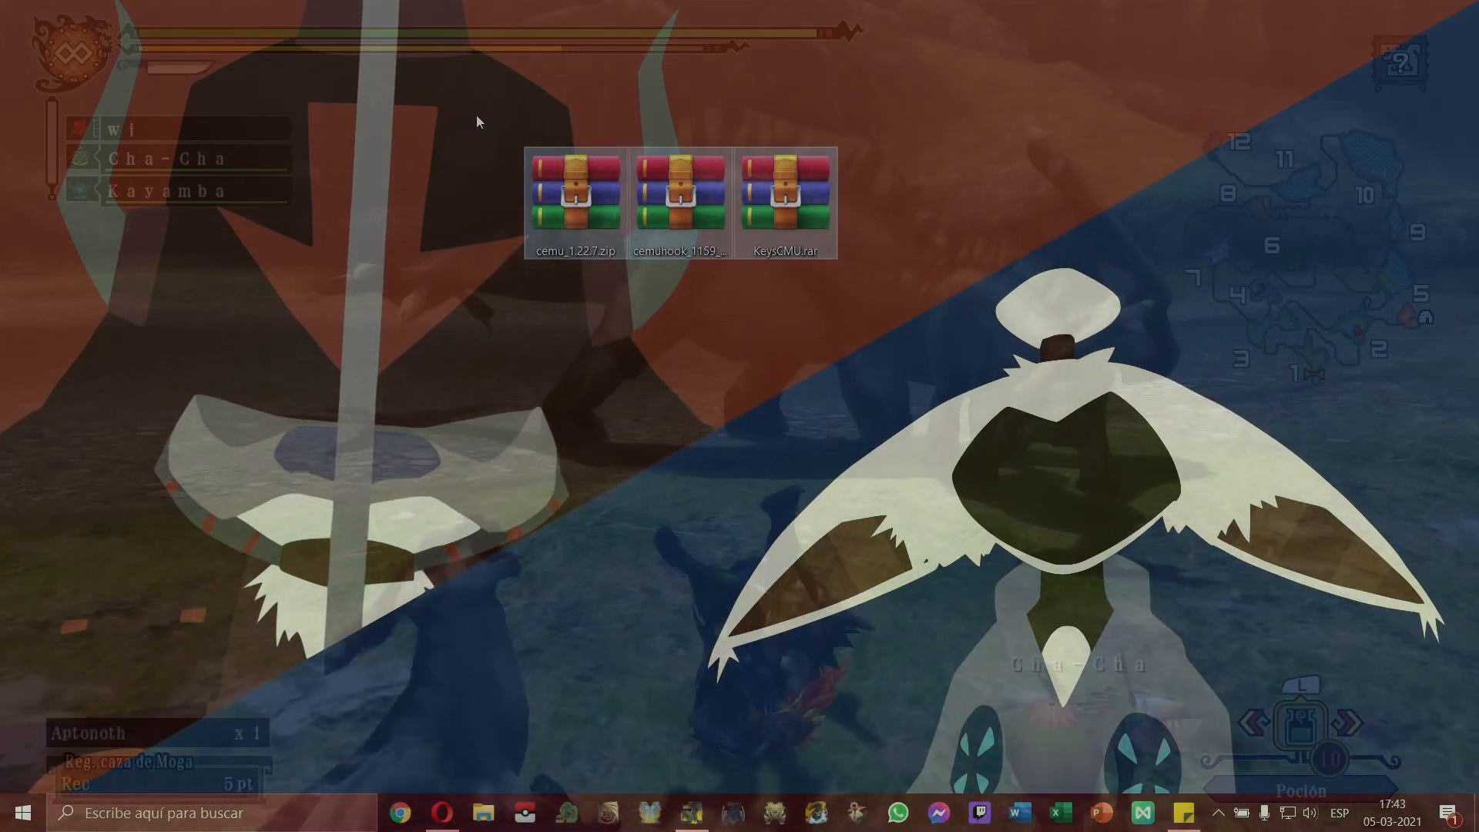
{"action": "left_click_drag", "start_coordinate": [484, 109], "coordinate": [863, 308]}
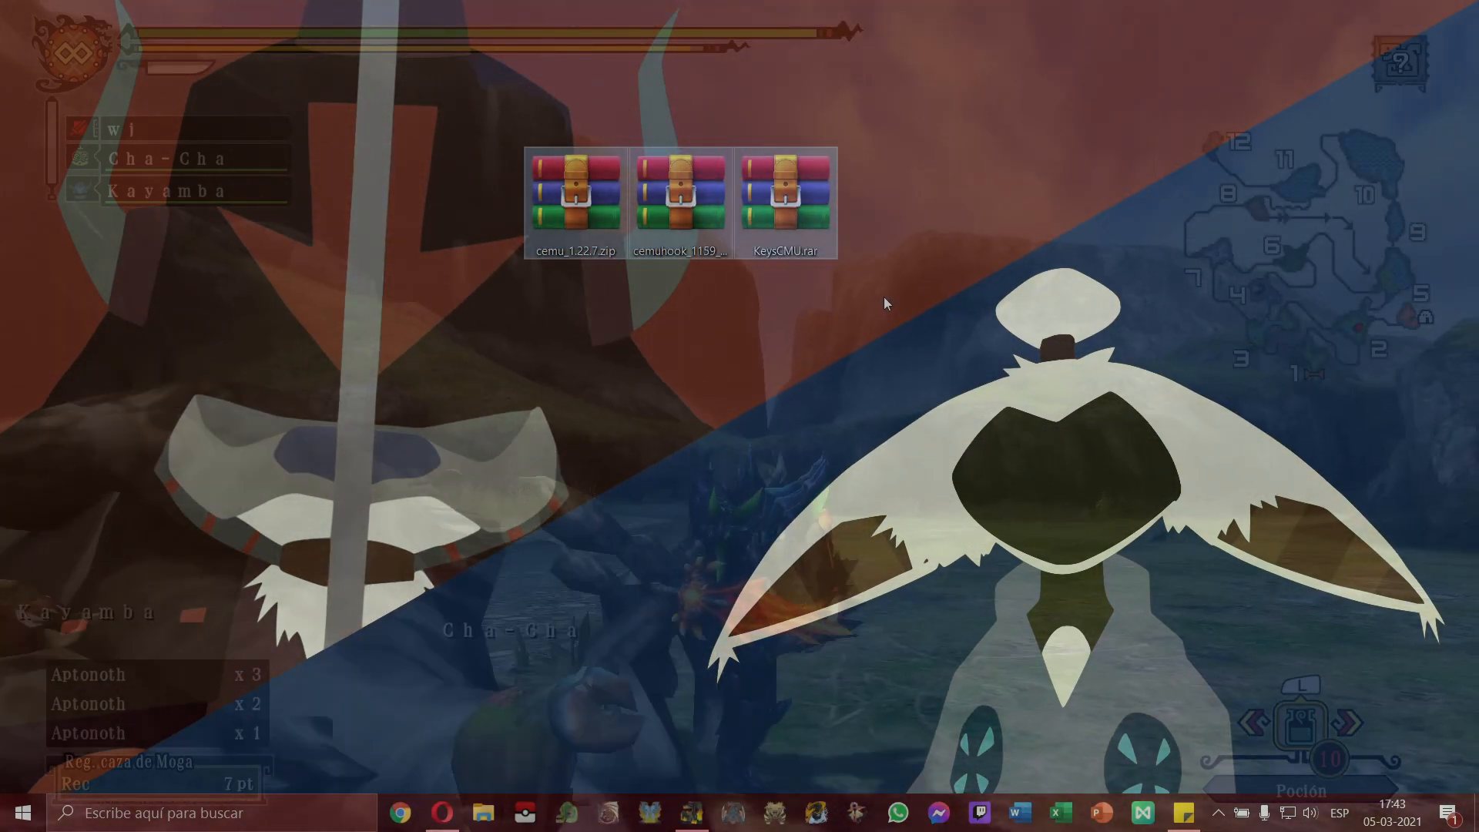
{"action": "left_click_drag", "start_coordinate": [884, 297], "coordinate": [470, 105]}
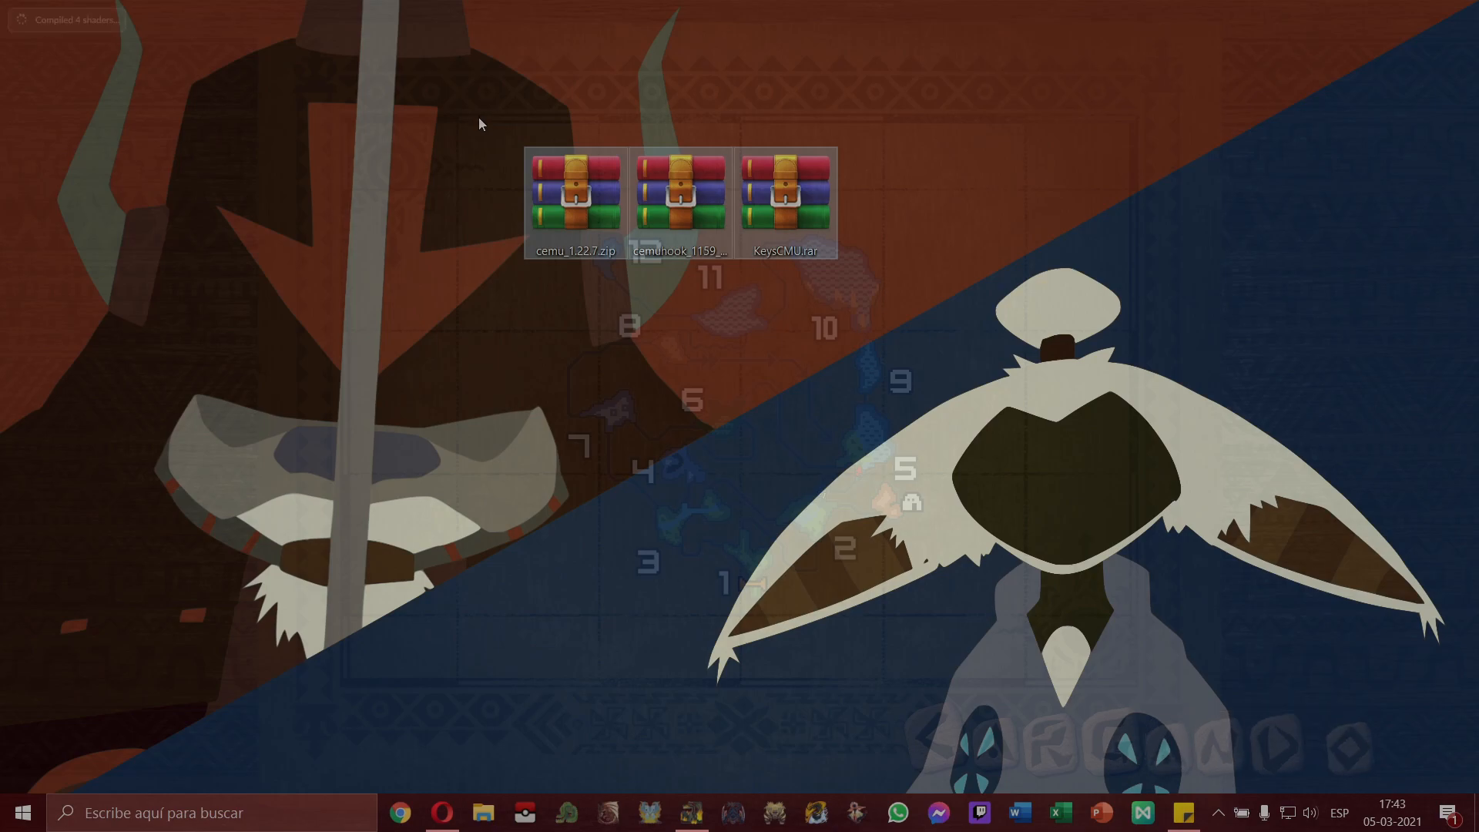
{"action": "left_click", "coordinate": [464, 256]}
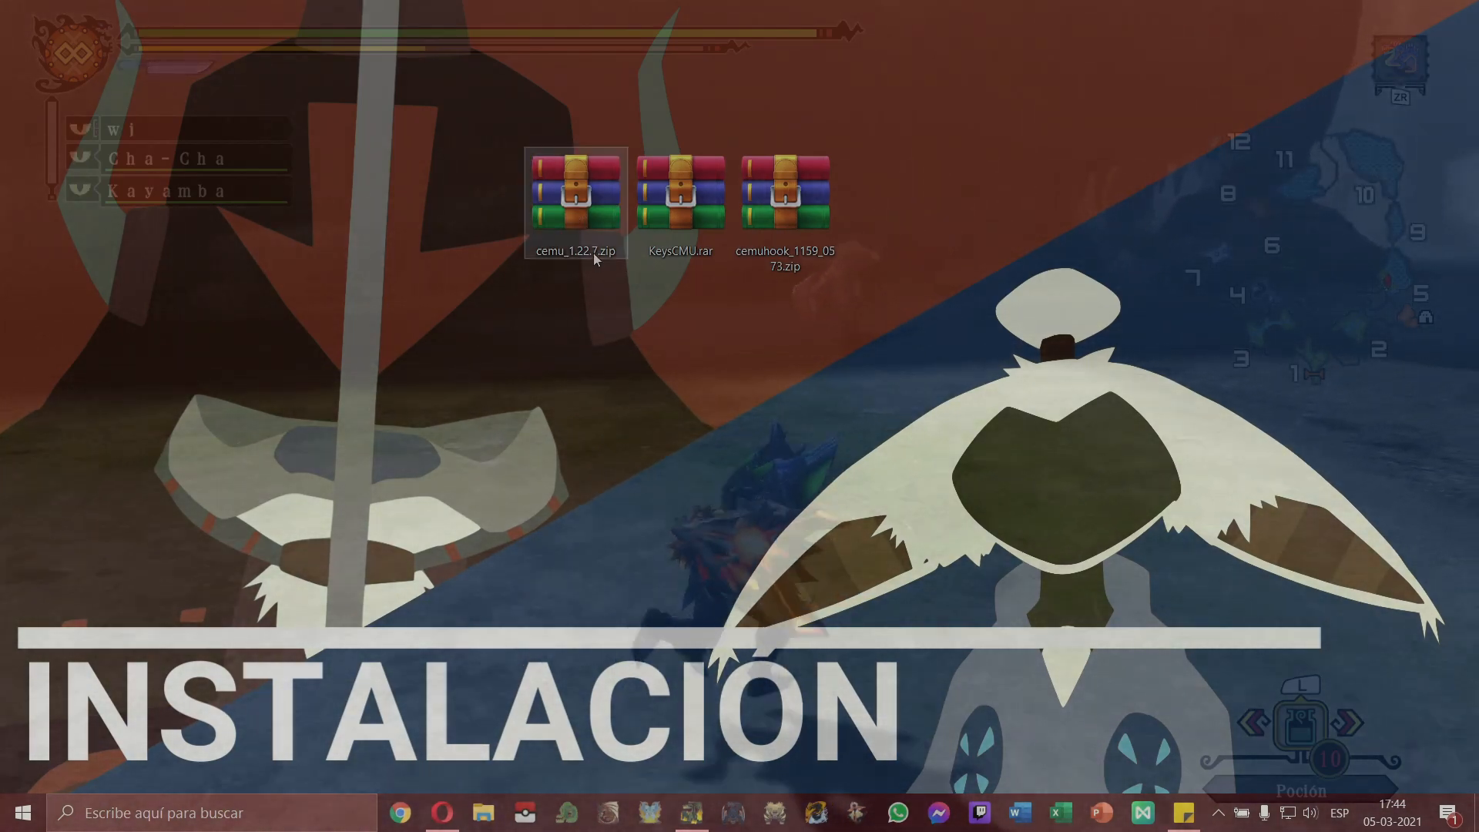
{"action": "left_click", "coordinate": [597, 249]}
{"action": "left_click", "coordinate": [681, 240]}
{"action": "left_click", "coordinate": [775, 251]}
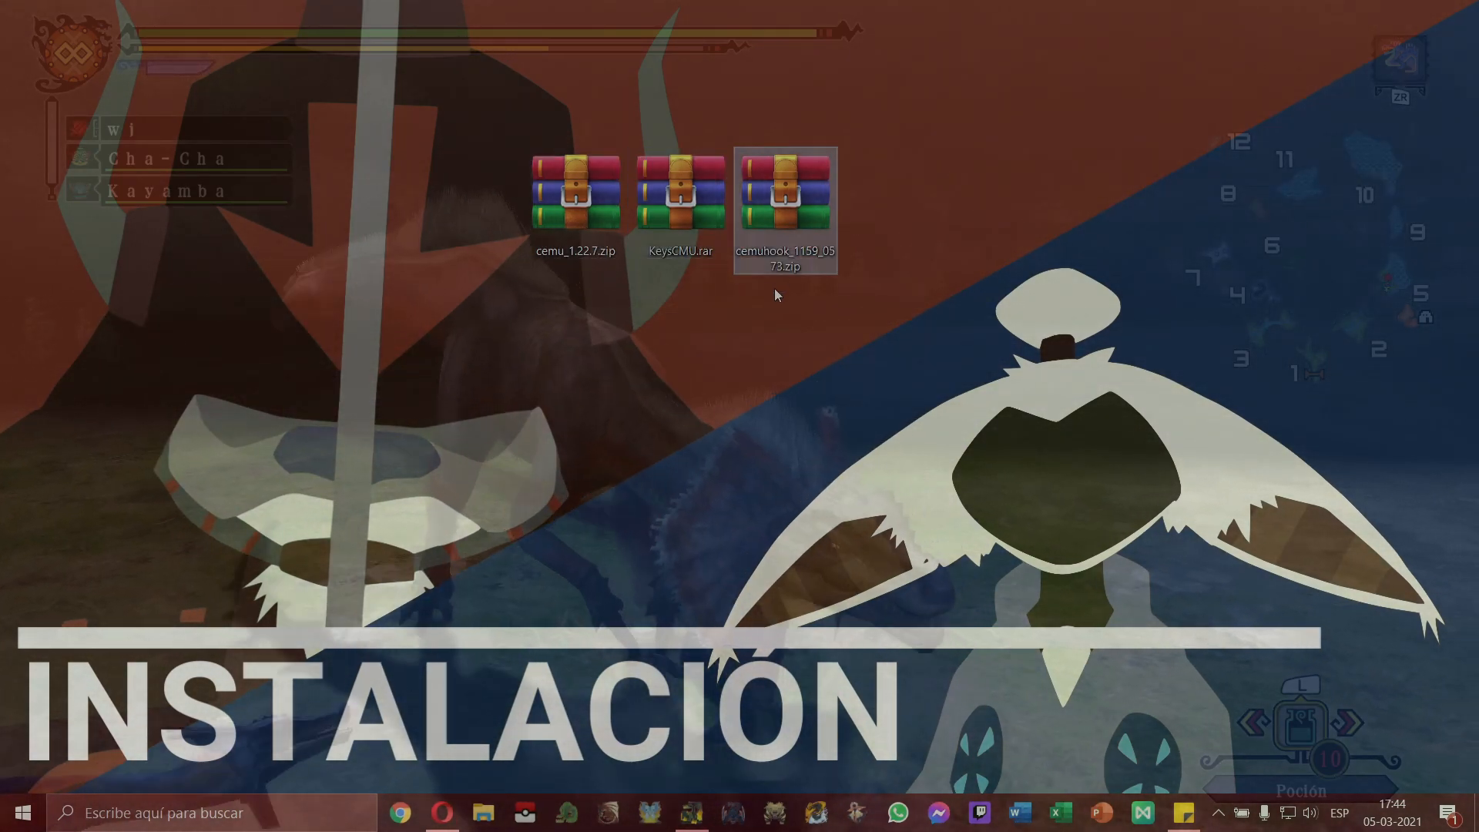
{"action": "left_click", "coordinate": [572, 239]}
{"action": "left_click", "coordinate": [698, 225]}
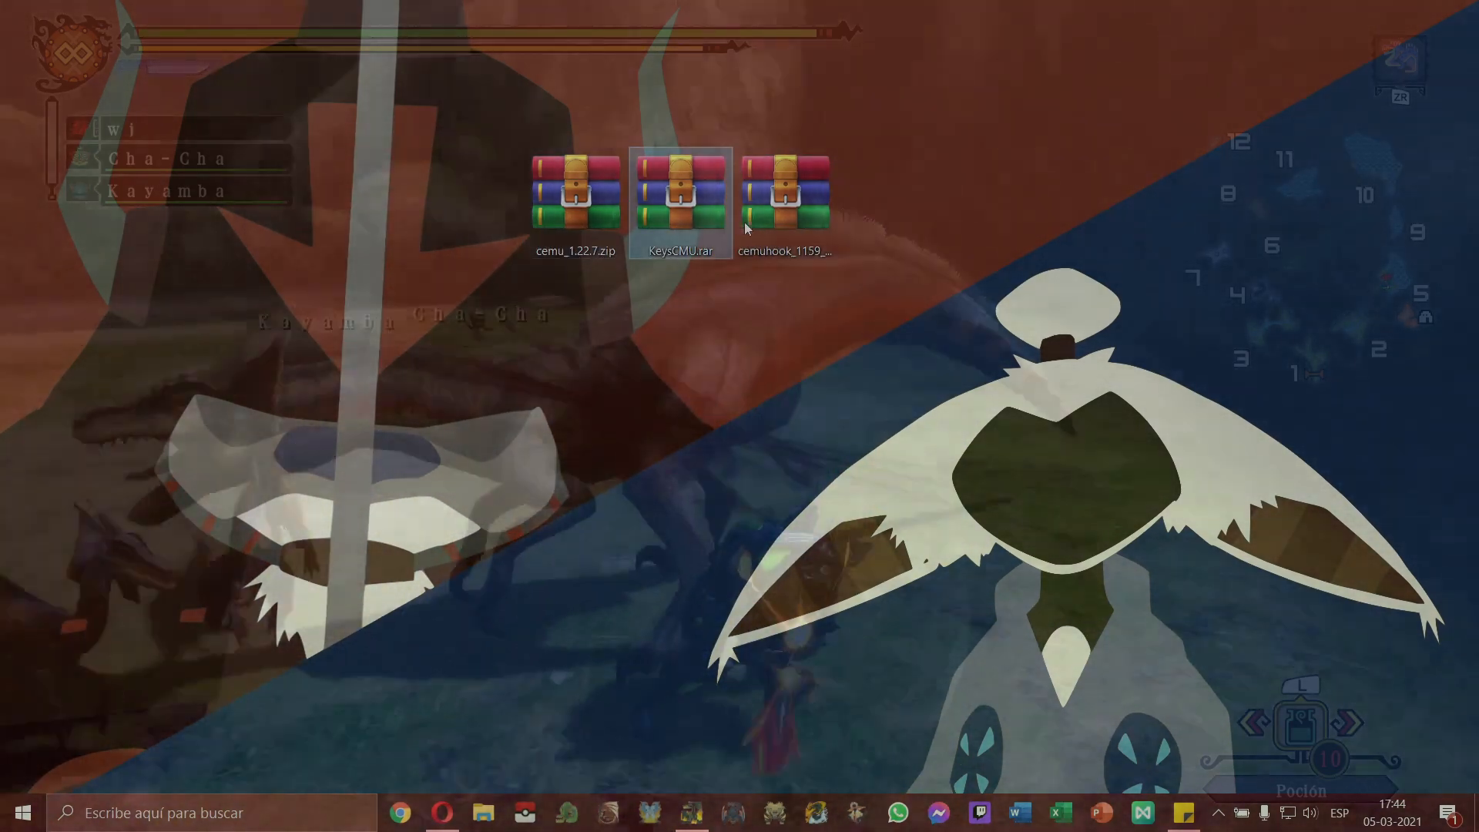
{"action": "left_click", "coordinate": [758, 228]}
{"action": "left_click", "coordinate": [589, 228]}
{"action": "left_click", "coordinate": [687, 233]}
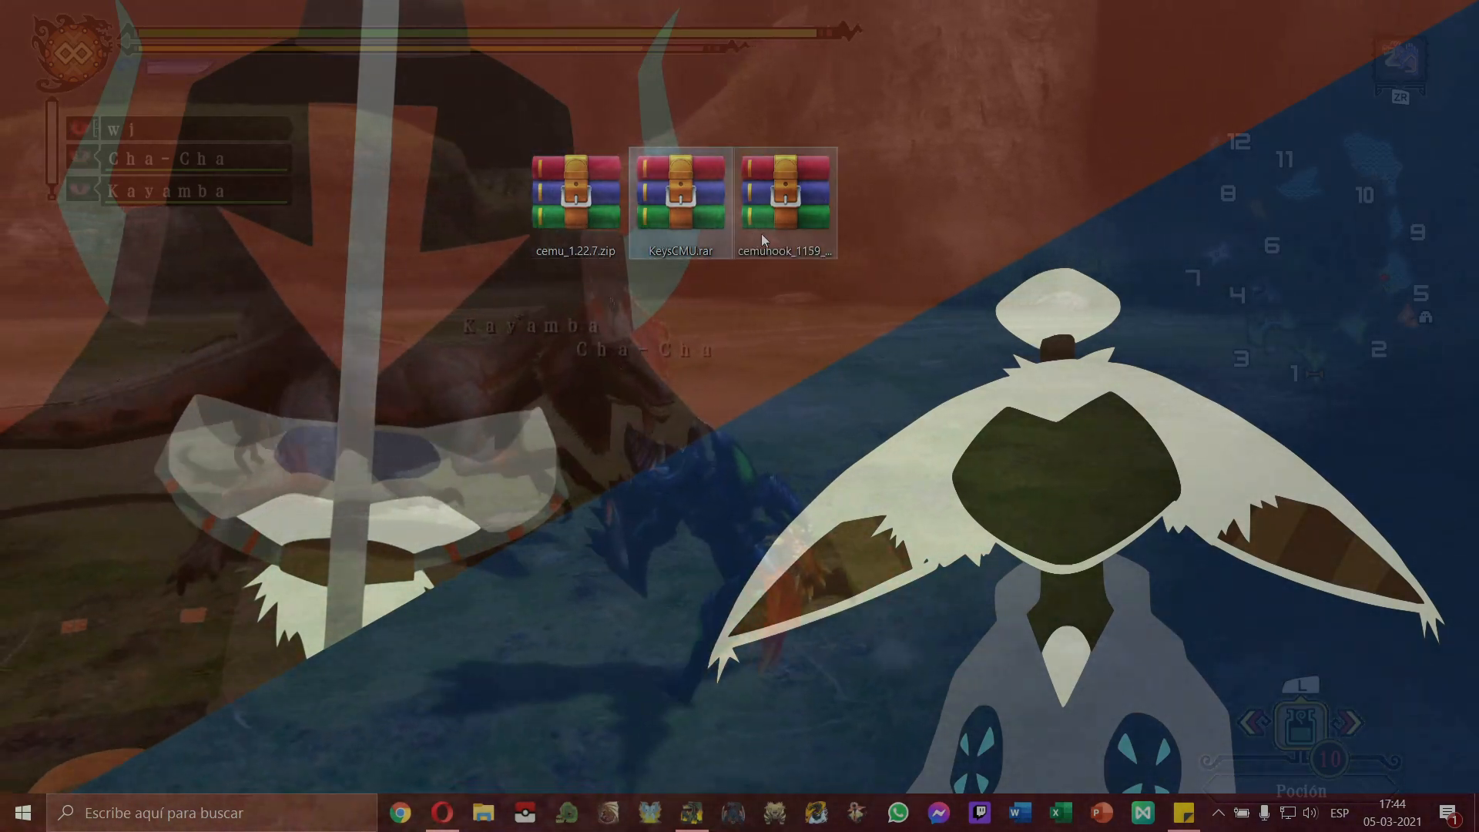
{"action": "left_click", "coordinate": [761, 234]}
{"action": "left_click", "coordinate": [590, 248]}
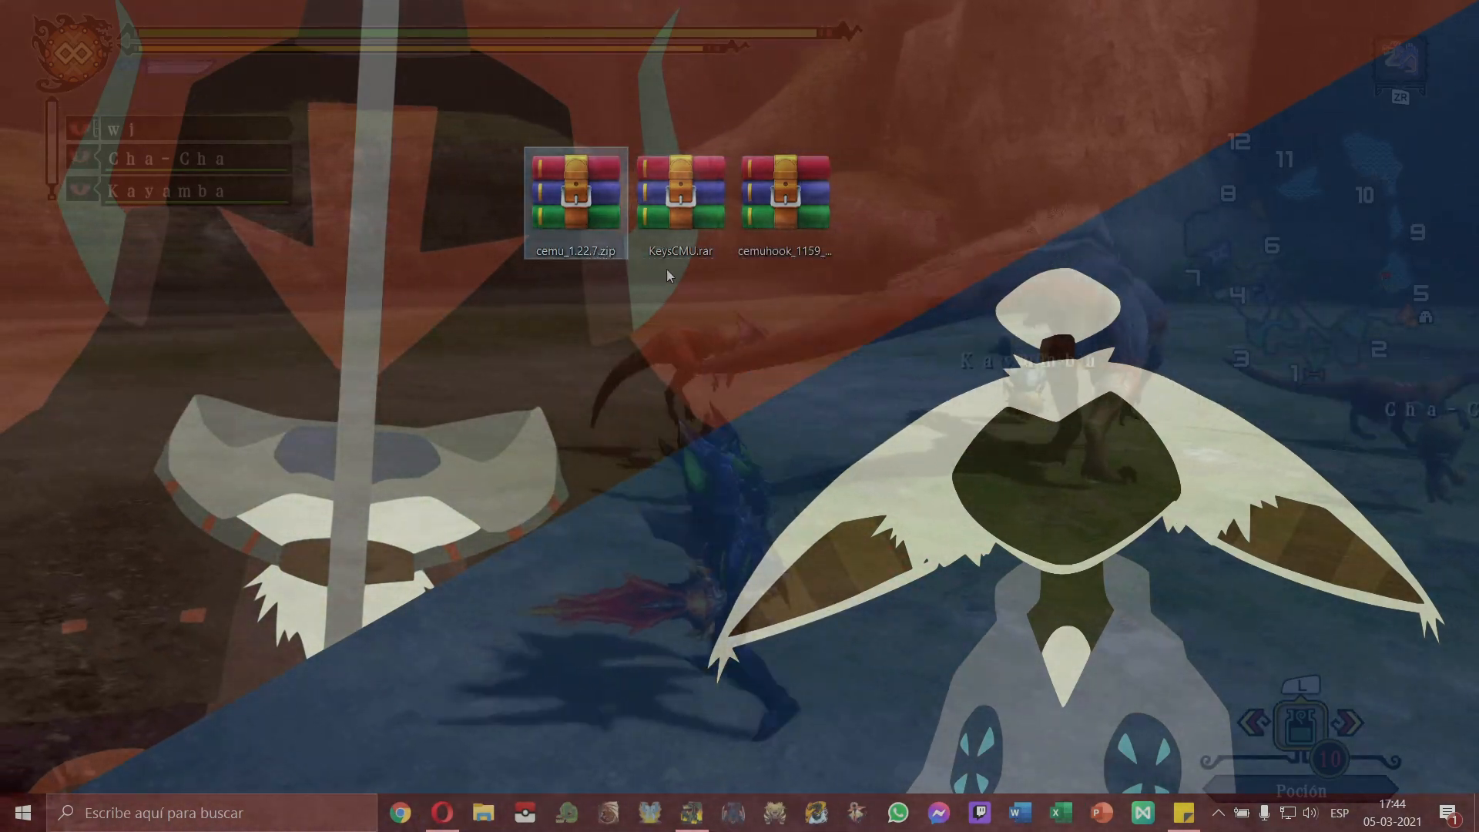
{"action": "left_click", "coordinate": [678, 248]}
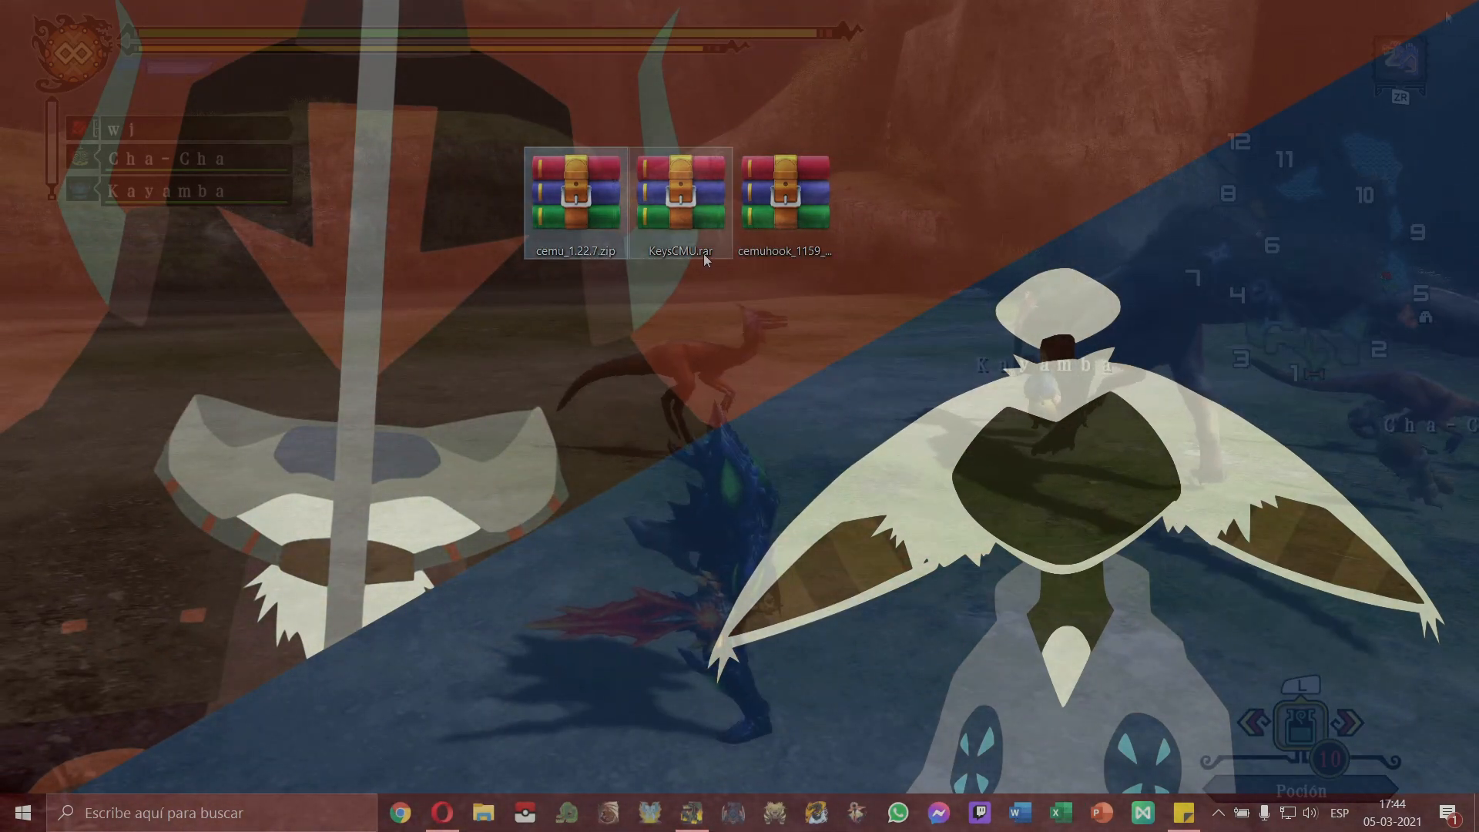
{"action": "left_click", "coordinate": [824, 270]}
{"action": "left_click_drag", "start_coordinate": [455, 104], "coordinate": [925, 426]}
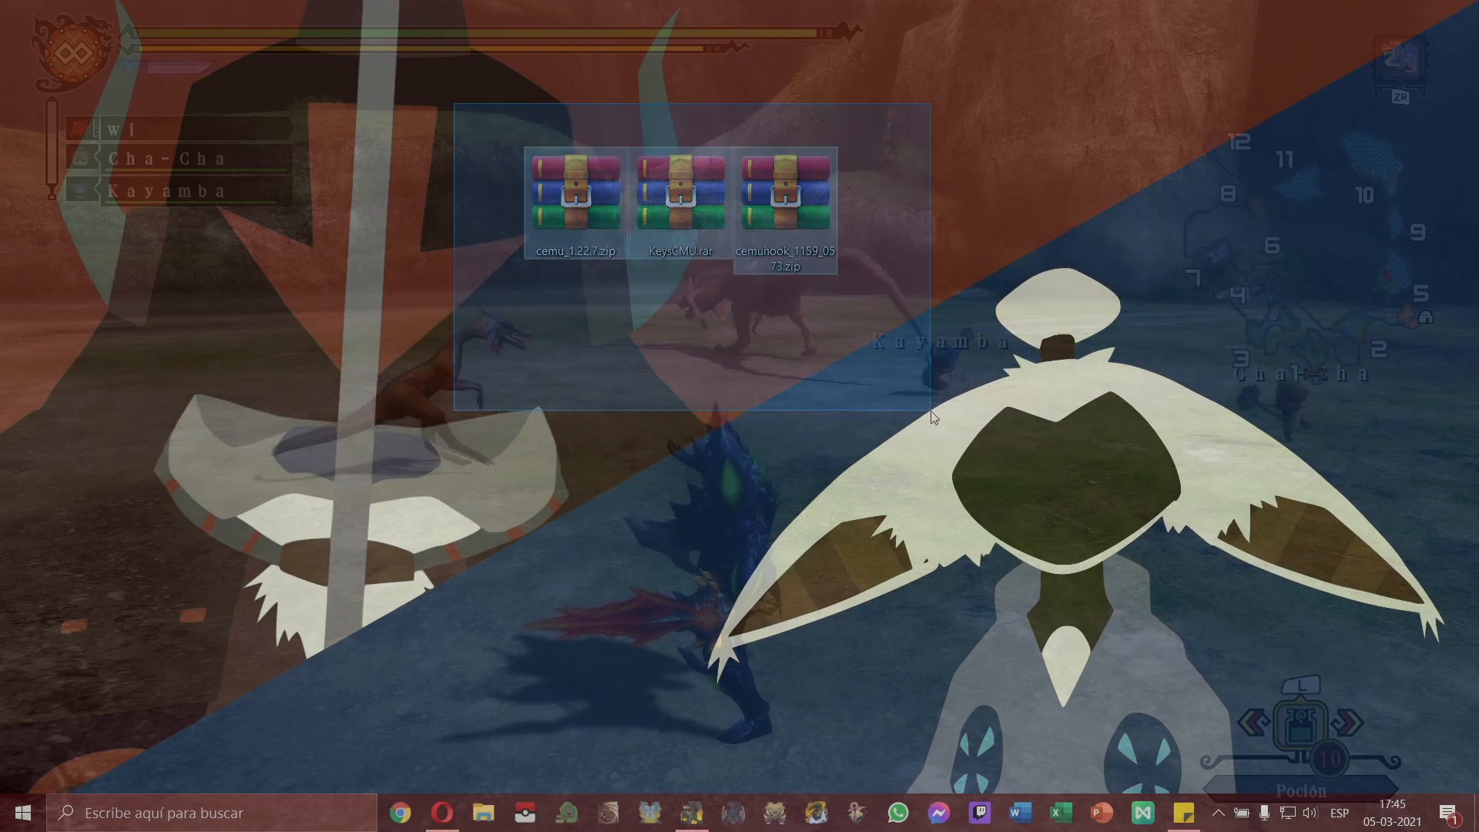
{"action": "left_click_drag", "start_coordinate": [900, 312], "coordinate": [864, 307]}
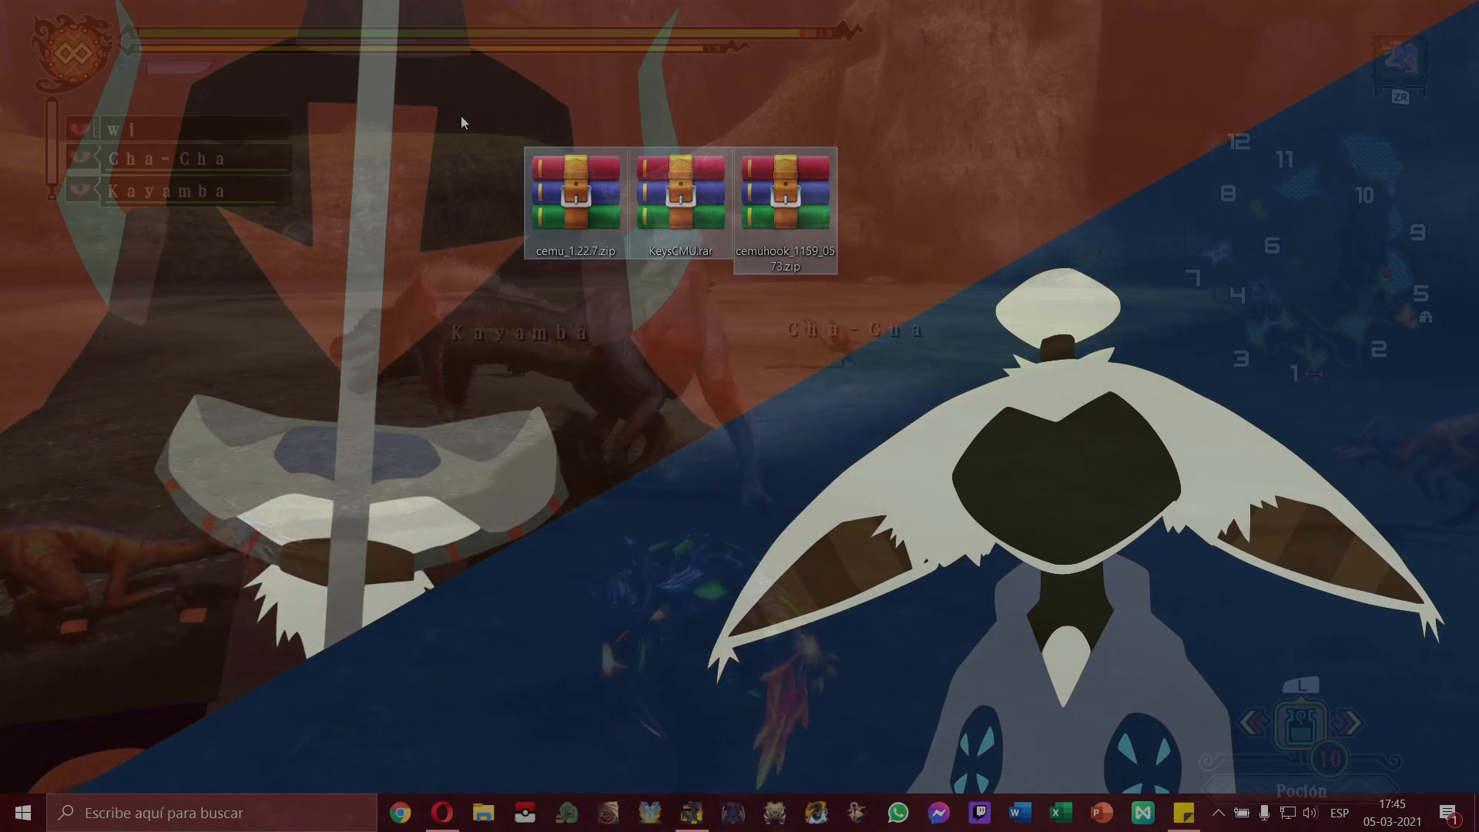
{"action": "left_click_drag", "start_coordinate": [490, 117], "coordinate": [627, 304]}
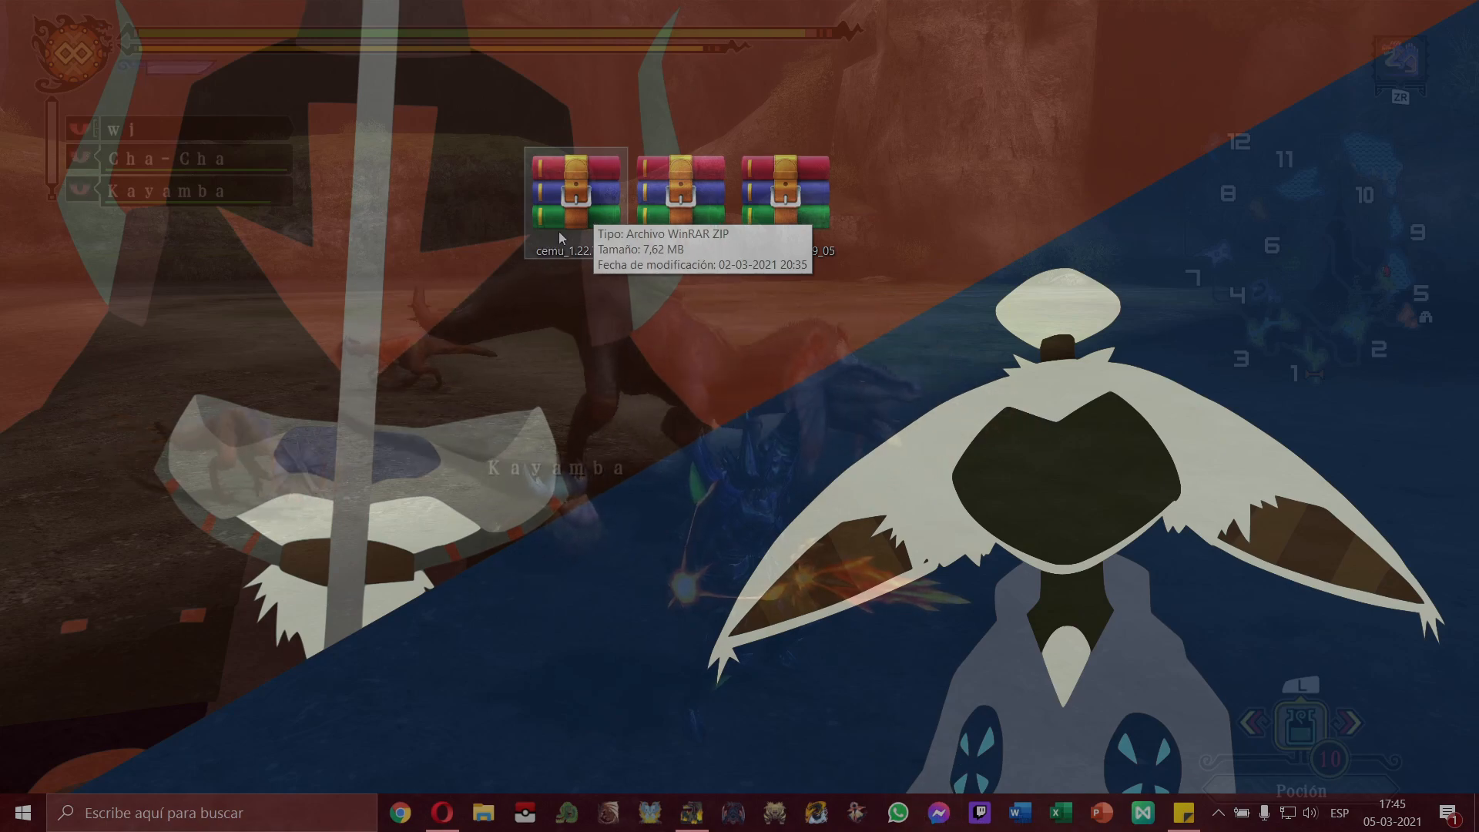
Step: Extract cemu_1.22.7.zip onto the desktop and place the extracted cemu_1.22.7 folder directly below its archive
{"action": "right_click", "coordinate": [577, 216]}
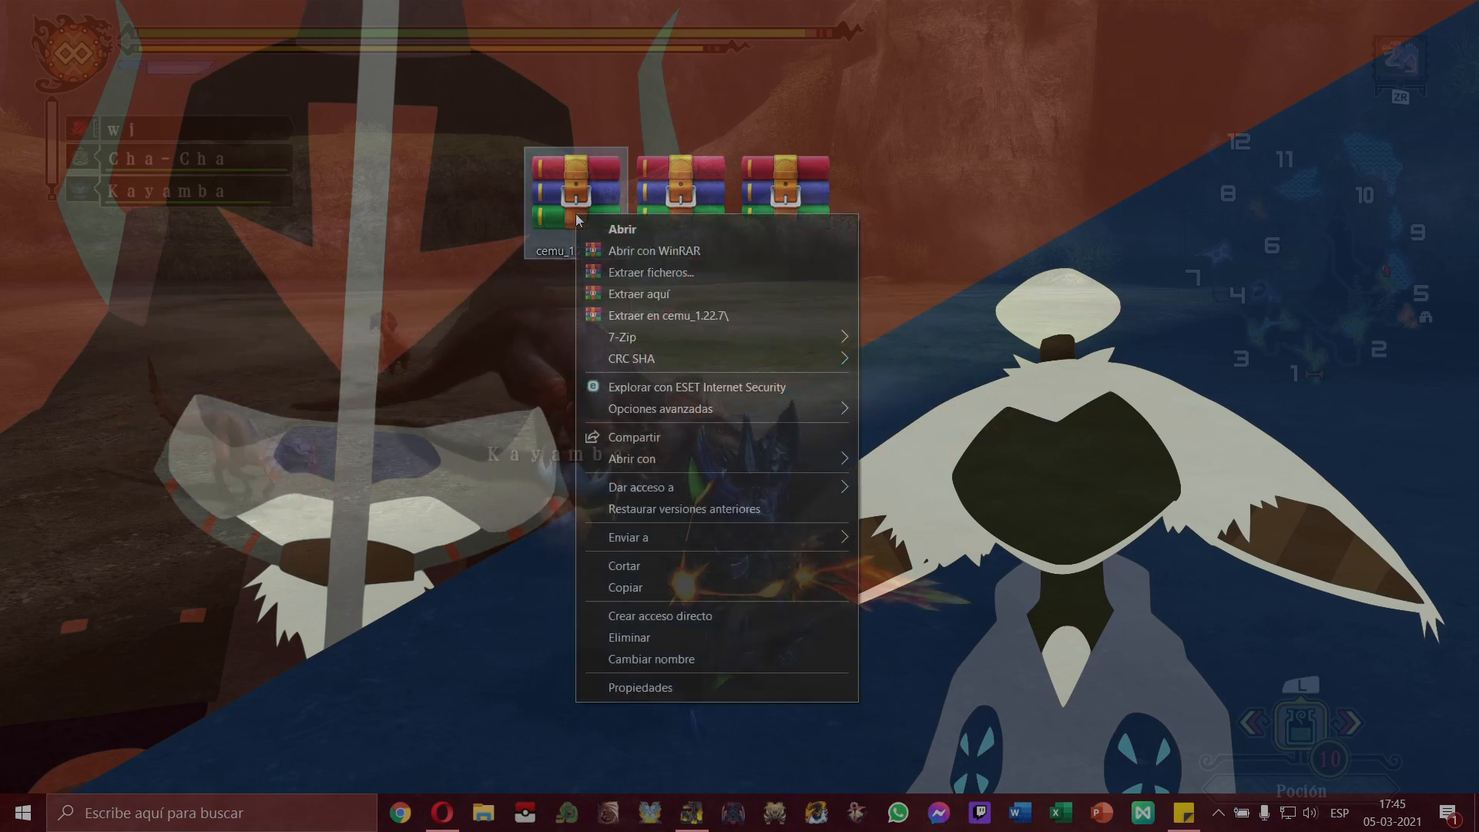
{"action": "left_click", "coordinate": [659, 295]}
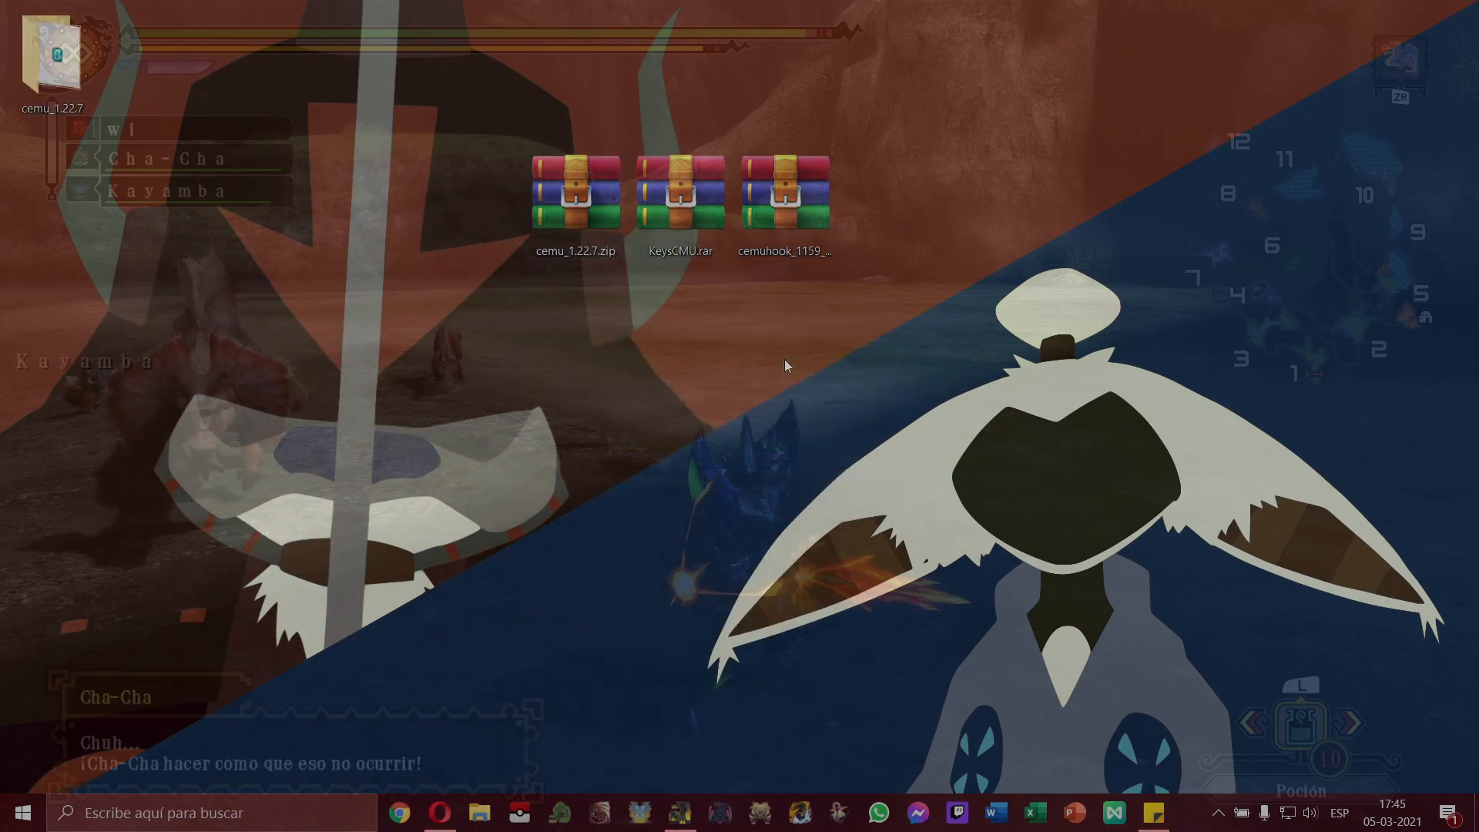
{"action": "left_click_drag", "start_coordinate": [51, 53], "coordinate": [574, 355]}
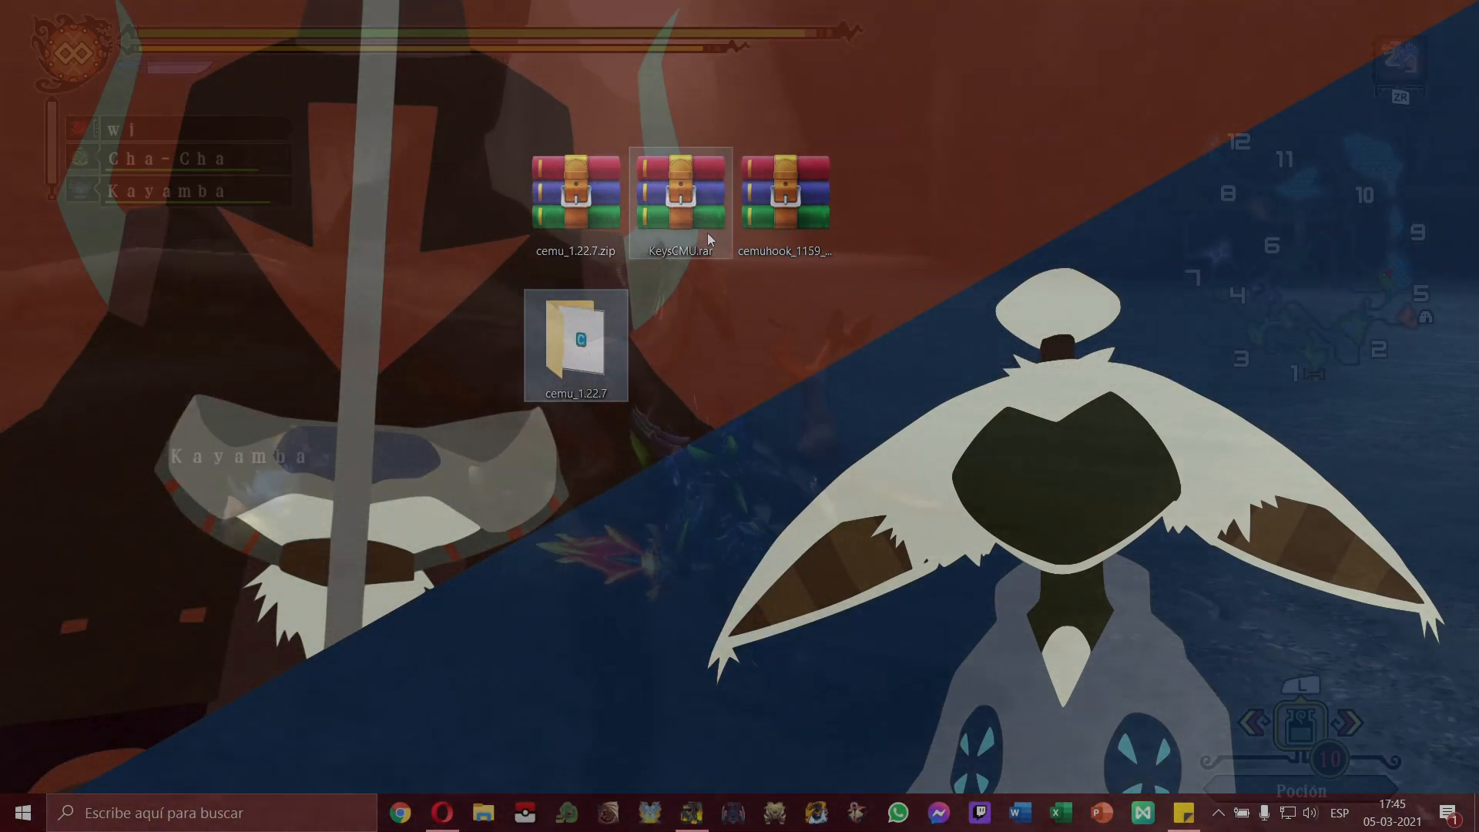
Step: Extract KeysCMU.rar onto the desktop and place the extracted KeysCMU folder directly below its archive
{"action": "right_click", "coordinate": [707, 233]}
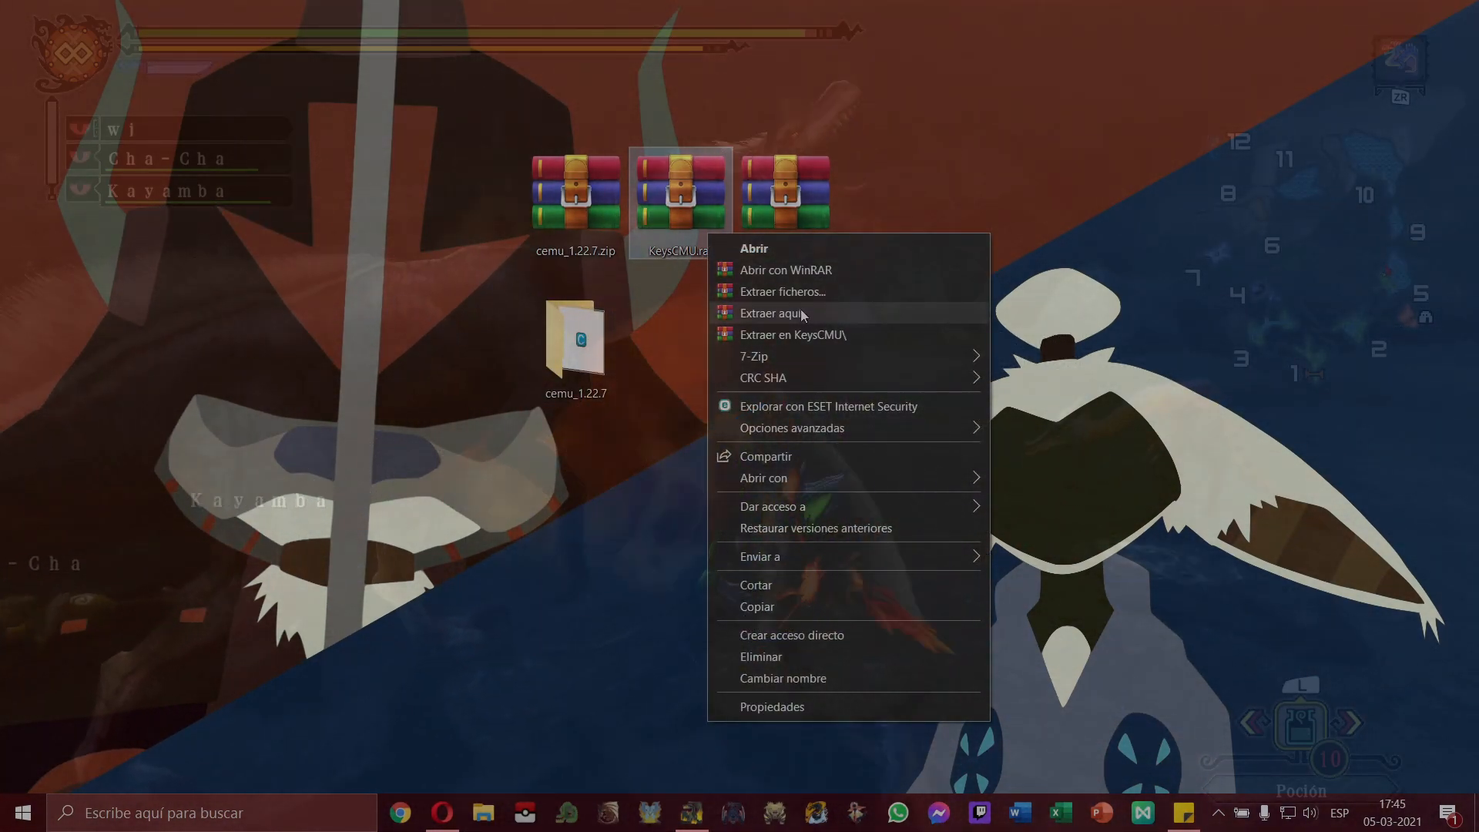
{"action": "left_click", "coordinate": [801, 312]}
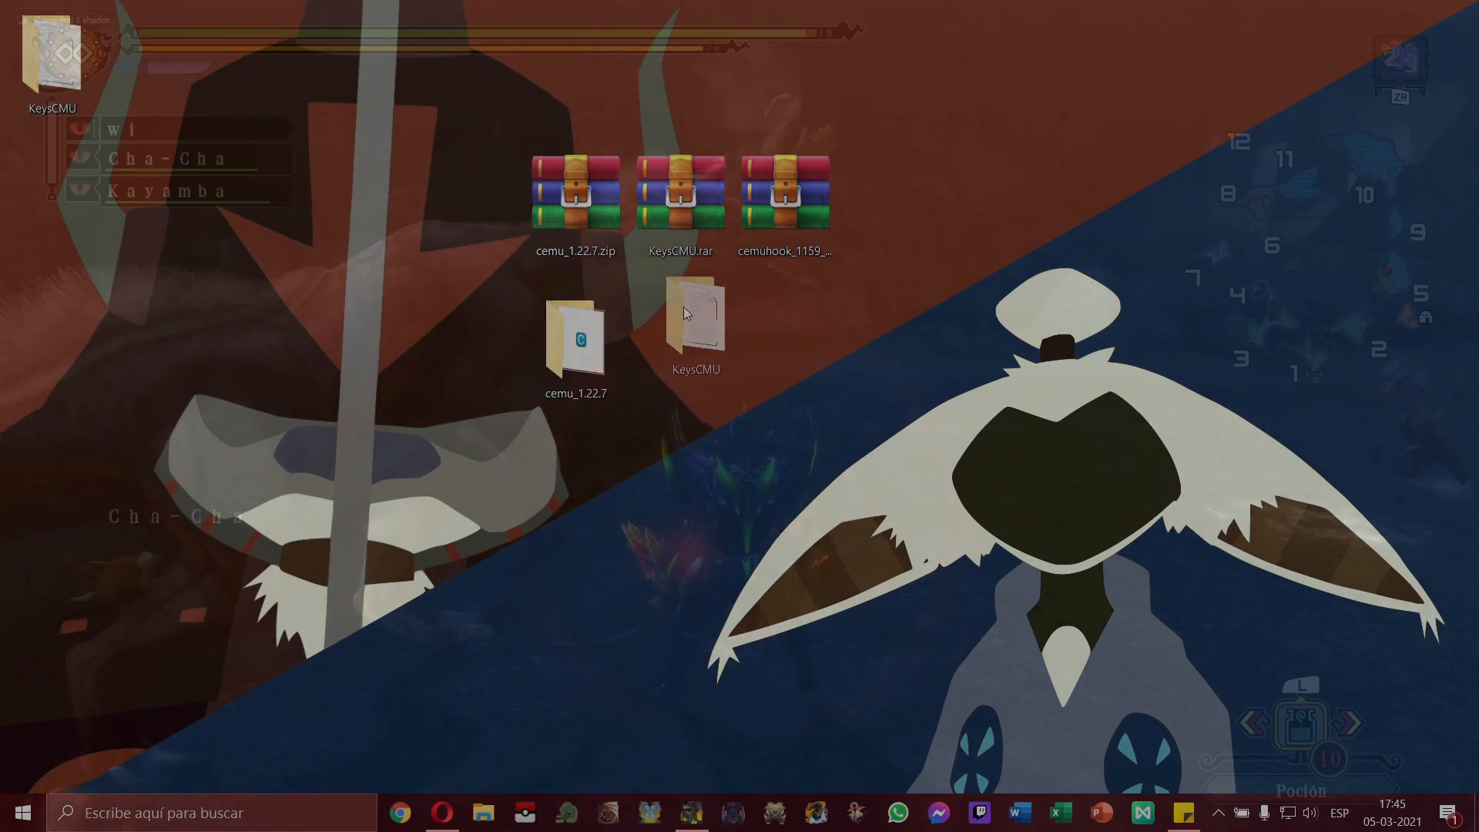
{"action": "left_click_drag", "start_coordinate": [683, 307], "coordinate": [696, 340]}
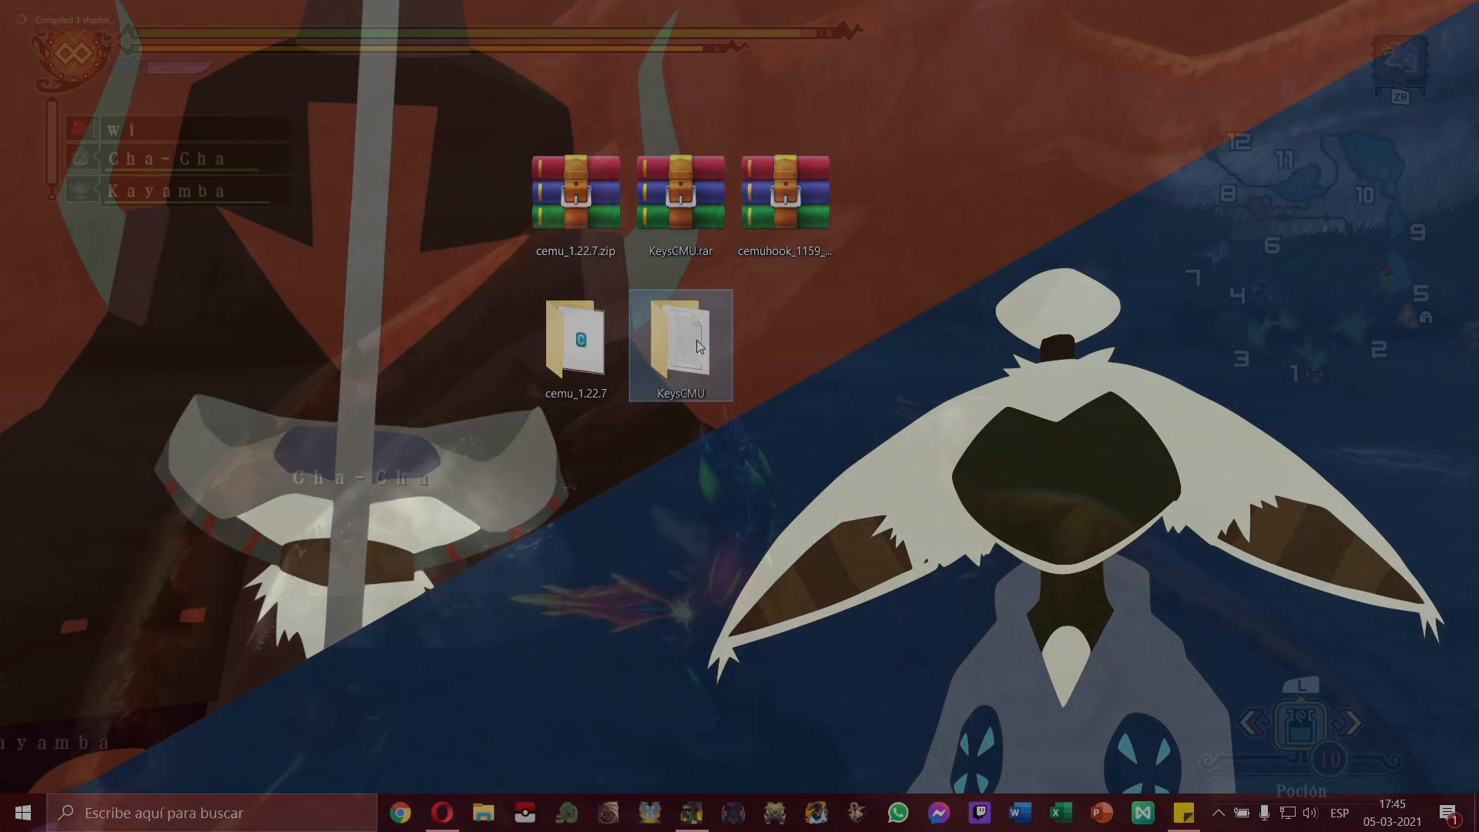
Step: Open the KeysCMU folder, snap its window to the right half of the screen, and copy the keys.txt file
{"action": "double_click", "coordinate": [696, 340]}
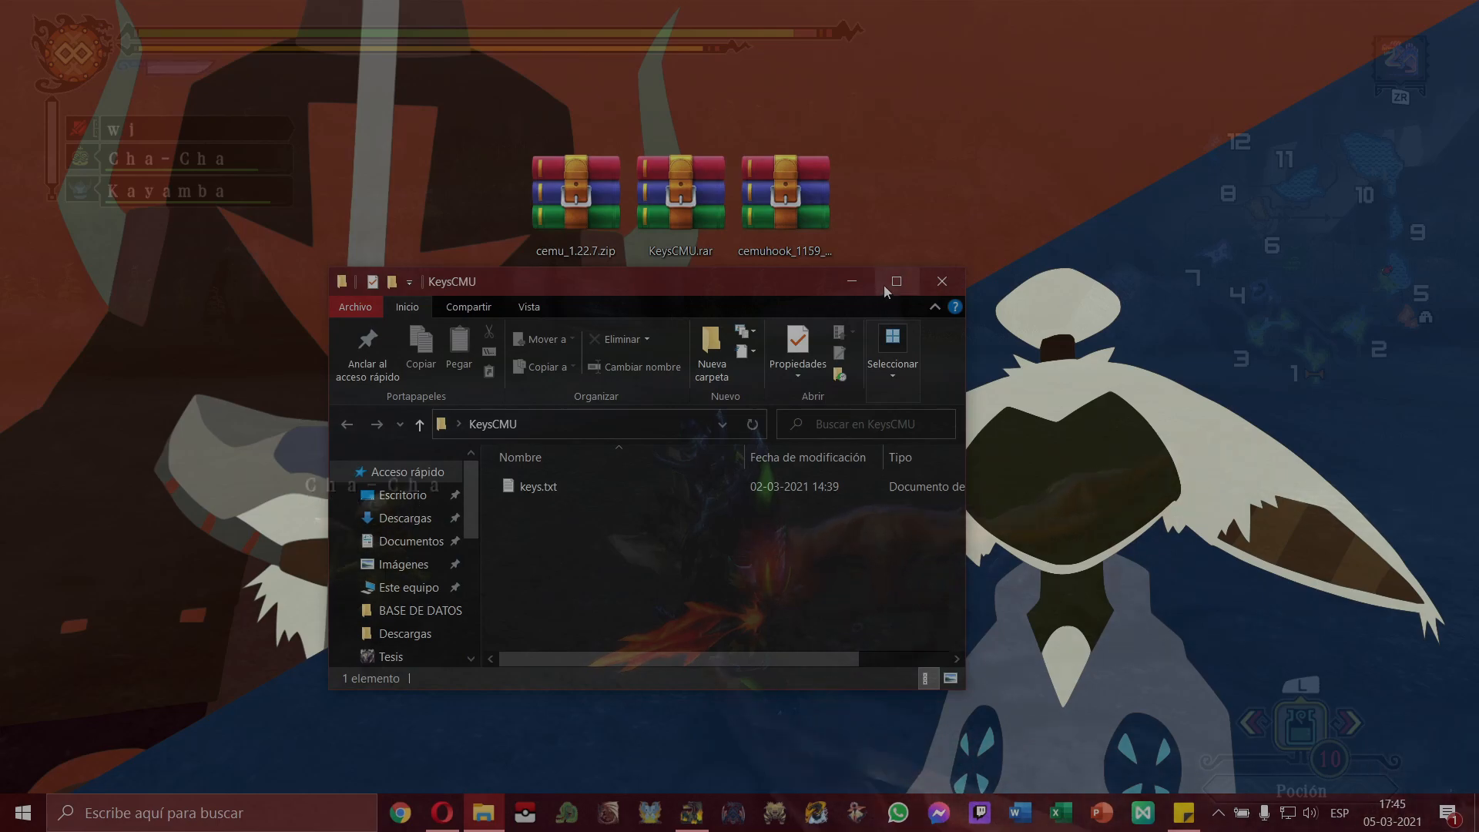
{"action": "left_click_drag", "start_coordinate": [737, 283], "coordinate": [1478, 237]}
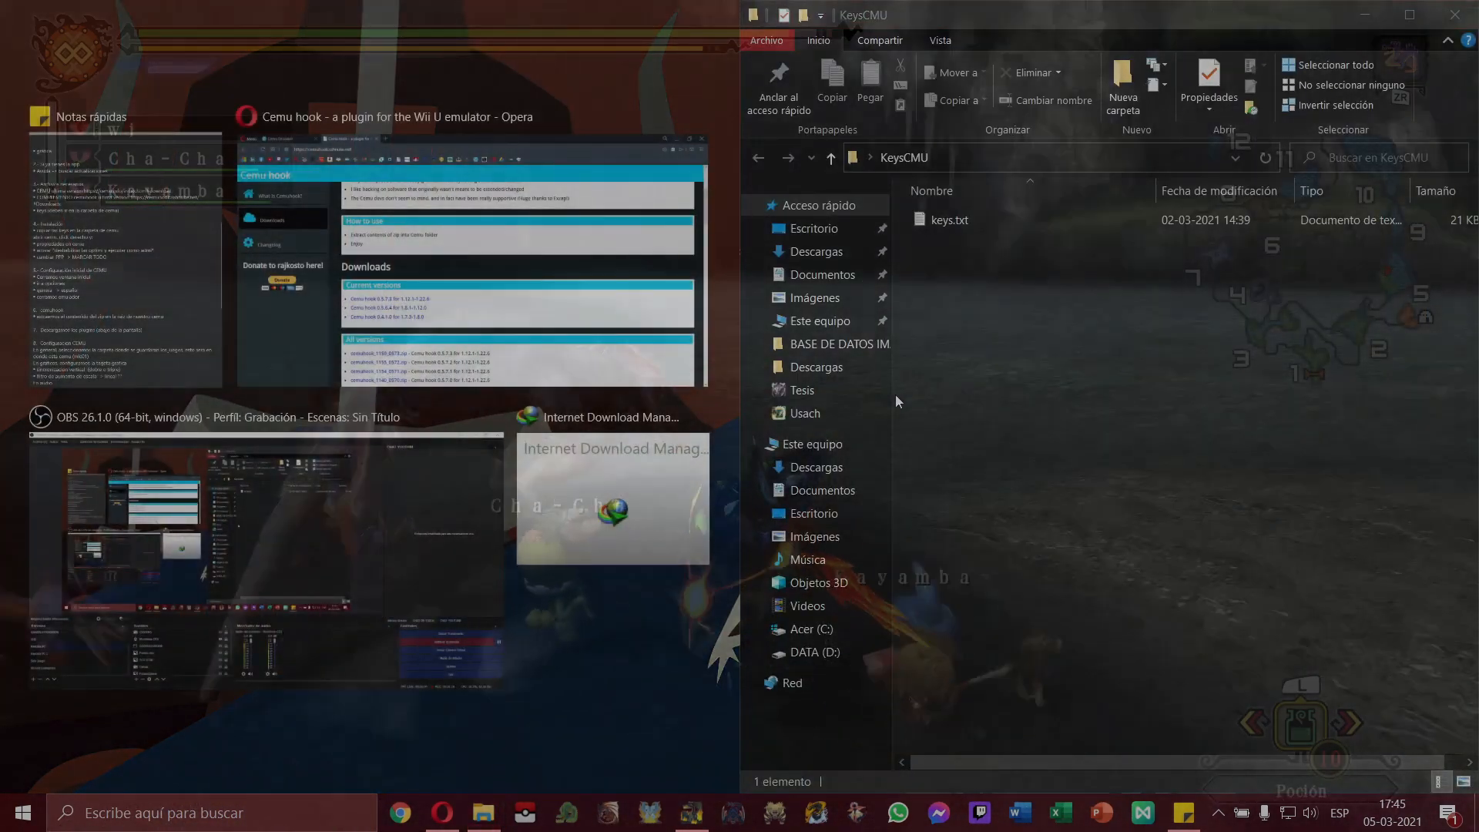
{"action": "left_click", "coordinate": [967, 302]}
{"action": "left_click", "coordinate": [950, 220]}
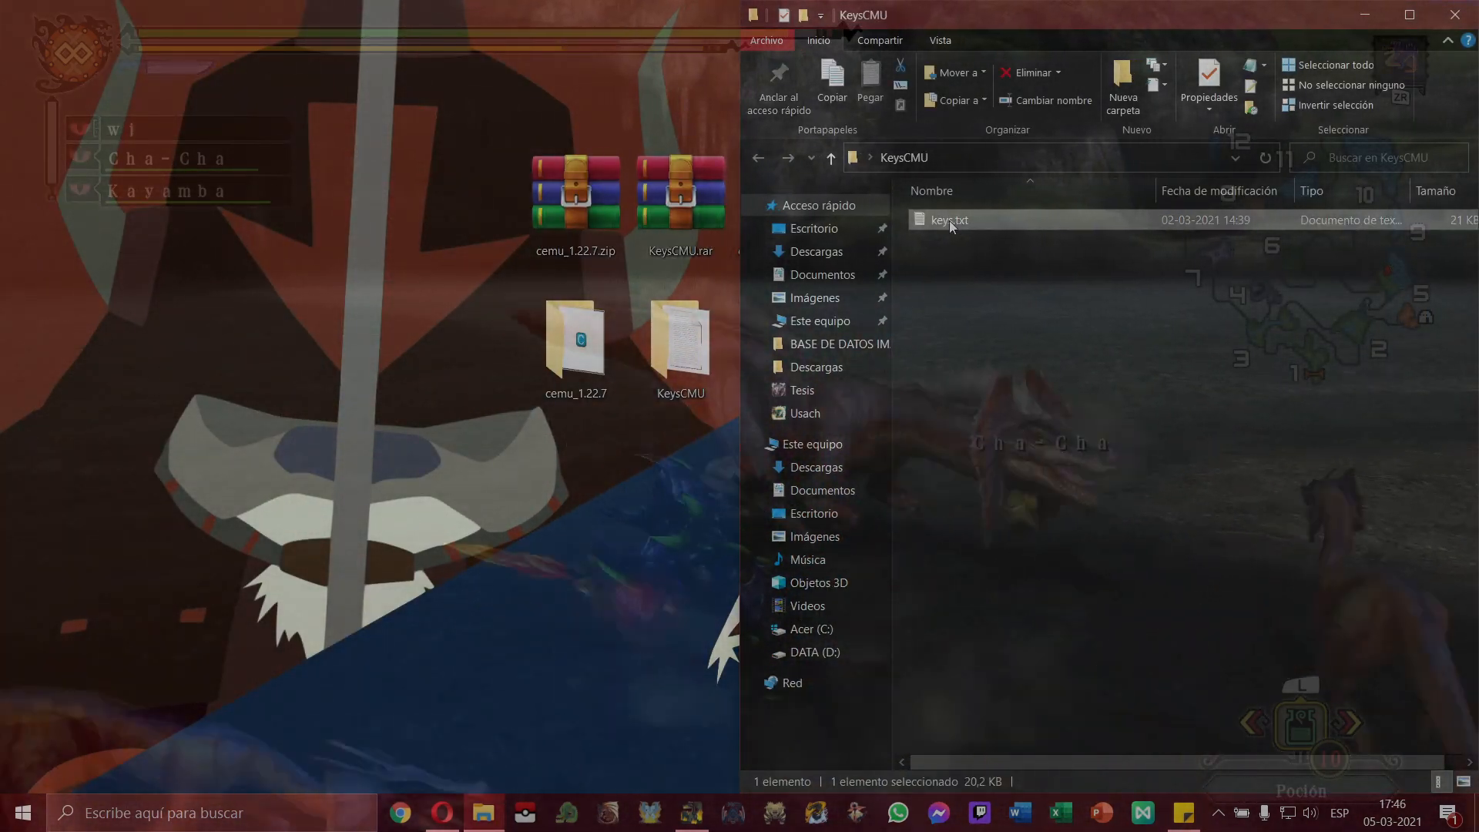
{"action": "right_click", "coordinate": [949, 220]}
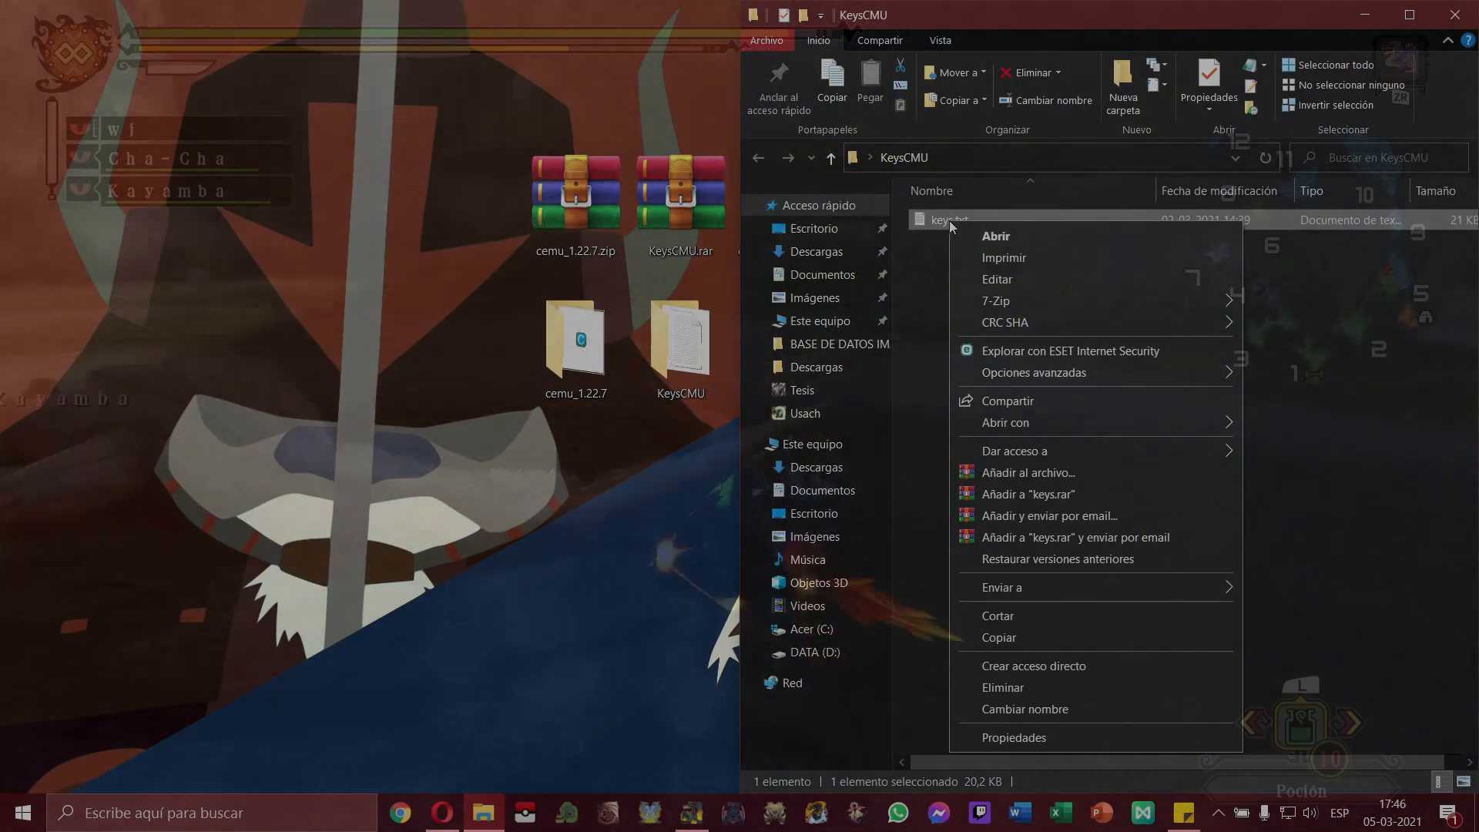
{"action": "left_click", "coordinate": [1001, 638]}
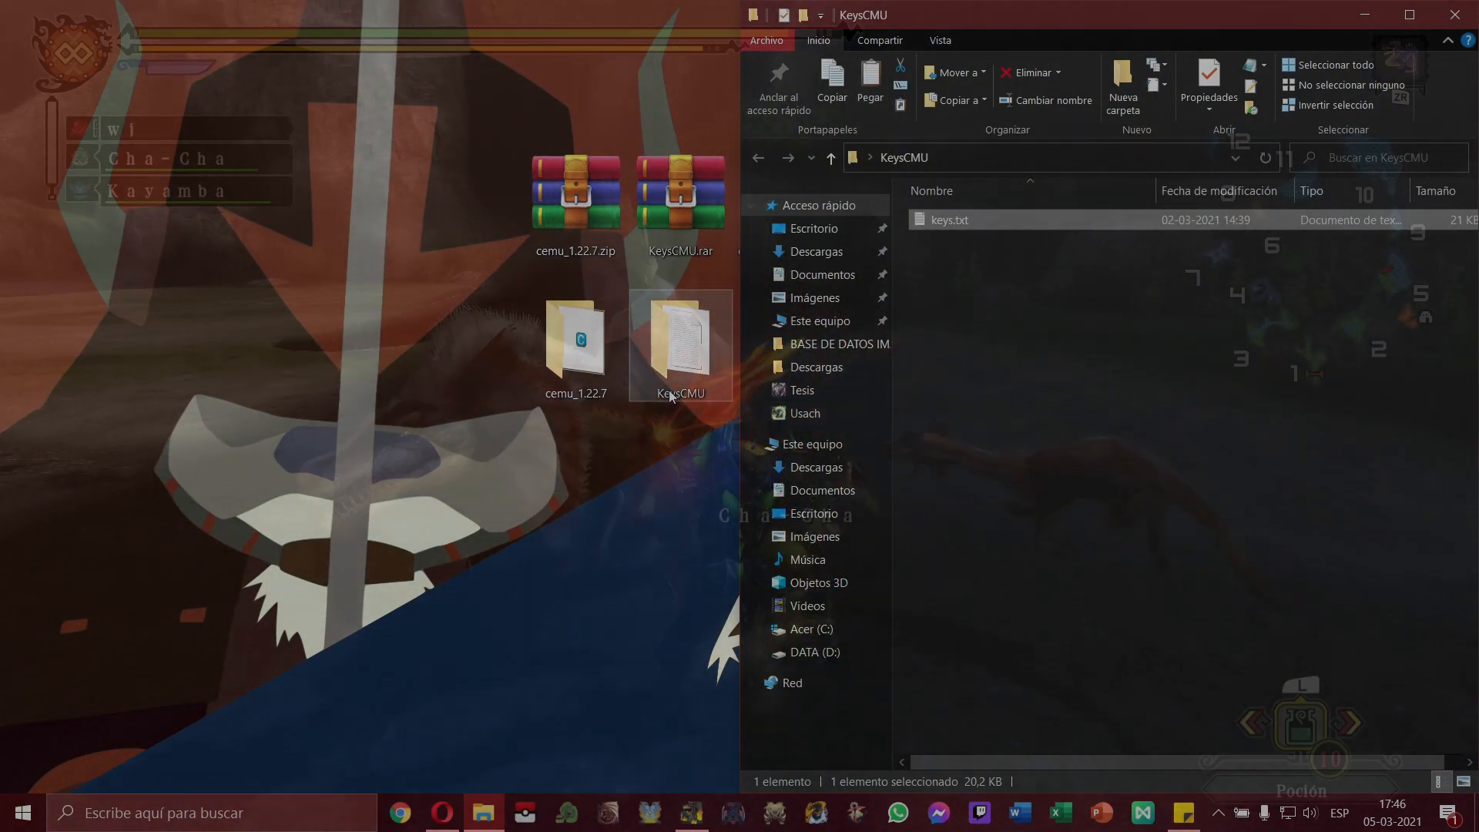
Step: Open the cemu_1.22.7 folder from the desktop and paste the copied keys.txt file into it
{"action": "double_click", "coordinate": [576, 343]}
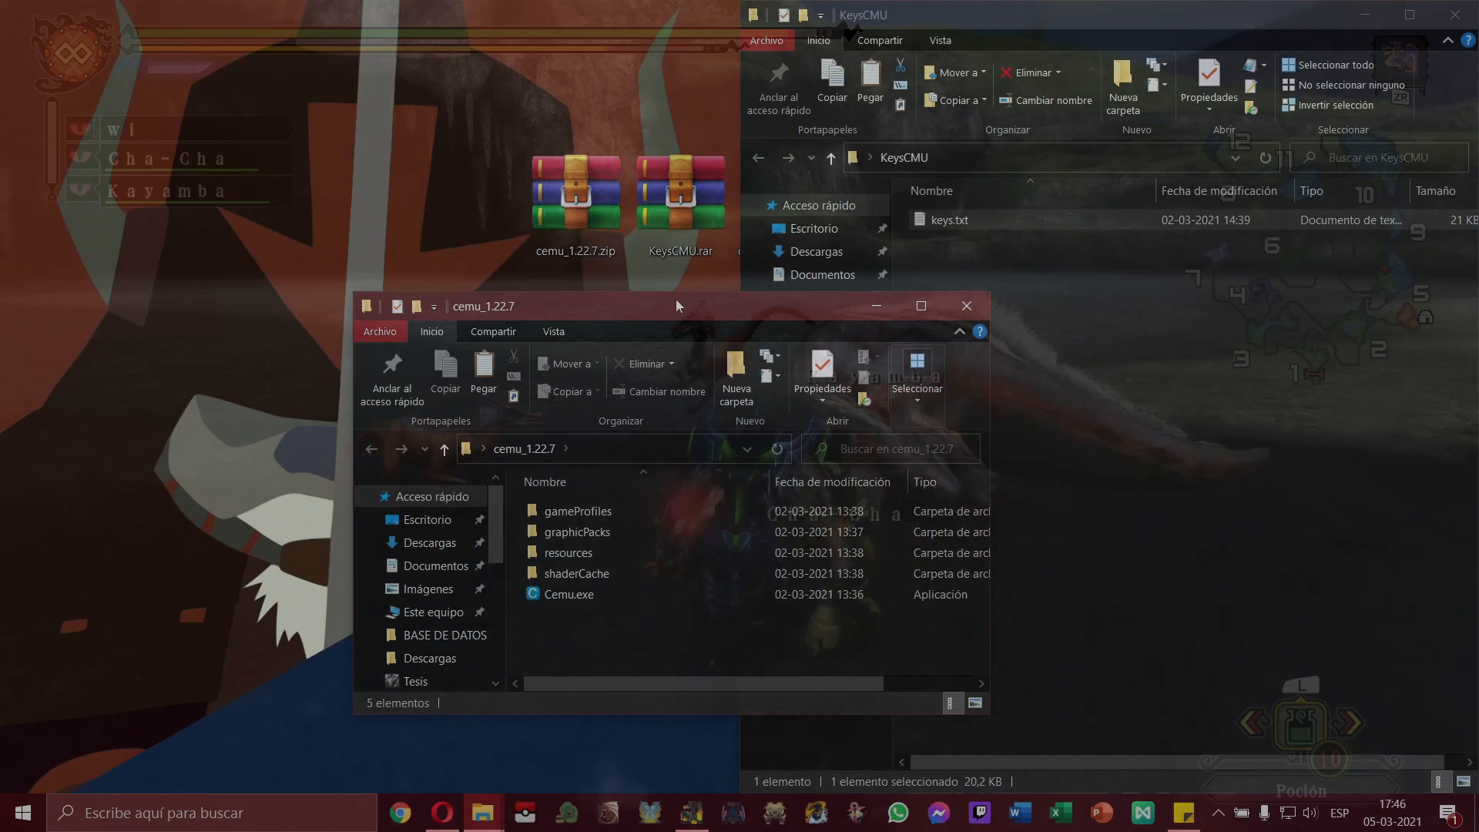
{"action": "left_click_drag", "start_coordinate": [673, 307], "coordinate": [416, 100]}
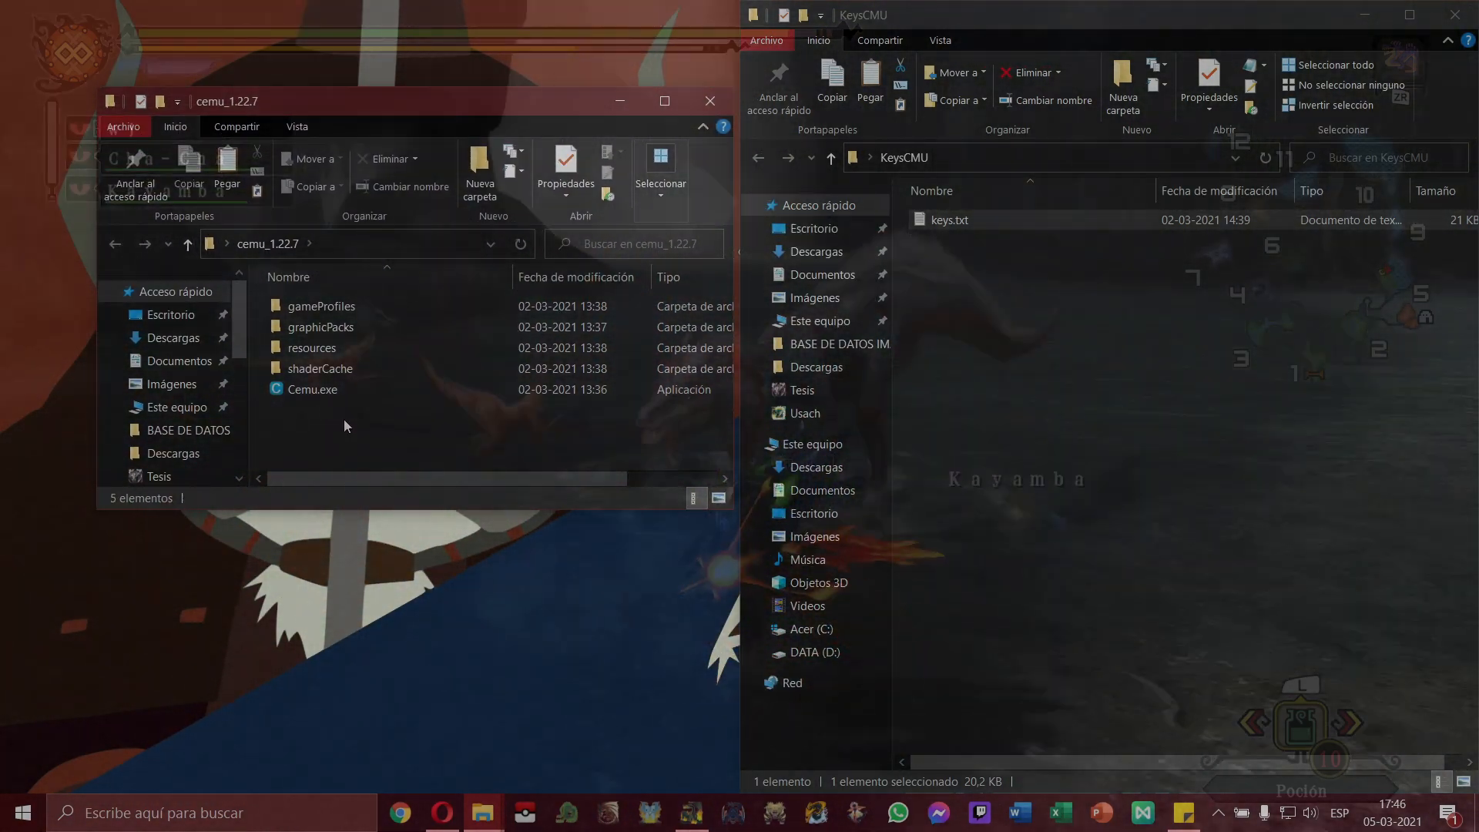
{"action": "right_click", "coordinate": [320, 430]}
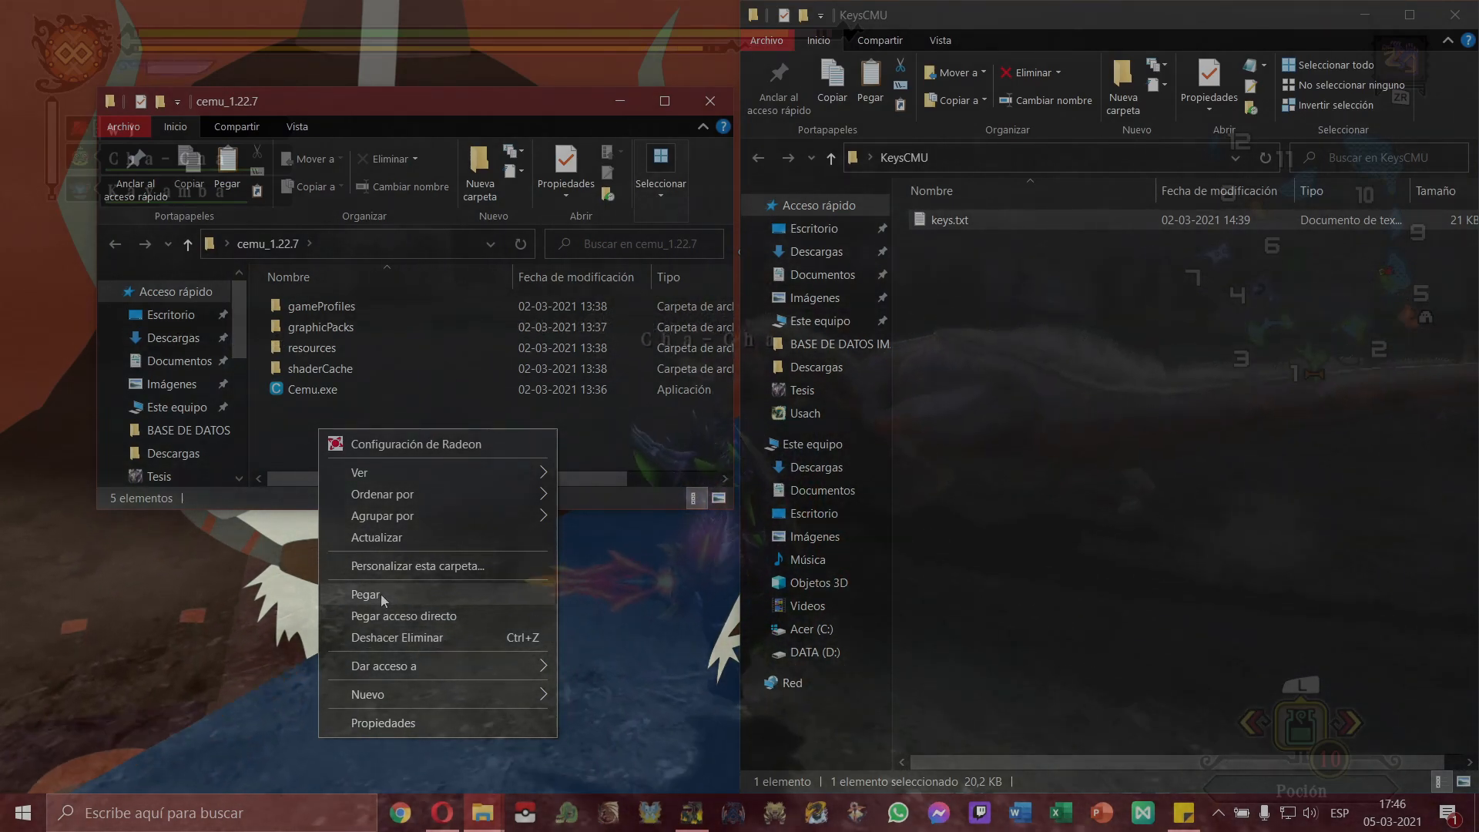
{"action": "left_click", "coordinate": [382, 595]}
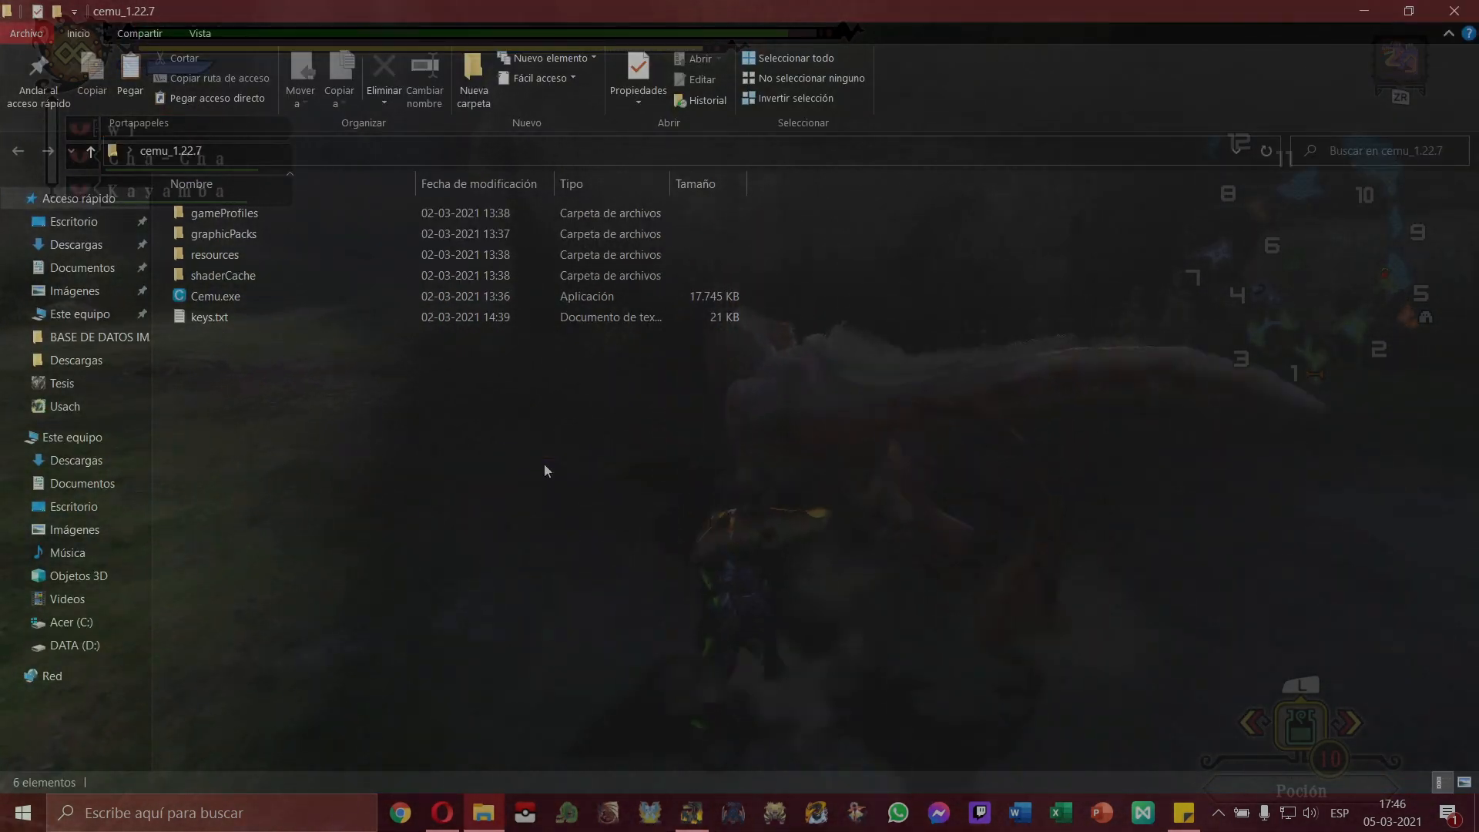
Step: Review the compatibility and high-DPI settings in the properties of Cemu.exe, and leave the properties without applying changes
{"action": "double_click", "coordinate": [229, 298]}
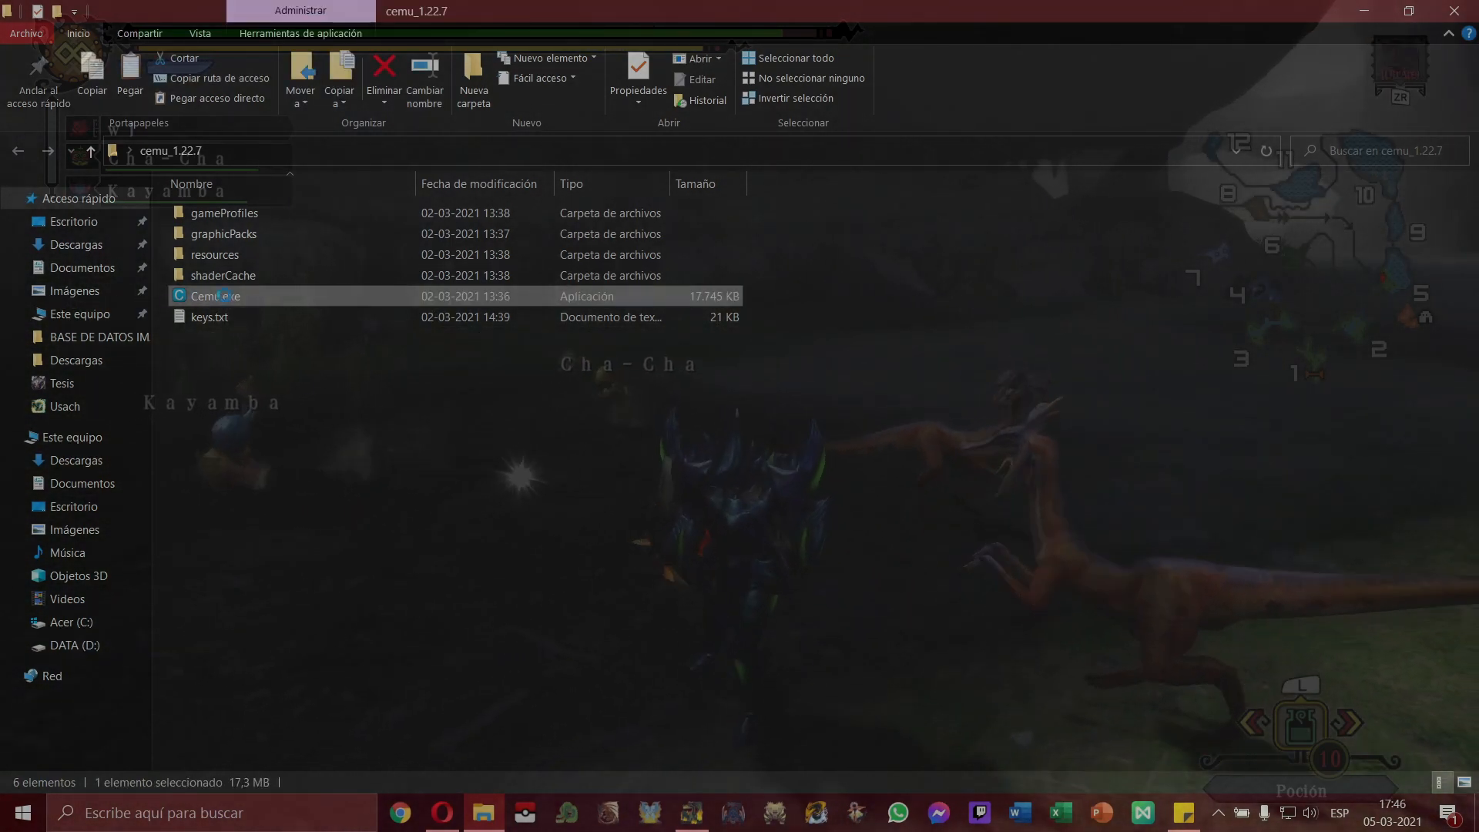
{"action": "right_click", "coordinate": [254, 295]}
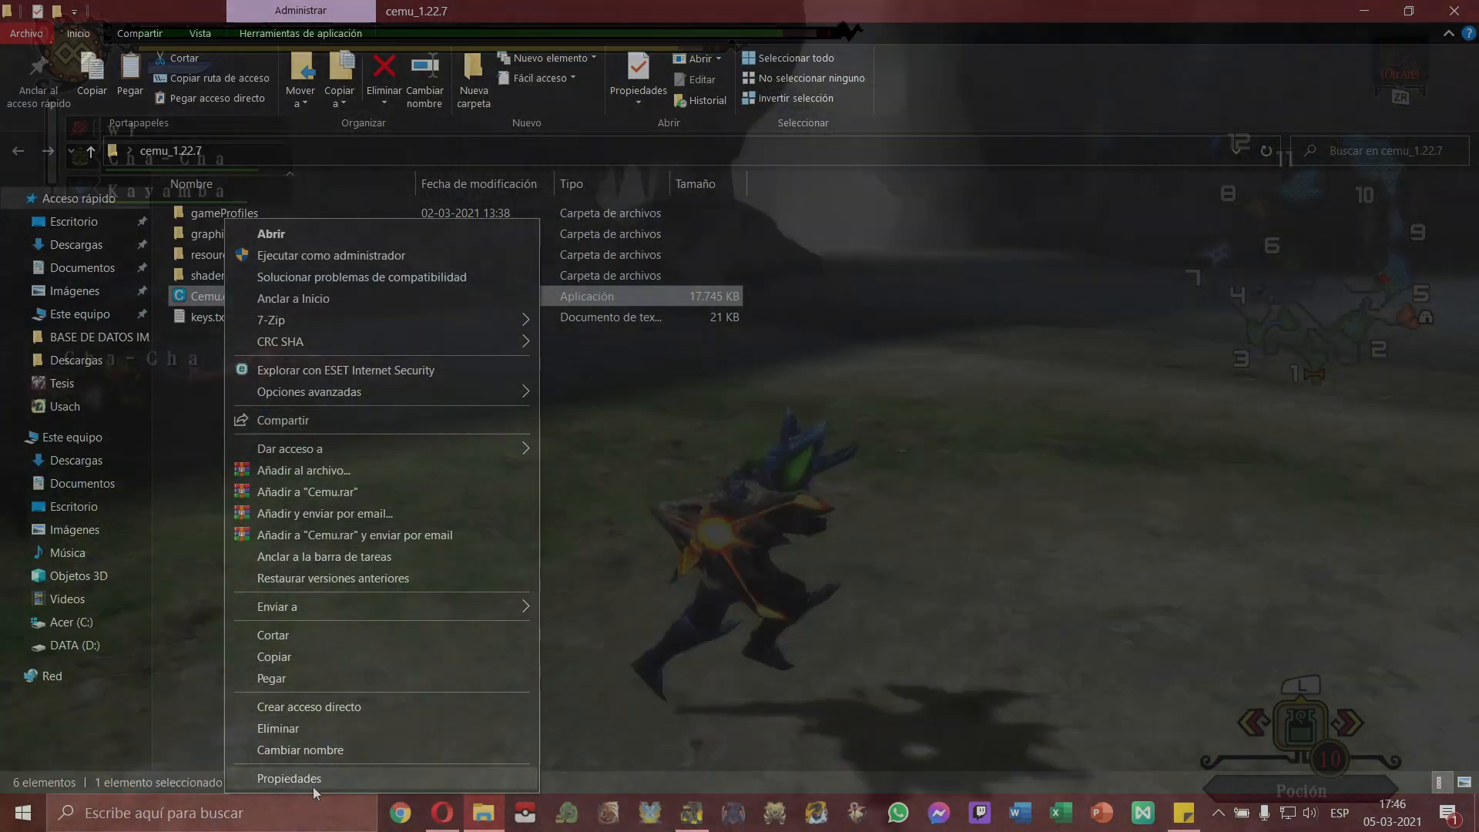
{"action": "left_click", "coordinate": [313, 779]}
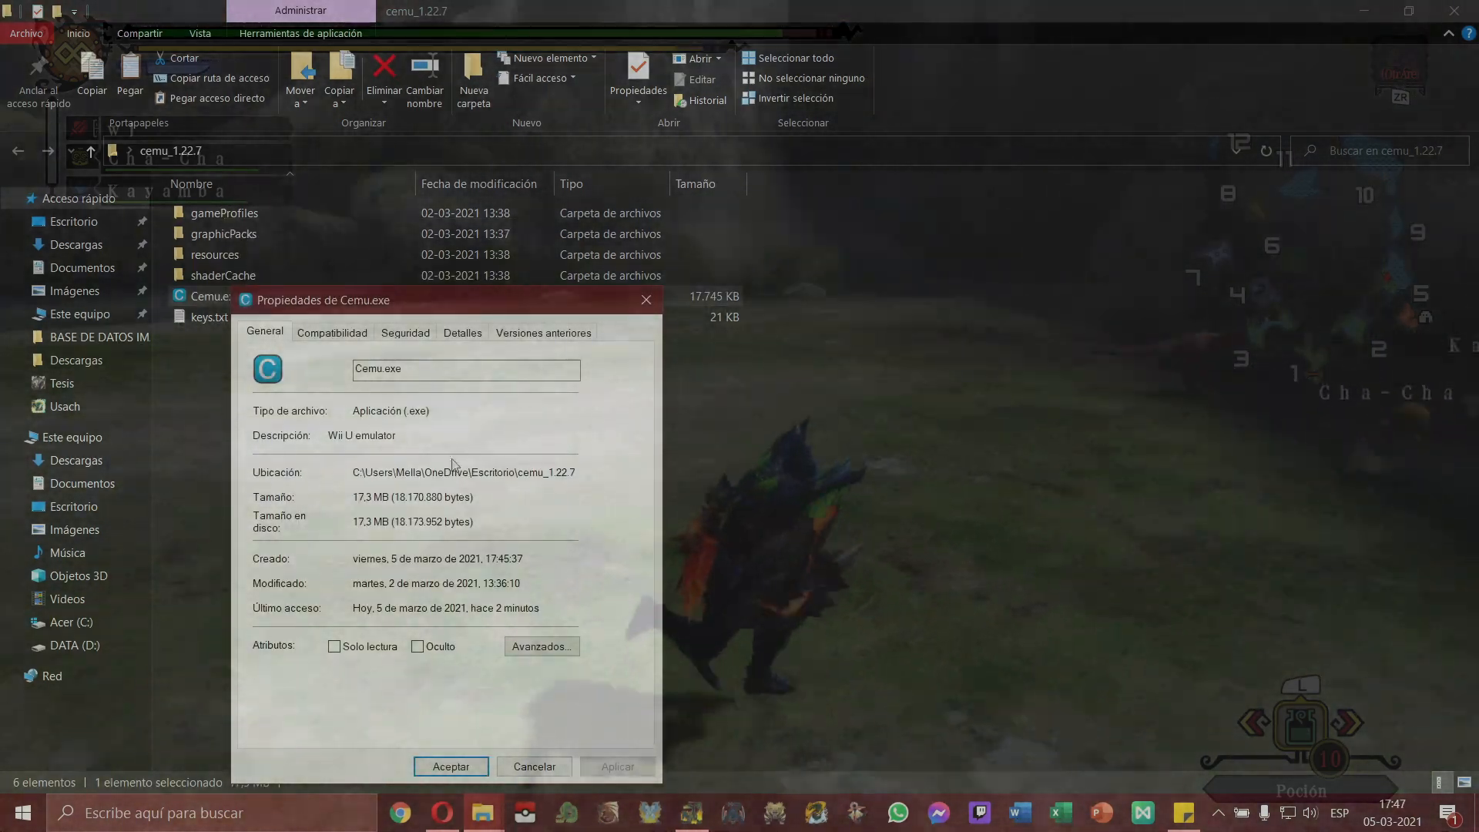
{"action": "left_click", "coordinate": [322, 333]}
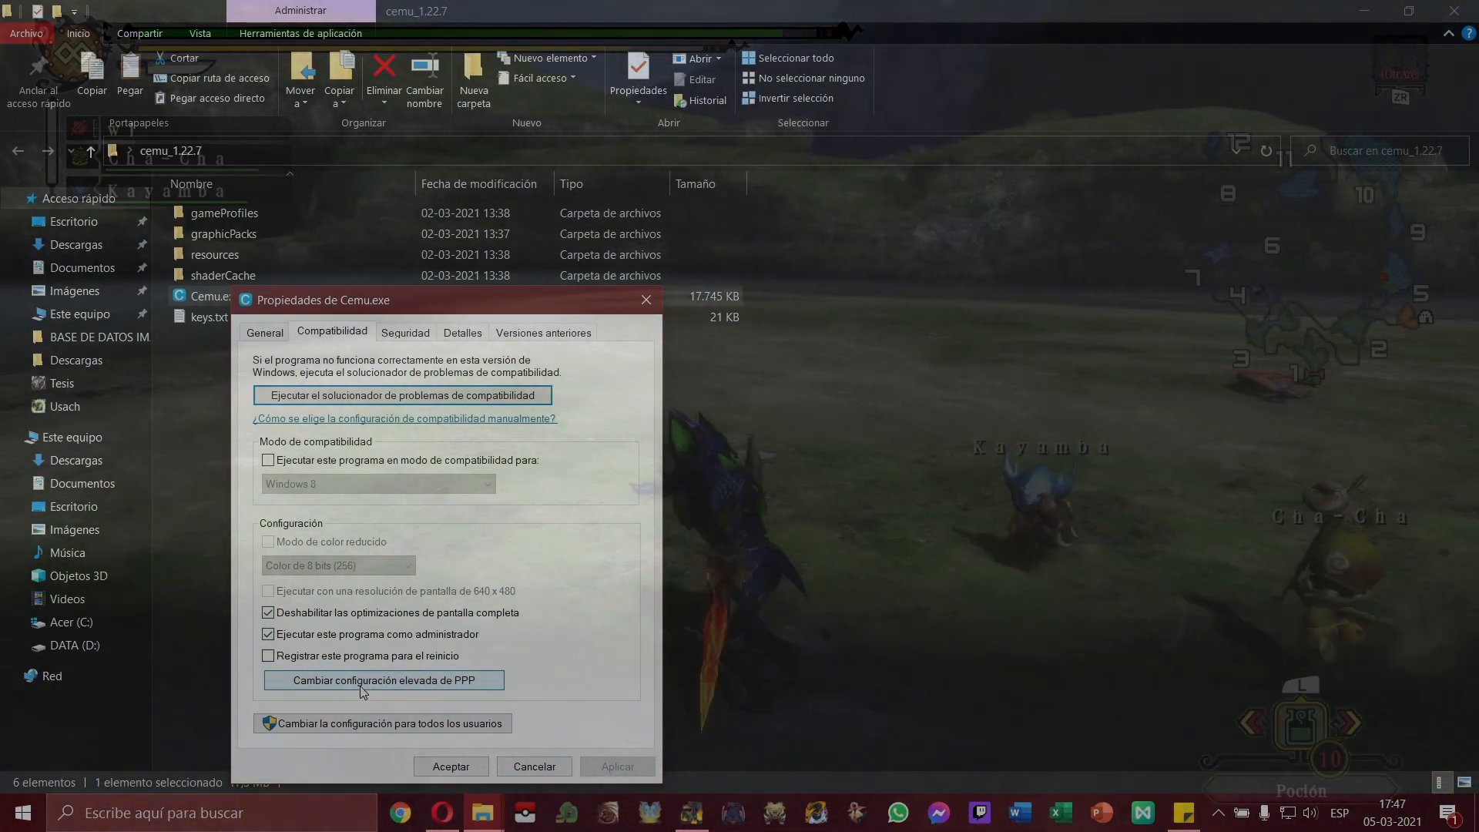
{"action": "left_click", "coordinate": [361, 688]}
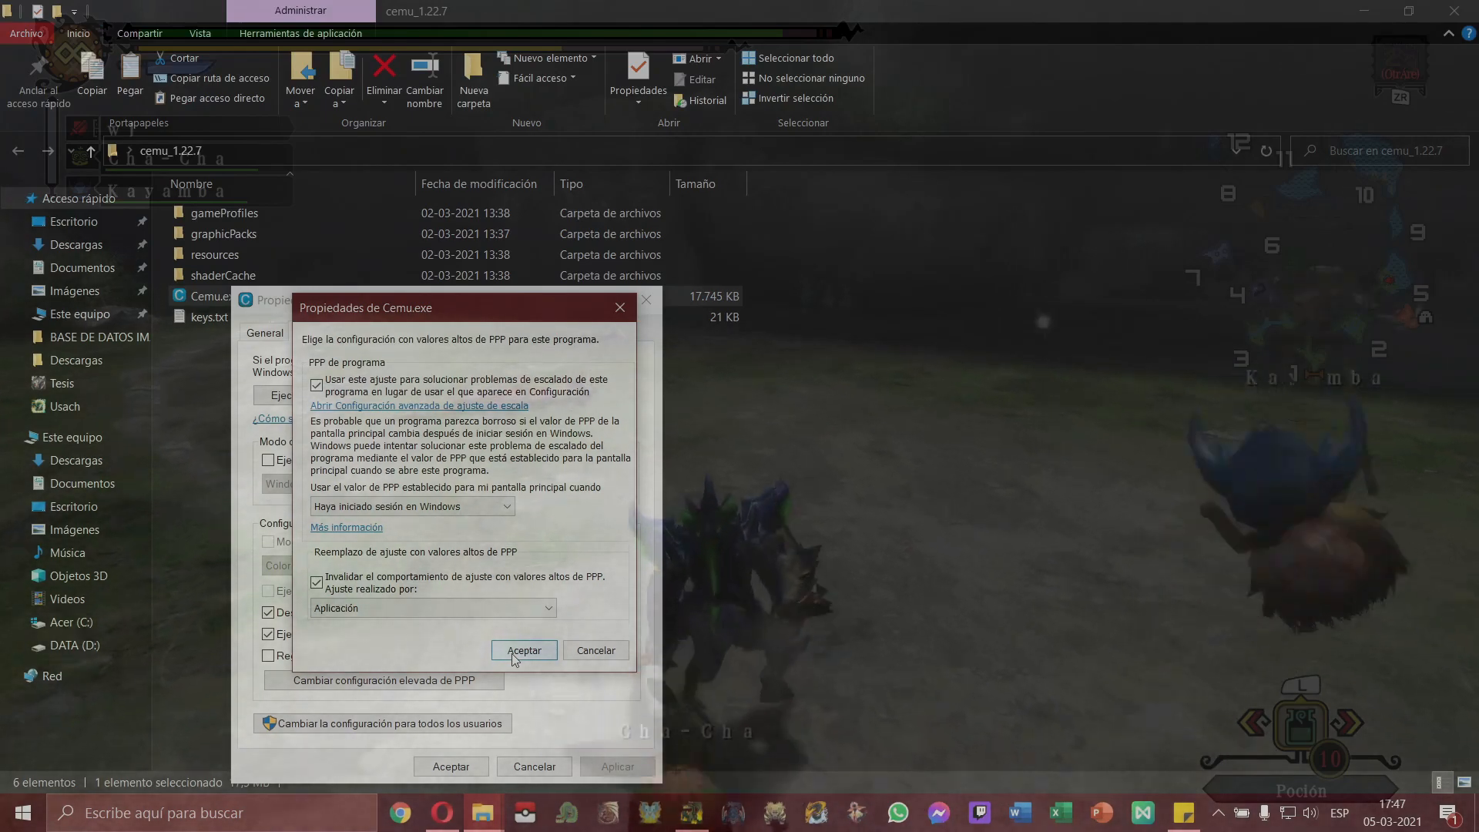
{"action": "left_click", "coordinate": [512, 653]}
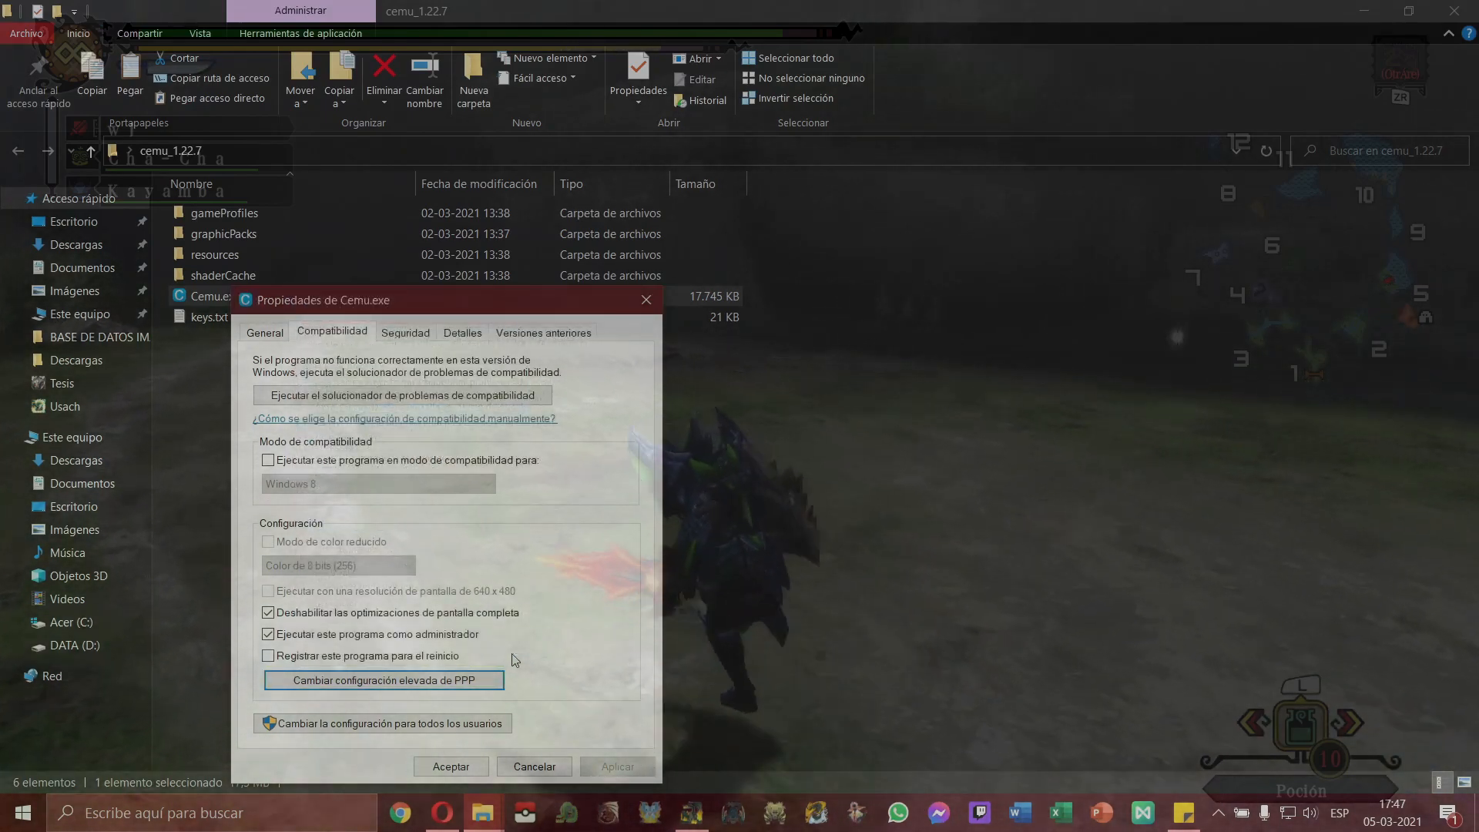
{"action": "left_click", "coordinate": [539, 765]}
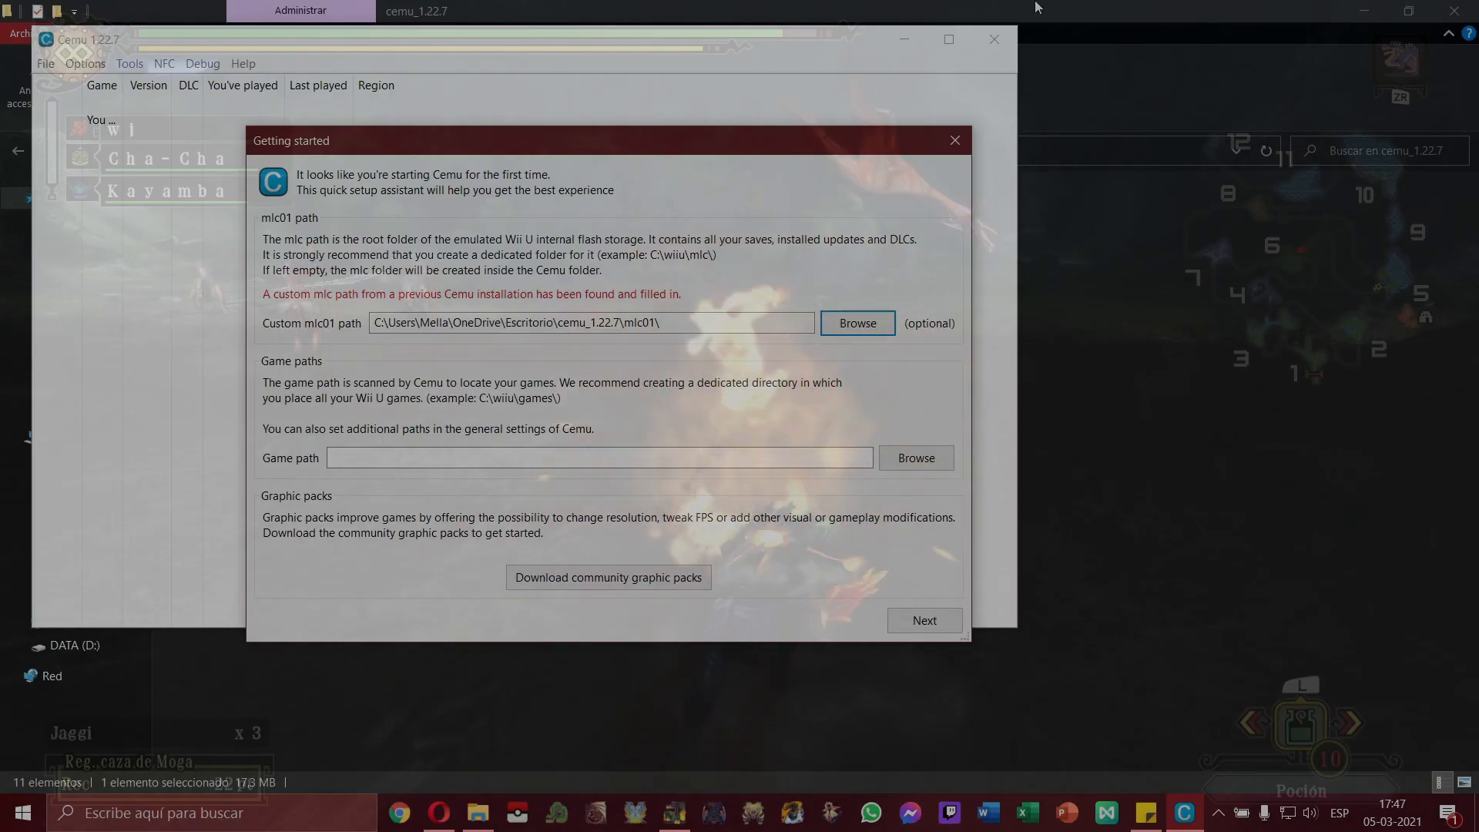
Step: Dismiss the Getting started assistant without completing it and move the Cemu window nearer the middle of the screen
{"action": "left_click_drag", "start_coordinate": [647, 148], "coordinate": [718, 127]}
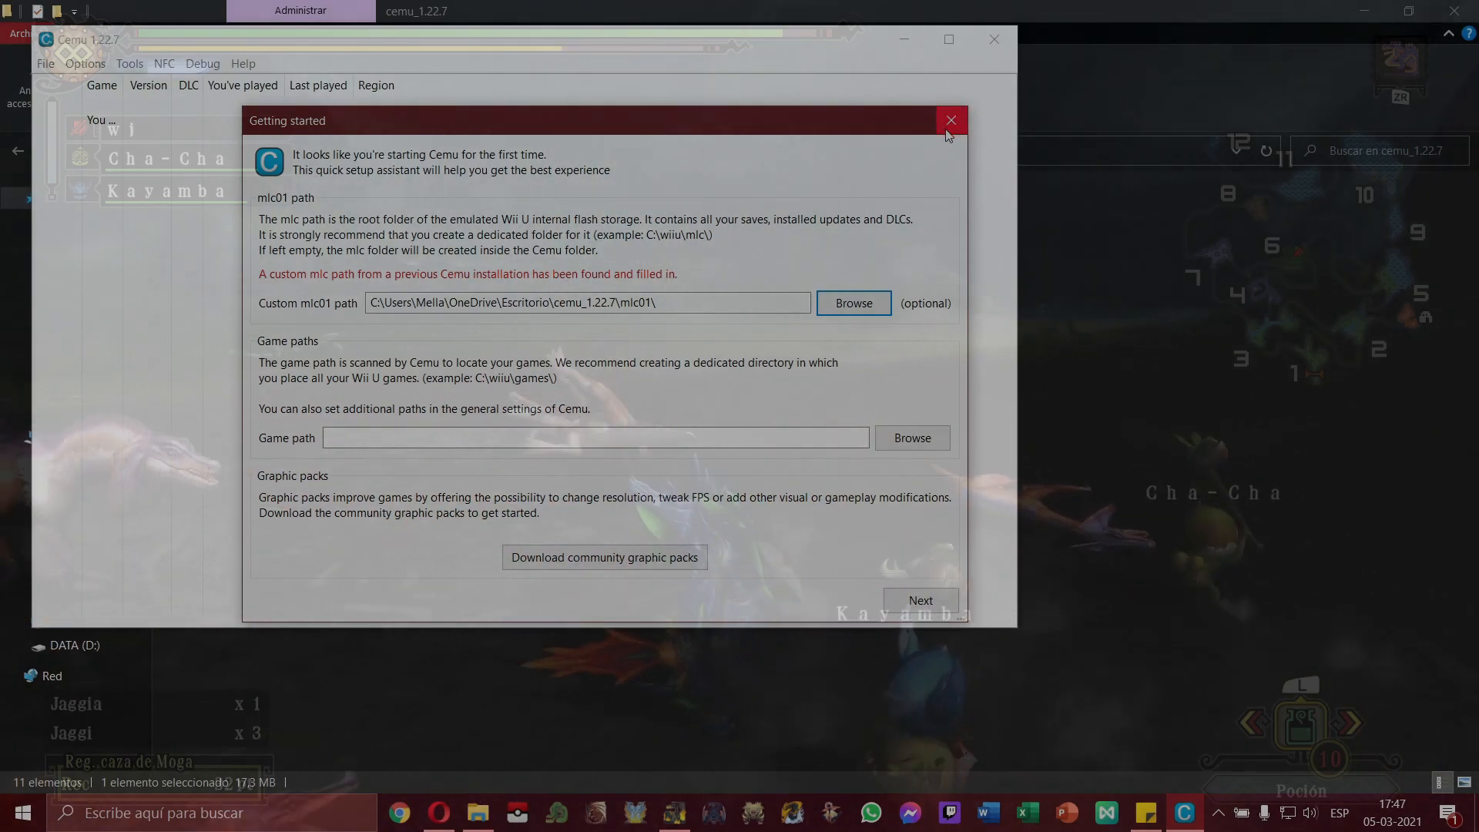
{"action": "left_click", "coordinate": [951, 121]}
{"action": "left_click_drag", "start_coordinate": [612, 45], "coordinate": [790, 70]}
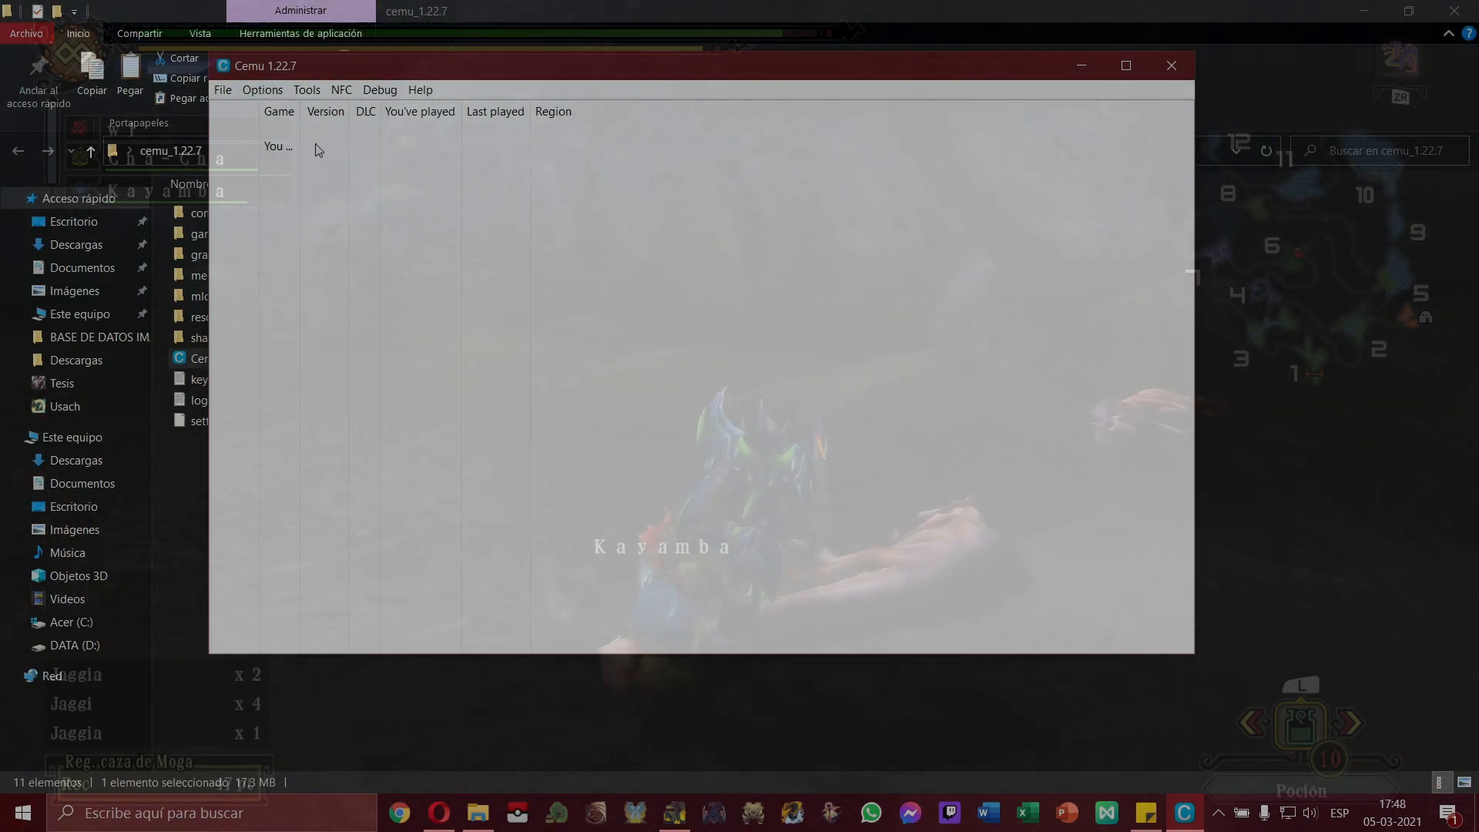
Step: Set the interface language to Spanish in Cemu's general settings, accept the restart notice and close Cemu
{"action": "left_click", "coordinate": [263, 90]}
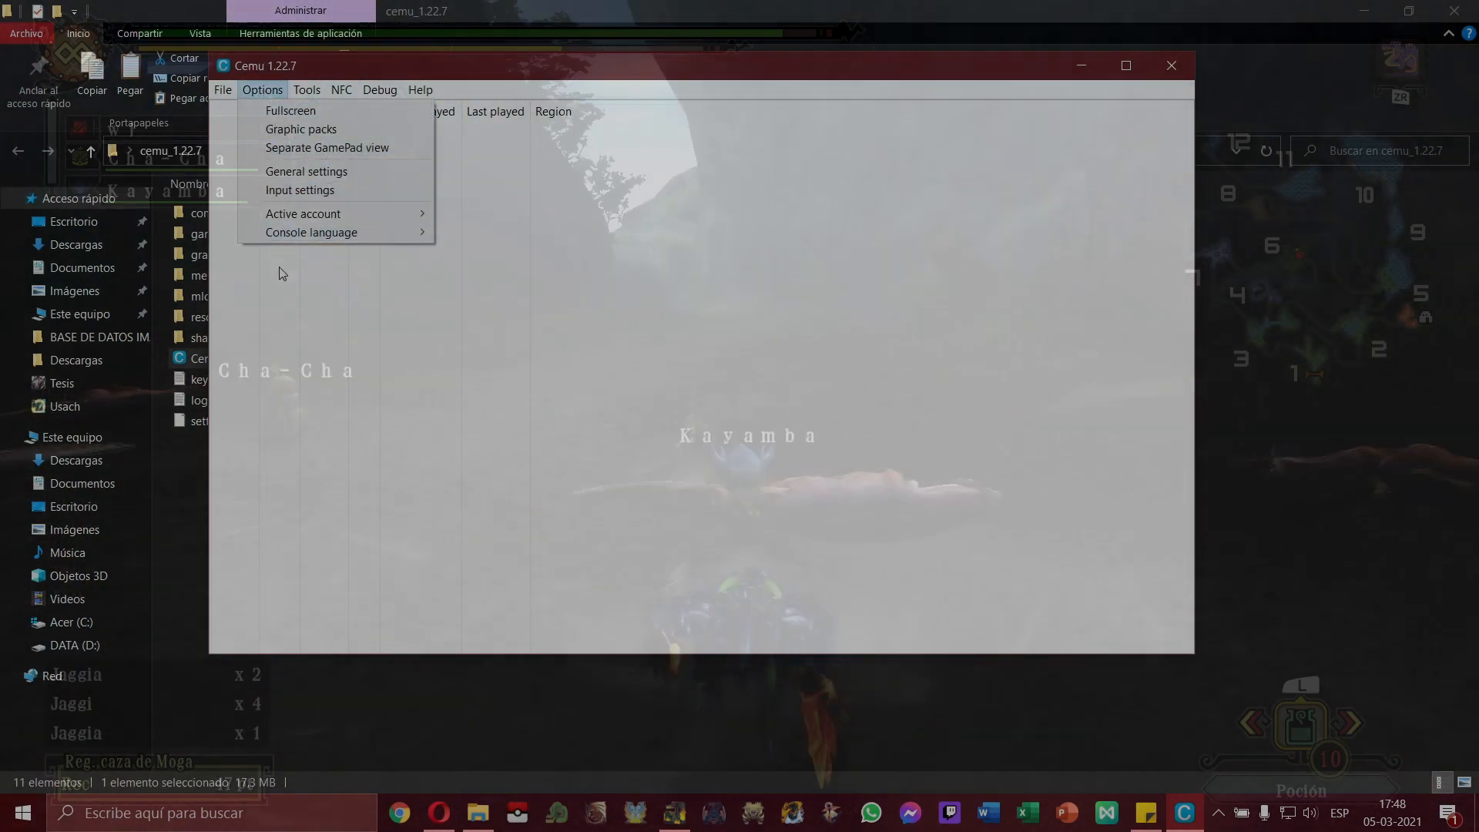
{"action": "mouse_move", "coordinate": [294, 241]}
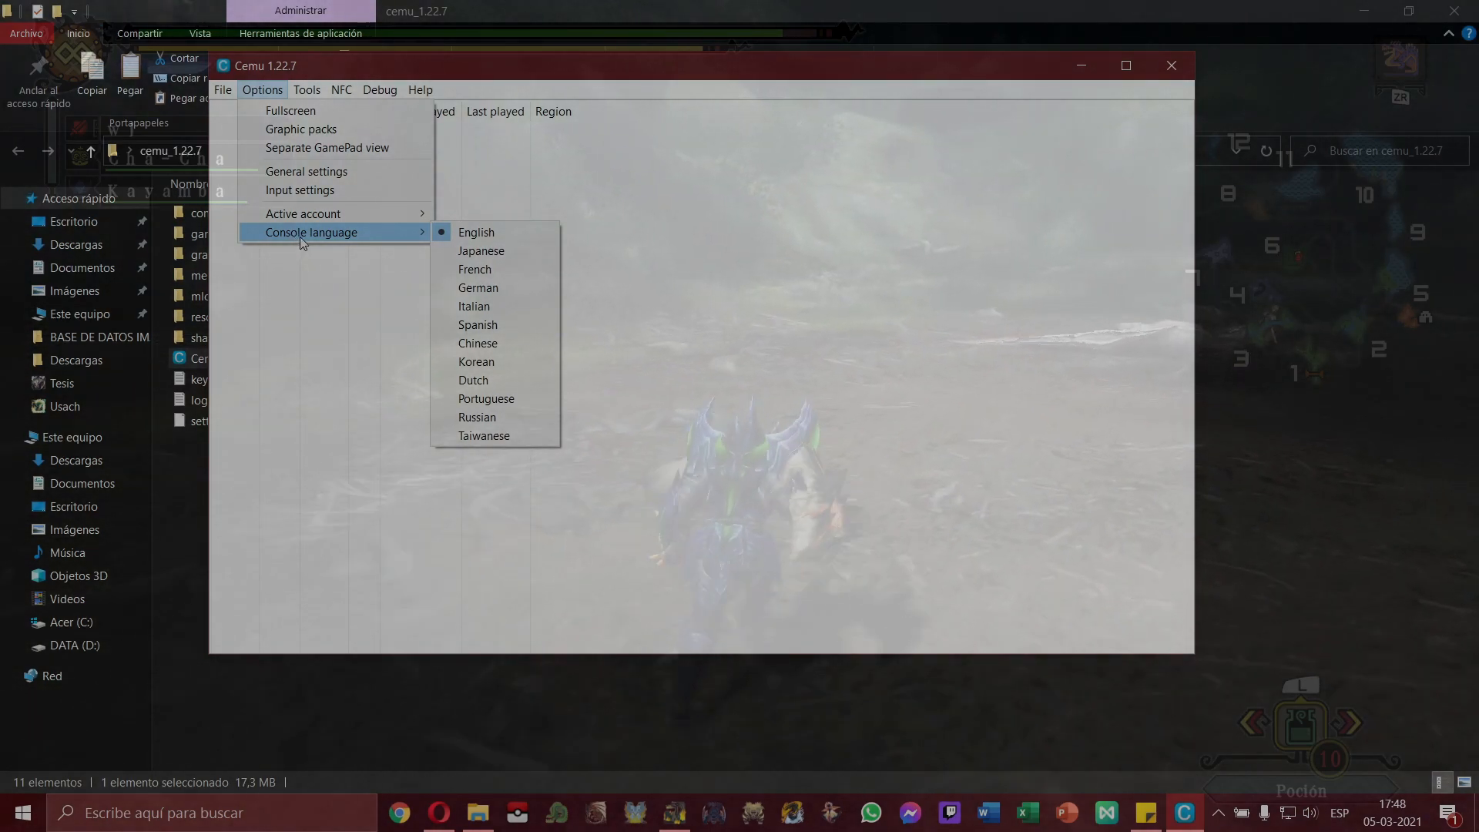
{"action": "left_click", "coordinate": [335, 171]}
{"action": "left_click", "coordinate": [548, 236]}
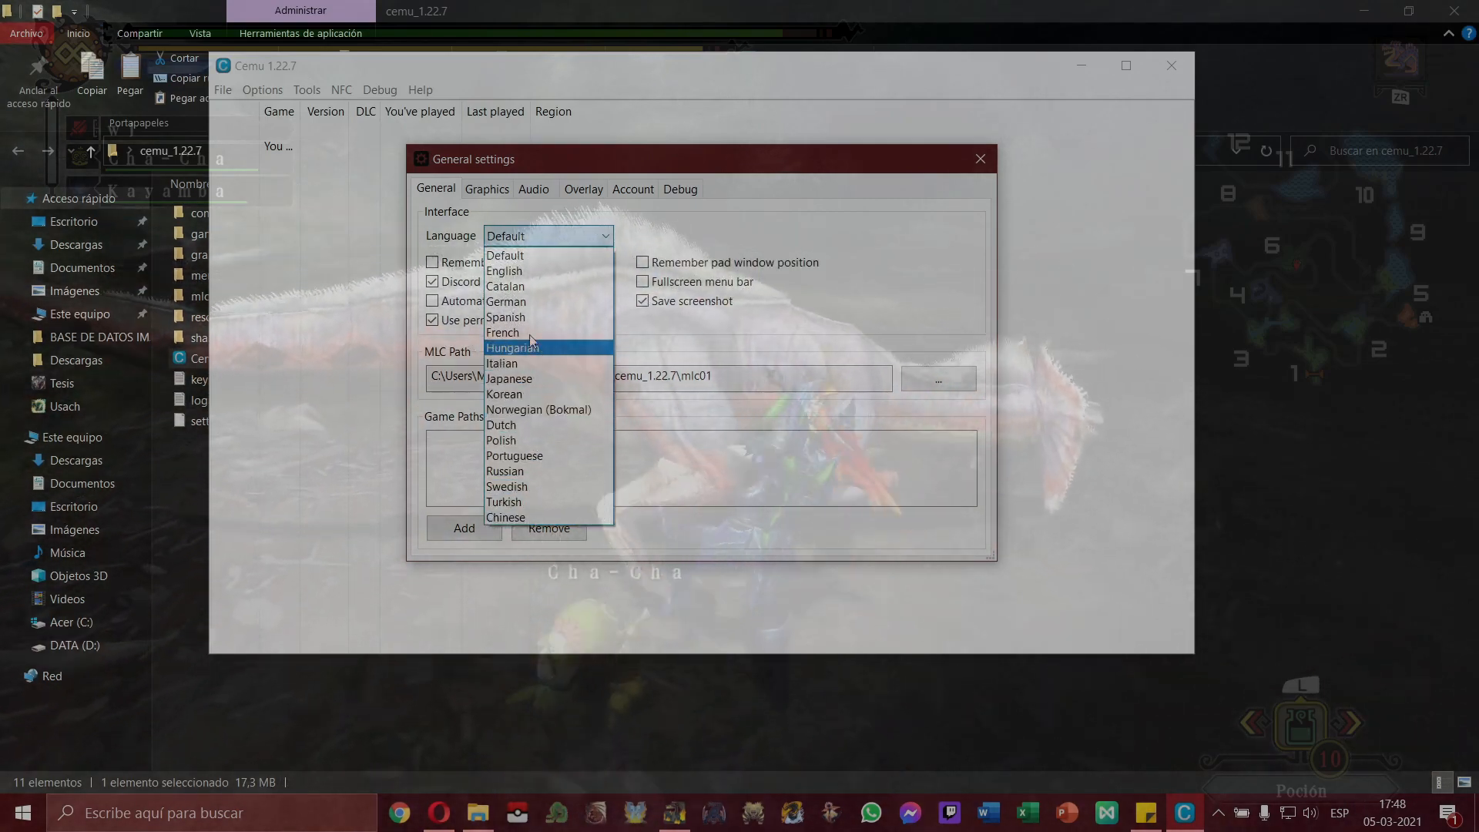
{"action": "left_click", "coordinate": [531, 318]}
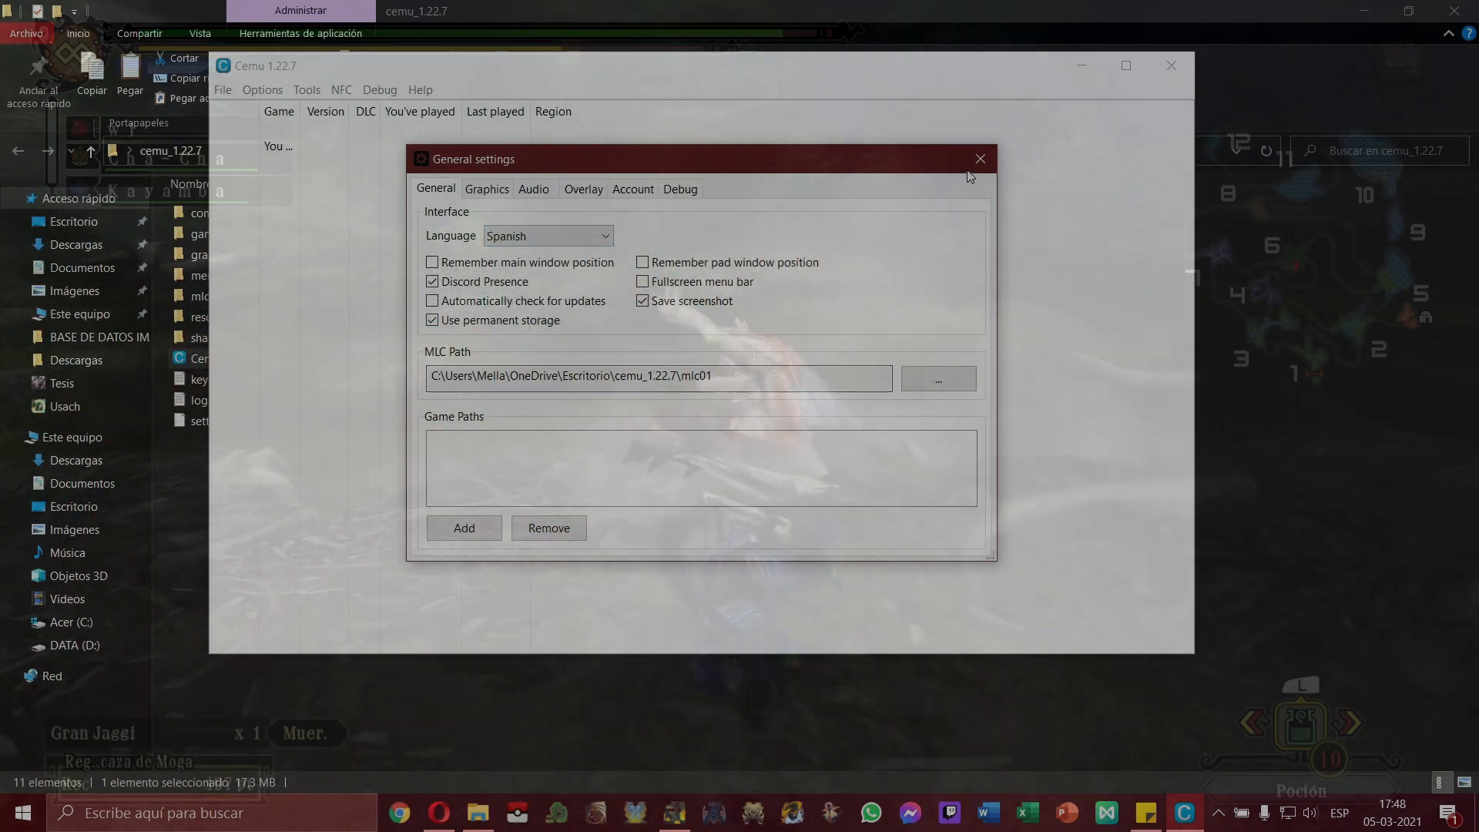
{"action": "left_click", "coordinate": [980, 159]}
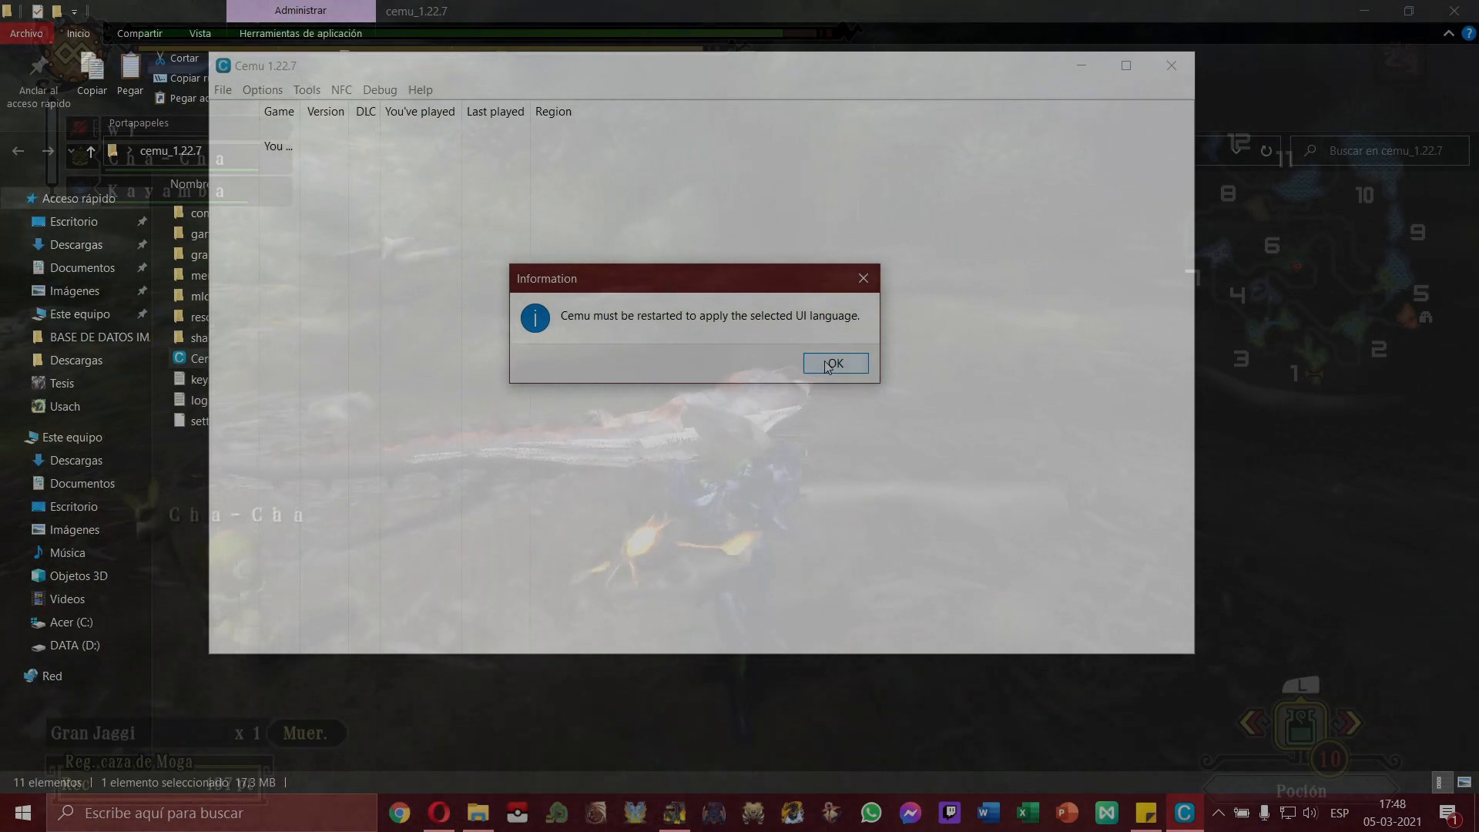
{"action": "left_click", "coordinate": [827, 367]}
{"action": "left_click", "coordinate": [1171, 65]}
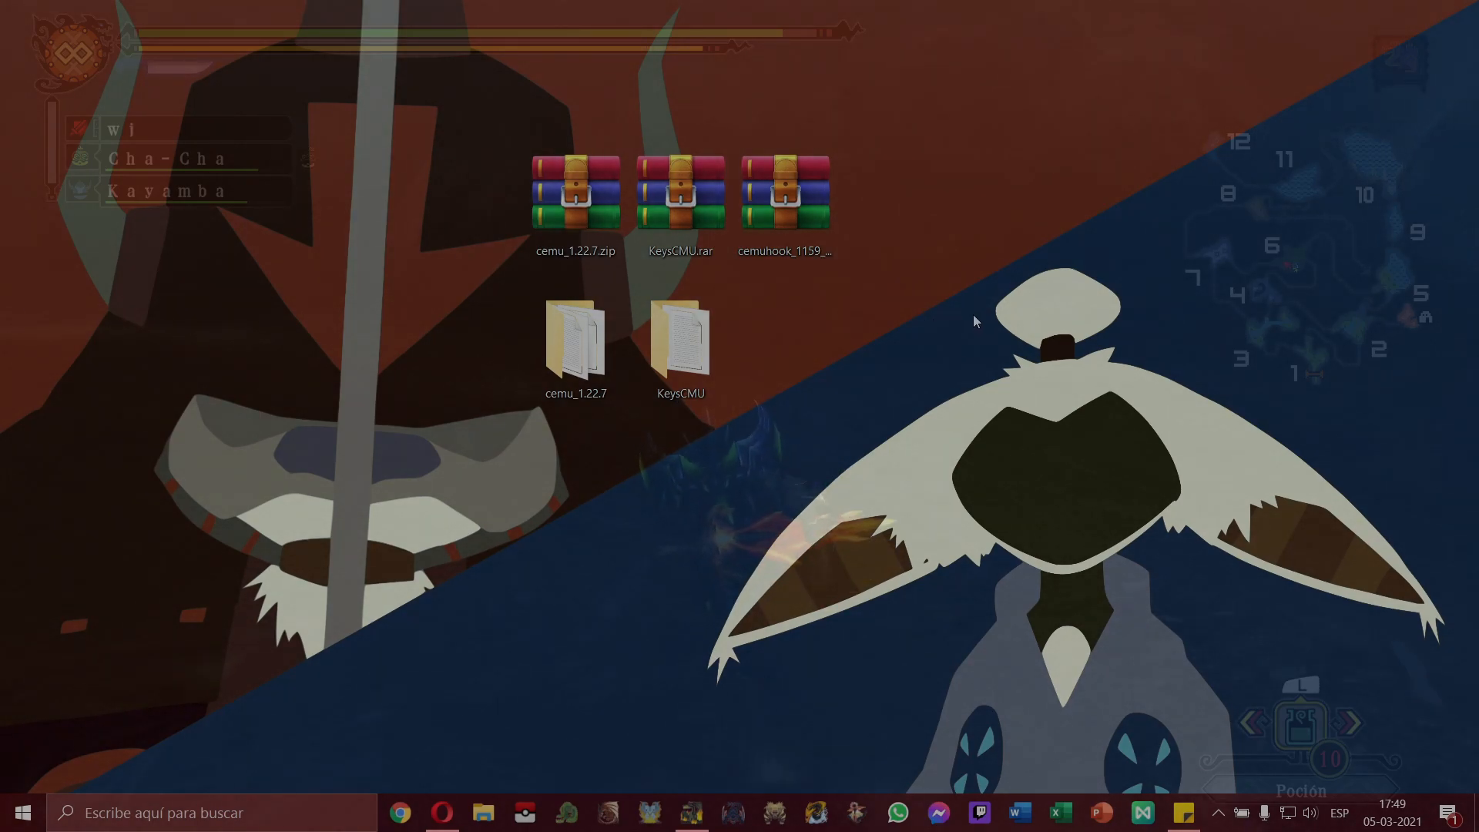
Step: Inspect the contents of the cemuhook_1159_0573.zip archive on the desktop and close it without extracting
{"action": "left_click", "coordinate": [804, 199]}
{"action": "double_click", "coordinate": [804, 199]}
{"action": "left_click_drag", "start_coordinate": [401, 423], "coordinate": [389, 336]}
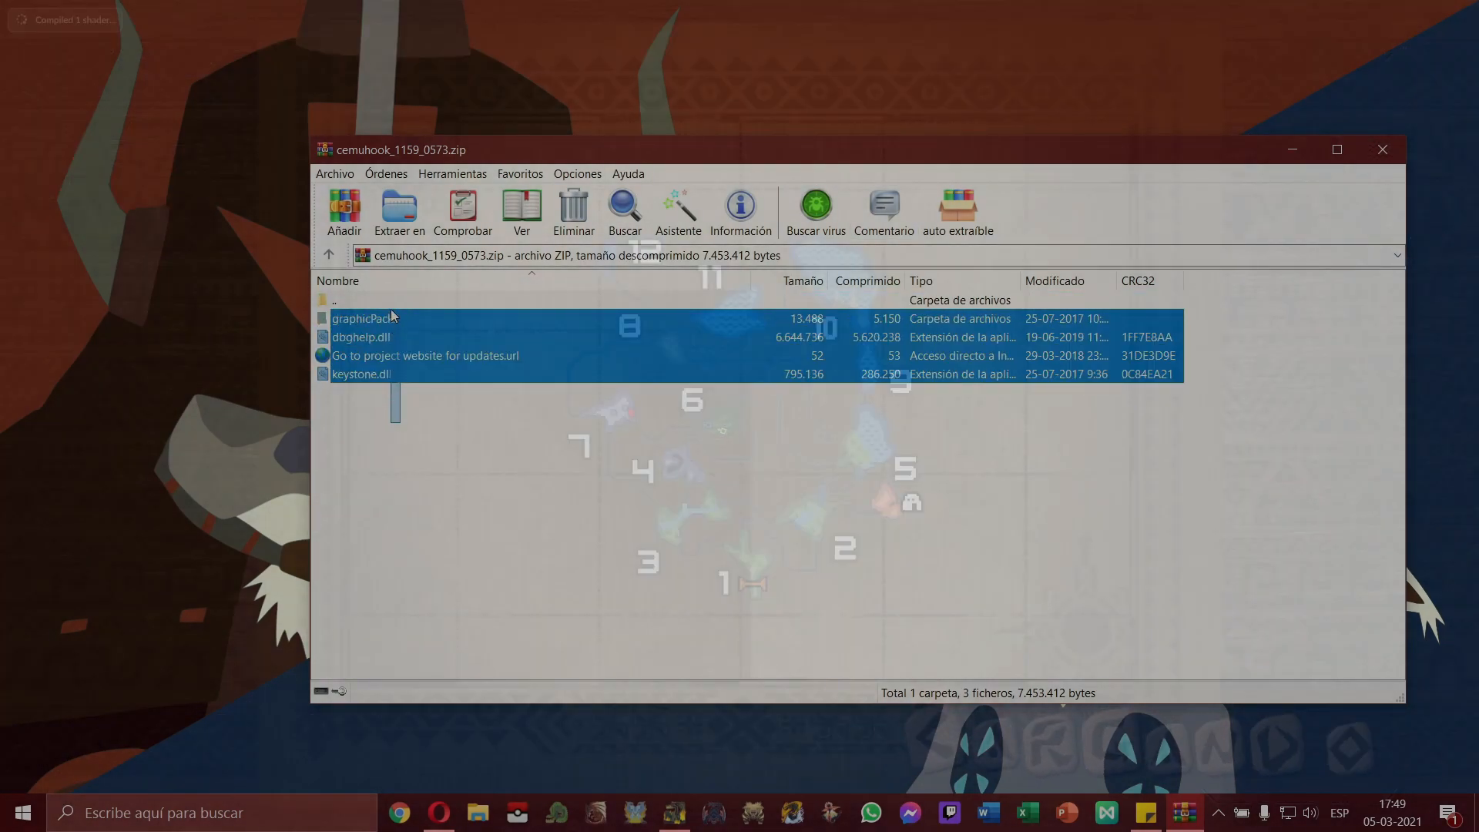
{"action": "left_click", "coordinate": [1383, 158]}
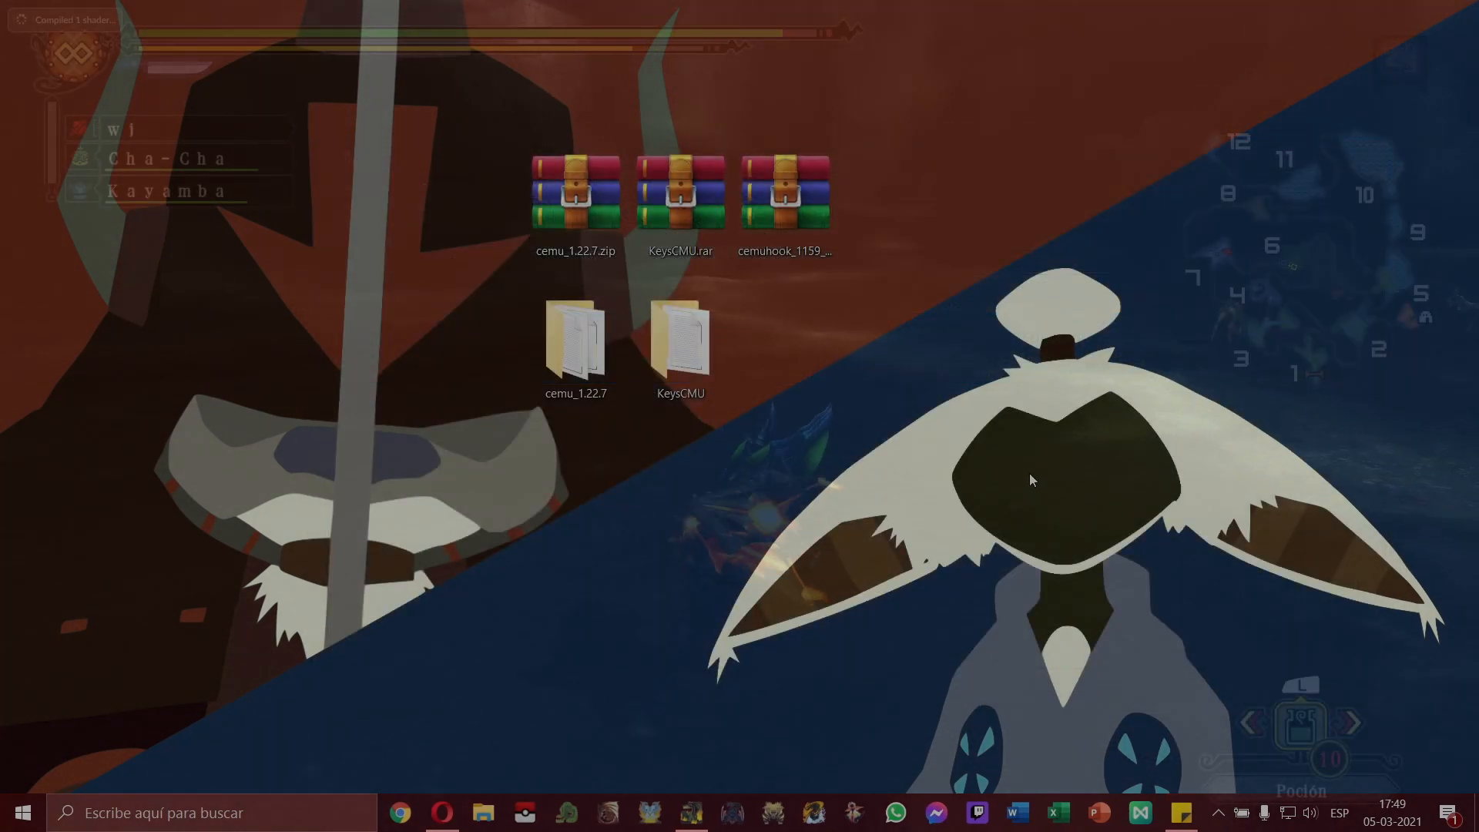
Step: Create a desktop folder named cemuhook and place it directly below the cemuhook archive
{"action": "right_click", "coordinate": [855, 354]}
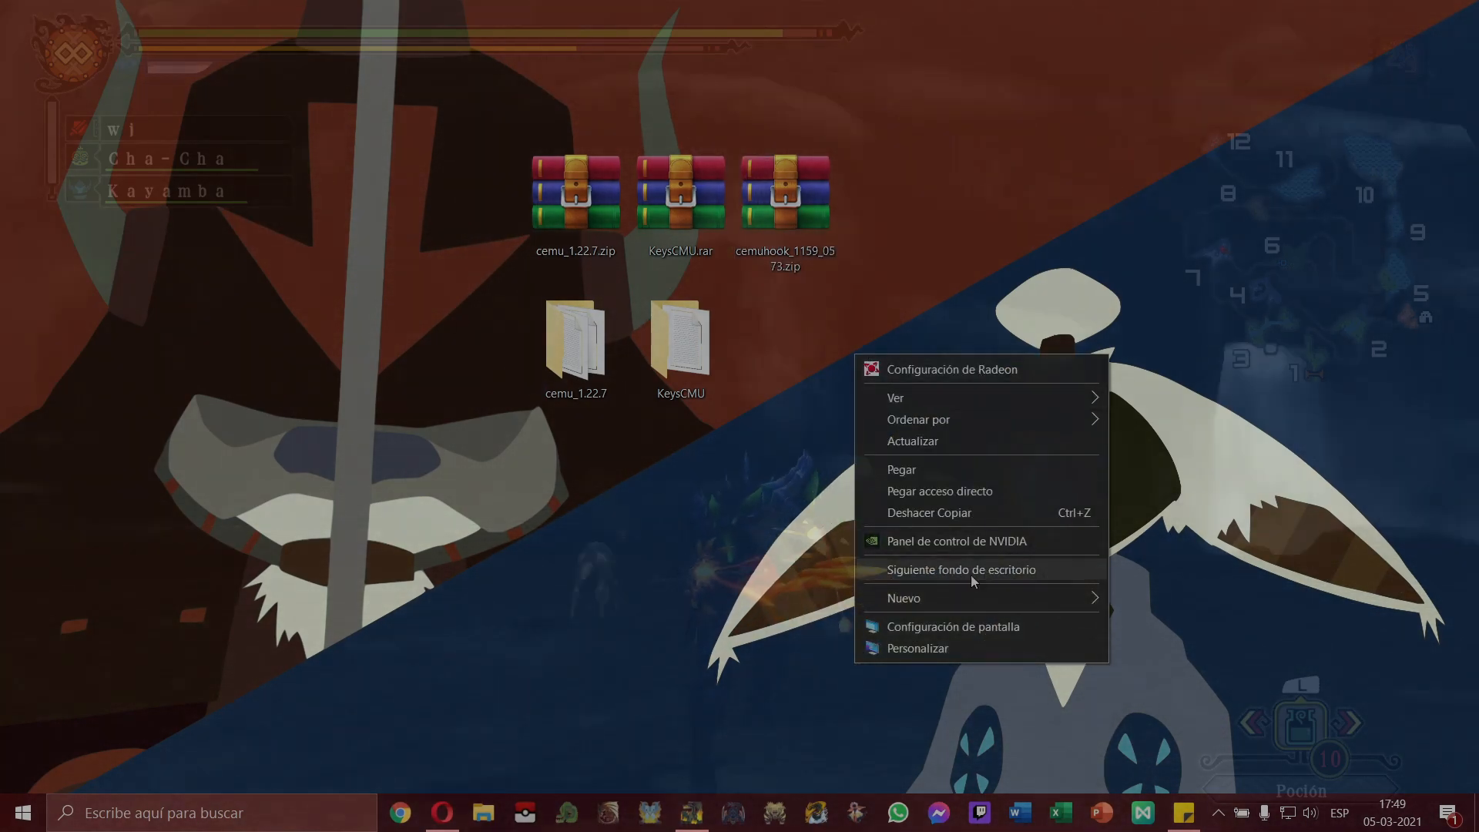
{"action": "mouse_move", "coordinate": [923, 599]}
{"action": "left_click", "coordinate": [1156, 601]}
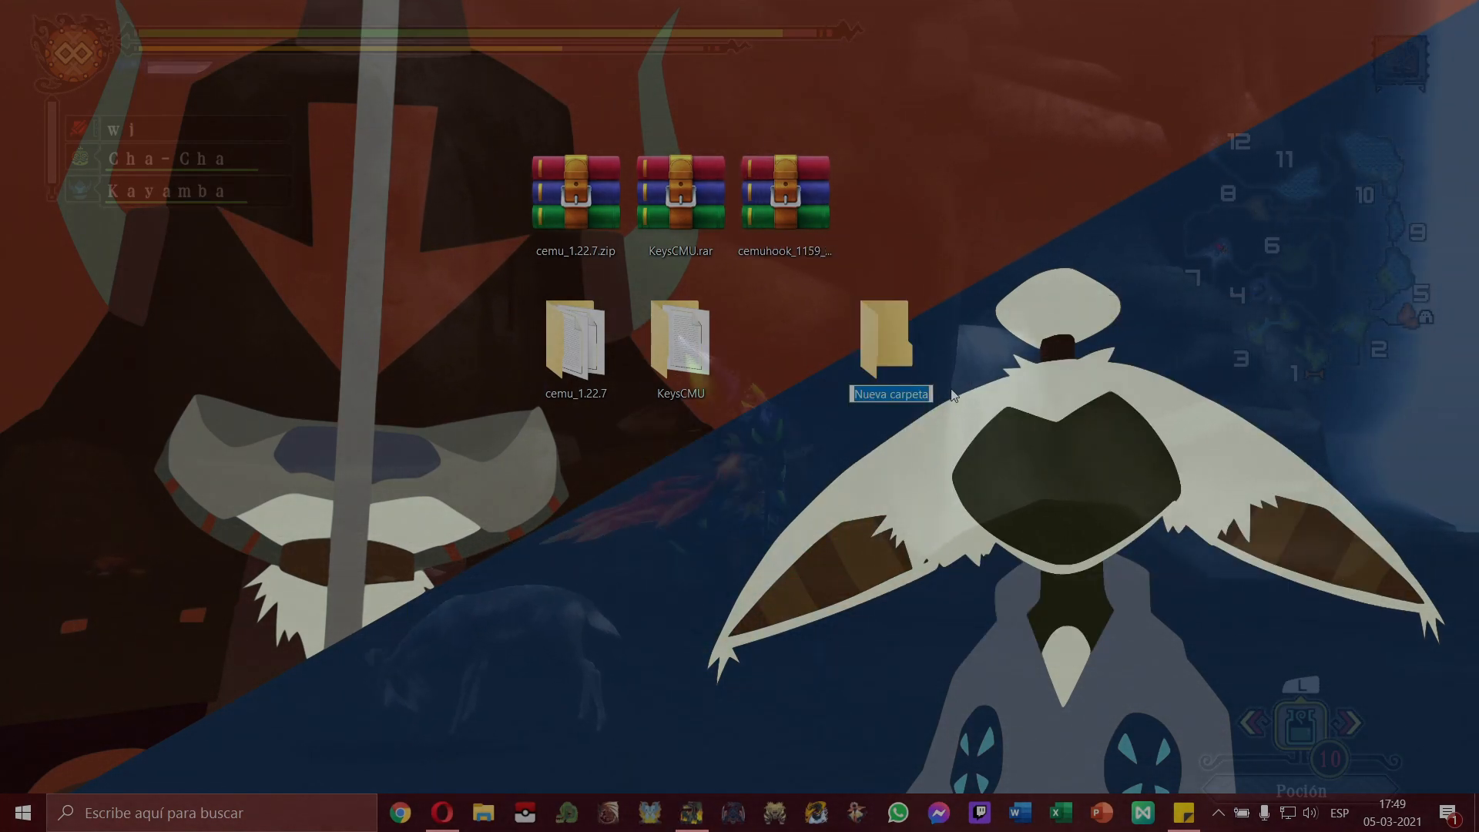
{"action": "type", "text": "cemuhook"}
{"action": "key", "text": "Return"}
{"action": "left_click_drag", "start_coordinate": [886, 339], "coordinate": [809, 293]}
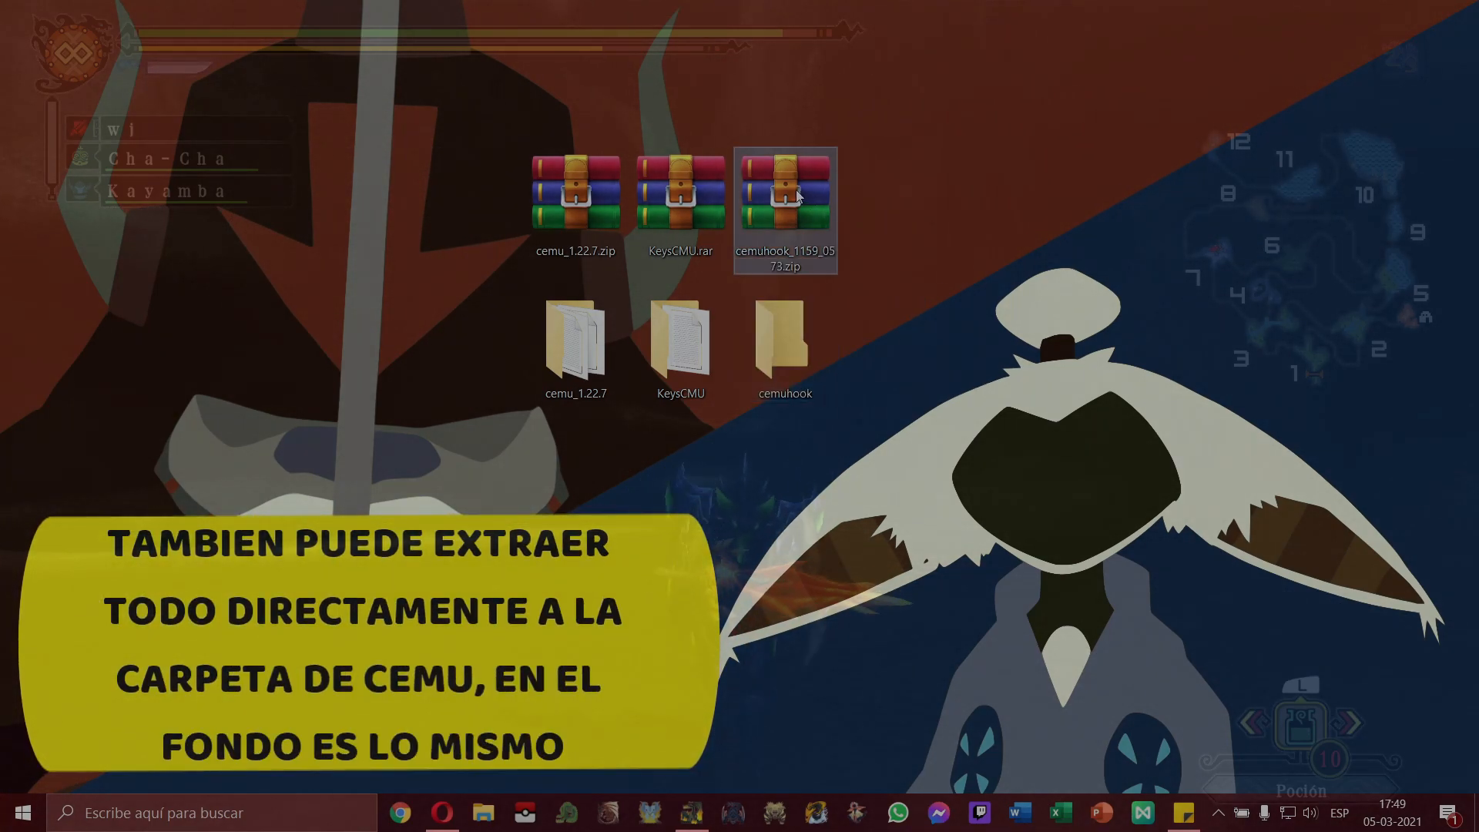
Step: Move cemuhook_1159_0573.zip into the cemuhook folder and extract its contents directly there
{"action": "double_click", "coordinate": [786, 336]}
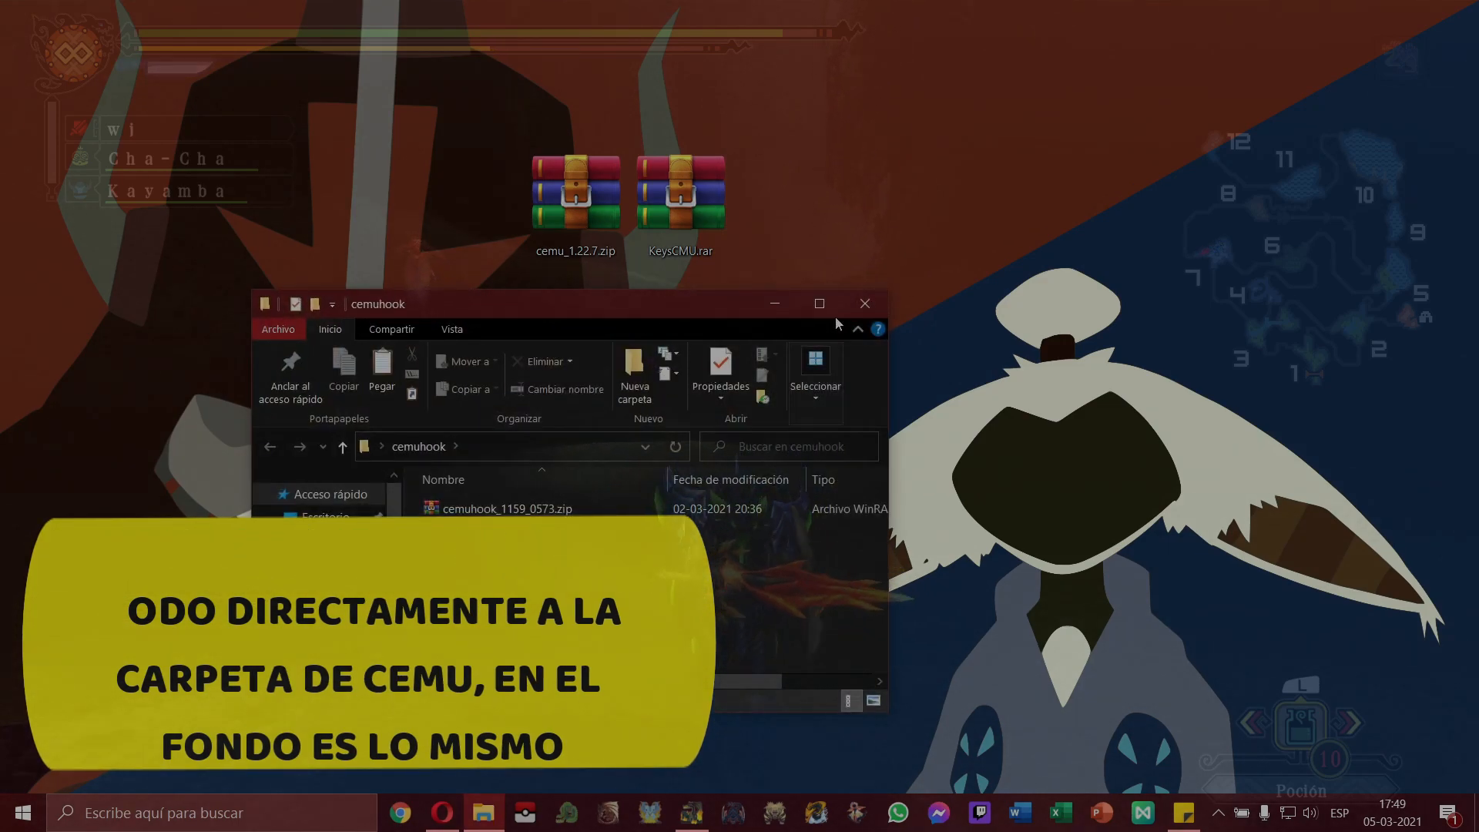
{"action": "left_click", "coordinate": [819, 304]}
{"action": "right_click", "coordinate": [271, 215]}
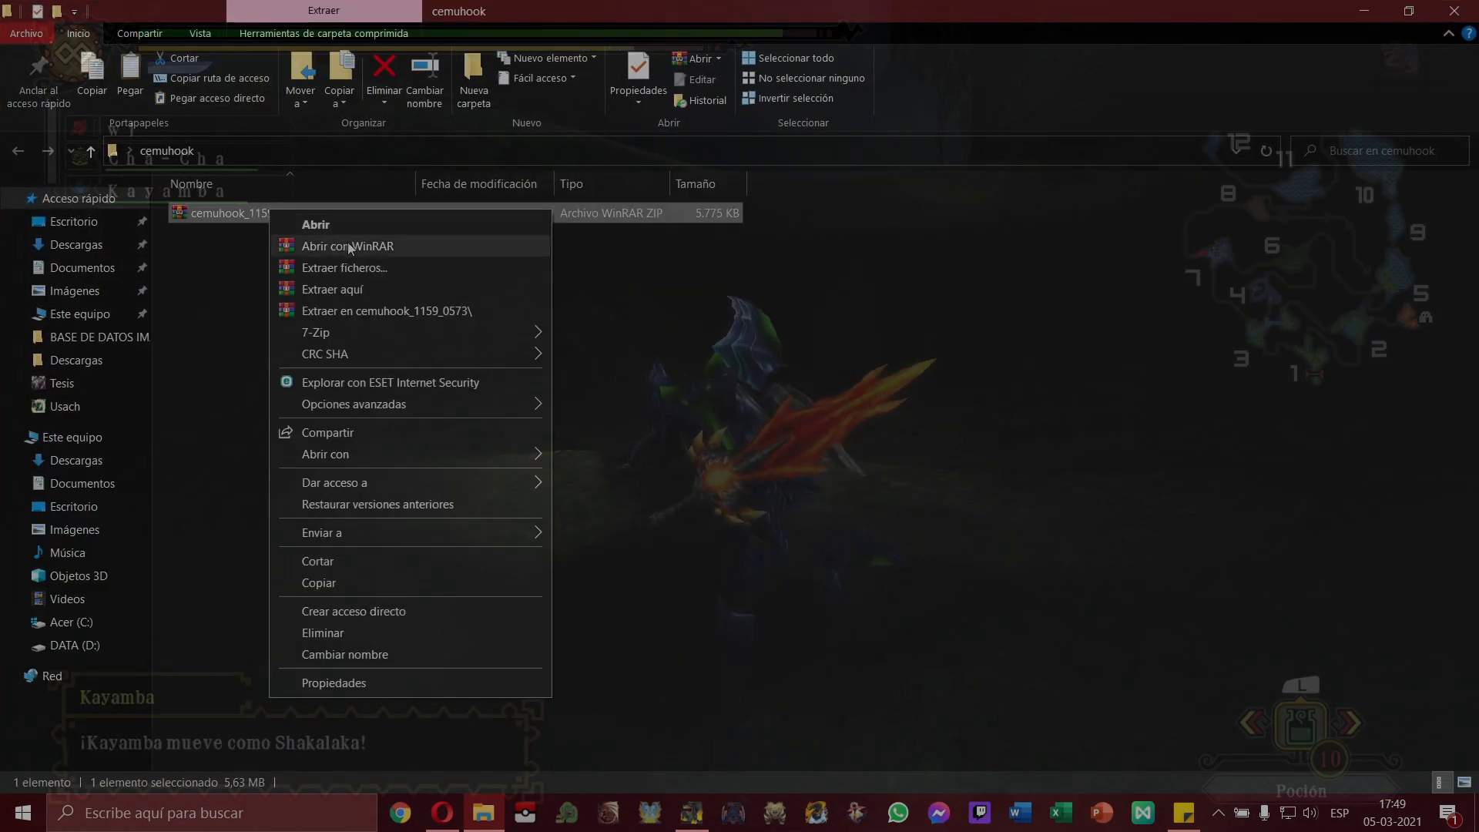
{"action": "left_click", "coordinate": [329, 291]}
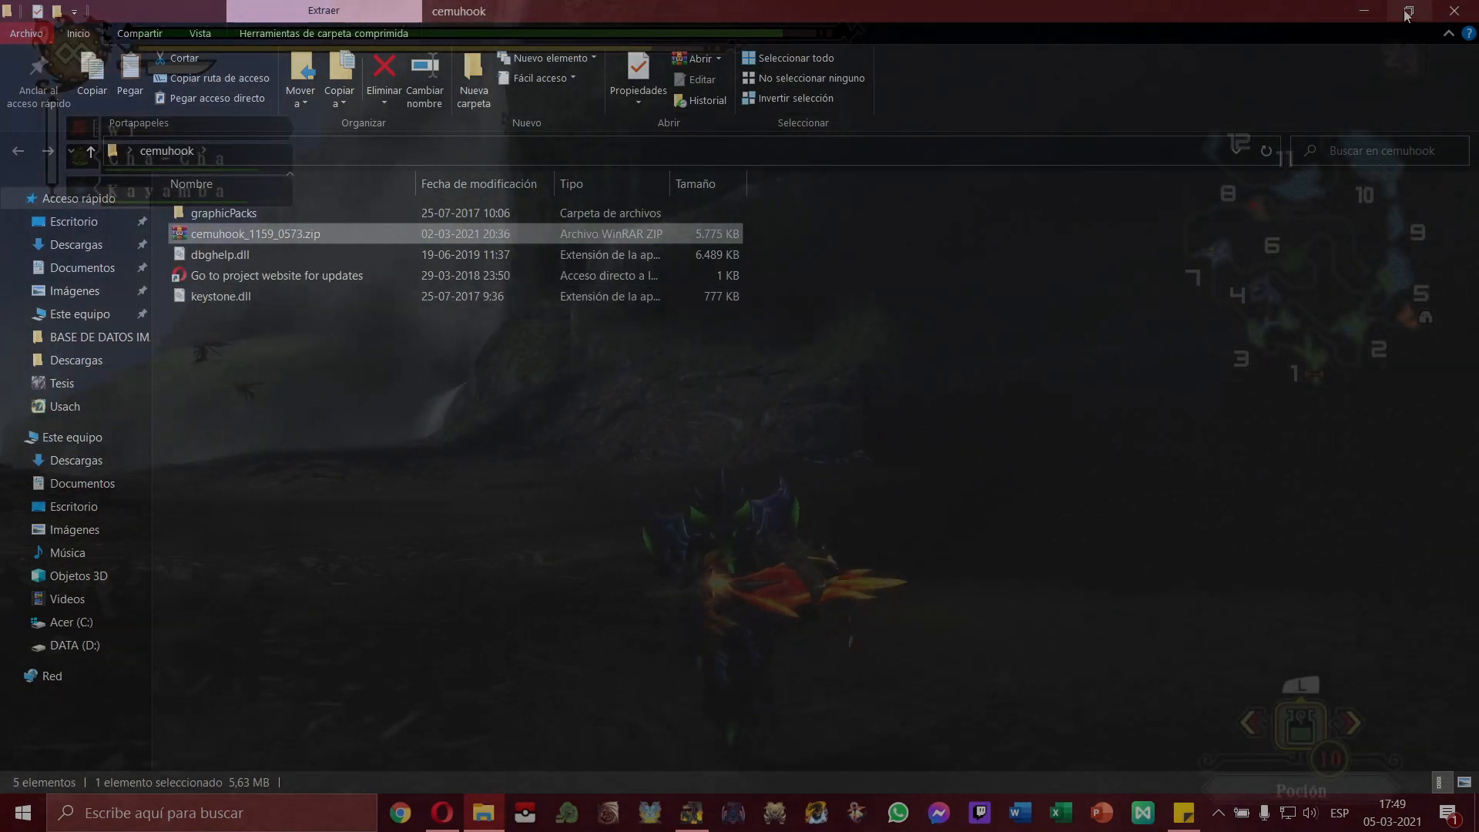
Step: Arrange the cemu_1.22.7 and cemuhook folder windows side by side, each filling half of the screen
{"action": "left_click", "coordinate": [1407, 13]}
{"action": "left_click_drag", "start_coordinate": [688, 310], "coordinate": [1110, 161]}
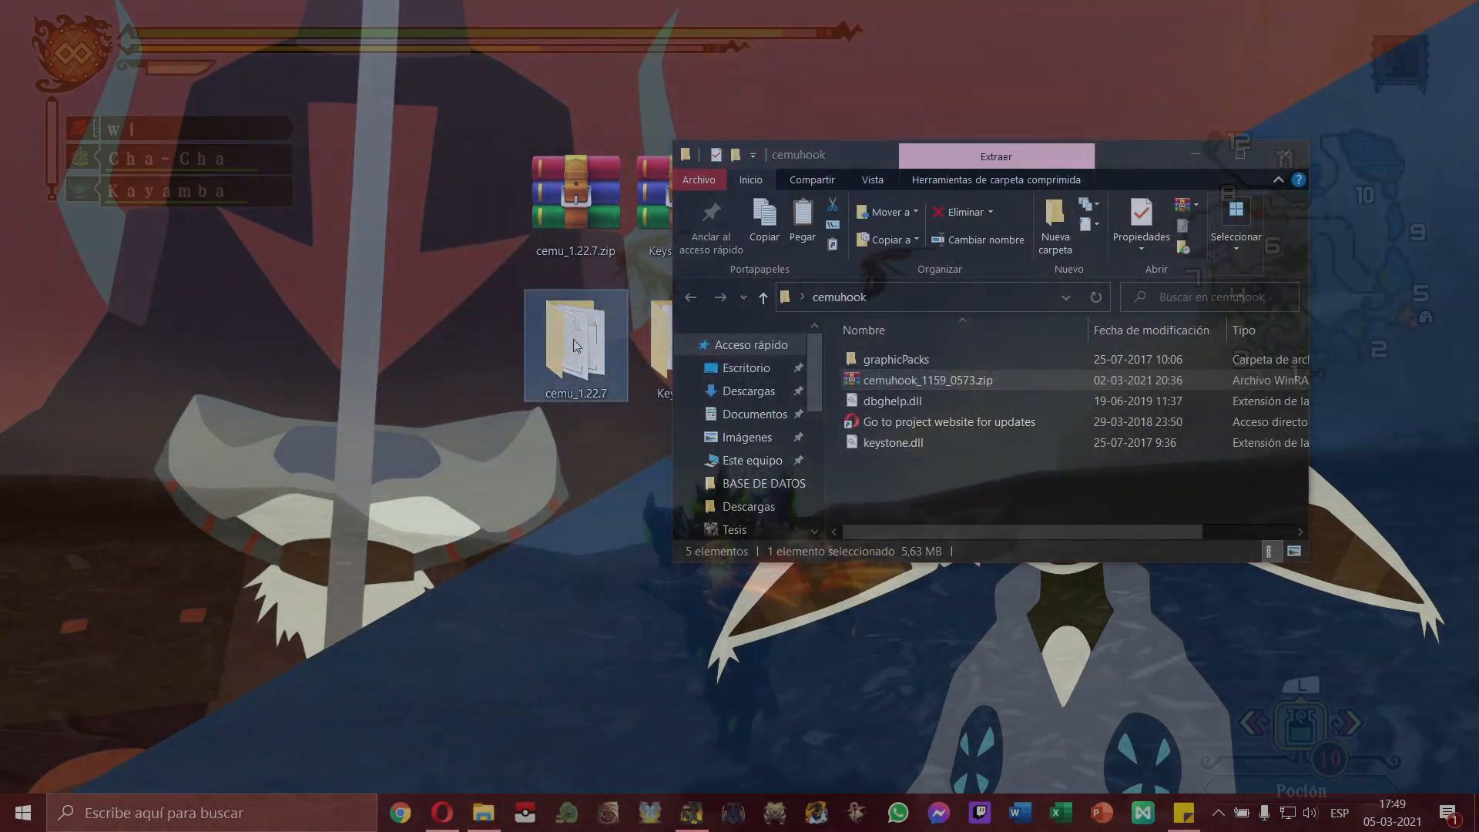
{"action": "double_click", "coordinate": [577, 345]}
{"action": "left_click_drag", "start_coordinate": [1046, 182], "coordinate": [623, 174]}
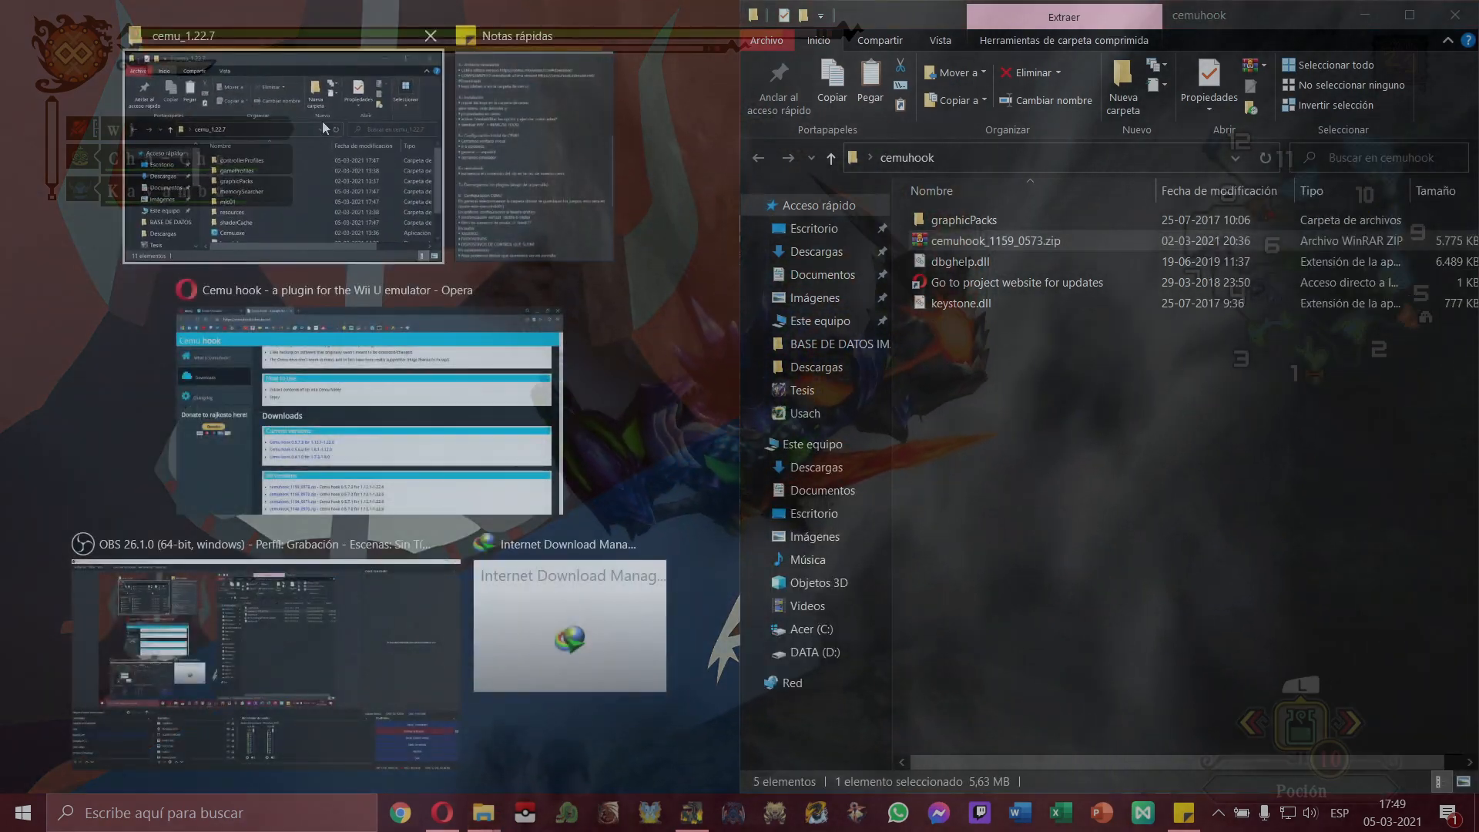
{"action": "left_click", "coordinate": [308, 158]}
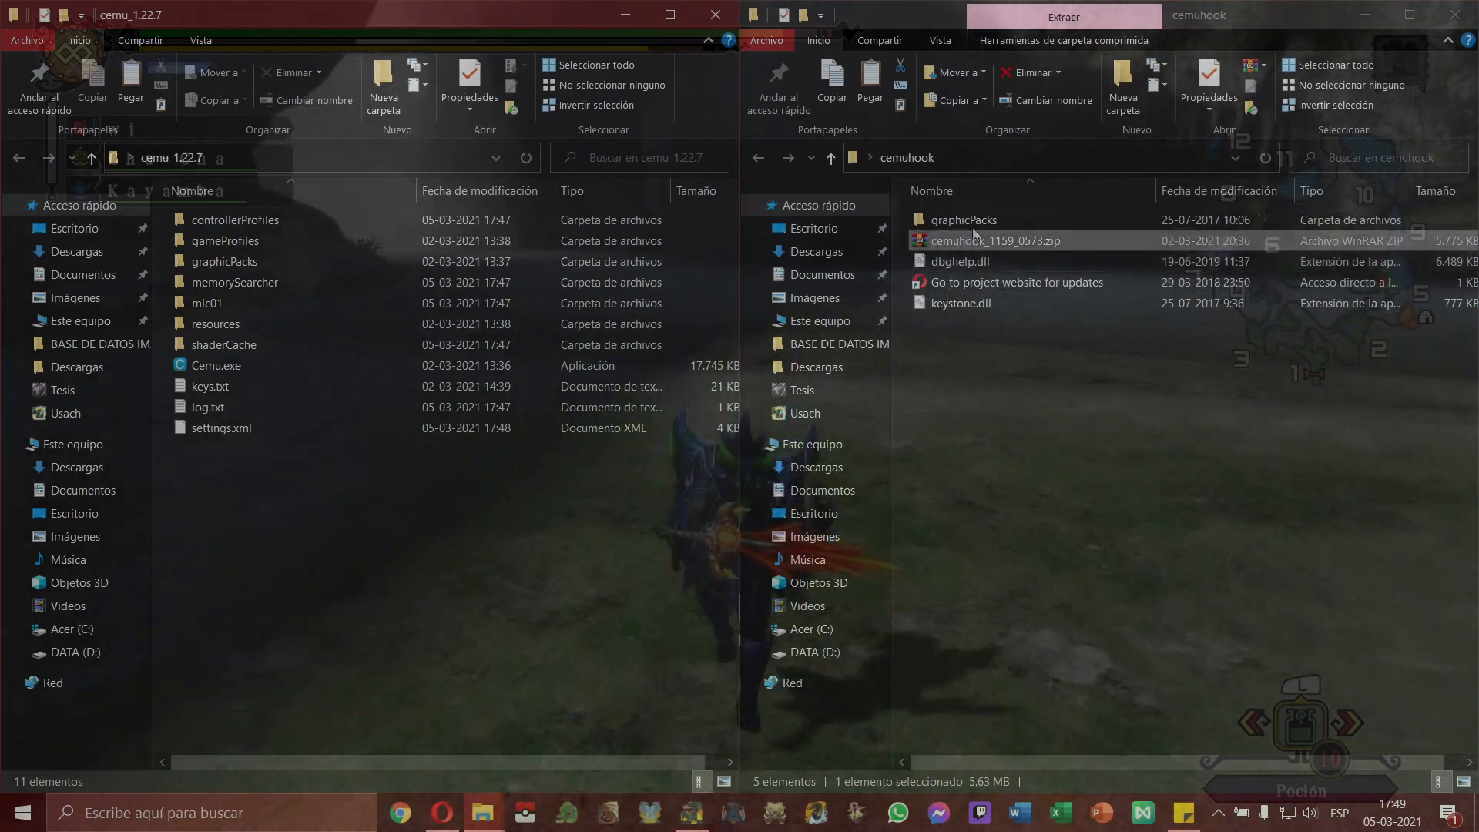
Step: Copy graphicPacks, dbghelp.dll and keystone.dll from the cemuhook folder into the cemu_1.22.7 folder
{"action": "left_click", "coordinate": [1024, 219]}
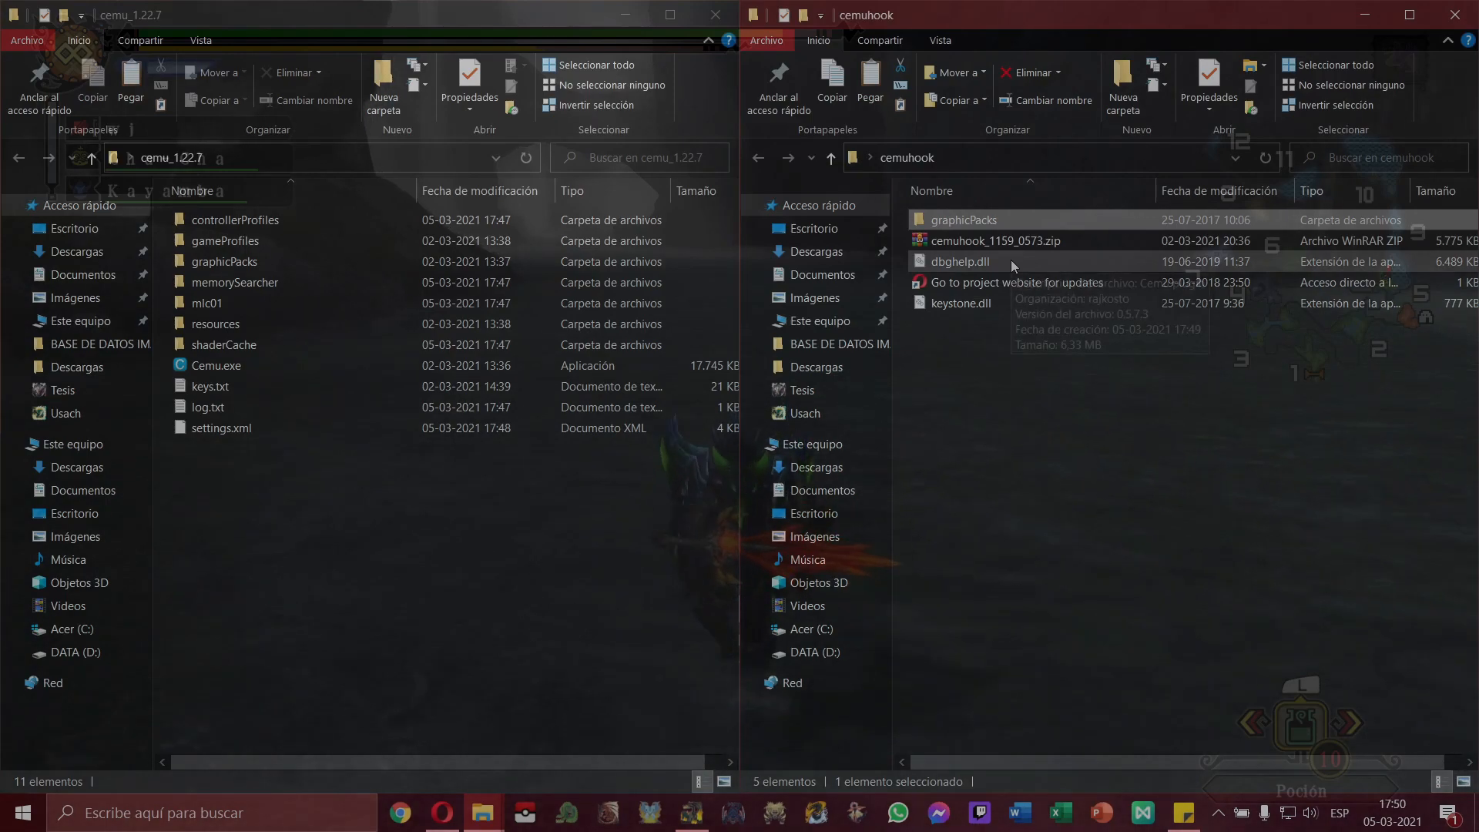
{"action": "left_click", "coordinate": [1011, 261], "text": "ctrl"}
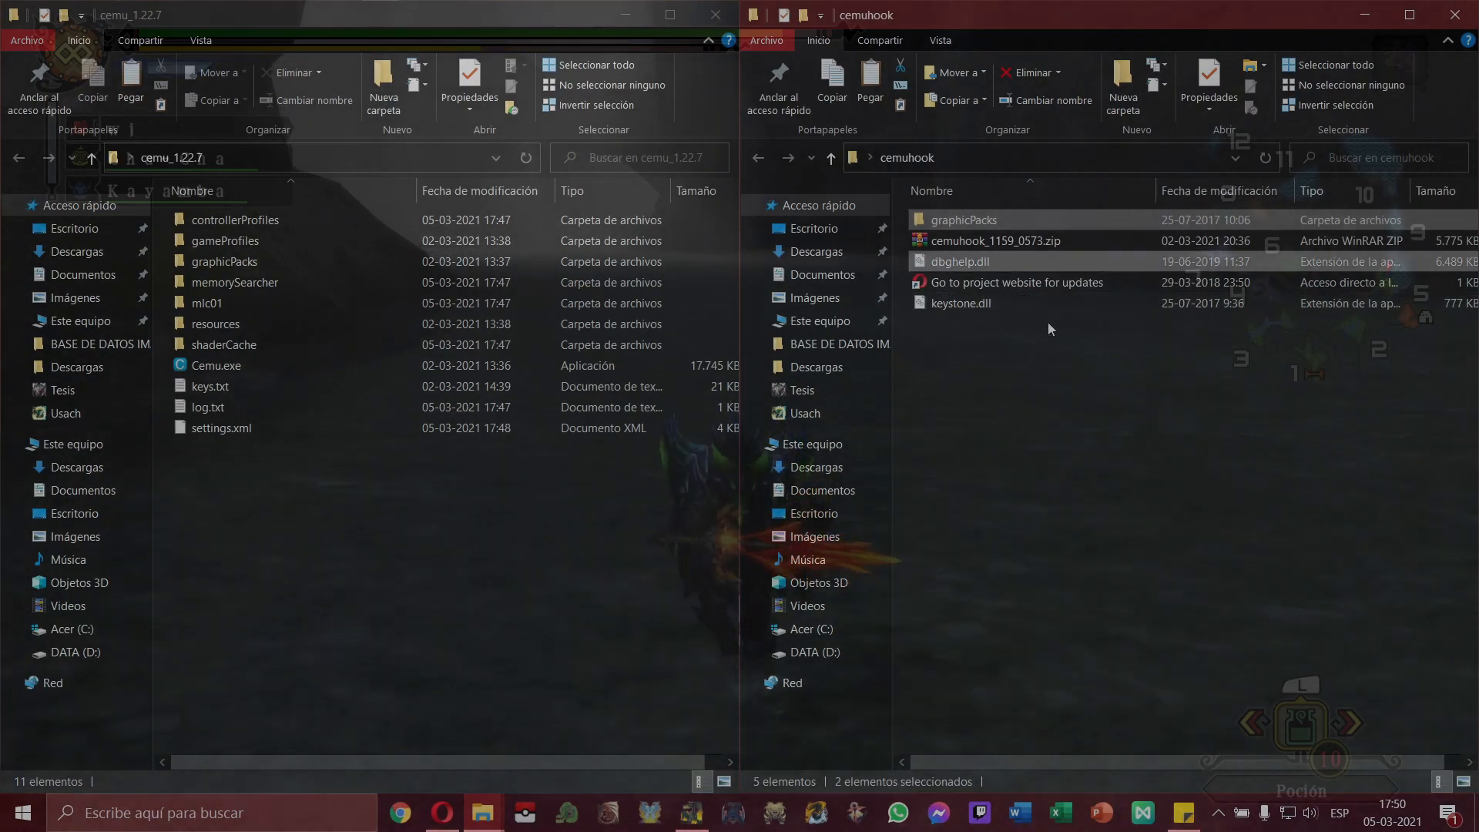
{"action": "left_click", "coordinate": [1029, 306], "text": "ctrl"}
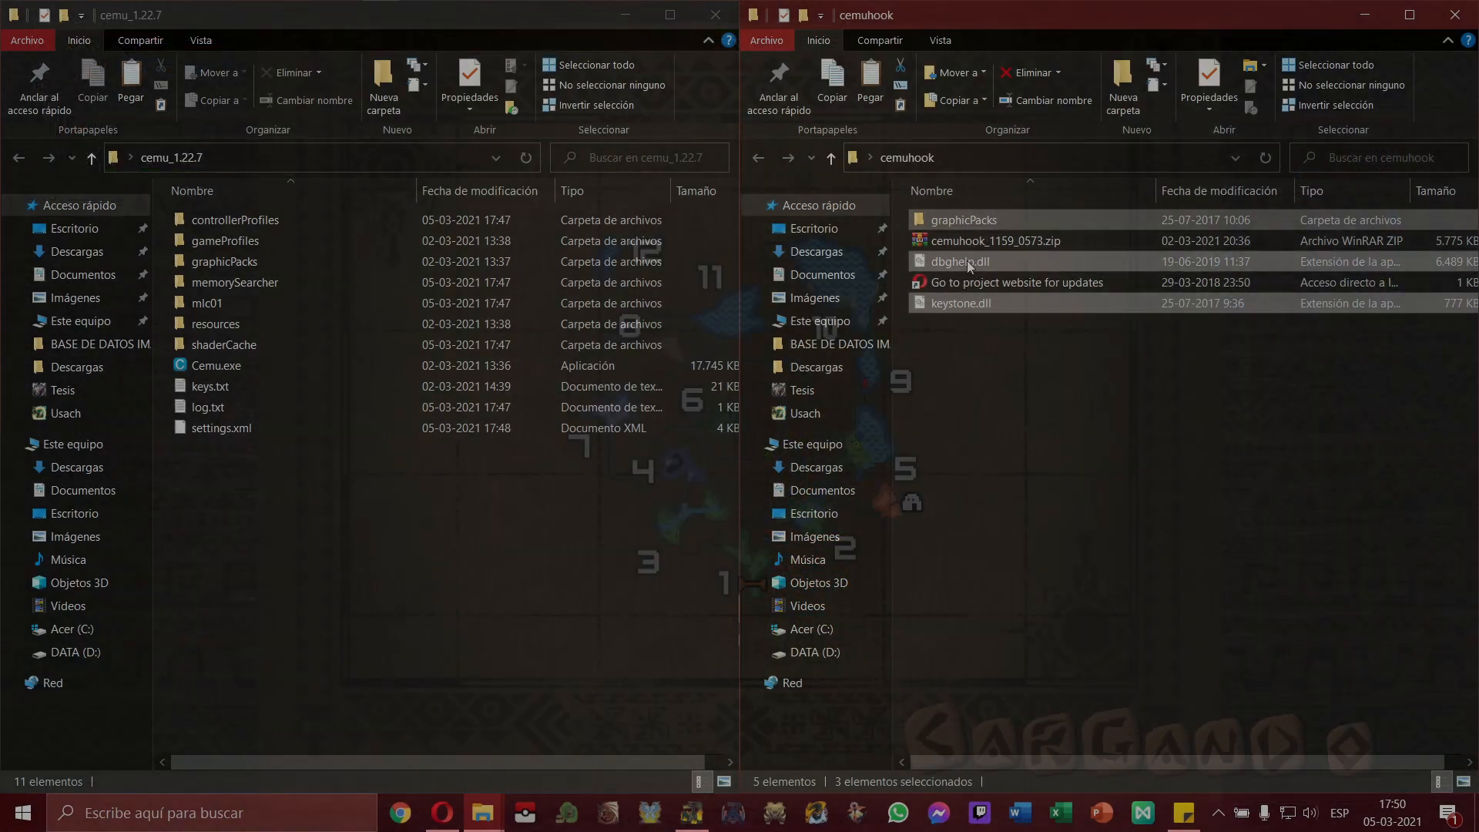
{"action": "right_click", "coordinate": [967, 260]}
{"action": "left_click", "coordinate": [1024, 572]}
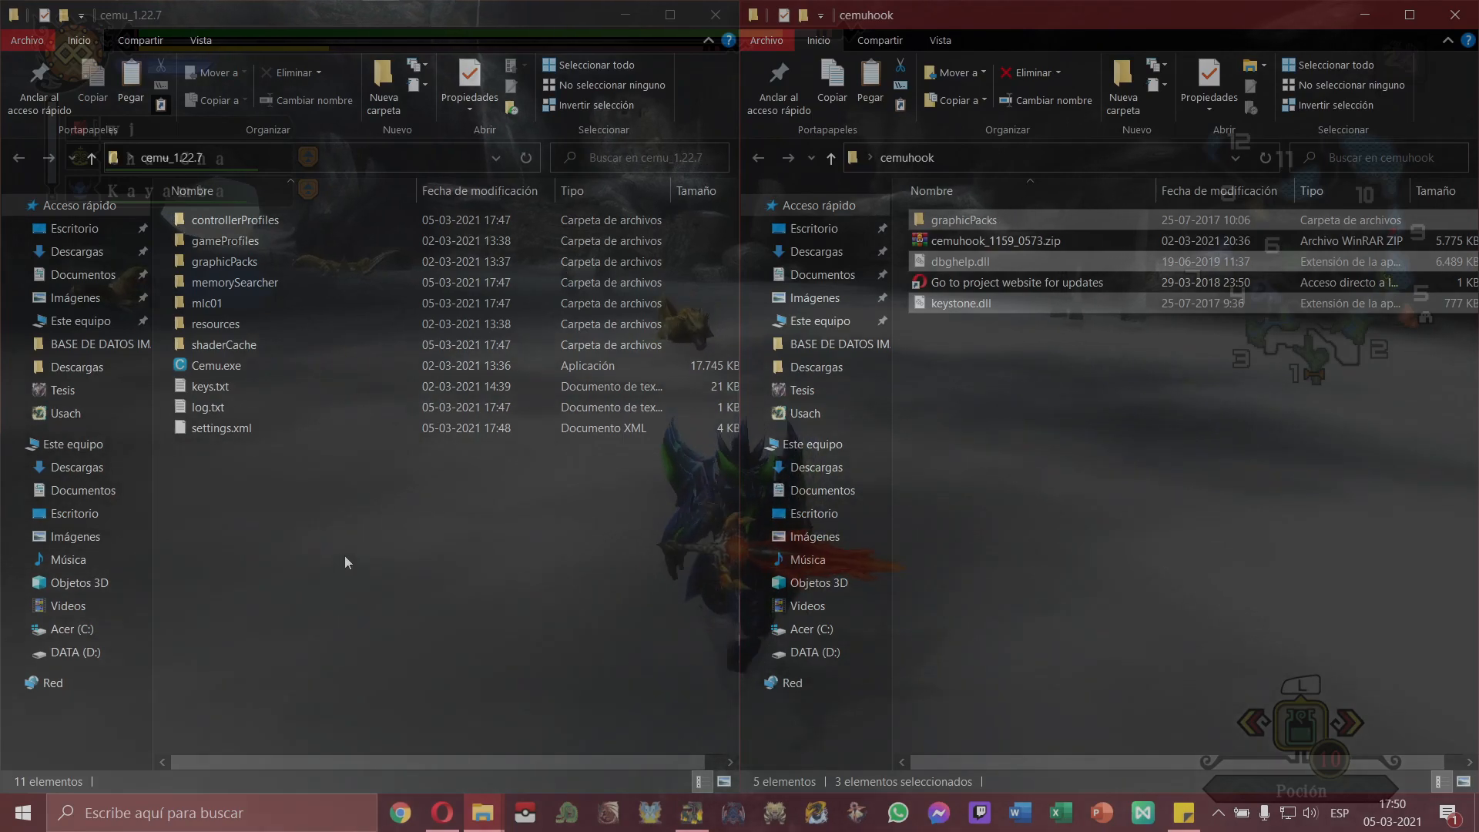
{"action": "right_click", "coordinate": [283, 492]}
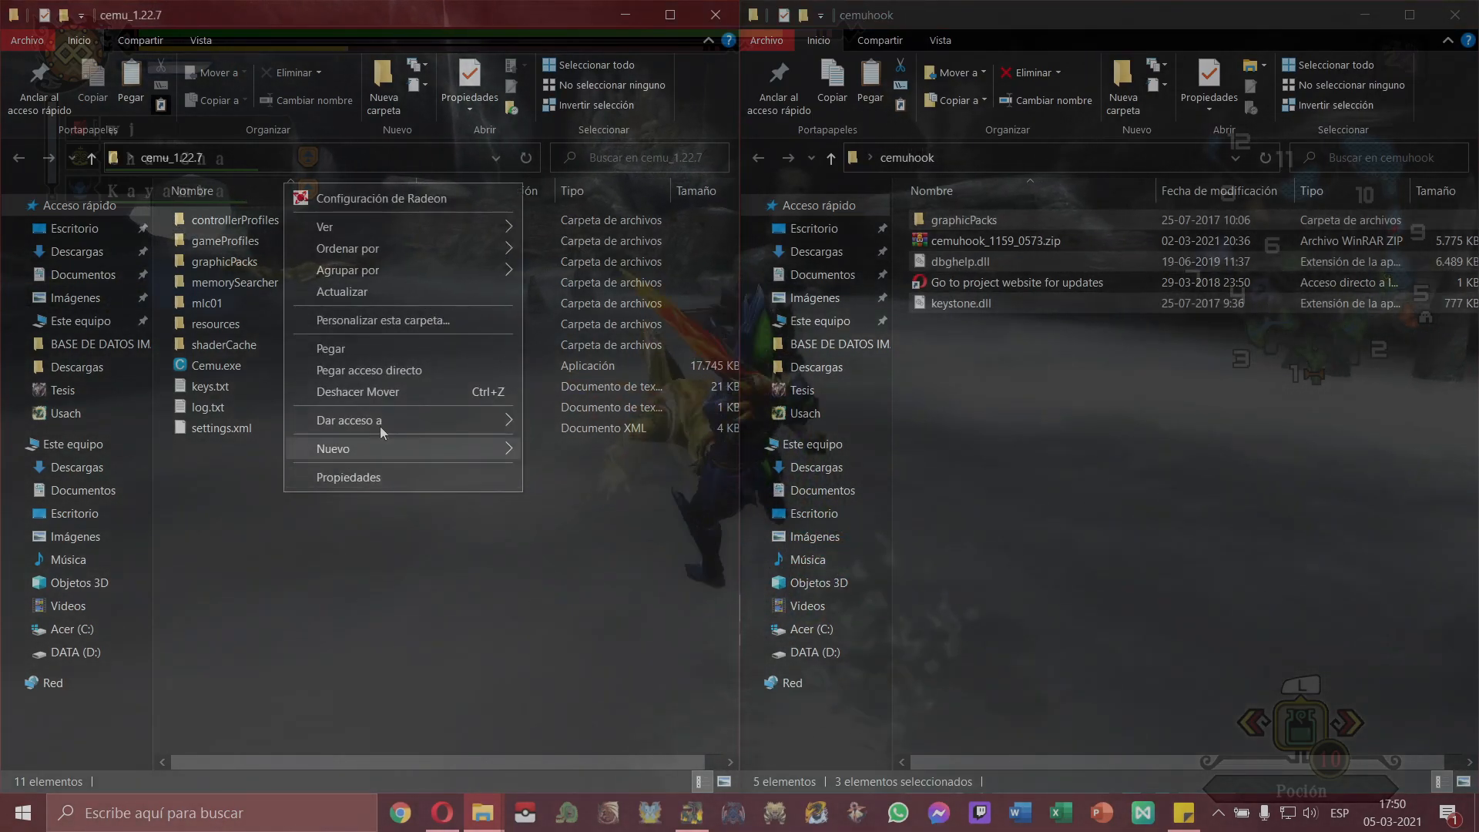
{"action": "left_click", "coordinate": [349, 348]}
{"action": "left_click", "coordinate": [552, 581]}
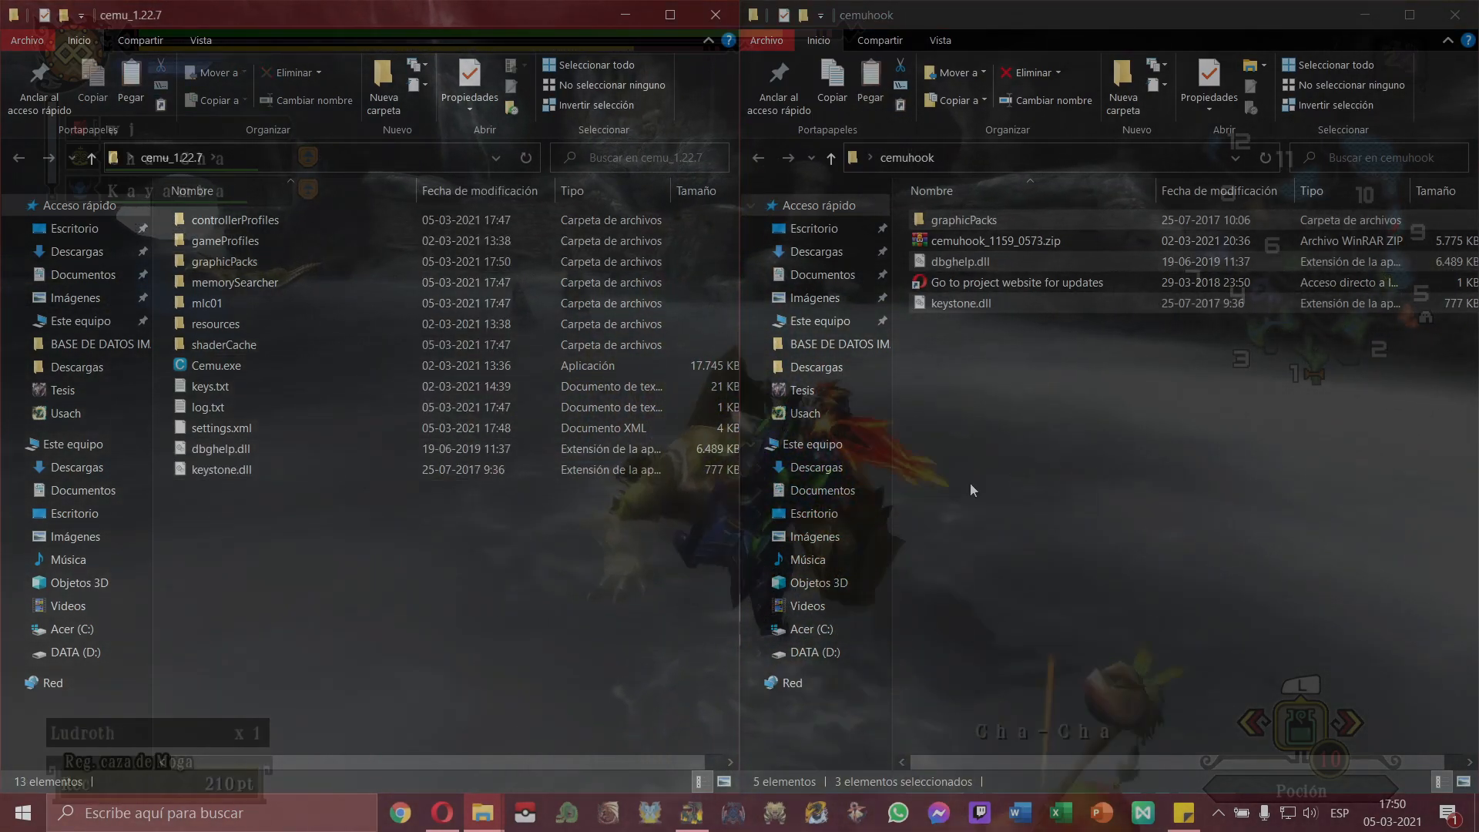
Step: Close the cemuhook folder window and centre the cemu_1.22.7 window on the desktop
{"action": "left_click", "coordinate": [964, 221]}
{"action": "left_click_drag", "start_coordinate": [965, 220], "coordinate": [1021, 199]}
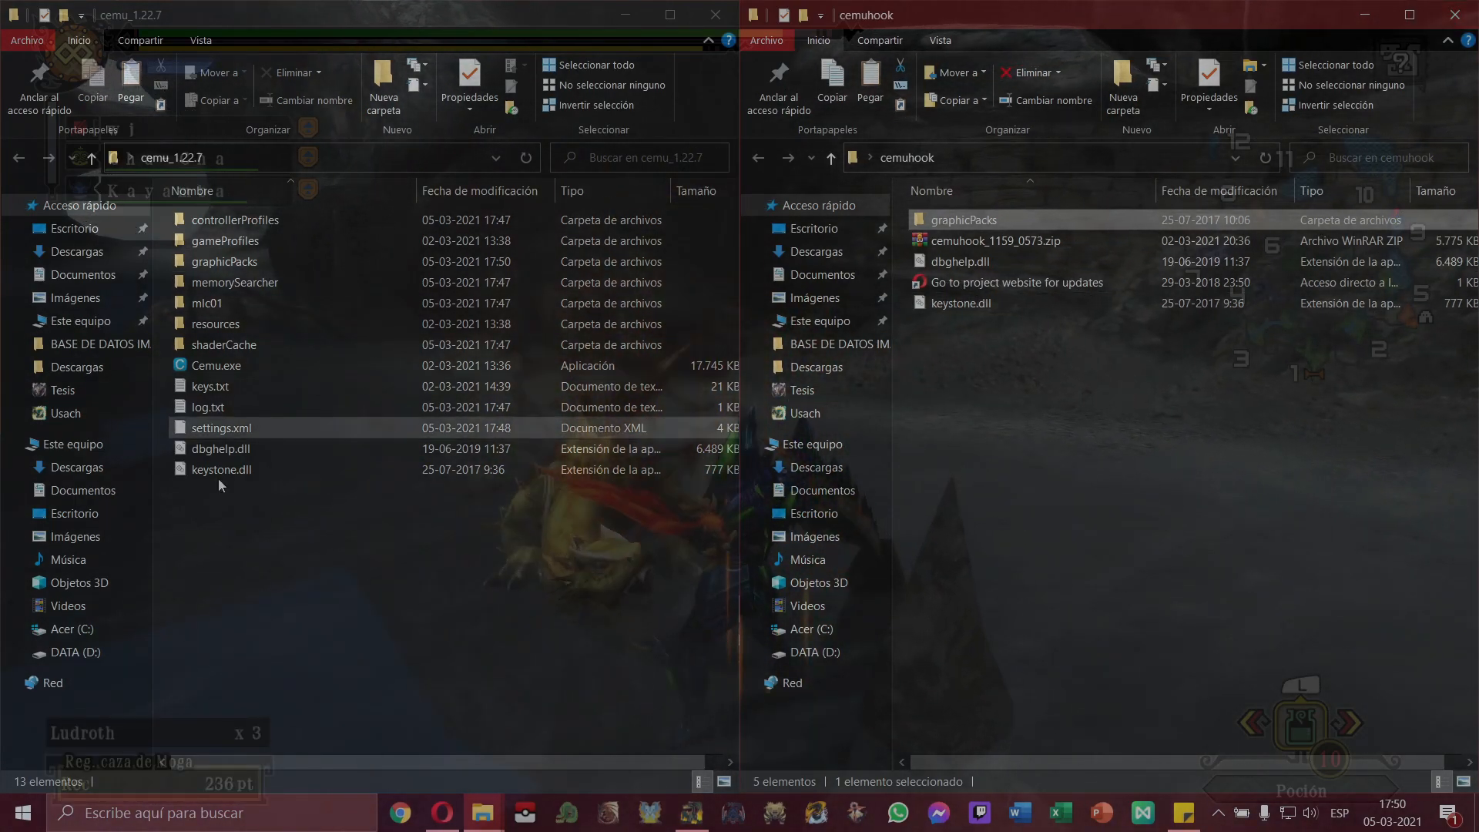
{"action": "left_click", "coordinate": [304, 567]}
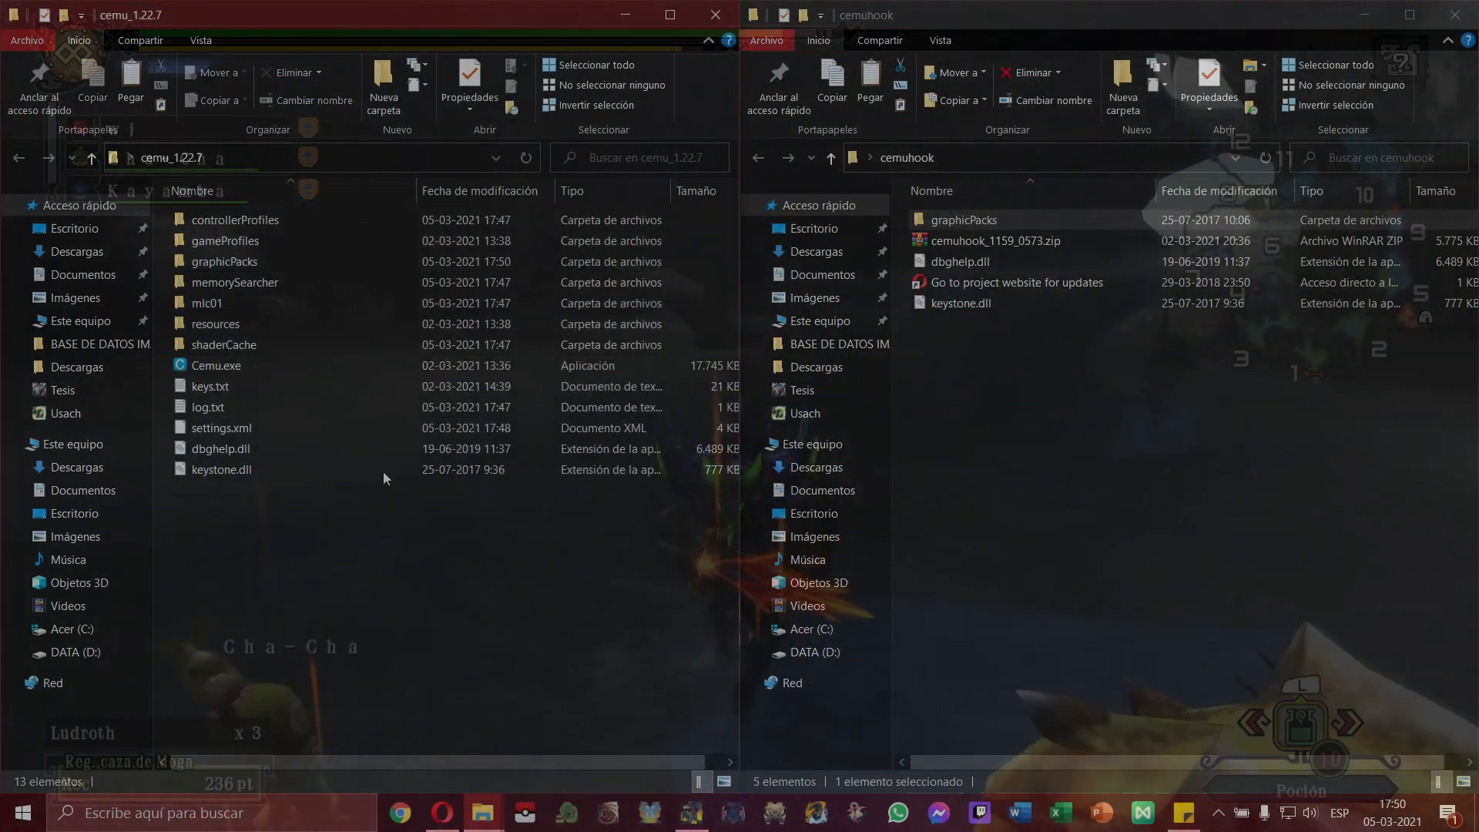
{"action": "left_click", "coordinate": [1472, 23]}
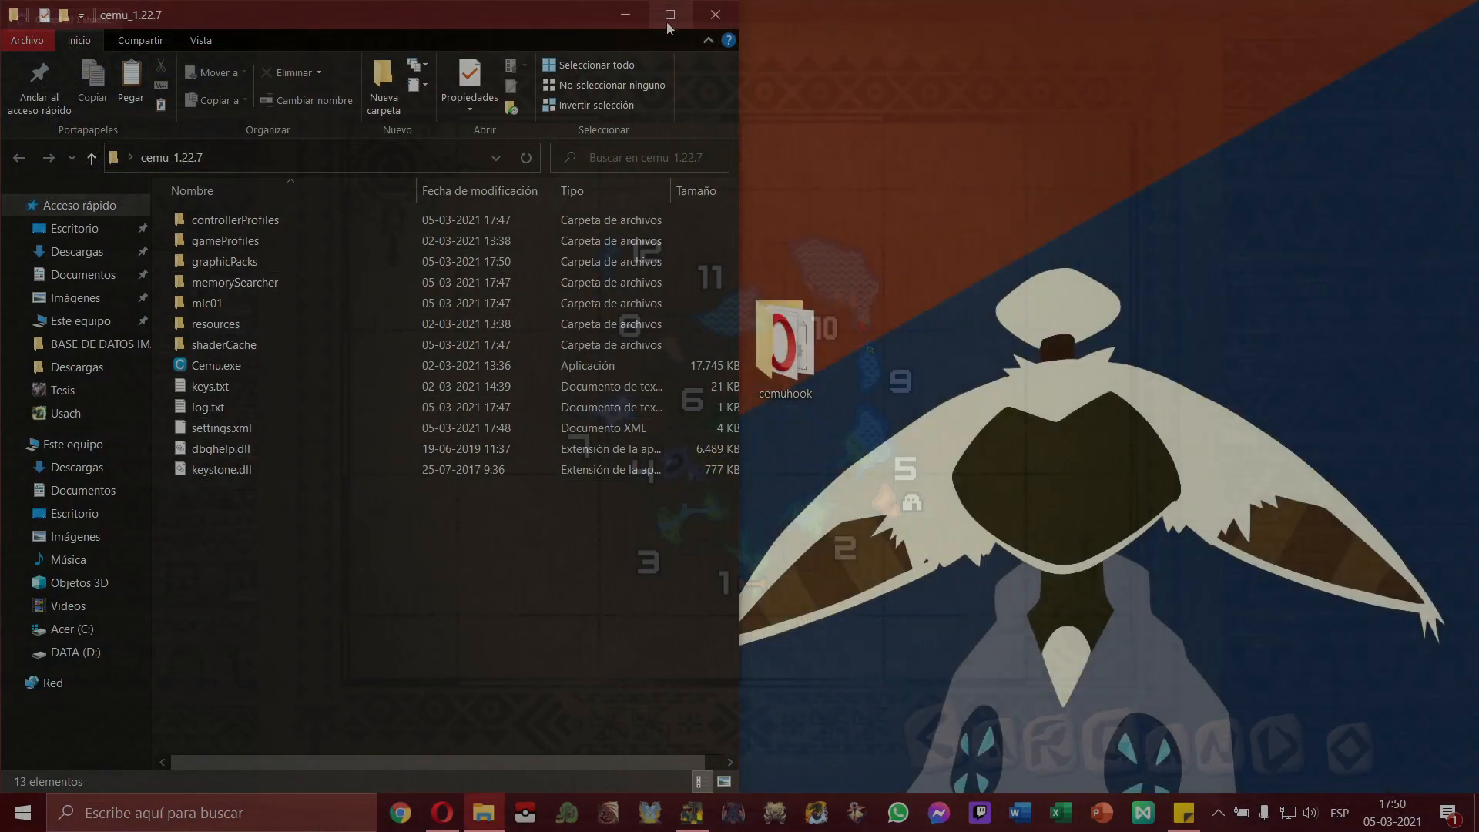
{"action": "left_click_drag", "start_coordinate": [670, 28], "coordinate": [1010, 28]}
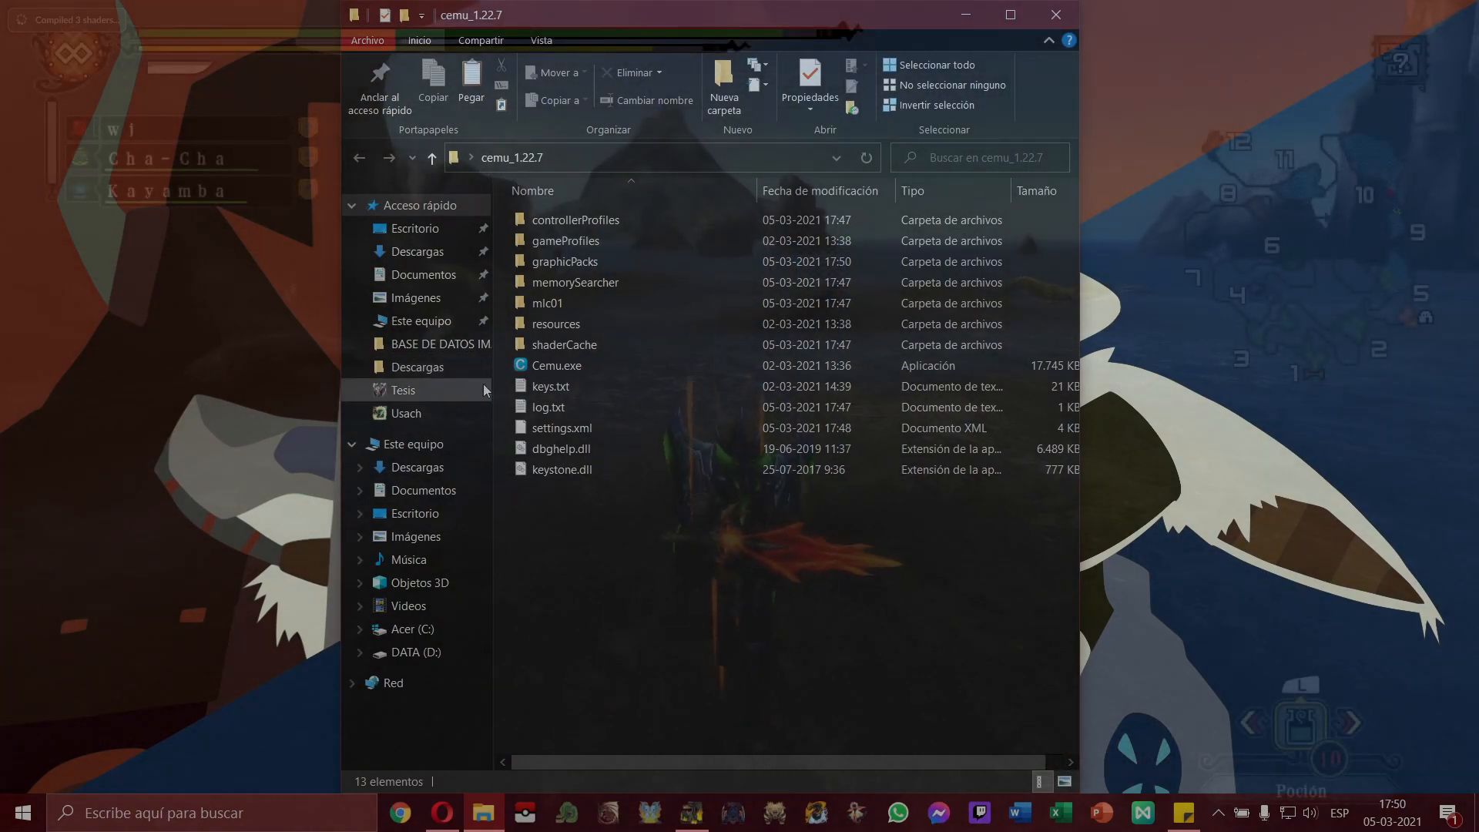
Step: Launch Cemu.exe from the cemu_1.22.7 folder and open the emulator's general configuration
{"action": "double_click", "coordinate": [566, 365]}
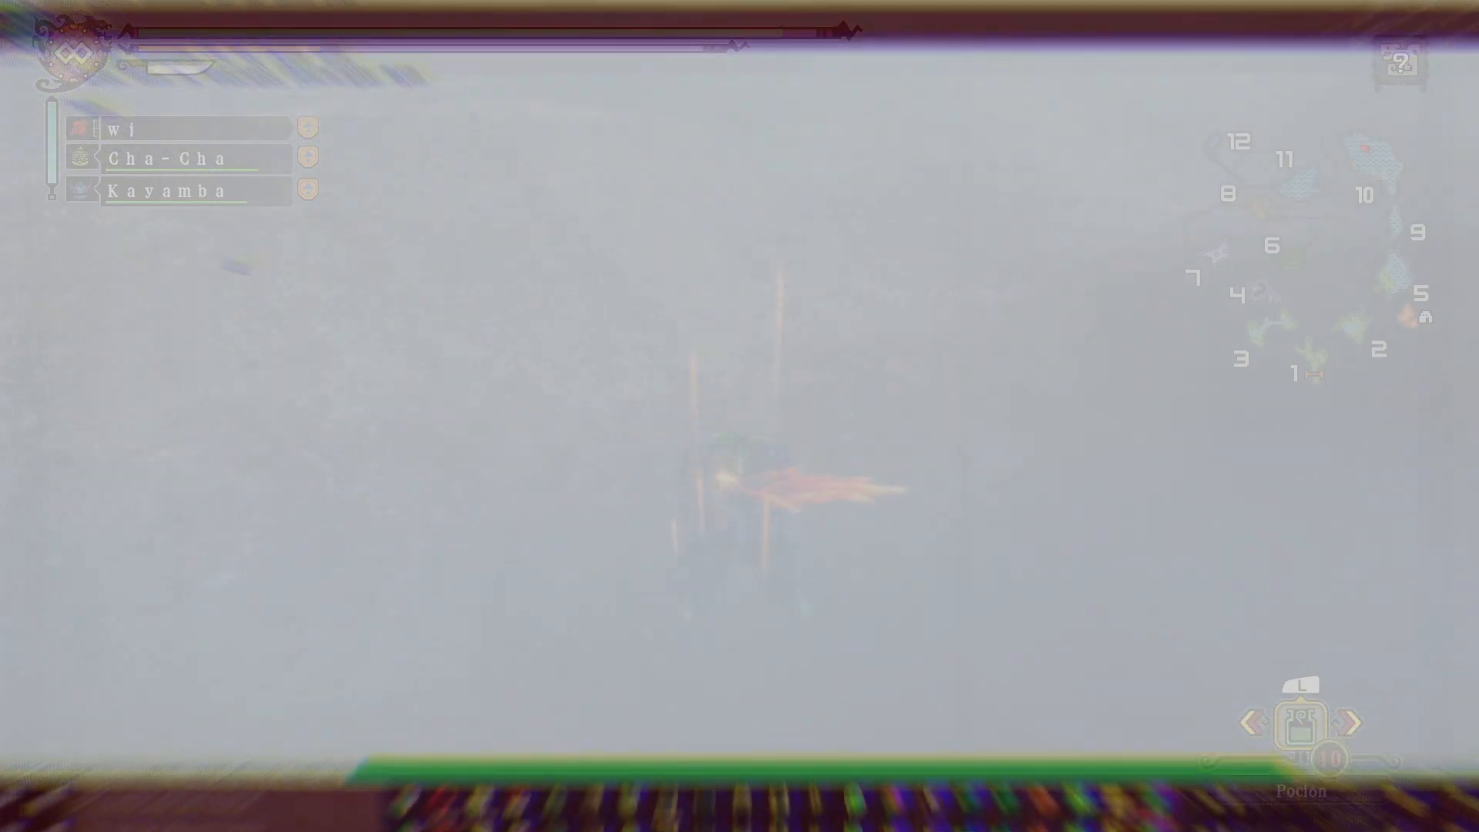
{"action": "left_click", "coordinate": [87, 32]}
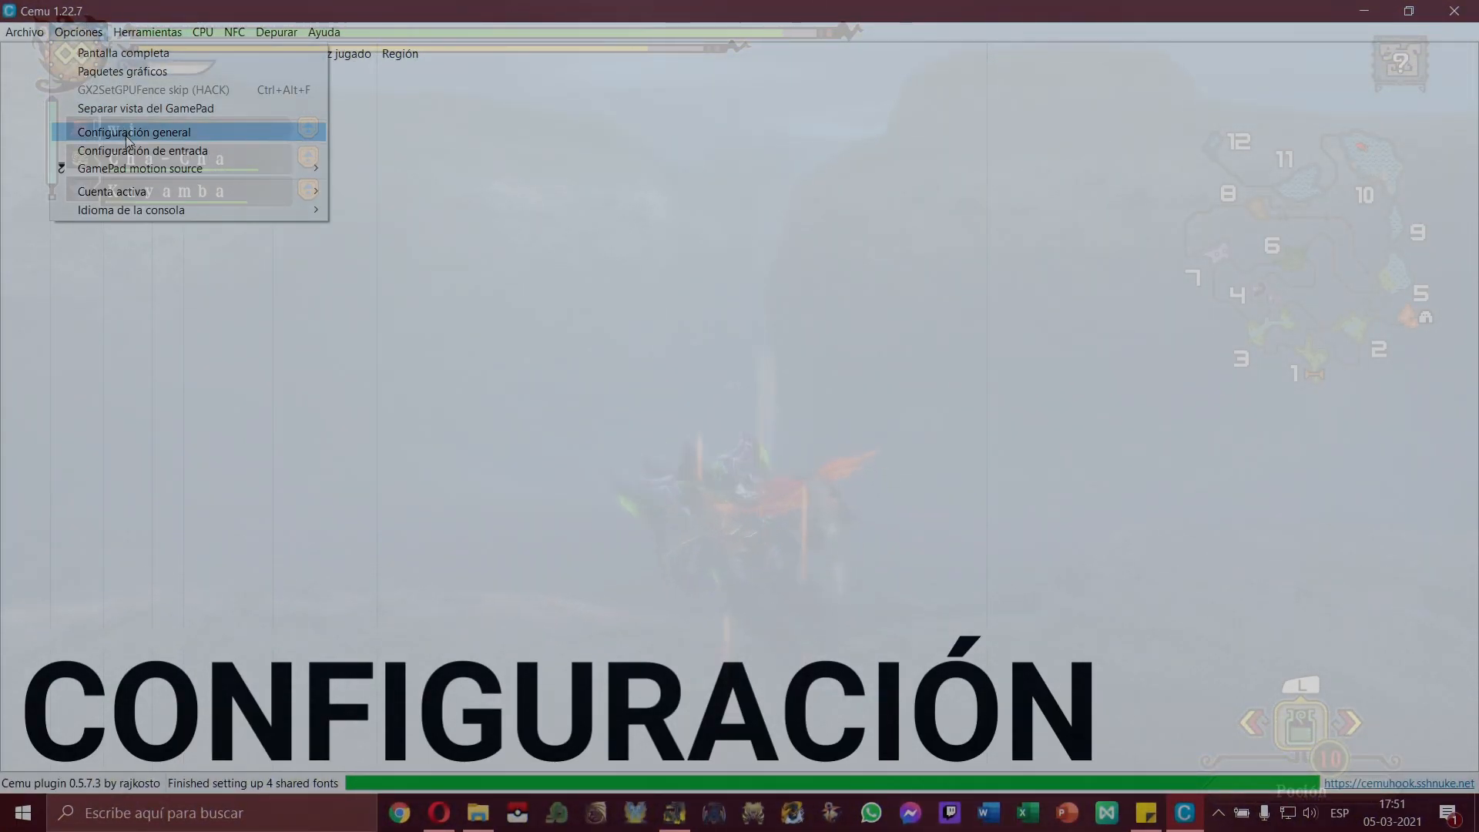
{"action": "left_click", "coordinate": [127, 136]}
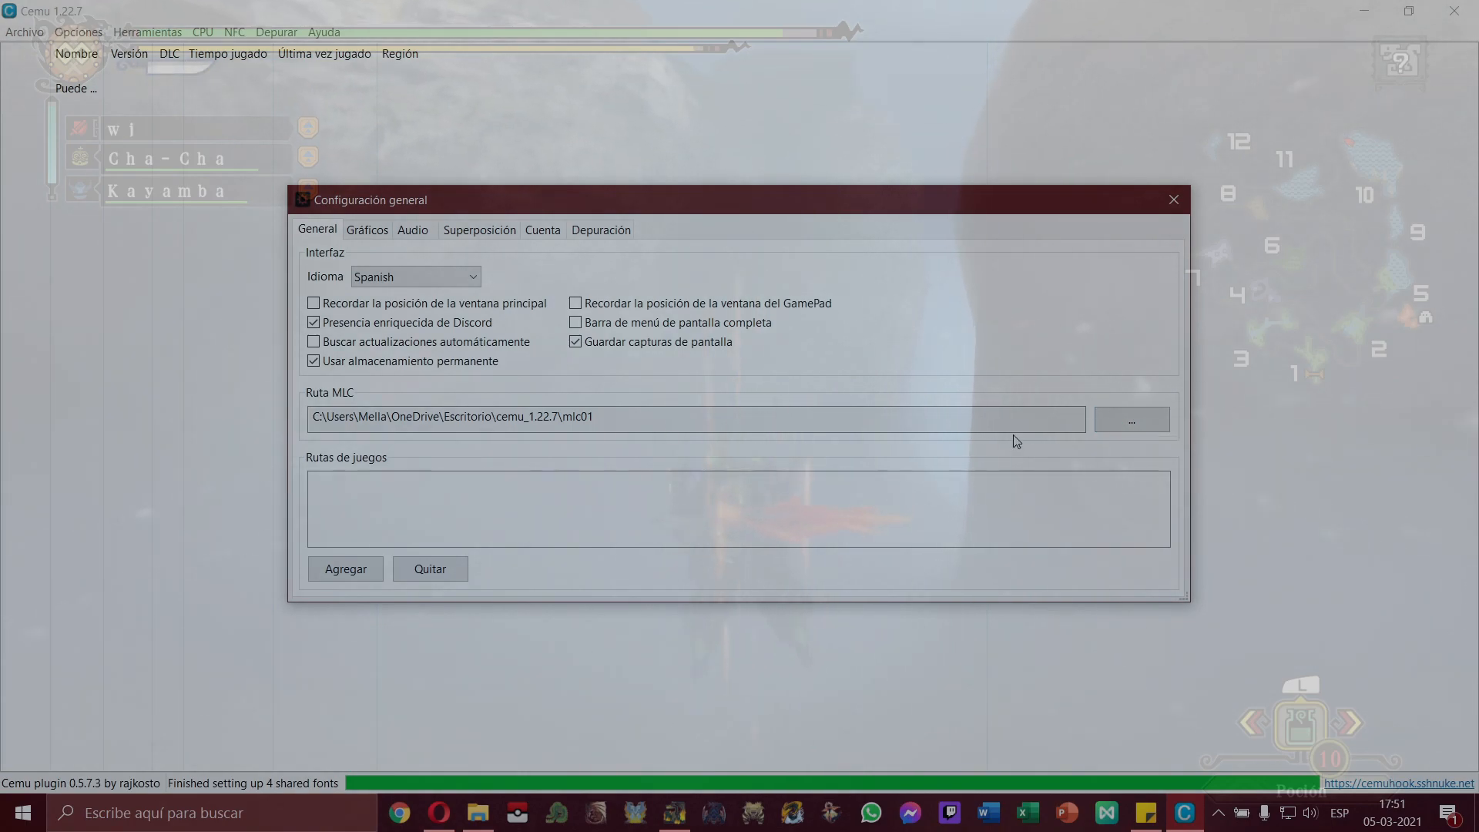
Step: Set the MLC path to the mlc01 folder inside cemu_1.22.7 on the desktop
{"action": "left_click", "coordinate": [1126, 422]}
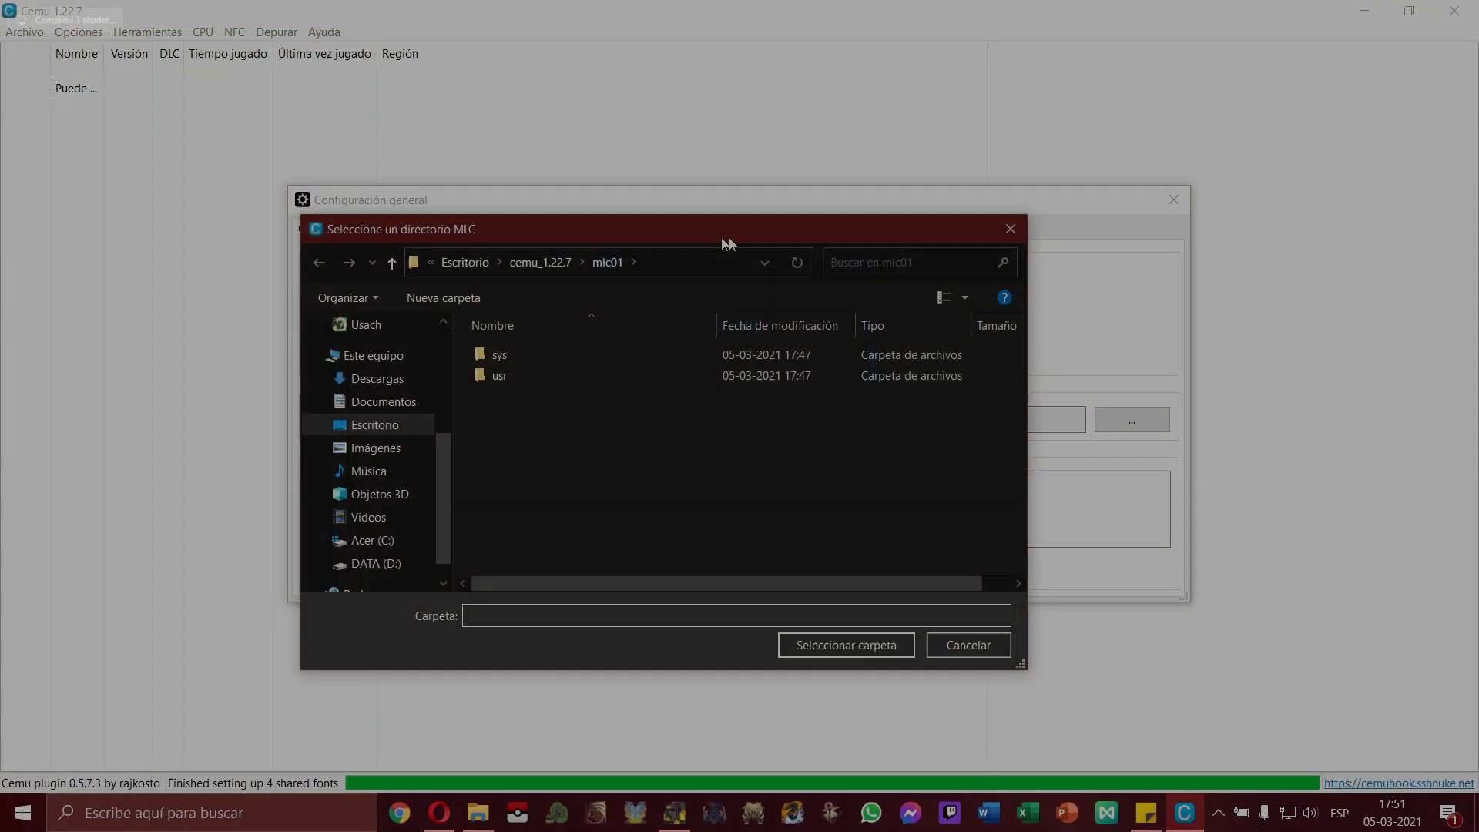
{"action": "left_click_drag", "start_coordinate": [724, 237], "coordinate": [788, 111]}
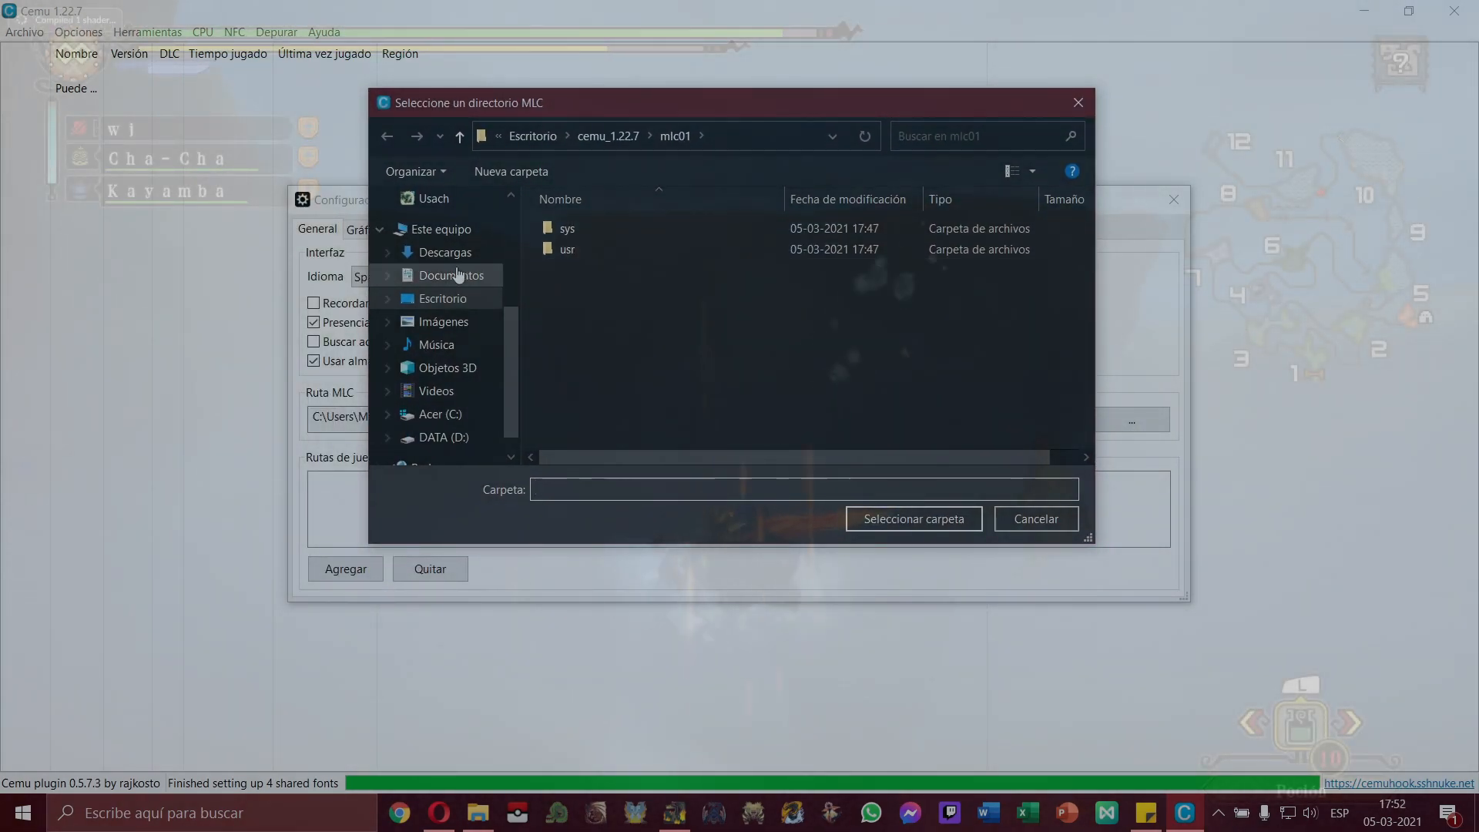
{"action": "scroll", "coordinate": [457, 275], "scroll_direction": "up", "scroll_amount": 3}
{"action": "left_click", "coordinate": [463, 240]}
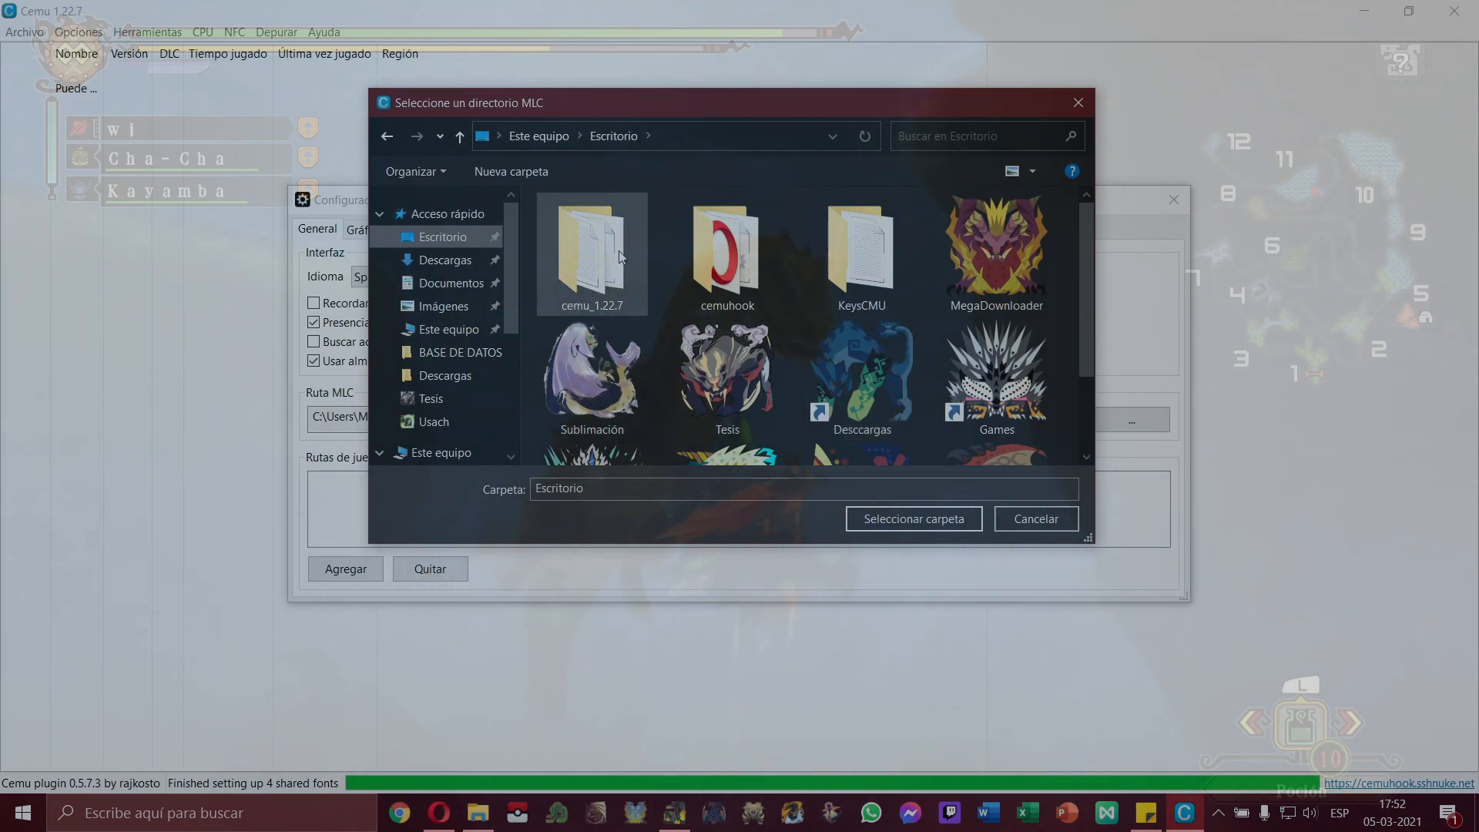
{"action": "double_click", "coordinate": [619, 255]}
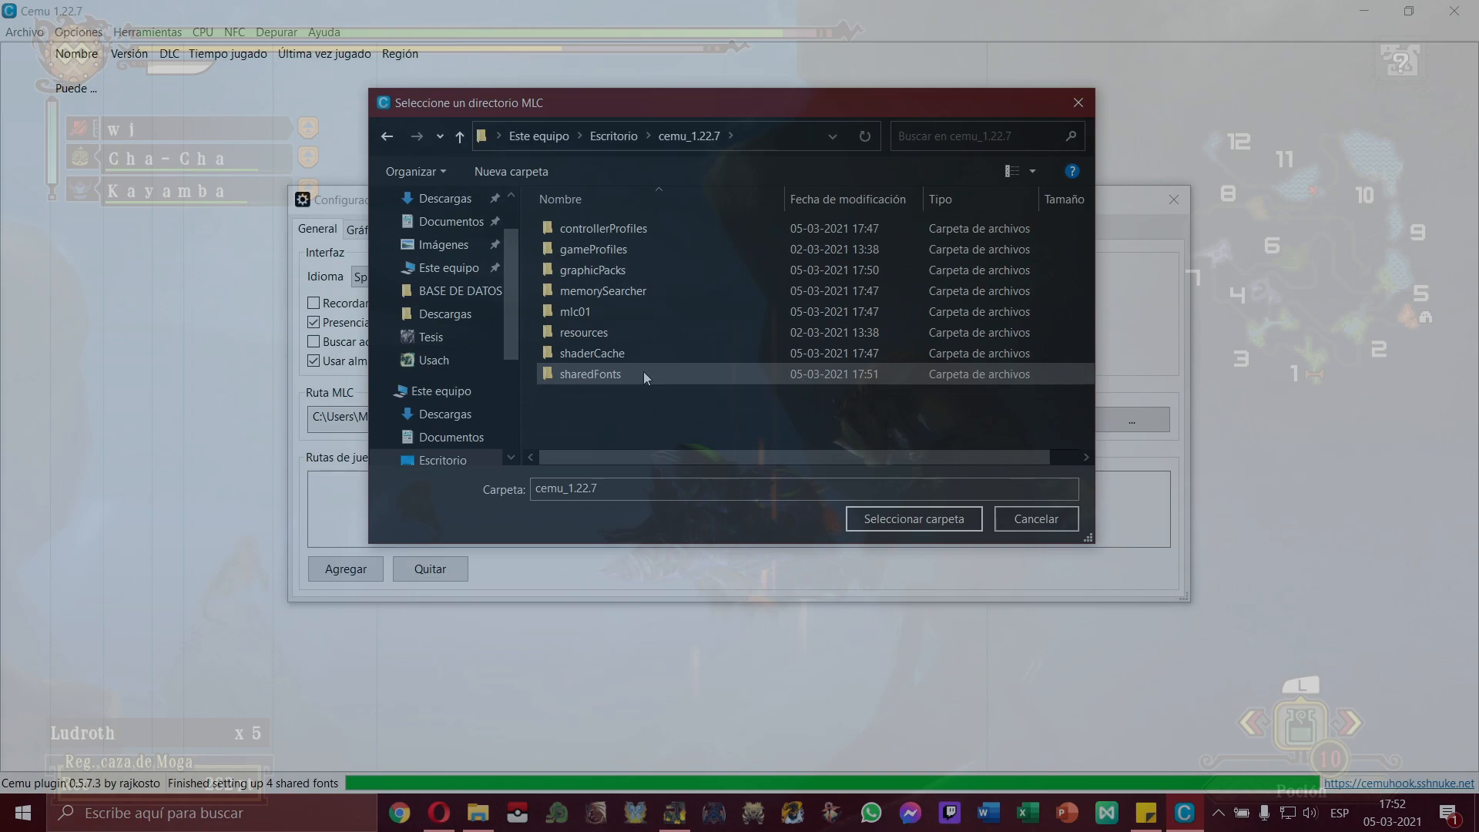
{"action": "left_click", "coordinate": [601, 311]}
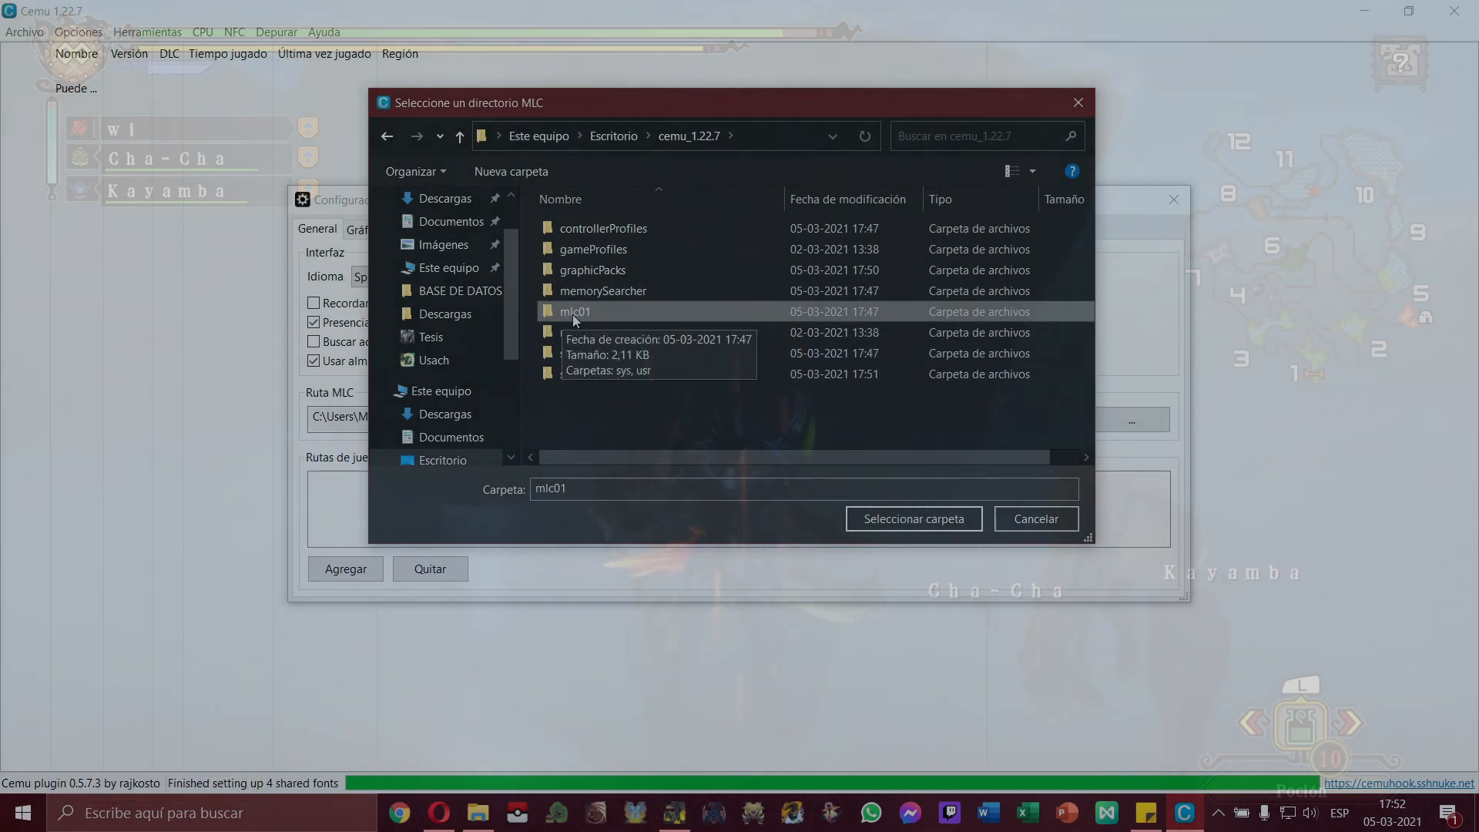
{"action": "left_click", "coordinate": [905, 520]}
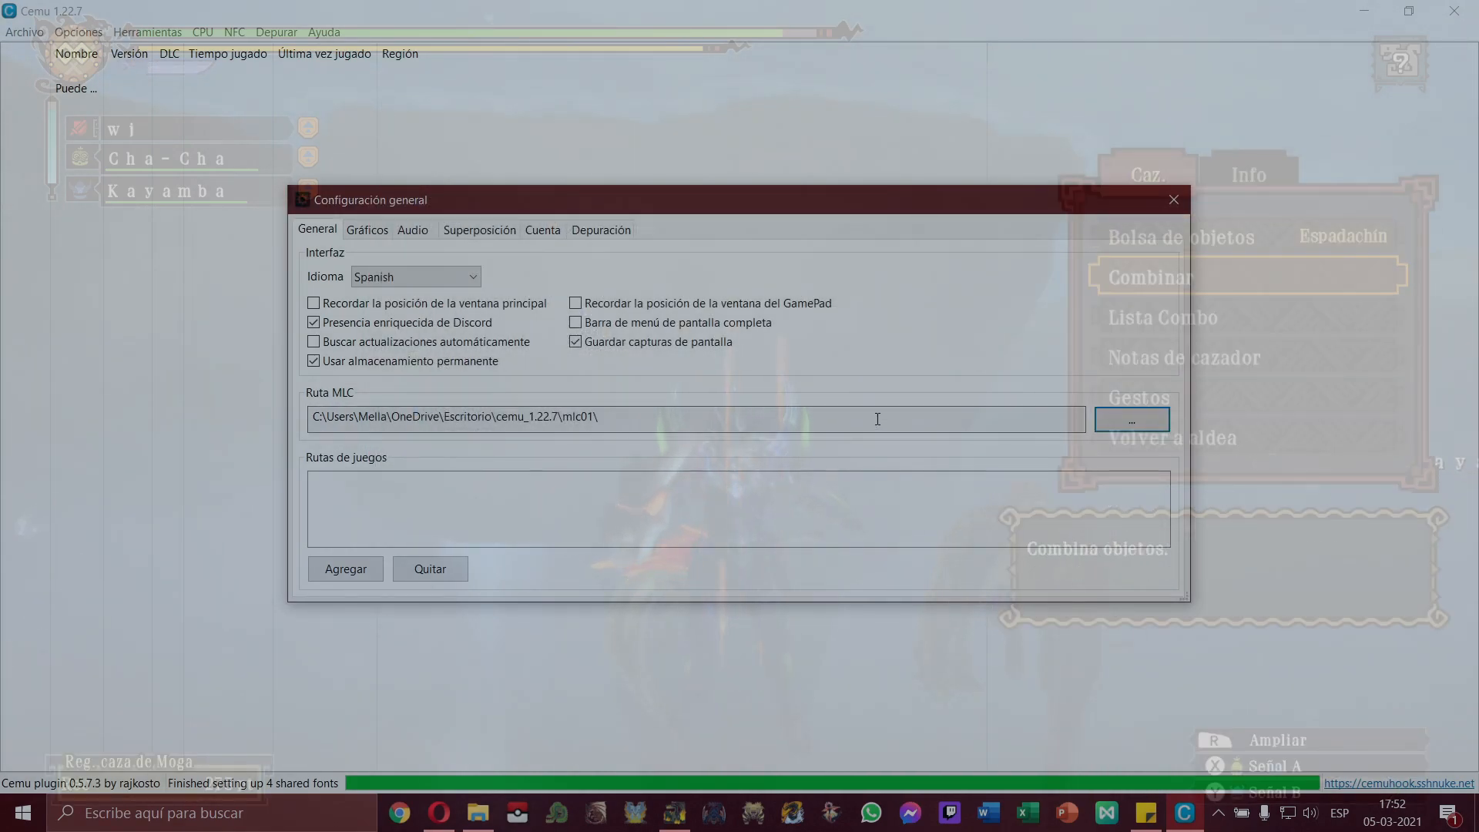
Step: Set the graphics API to Vulkan (experimental) and choose GeForce GTX 1650 as the graphics device
{"action": "left_click", "coordinate": [381, 231]}
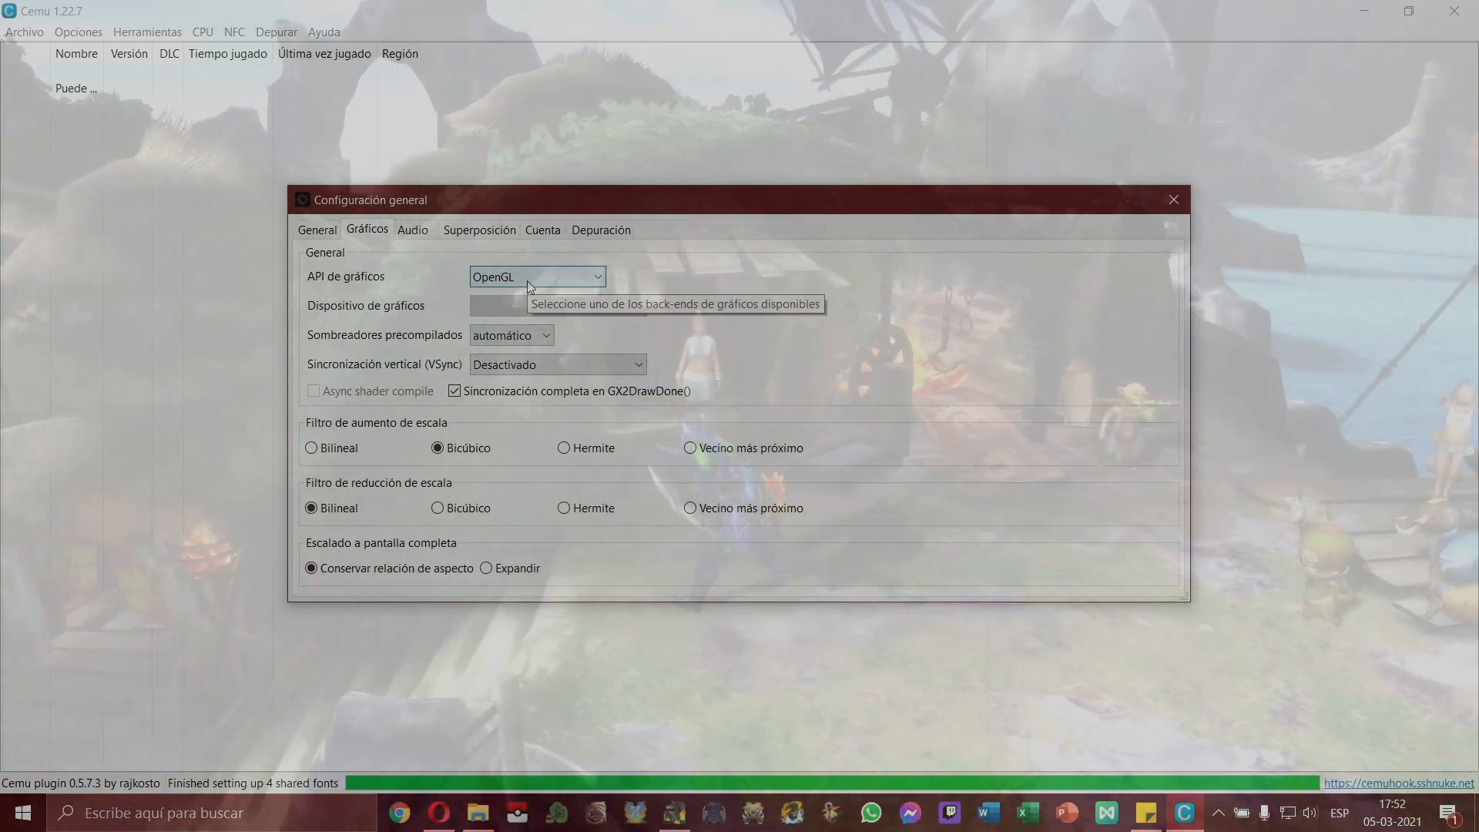
{"action": "left_click", "coordinate": [528, 281]}
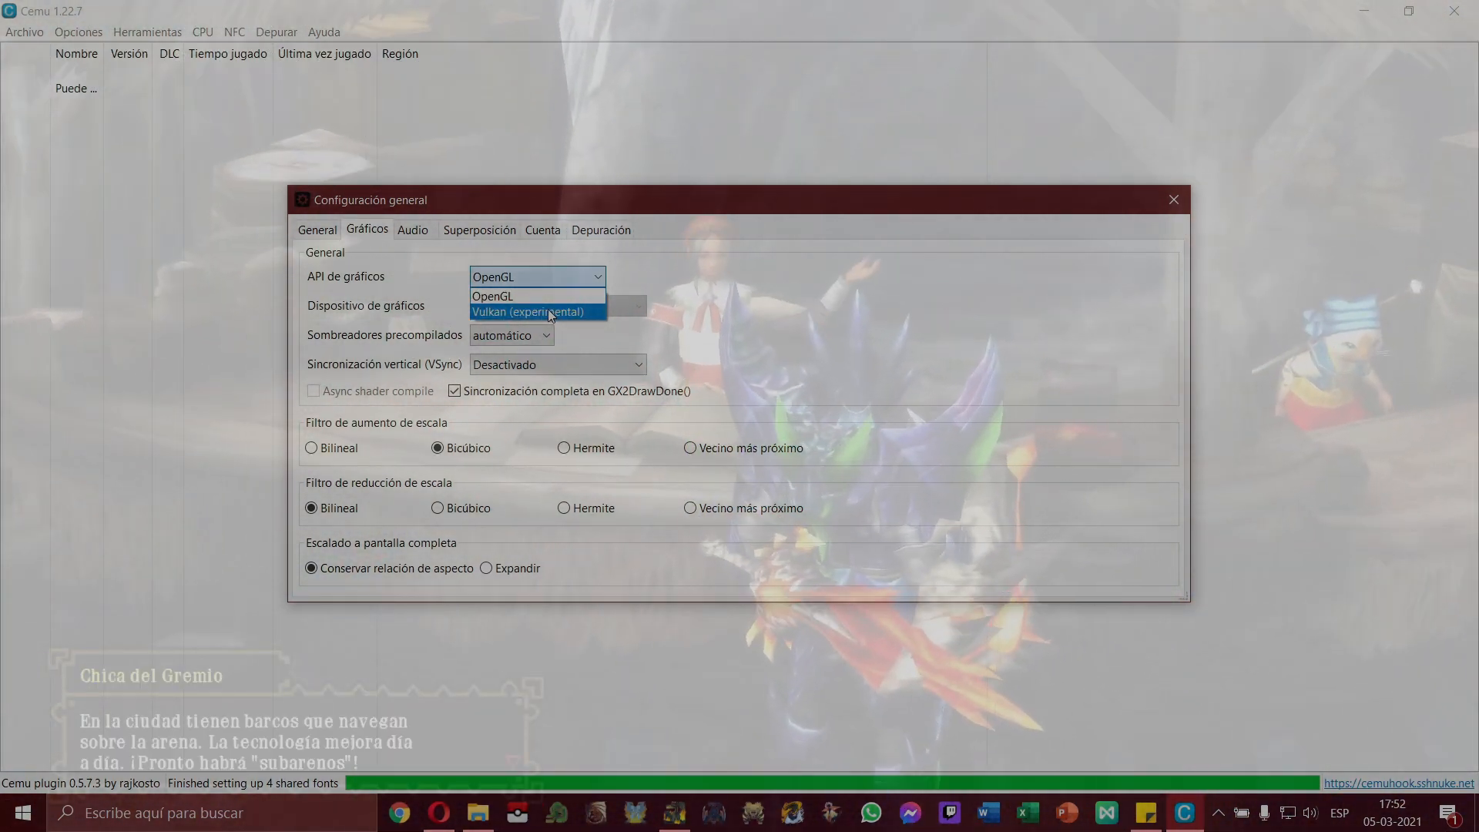
{"action": "left_click", "coordinate": [548, 312]}
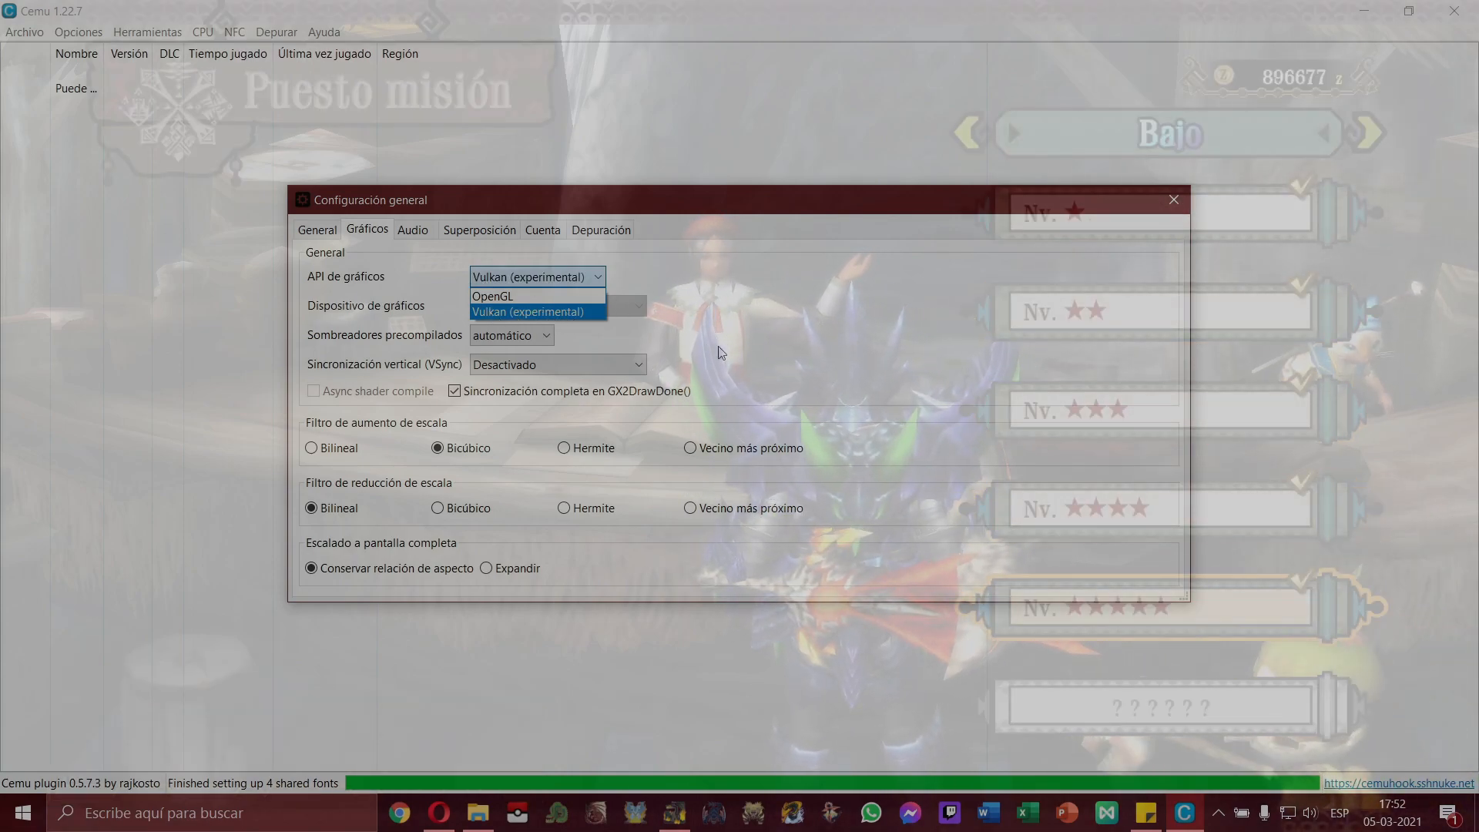
{"action": "left_click", "coordinate": [509, 311]}
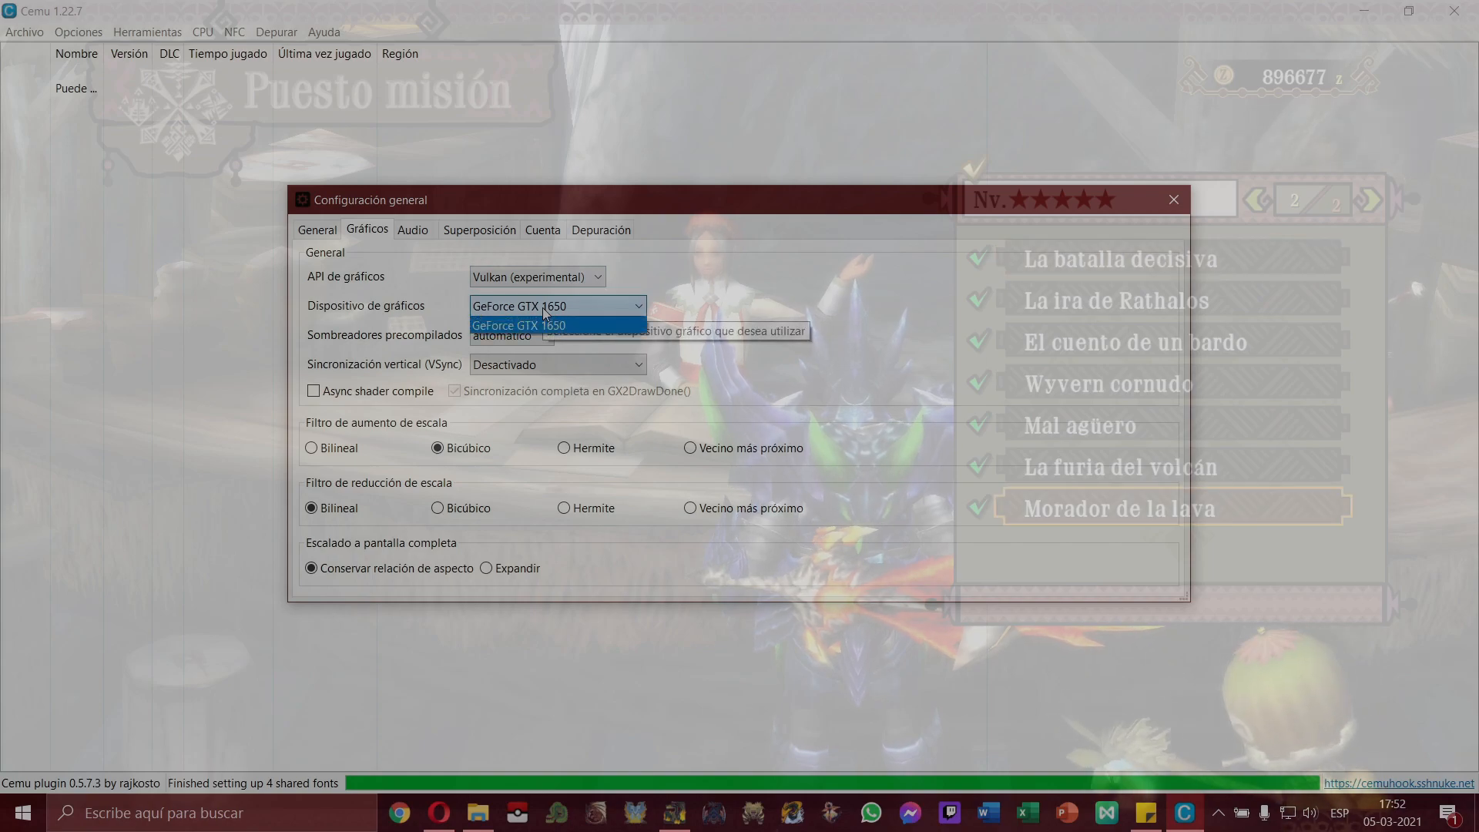
{"action": "left_click", "coordinate": [521, 326]}
Step: Keep precompiled shaders on automático and VSync on Desactivado, and set the graphics API to OpenGL
{"action": "left_click", "coordinate": [508, 336]}
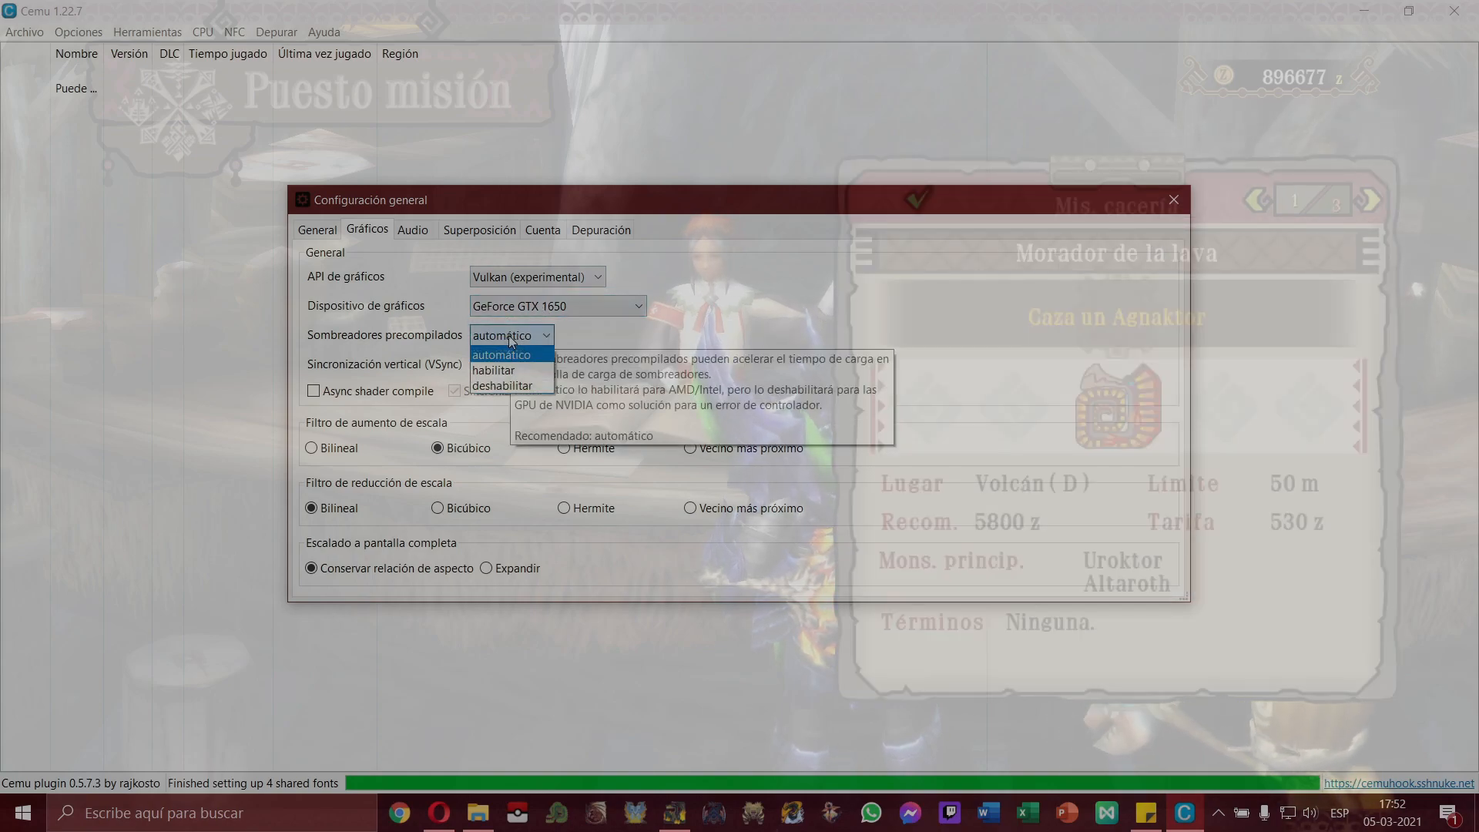
{"action": "left_click", "coordinate": [511, 341]}
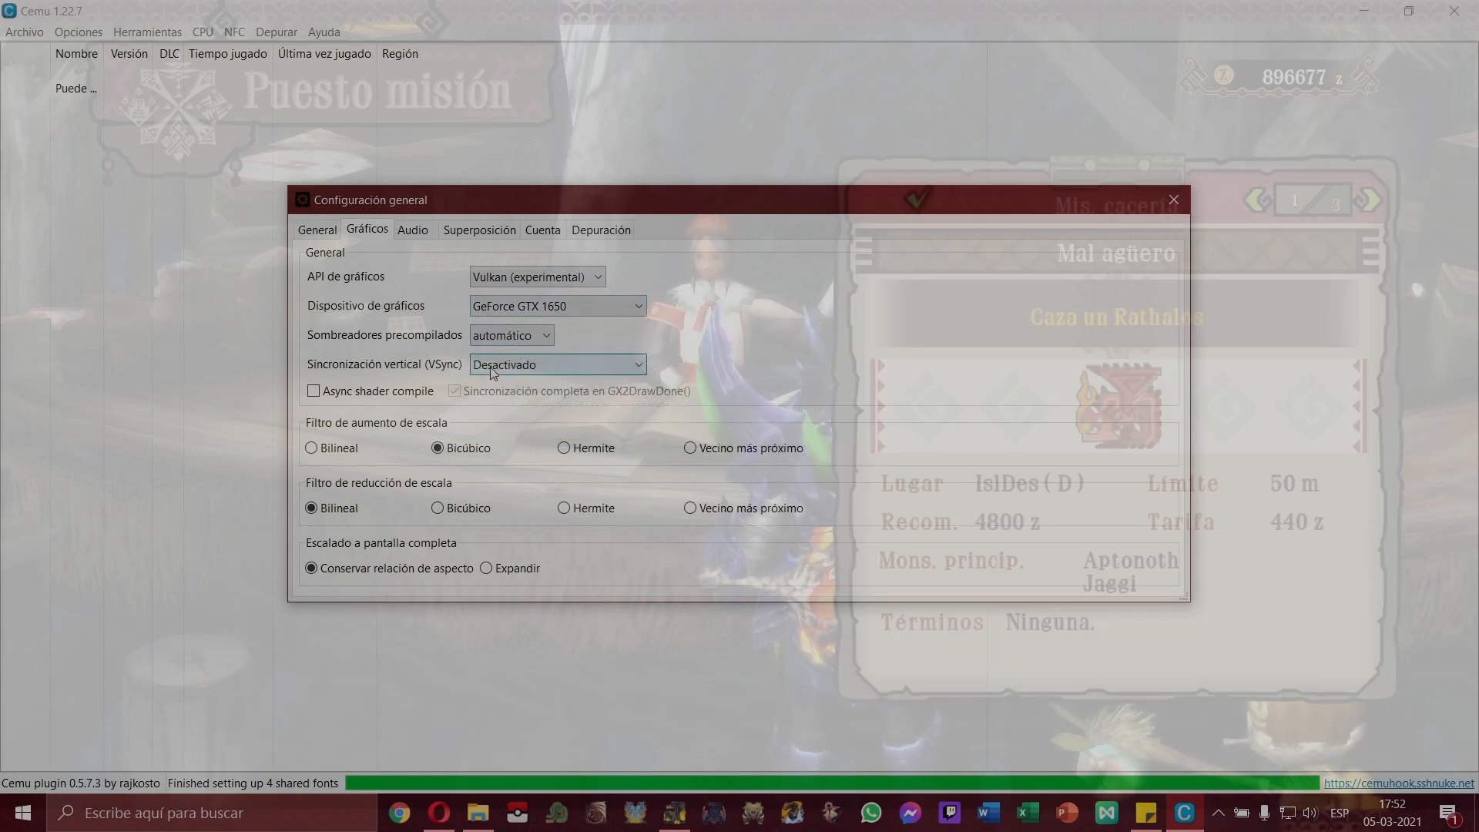
{"action": "left_click", "coordinate": [495, 368]}
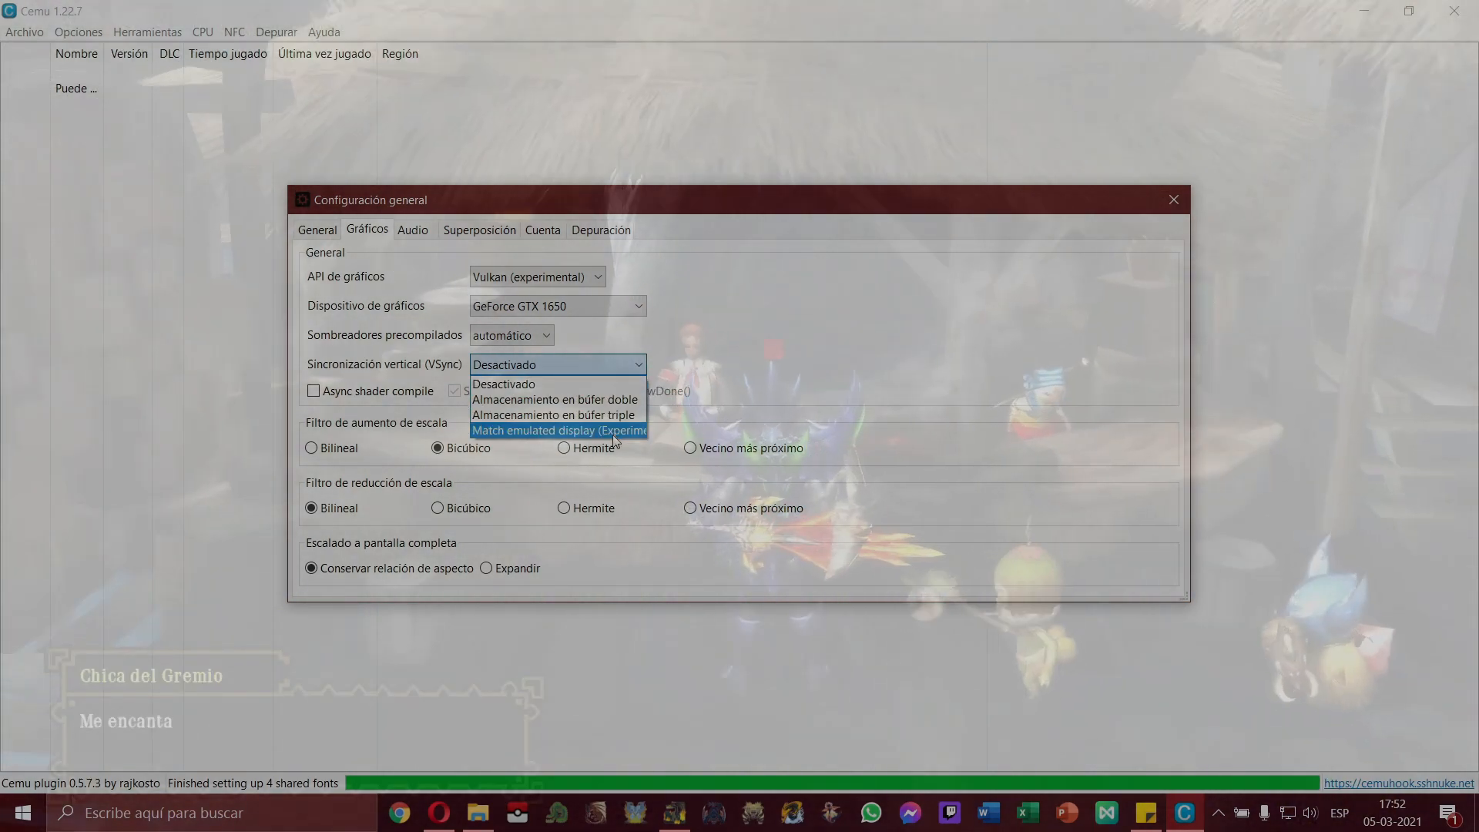
{"action": "left_click", "coordinate": [741, 341]}
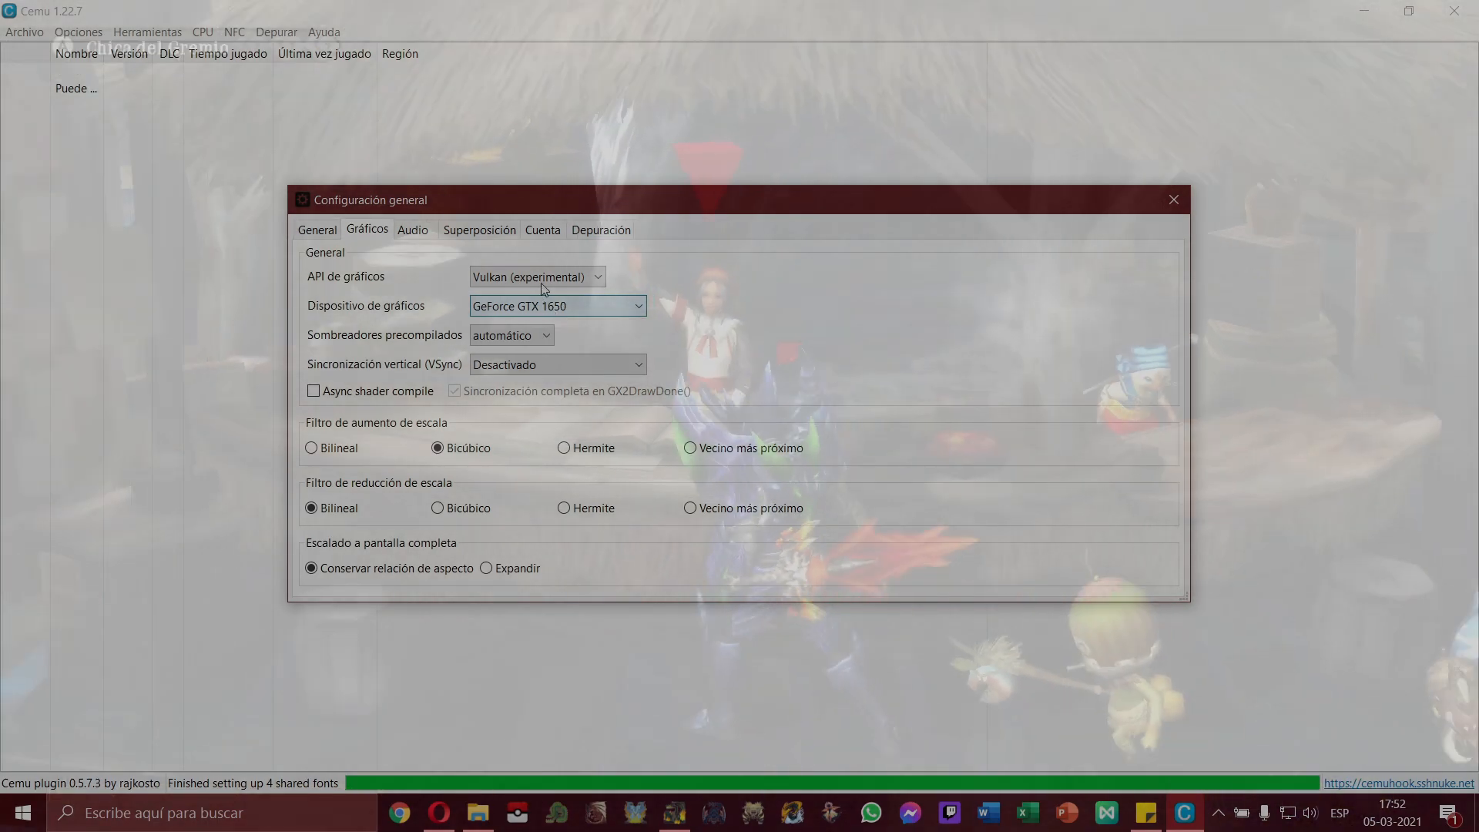
{"action": "left_click", "coordinate": [540, 277]}
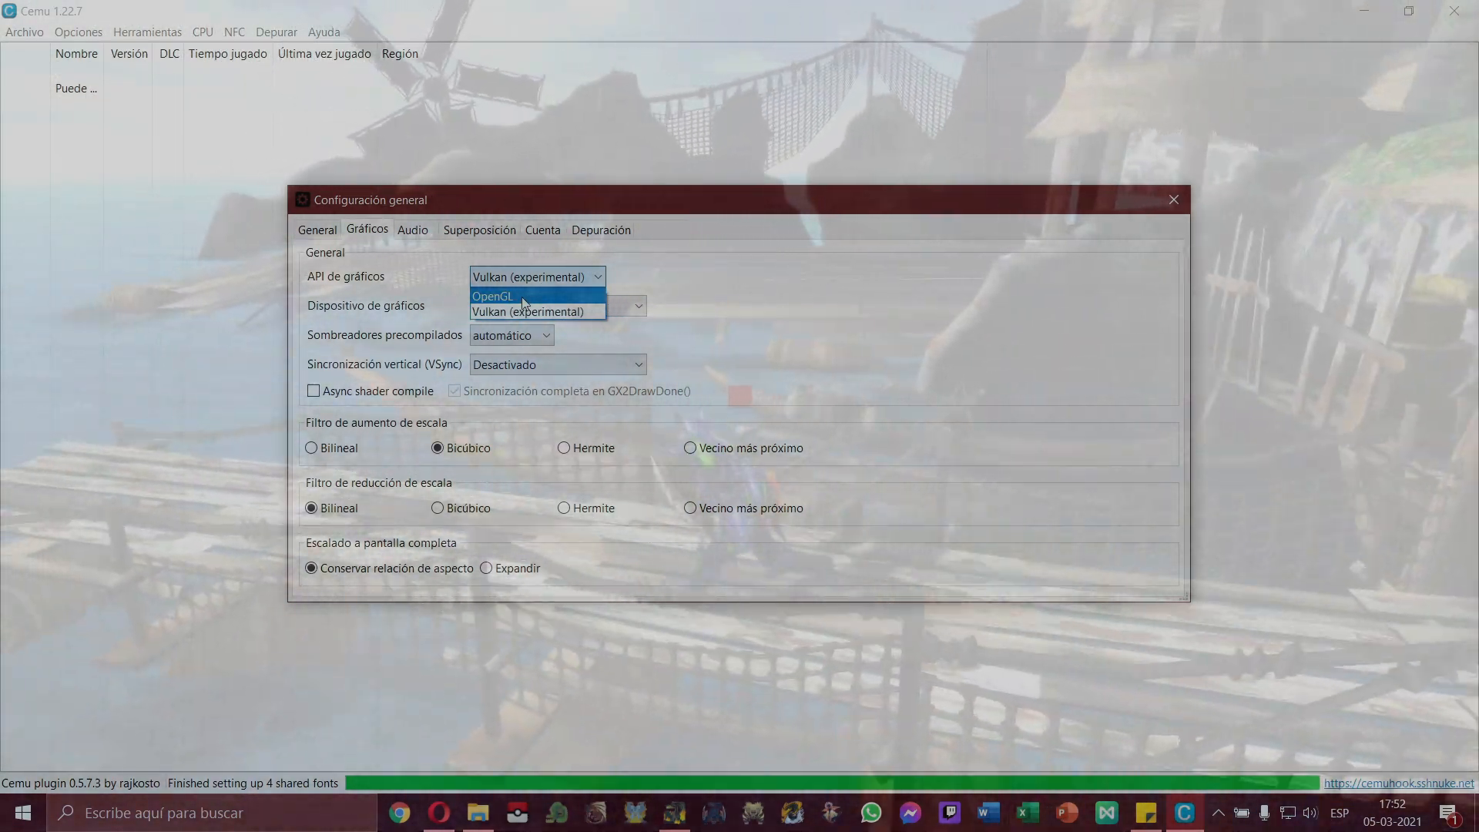
{"action": "left_click", "coordinate": [508, 297]}
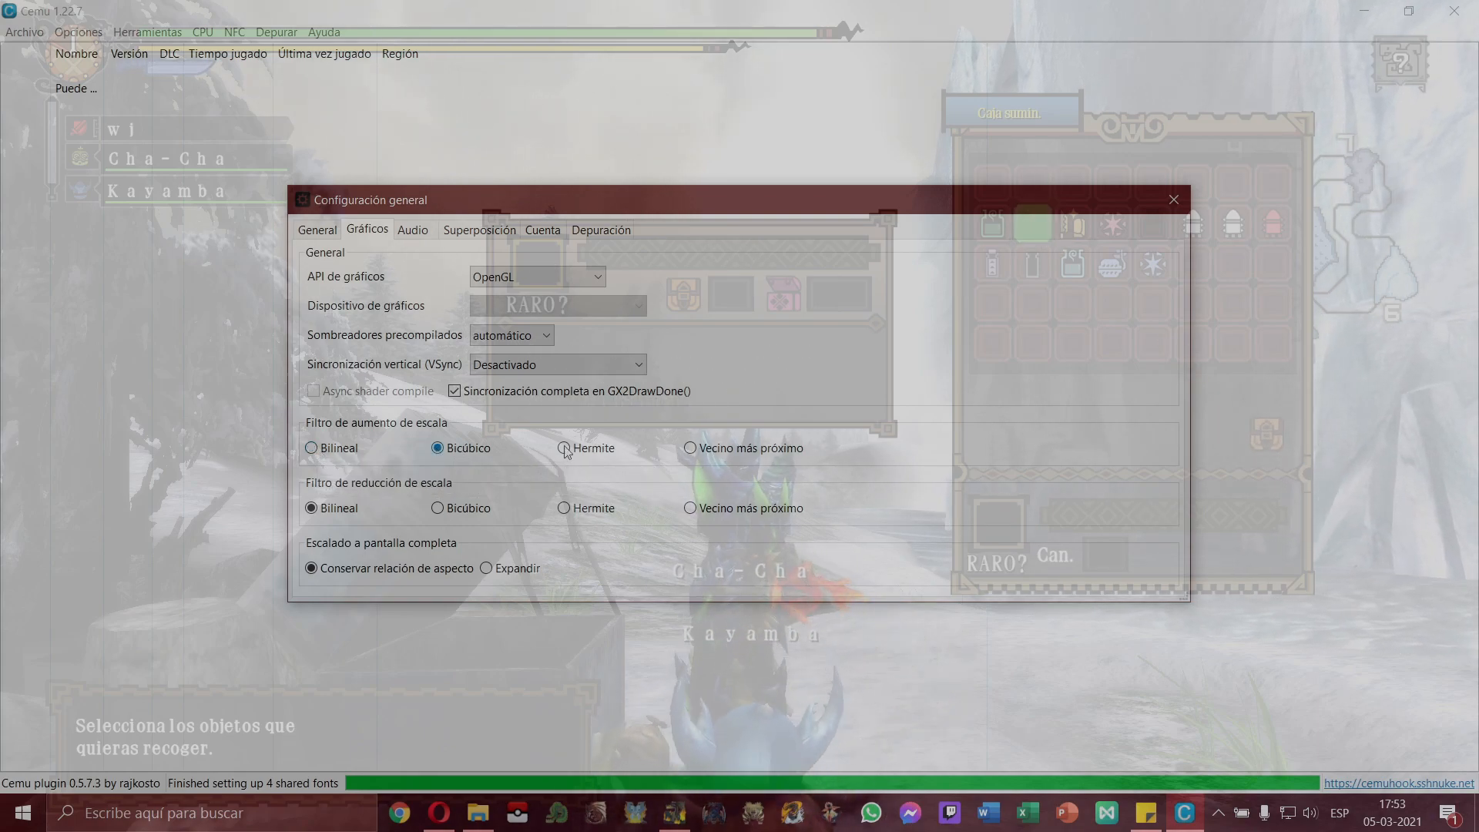
Step: Set the audio API to XAudio2 and the TV device to Altavoces (Realtek(R) Audio), leaving the GamePad device on Deshabilitado
{"action": "left_click", "coordinate": [414, 230]}
{"action": "left_click", "coordinate": [382, 282]}
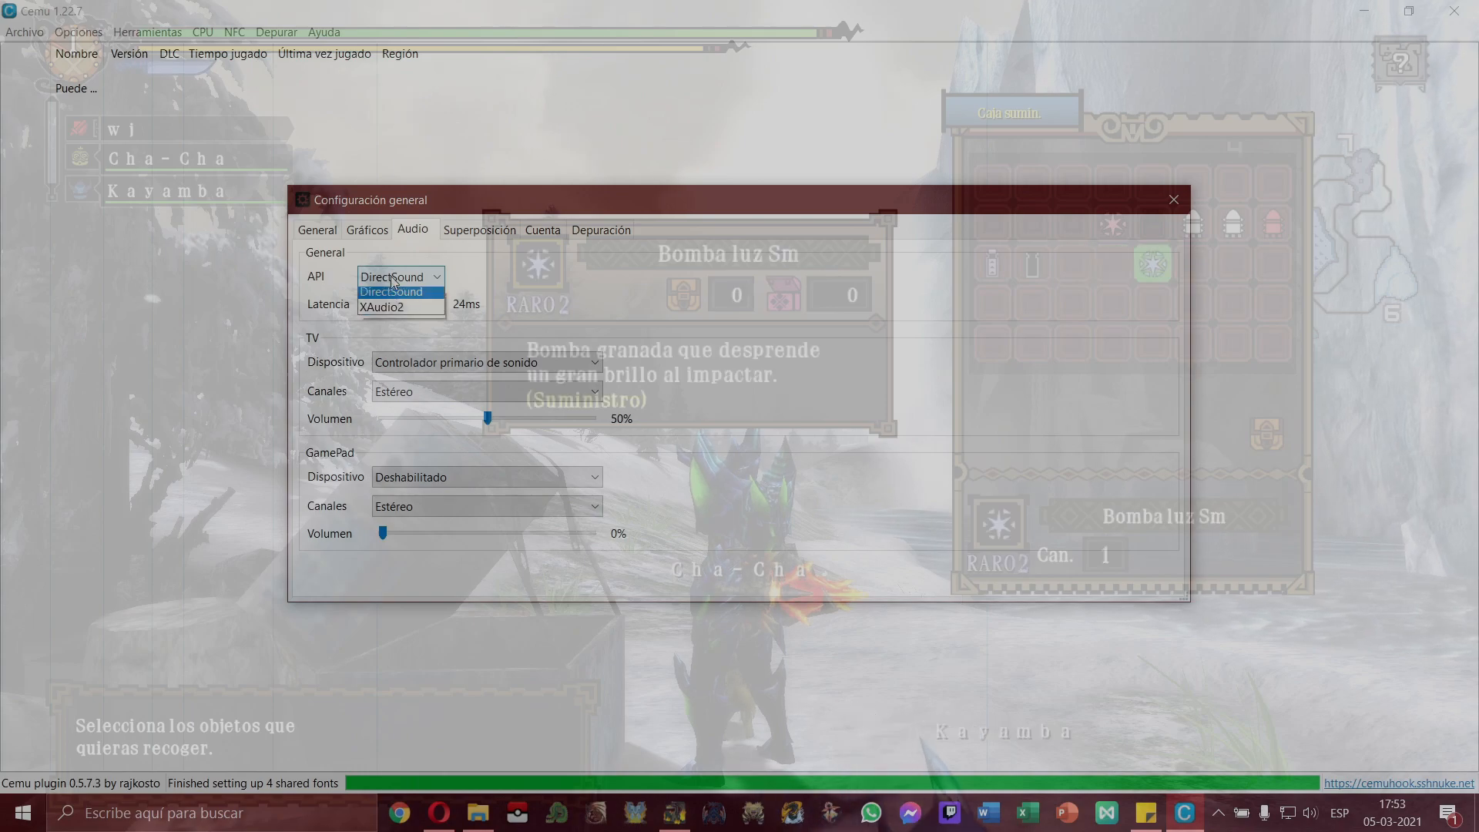
{"action": "left_click", "coordinate": [370, 312]}
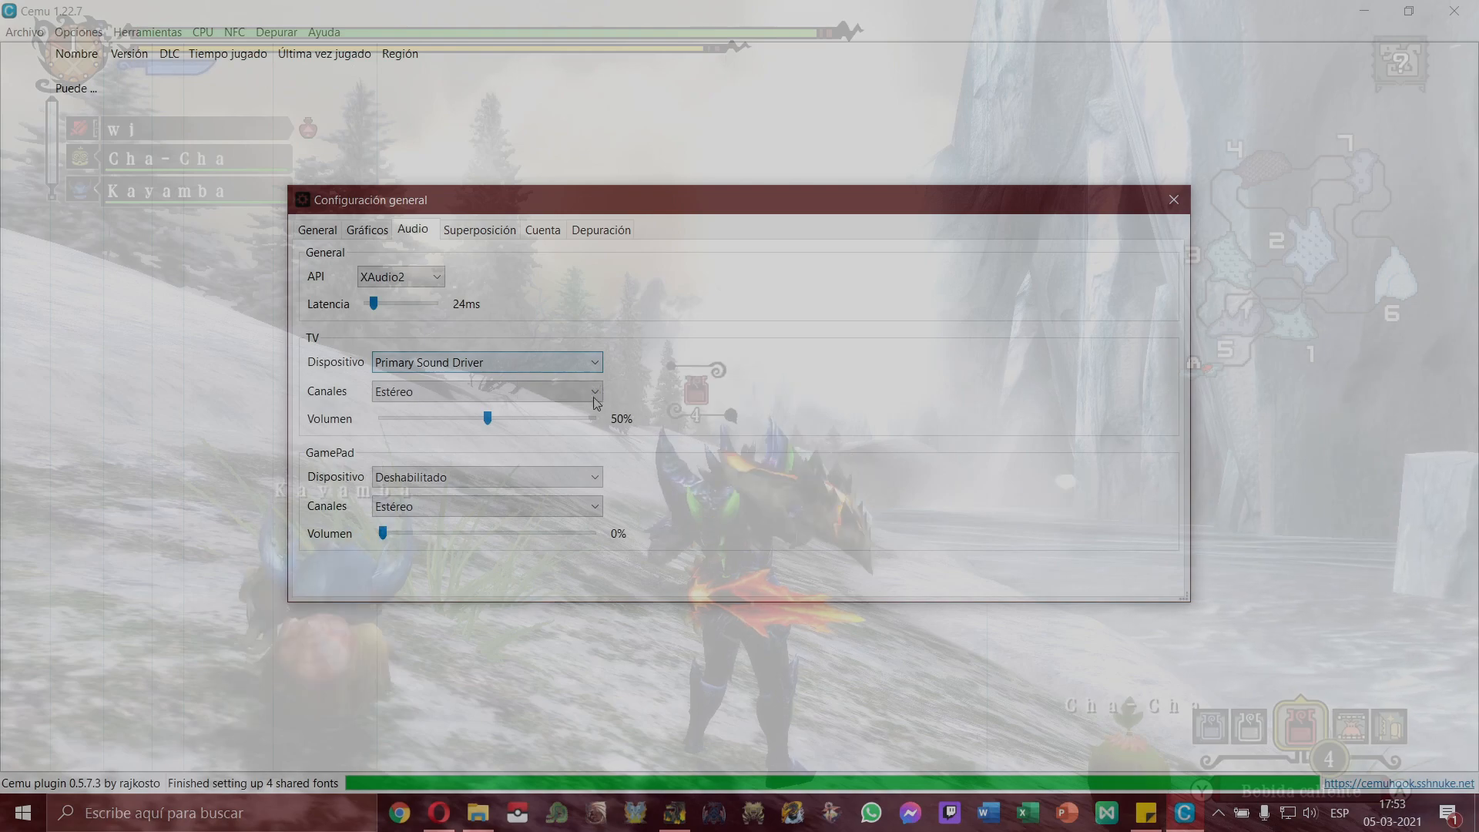
{"action": "left_click", "coordinate": [539, 362]}
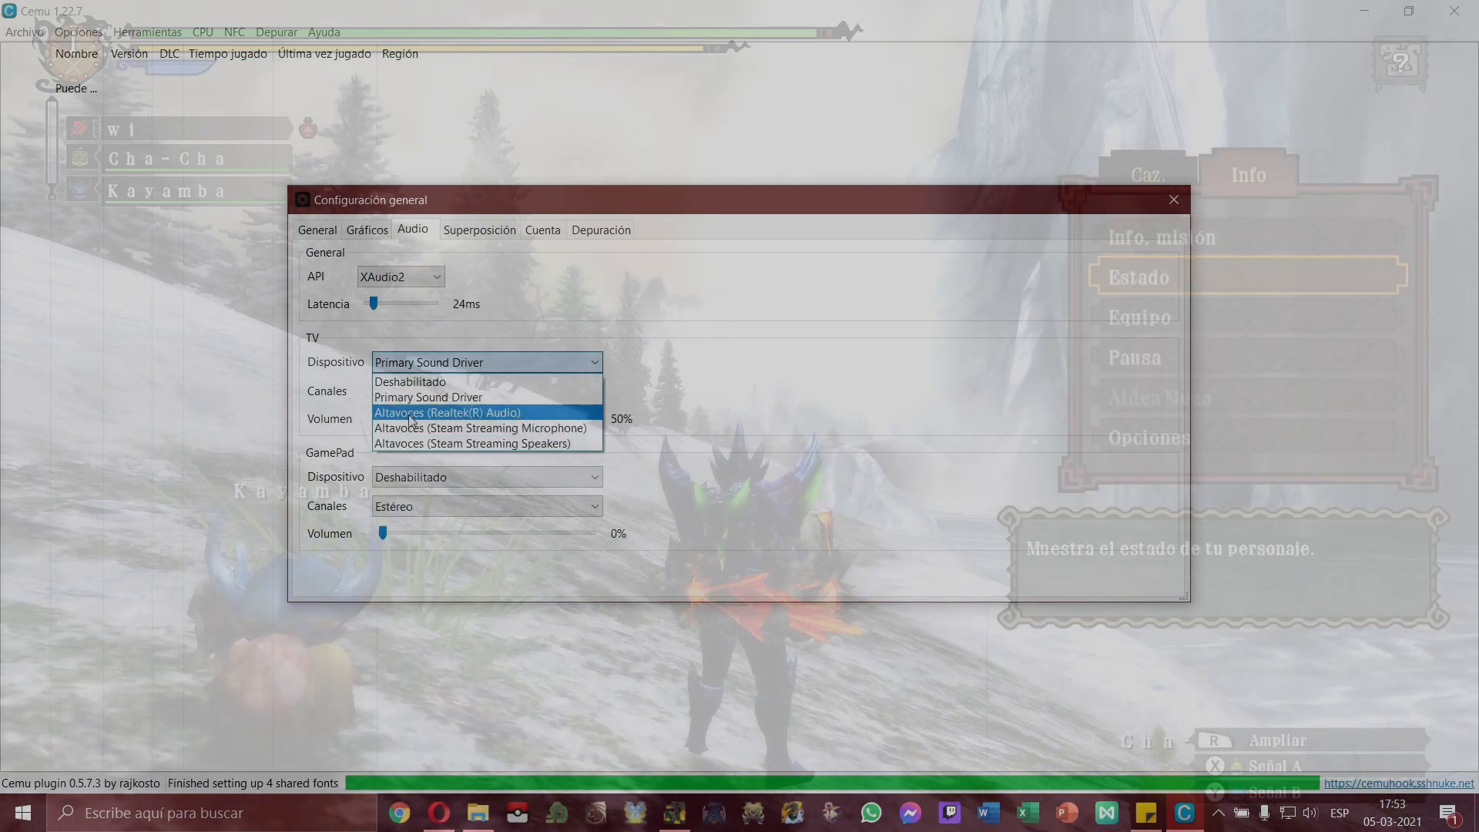
{"action": "left_click", "coordinate": [473, 413]}
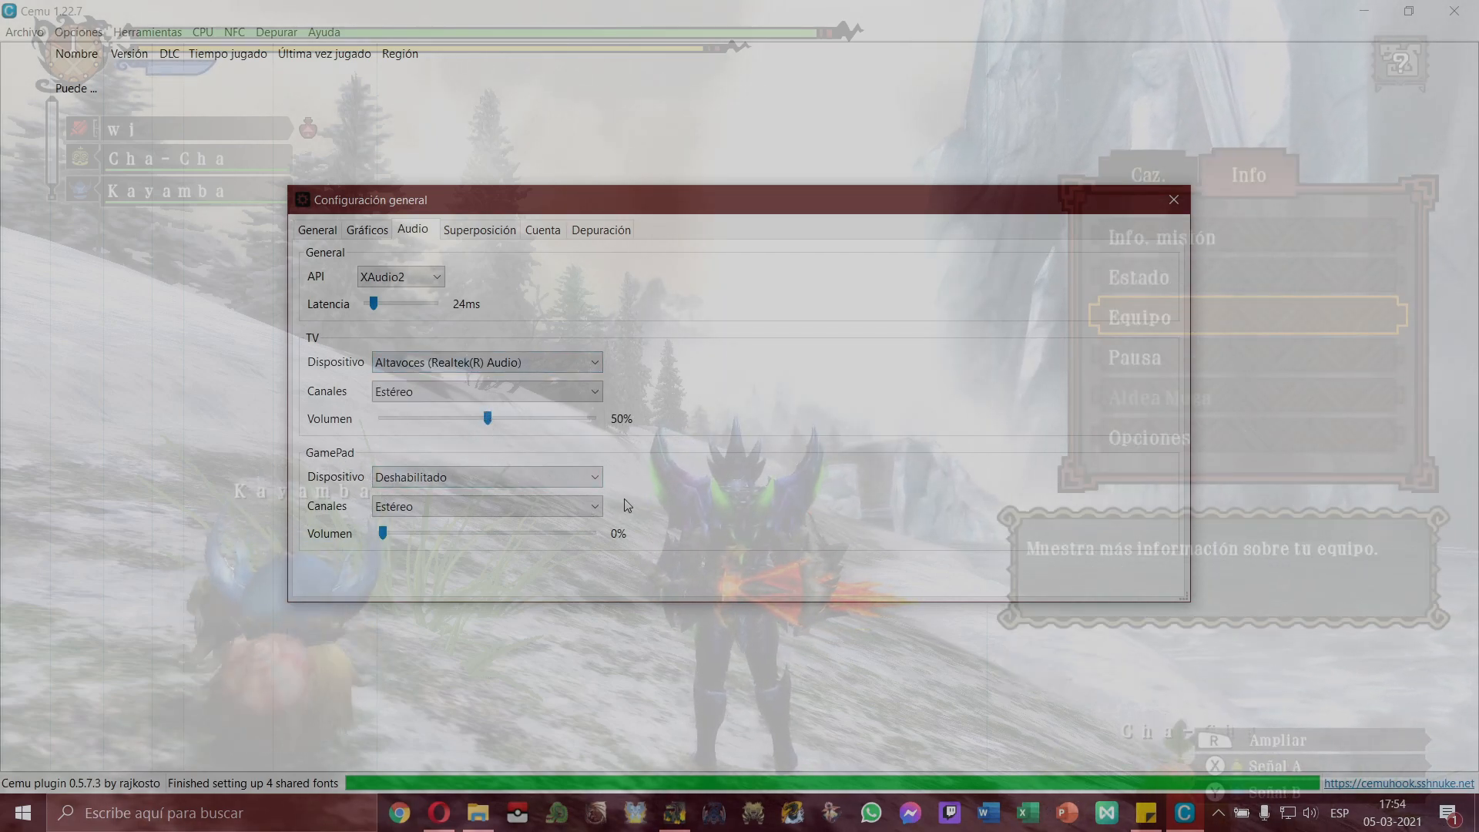
{"action": "left_click", "coordinate": [419, 483]}
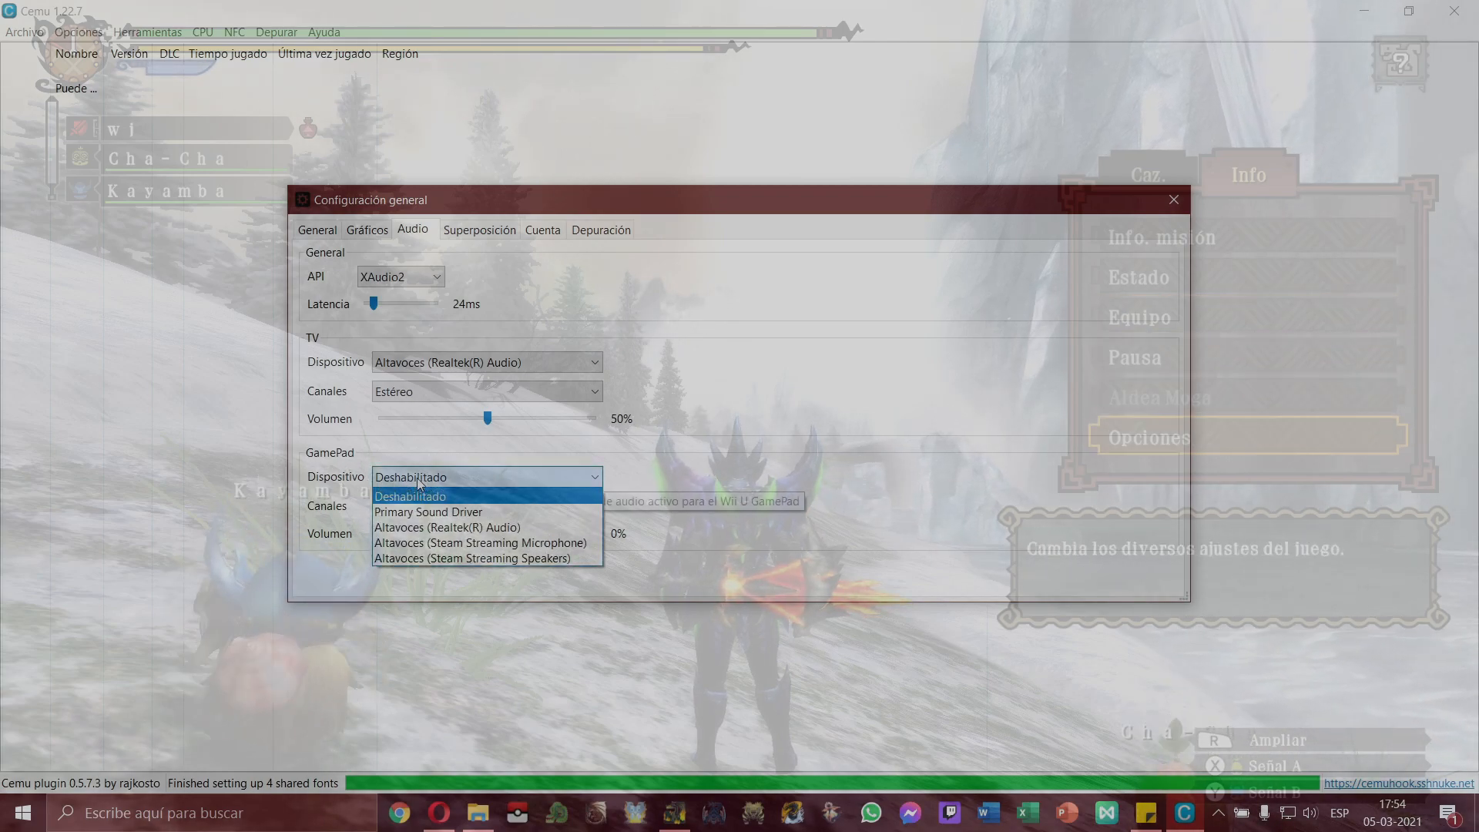
{"action": "left_click", "coordinate": [460, 481]}
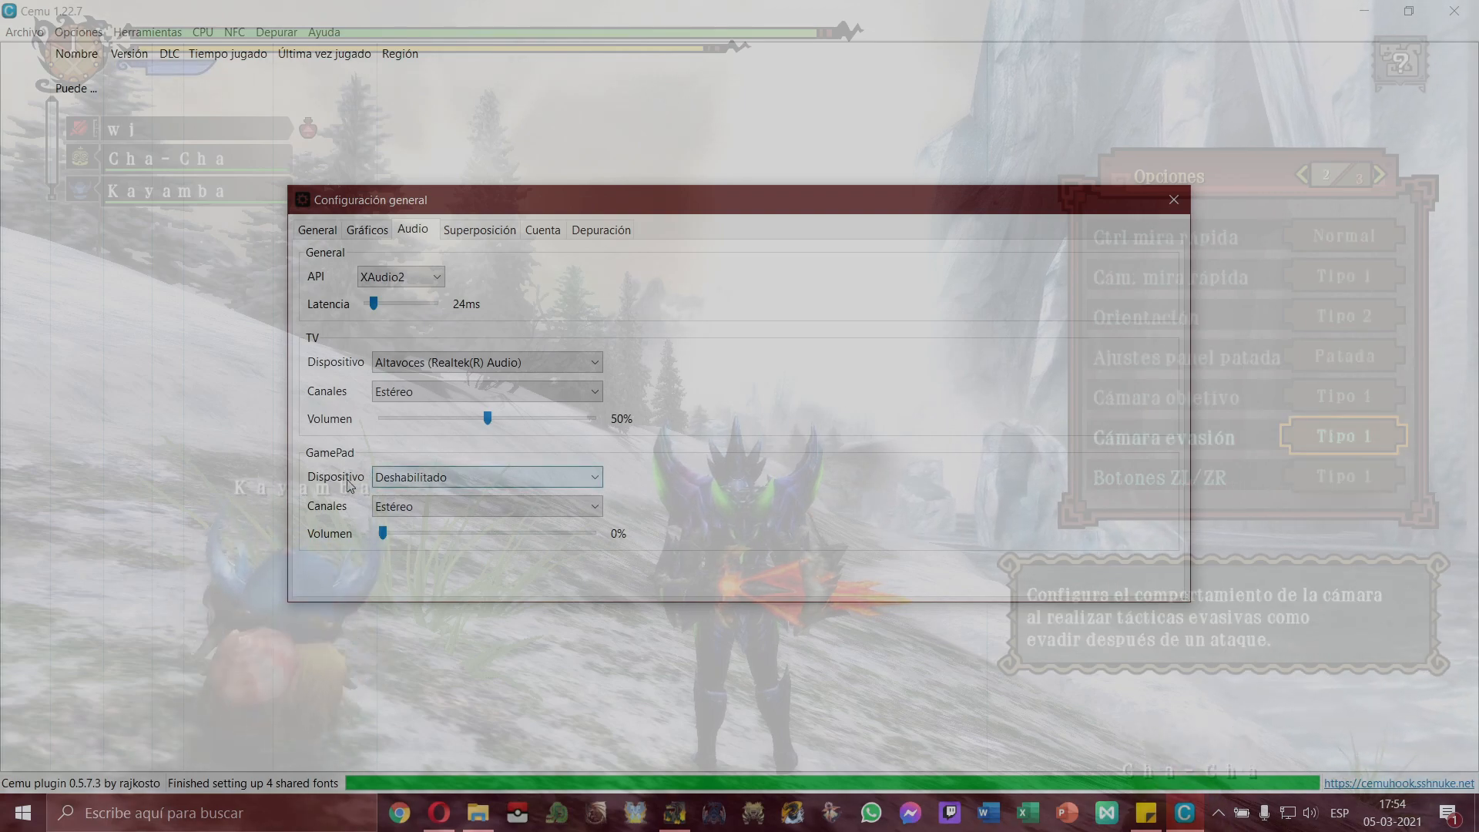
Step: Review the overlay and debugging settings, keeping the overlay position on Deshabilitado, and return to the general settings
{"action": "left_click", "coordinate": [489, 236]}
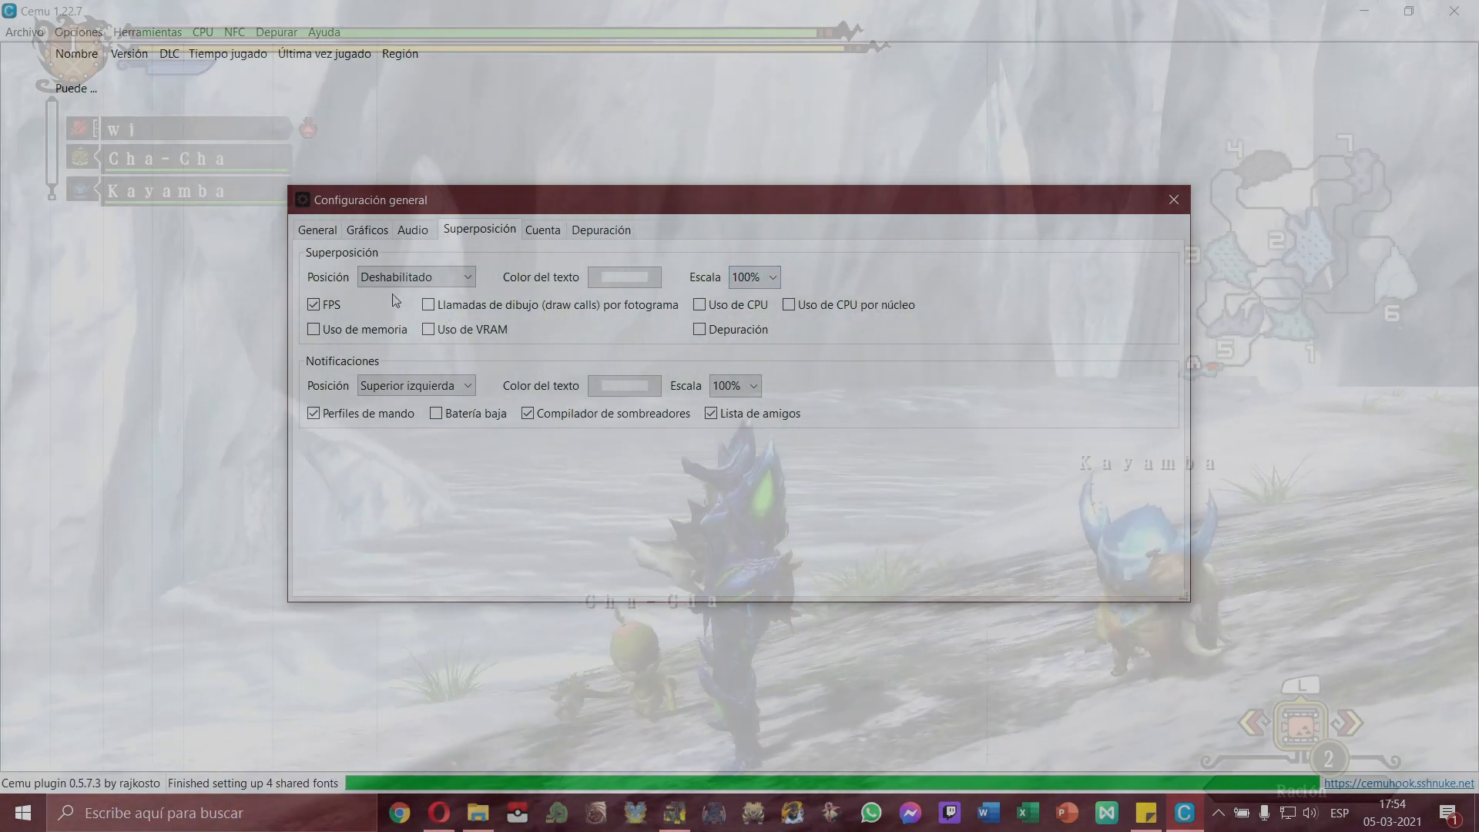
{"action": "left_click", "coordinate": [400, 282]}
{"action": "left_click", "coordinate": [562, 256]}
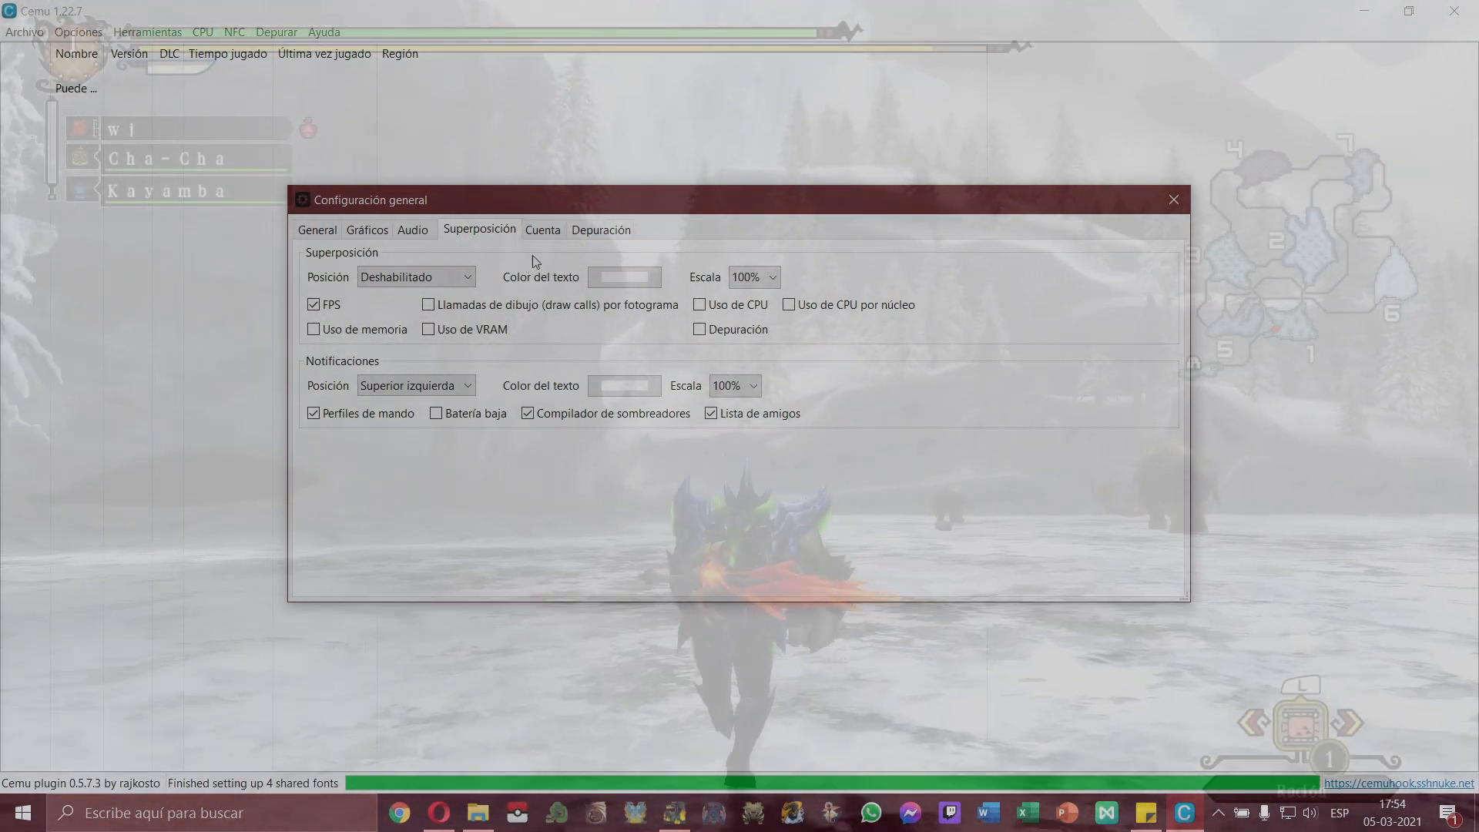
{"action": "left_click", "coordinate": [601, 234]}
{"action": "left_click", "coordinate": [499, 236]}
{"action": "left_click", "coordinate": [327, 234]}
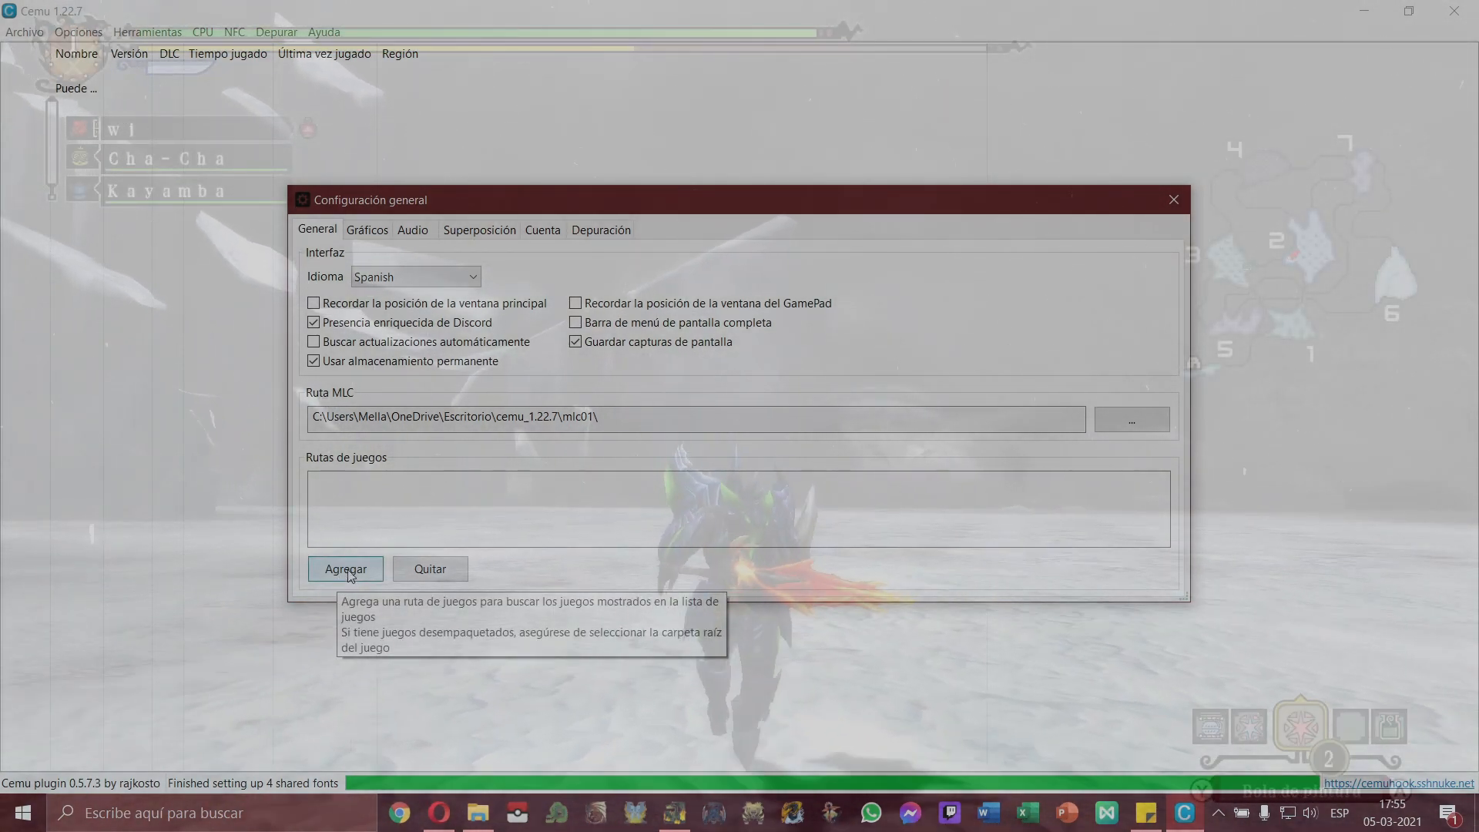
Step: Start adding a game path and browse to the WIIU folder in D:\Games\Rooms y juegos
{"action": "left_click", "coordinate": [346, 570]}
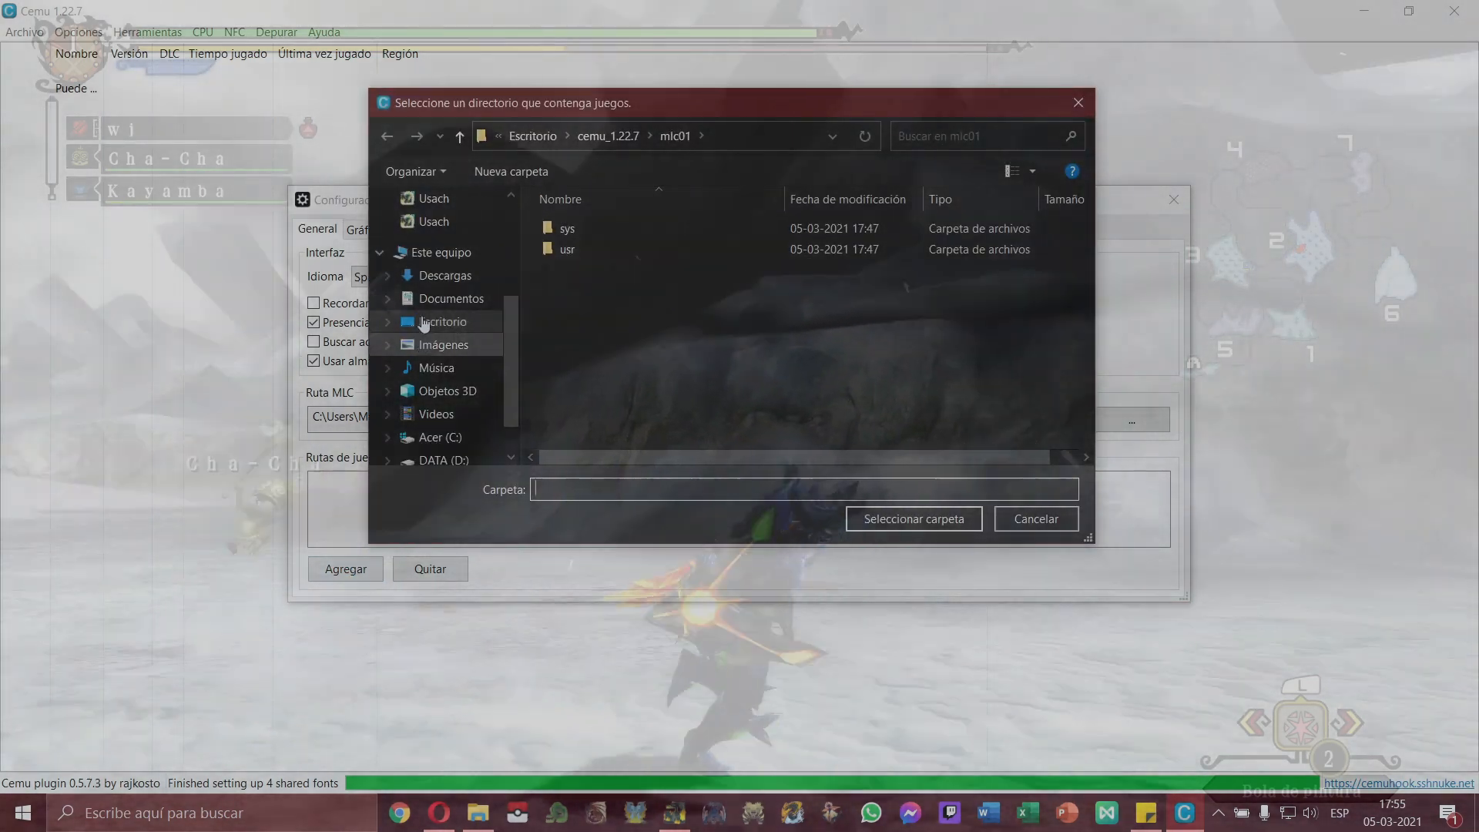
{"action": "left_click", "coordinate": [423, 322]}
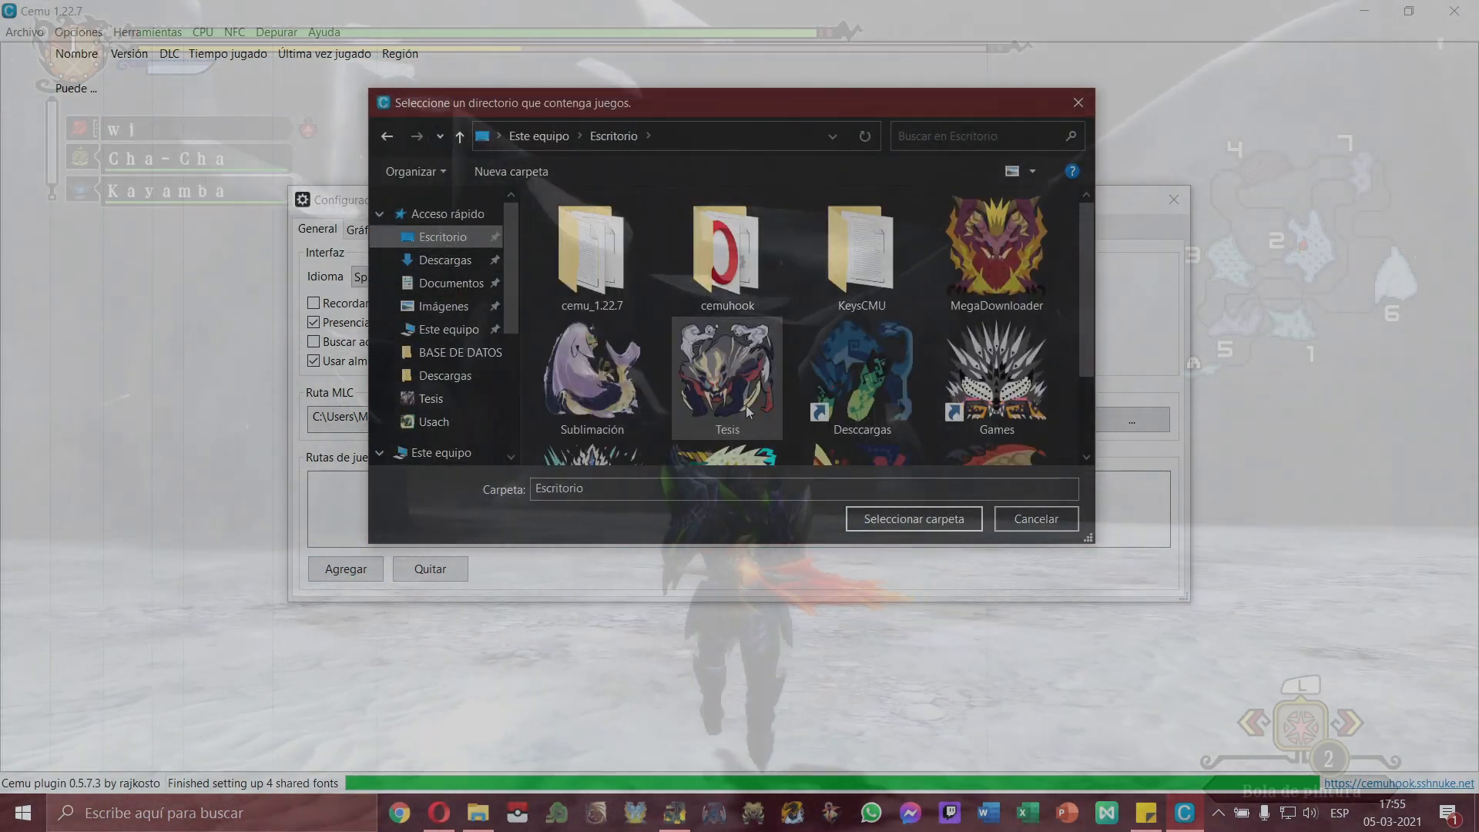
{"action": "double_click", "coordinate": [969, 279]}
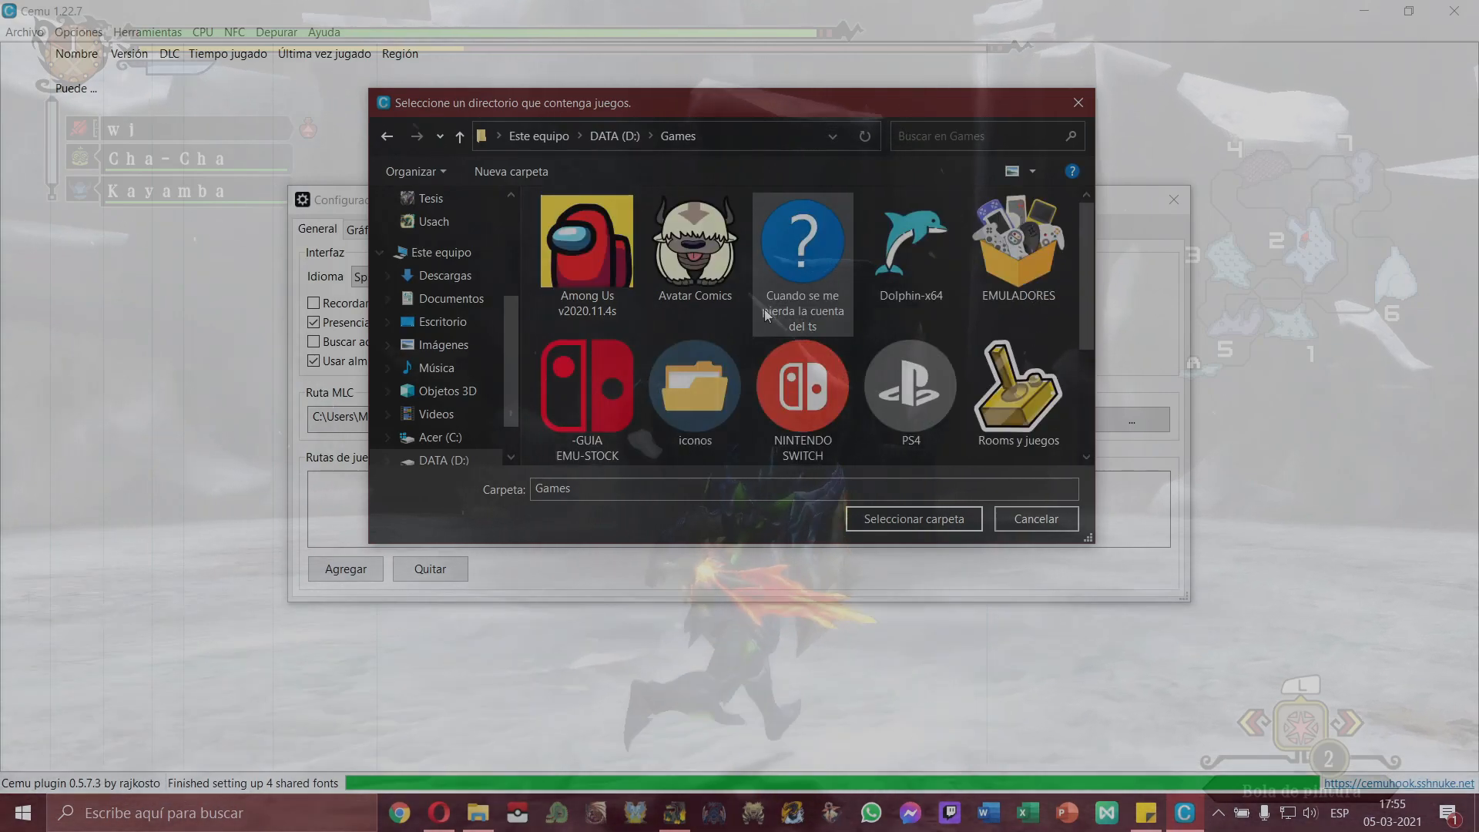
{"action": "double_click", "coordinate": [1002, 393]}
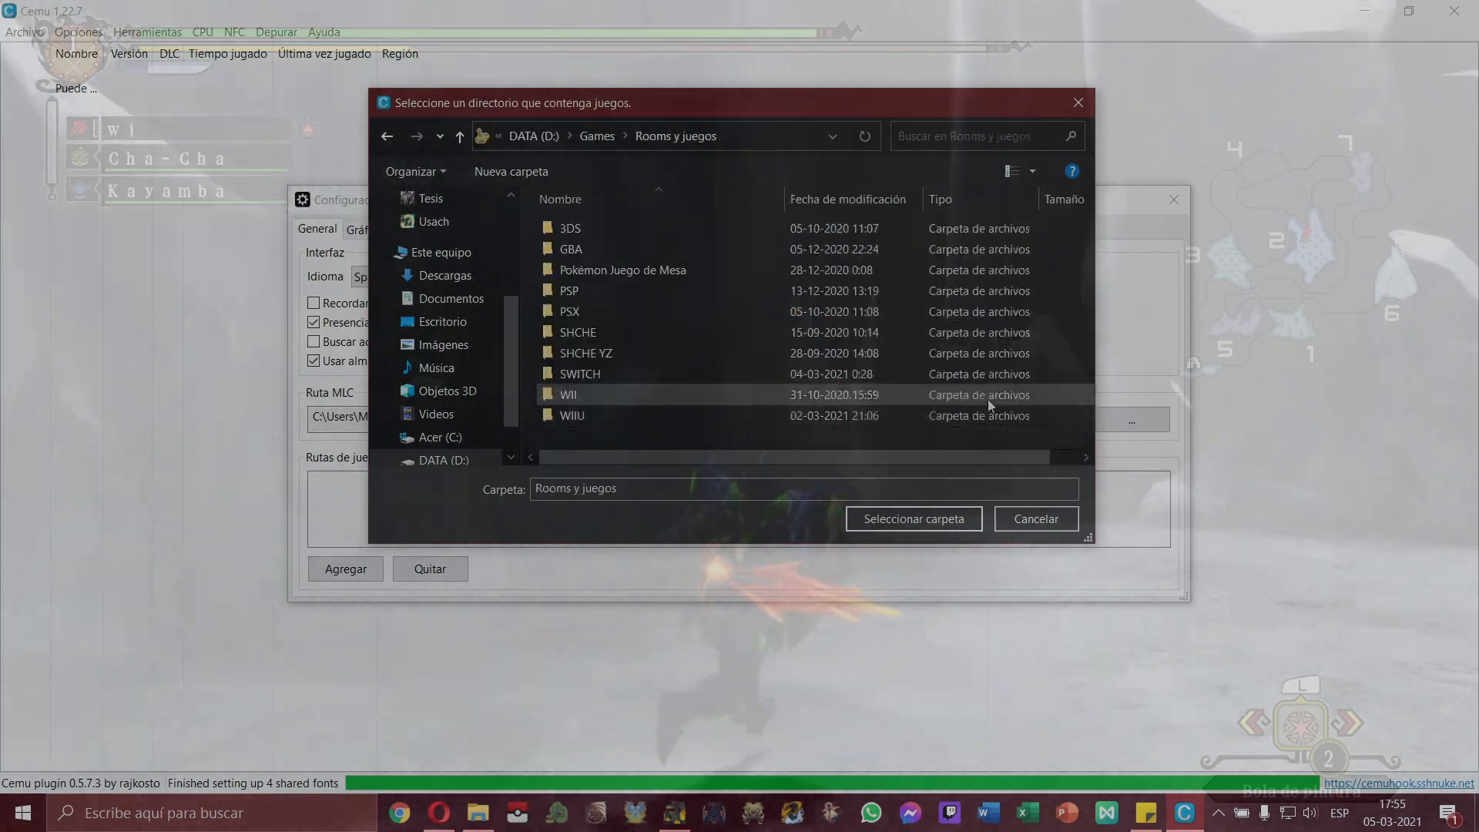
{"action": "double_click", "coordinate": [634, 418]}
{"action": "left_click", "coordinate": [601, 228]}
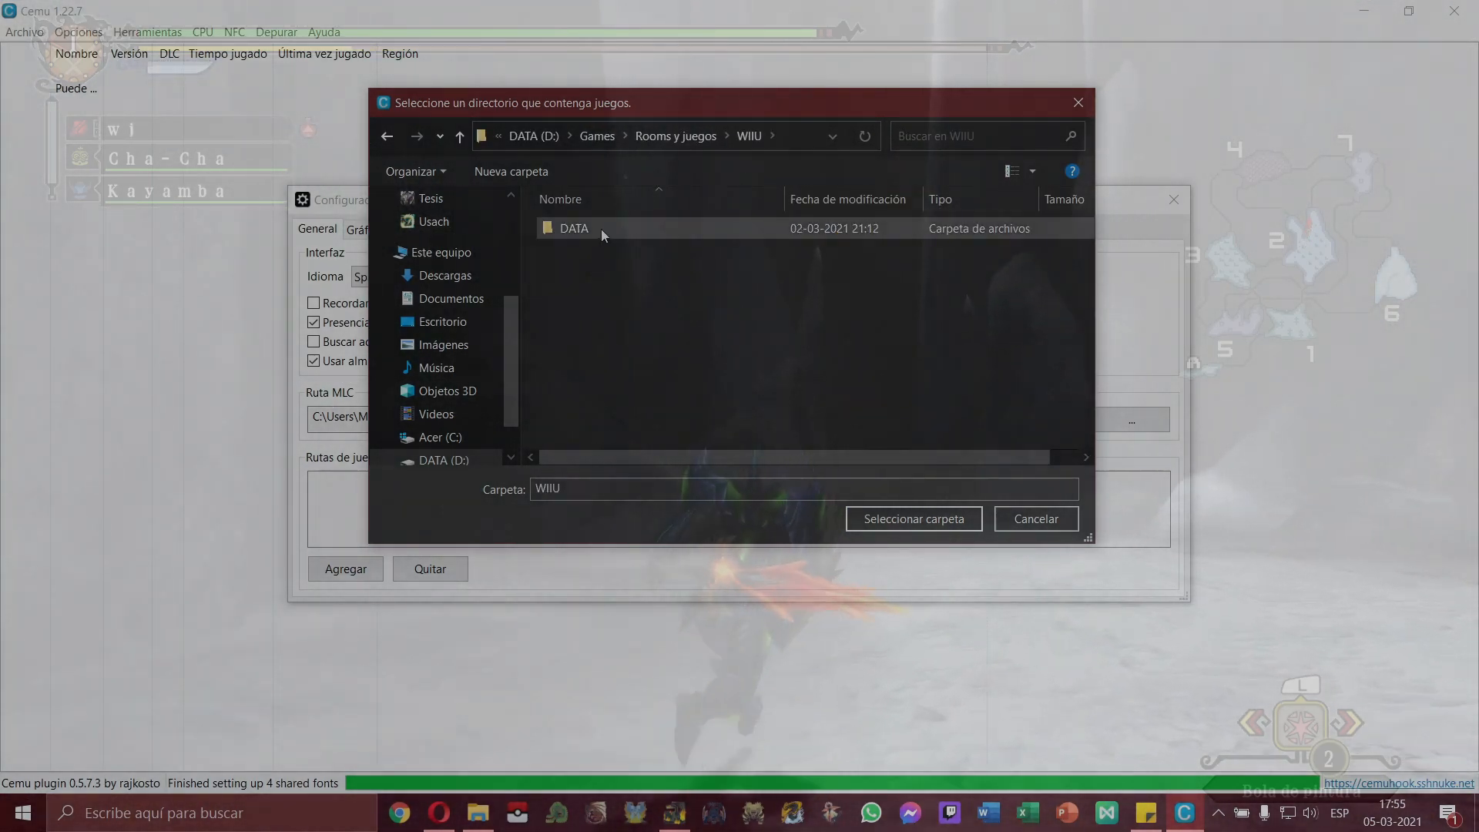
Step: Add DATA\EMULATORS\Cemu\GAMES\MONSTER HUNTER 3 ULTIMATE [AHDE]\code inside WIIU as the game path and close the general settings
{"action": "double_click", "coordinate": [601, 229]}
{"action": "left_click", "coordinate": [603, 229]}
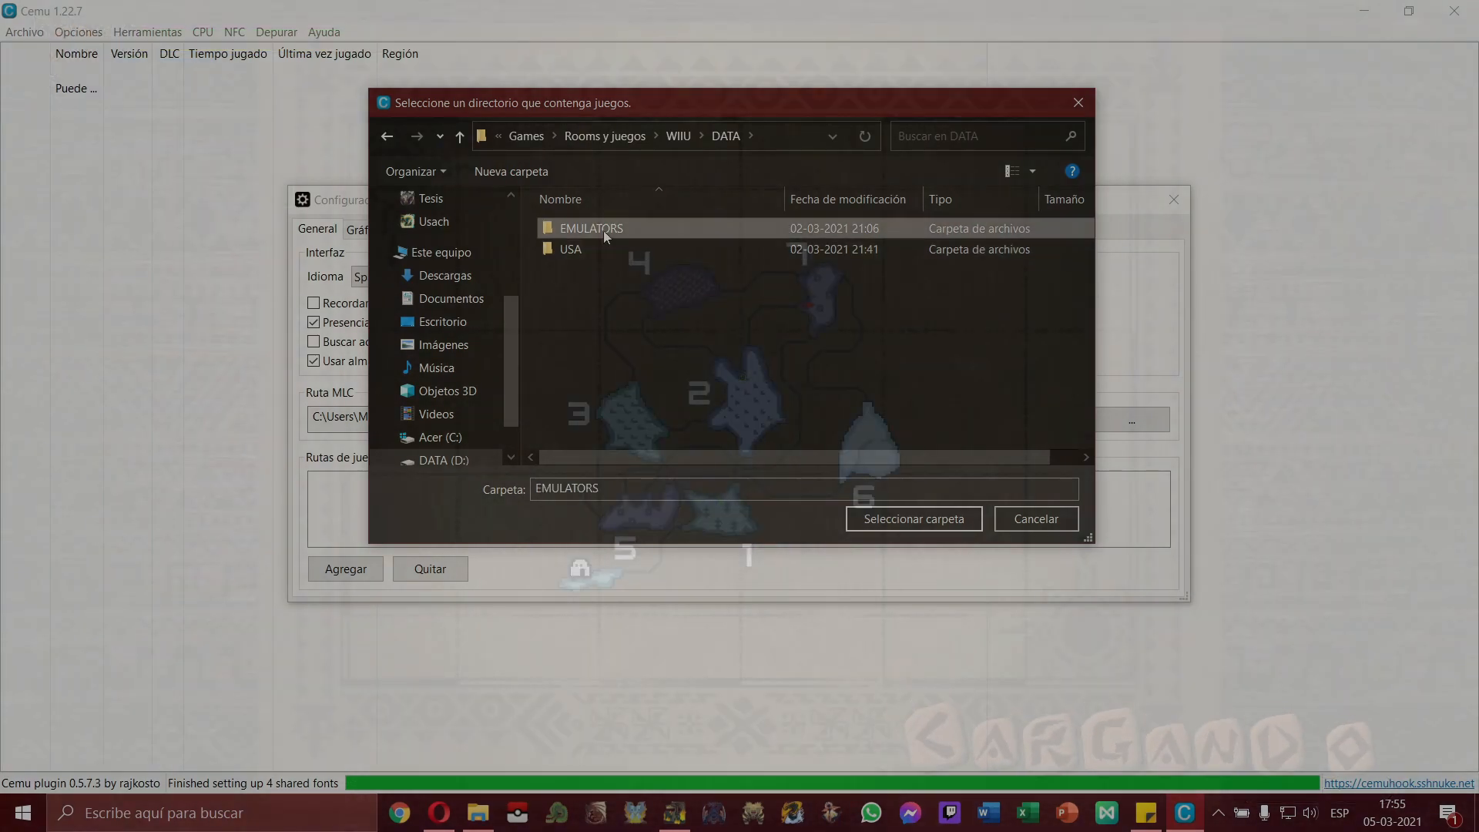
{"action": "double_click", "coordinate": [603, 230]}
{"action": "left_click", "coordinate": [609, 229]}
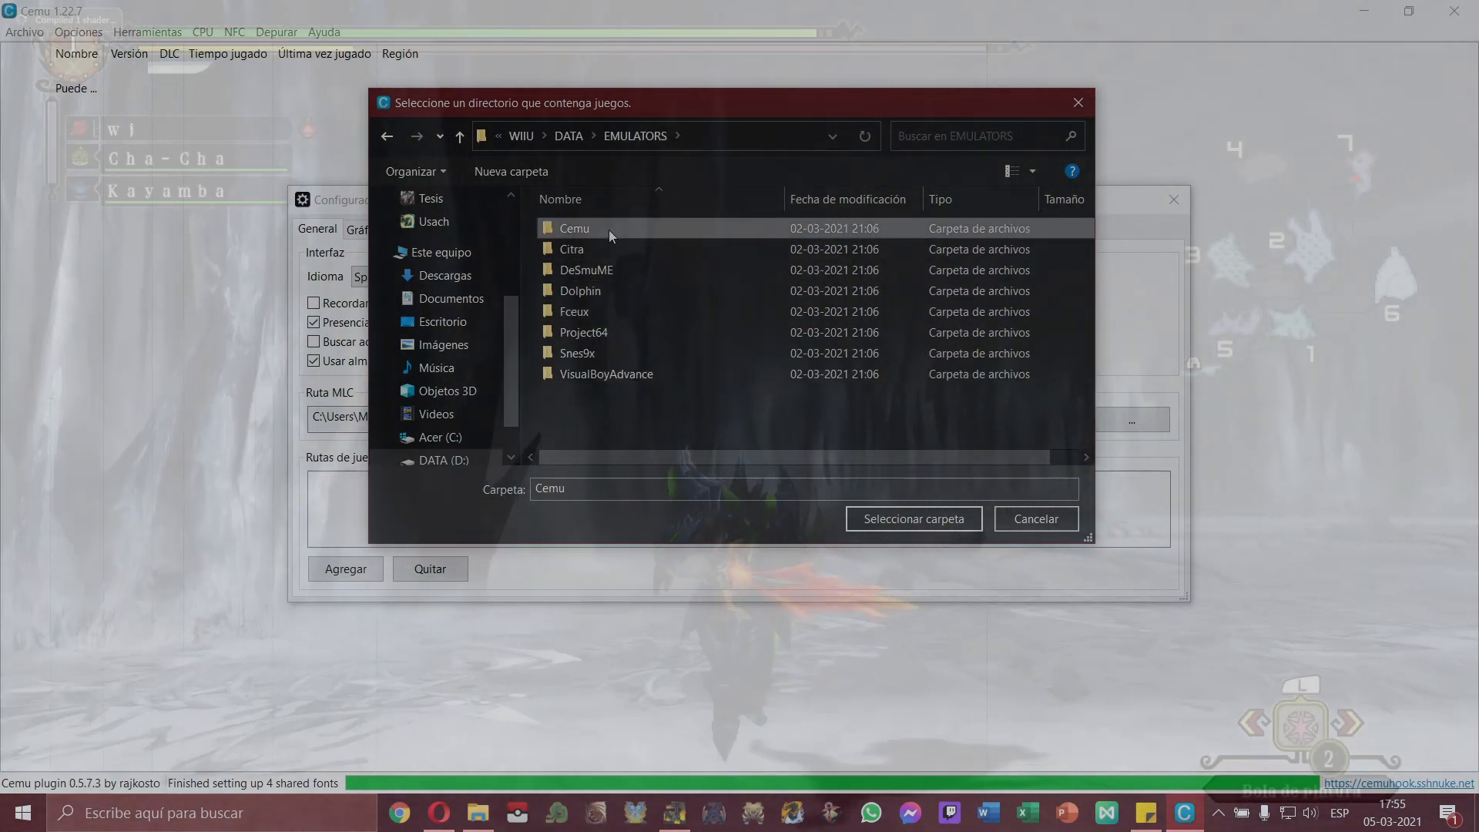
{"action": "double_click", "coordinate": [609, 230]}
{"action": "double_click", "coordinate": [601, 251]}
{"action": "double_click", "coordinate": [602, 231]}
{"action": "left_click", "coordinate": [603, 232]}
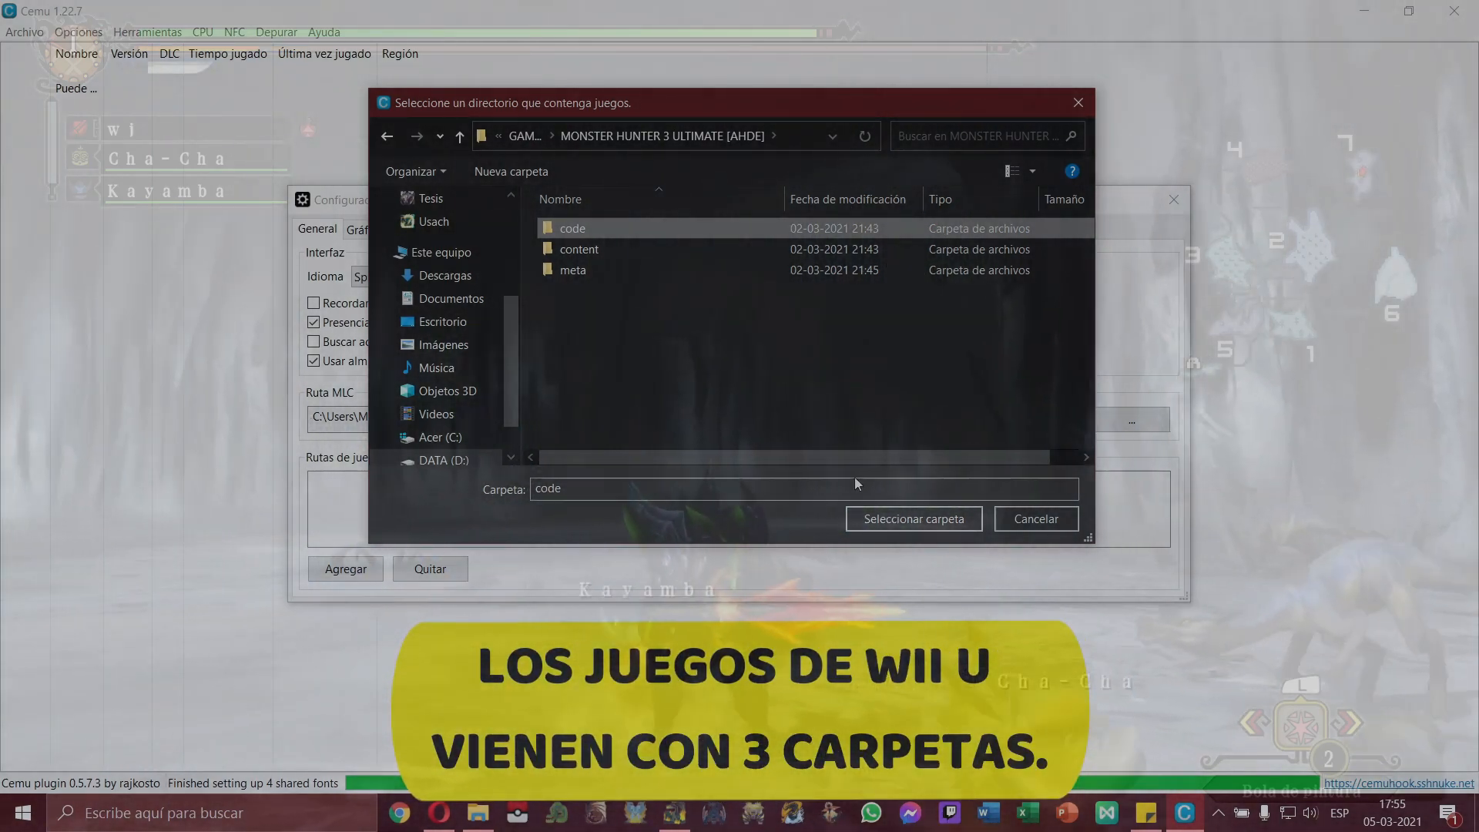
{"action": "left_click", "coordinate": [896, 520]}
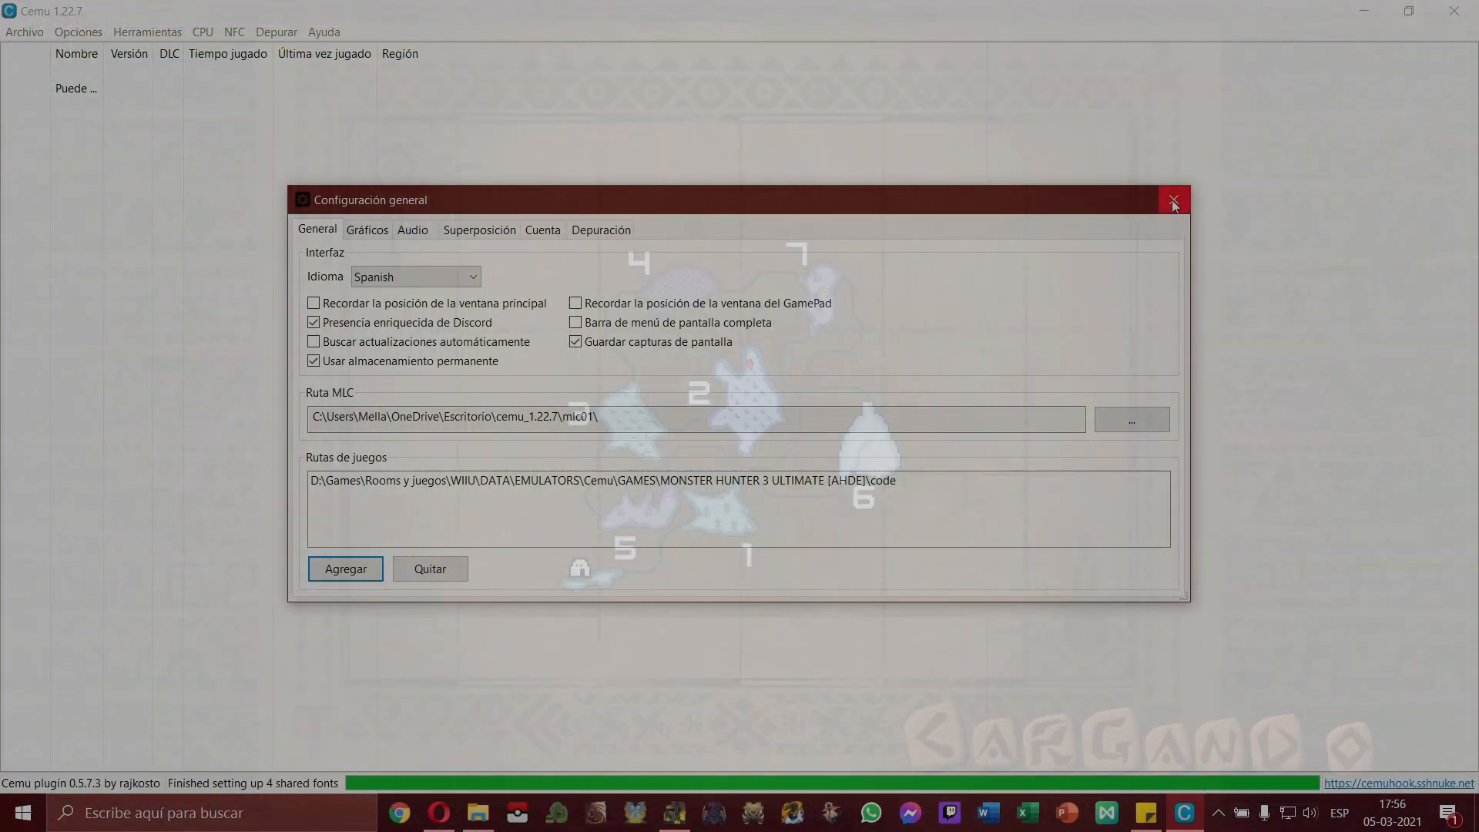
{"action": "left_click", "coordinate": [1174, 202]}
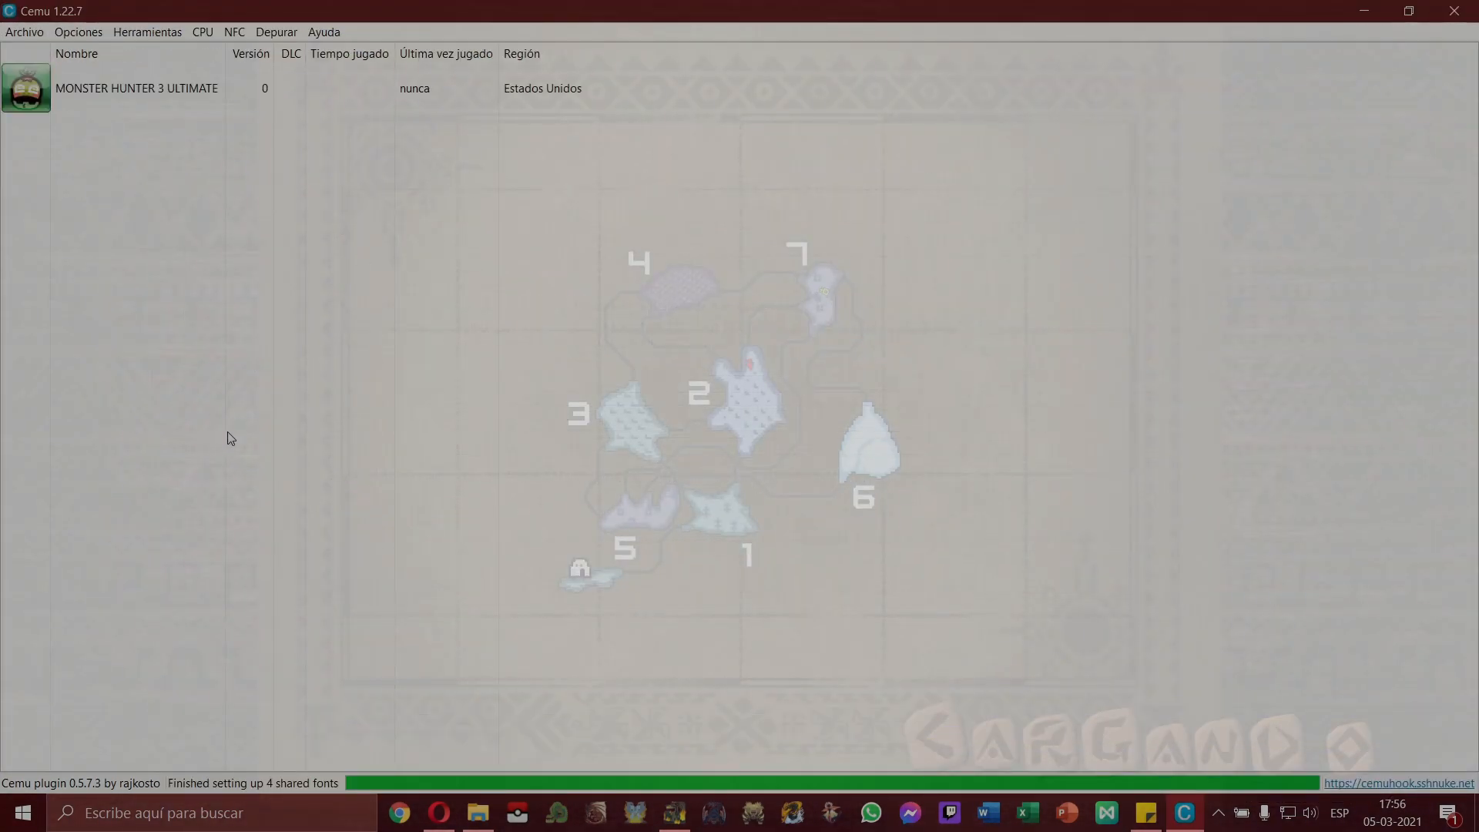
Step: Open the input configuration for Mando 1 and look through its saved profiles
{"action": "left_click", "coordinate": [102, 105]}
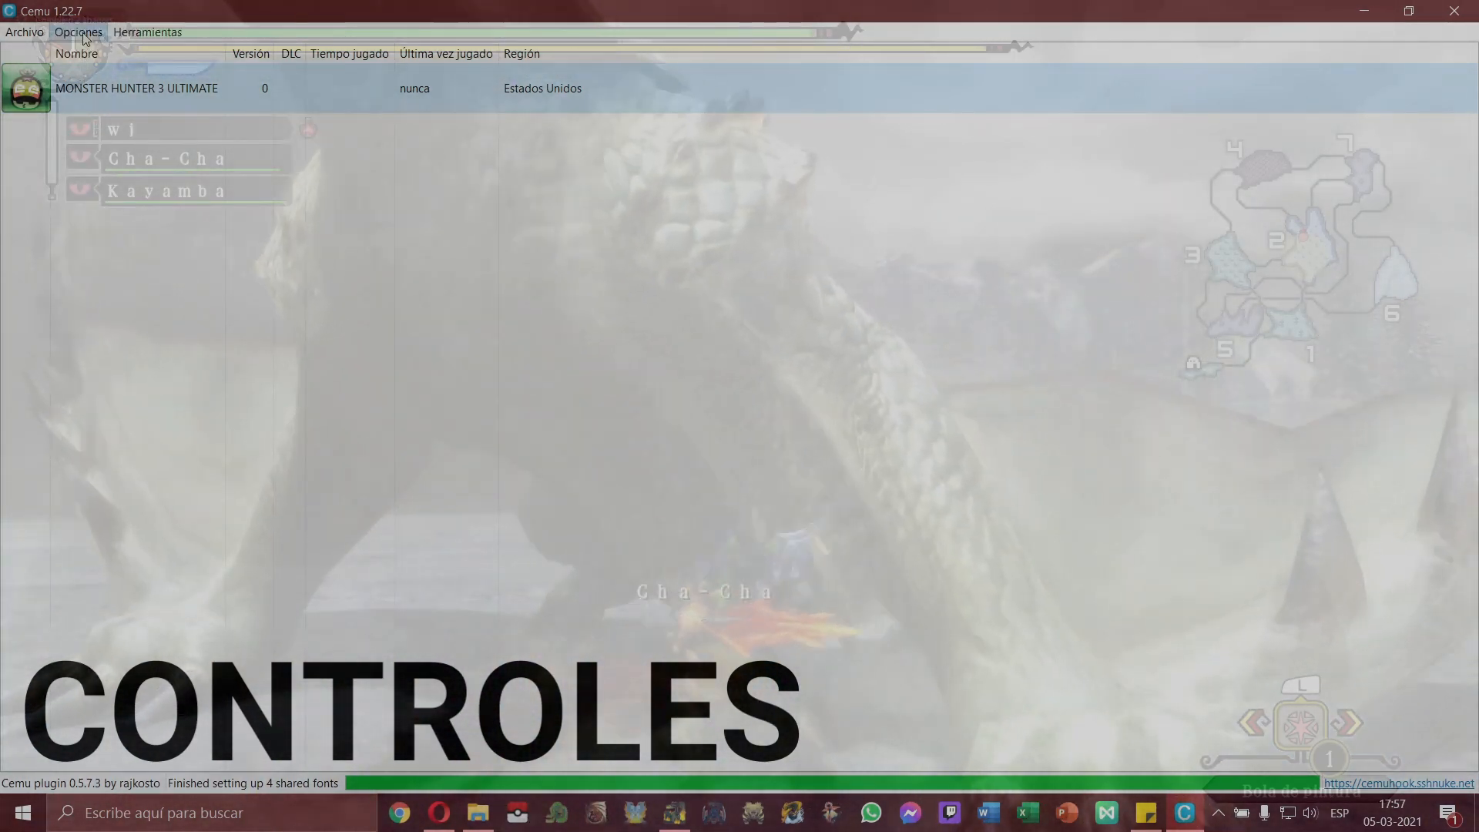
{"action": "left_click", "coordinate": [79, 32]}
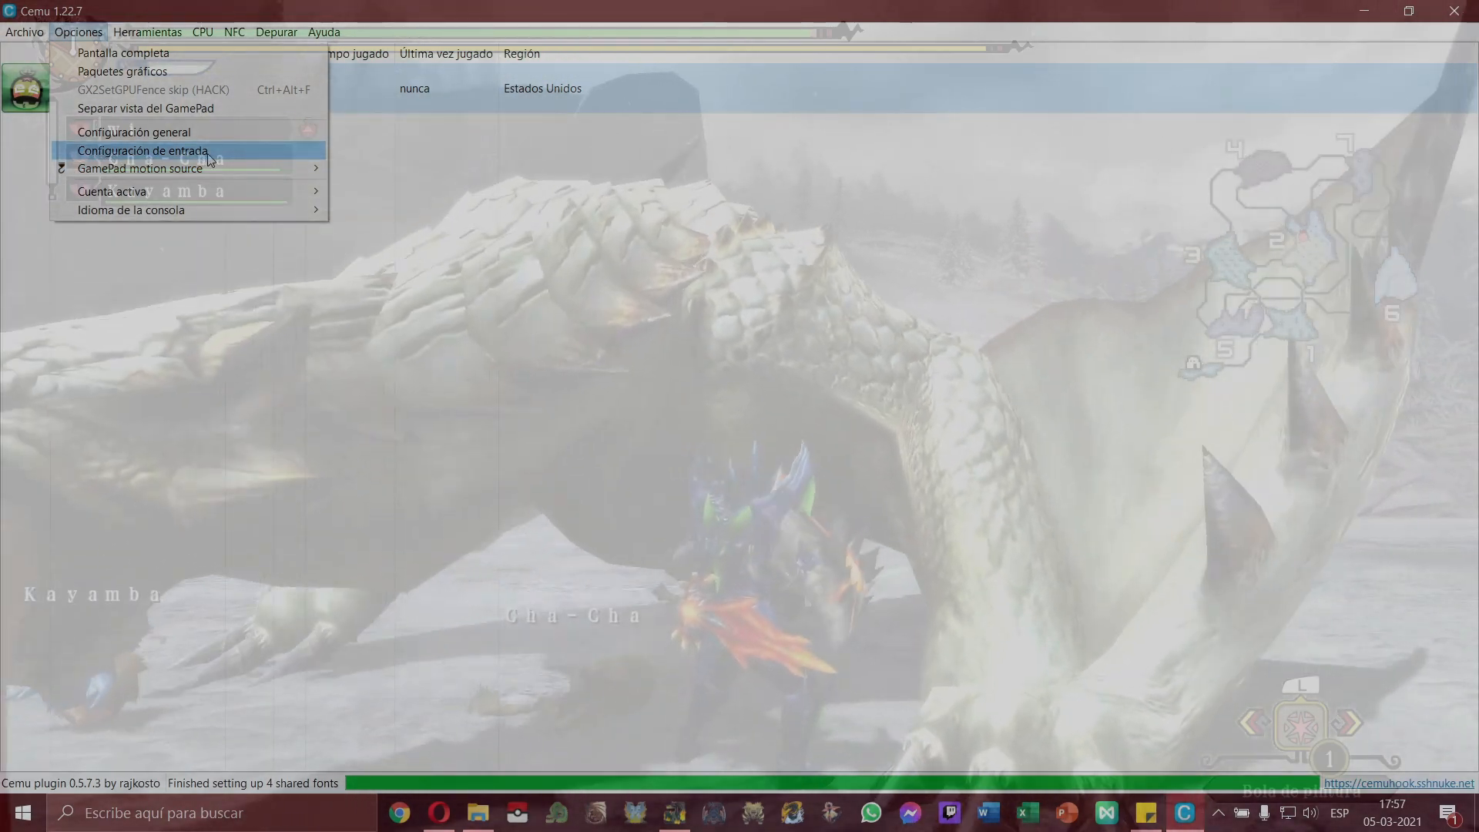
{"action": "left_click", "coordinate": [104, 153]}
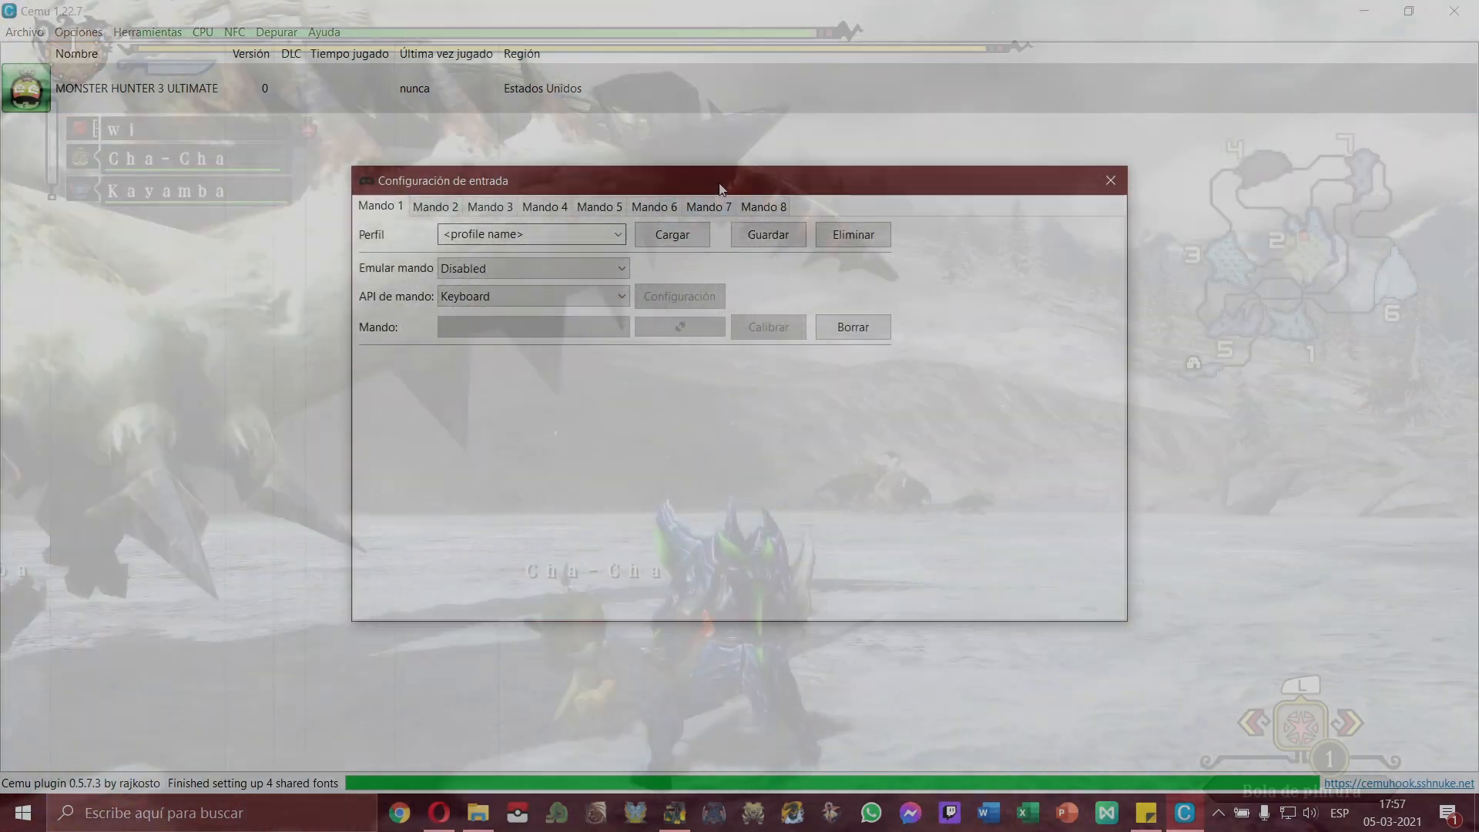
{"action": "left_click_drag", "start_coordinate": [722, 189], "coordinate": [715, 145]}
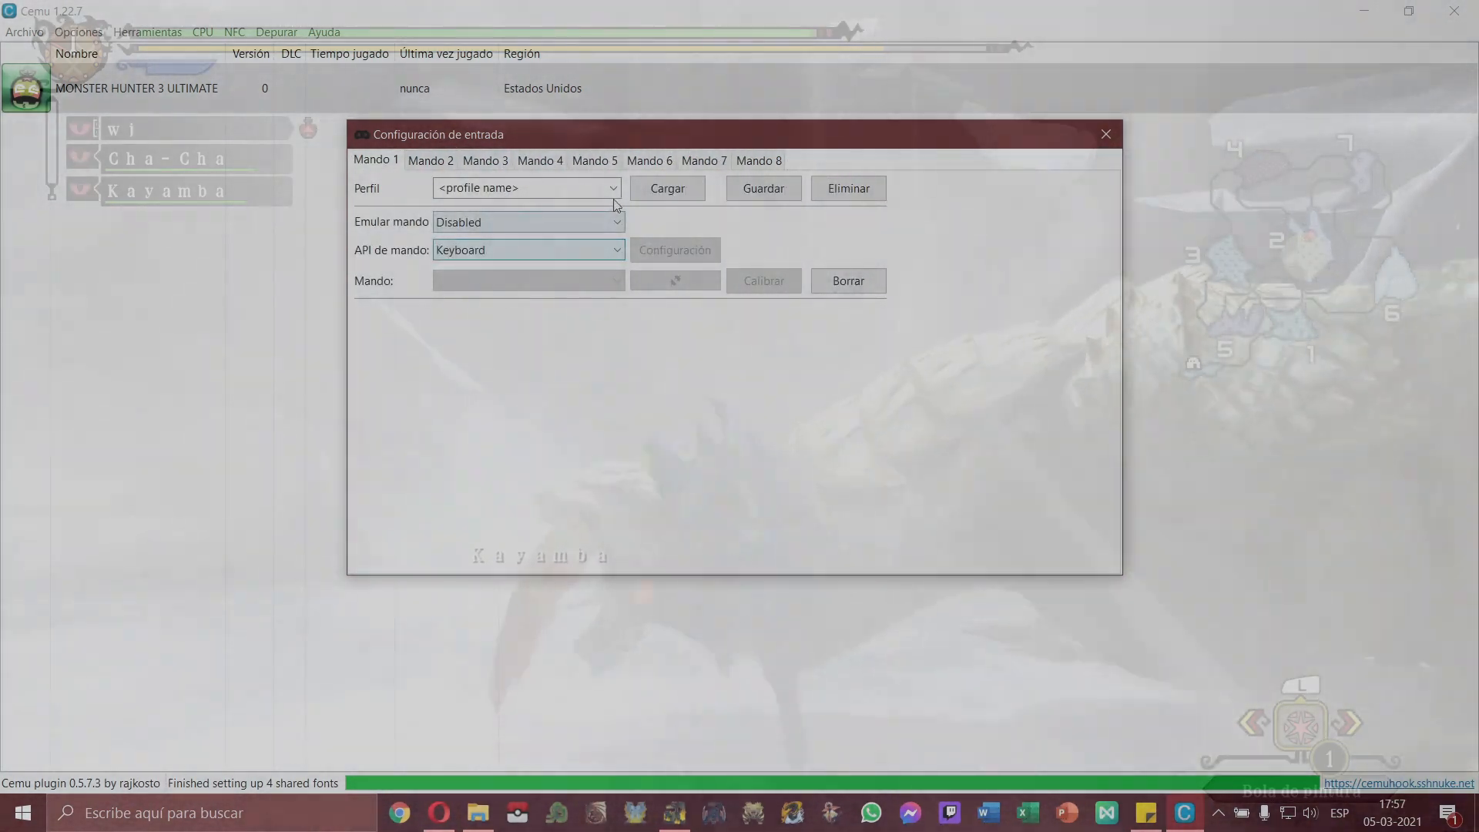
{"action": "left_click", "coordinate": [613, 189]}
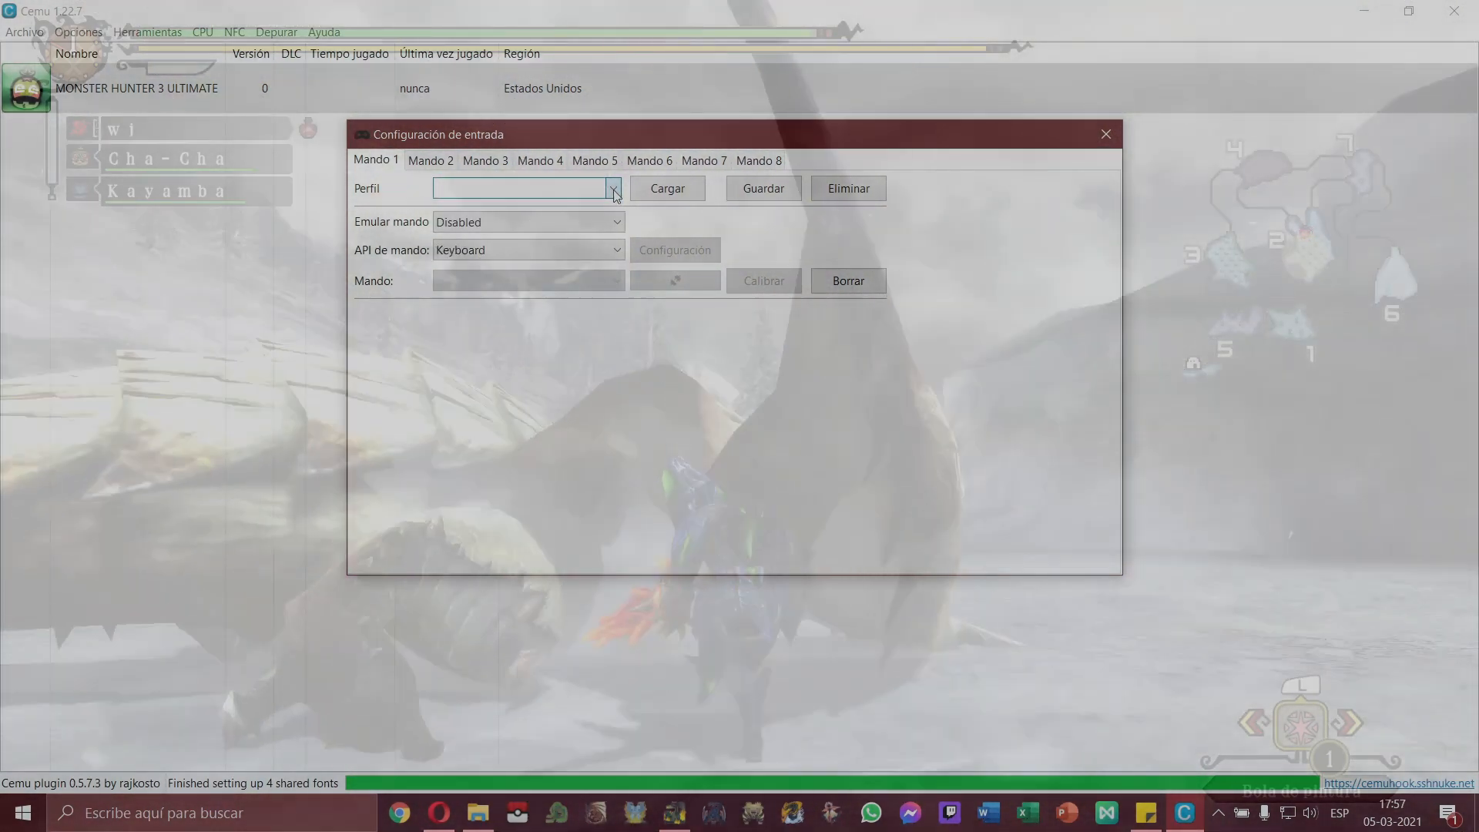
{"action": "left_click", "coordinate": [615, 192]}
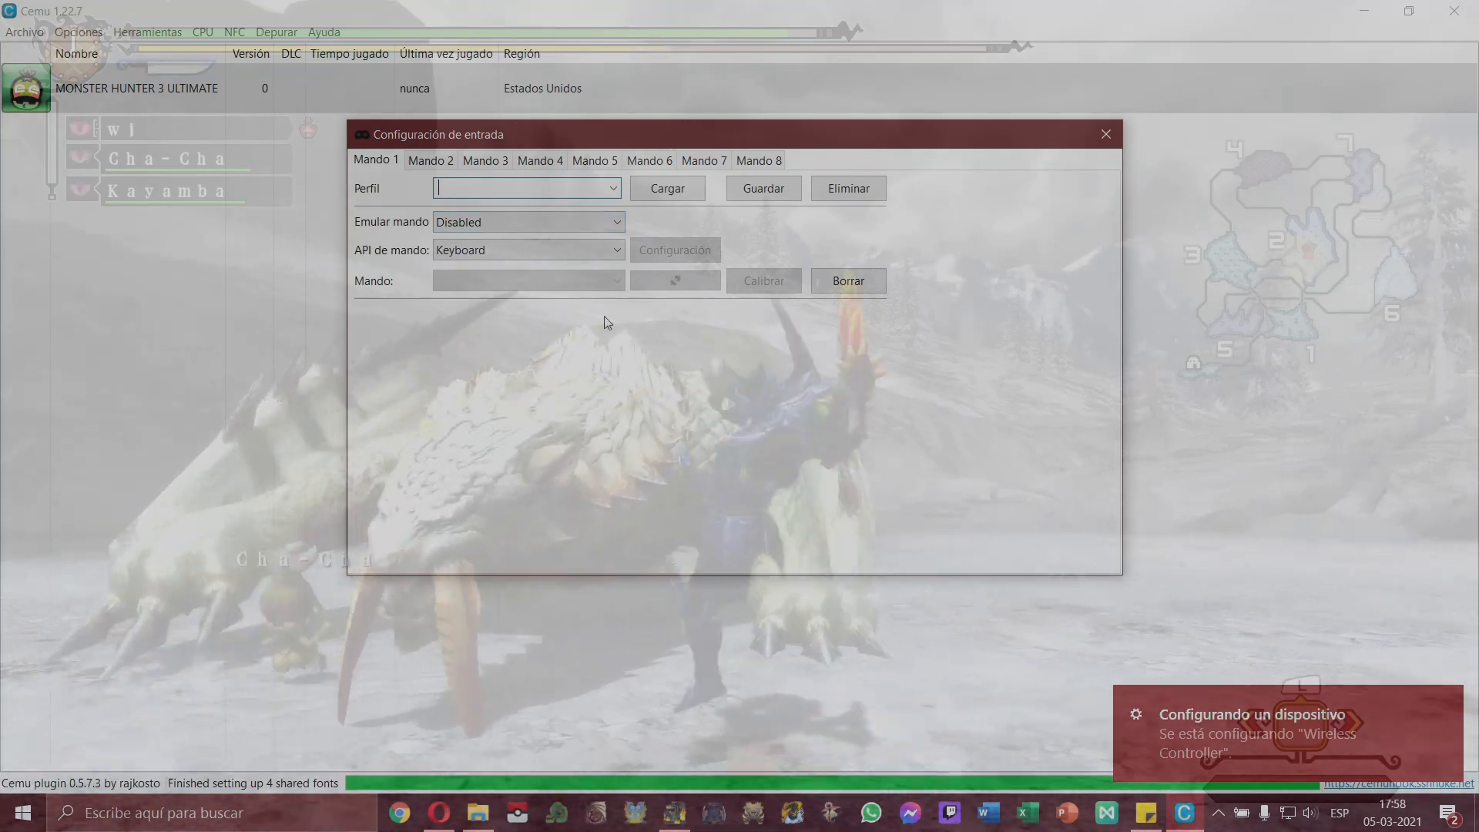
Step: Configure Mando 1 as a Wii U Pro Controller using DirectInput and Wireless Controller, and save the profile as mando plei
{"action": "left_click", "coordinate": [580, 225]}
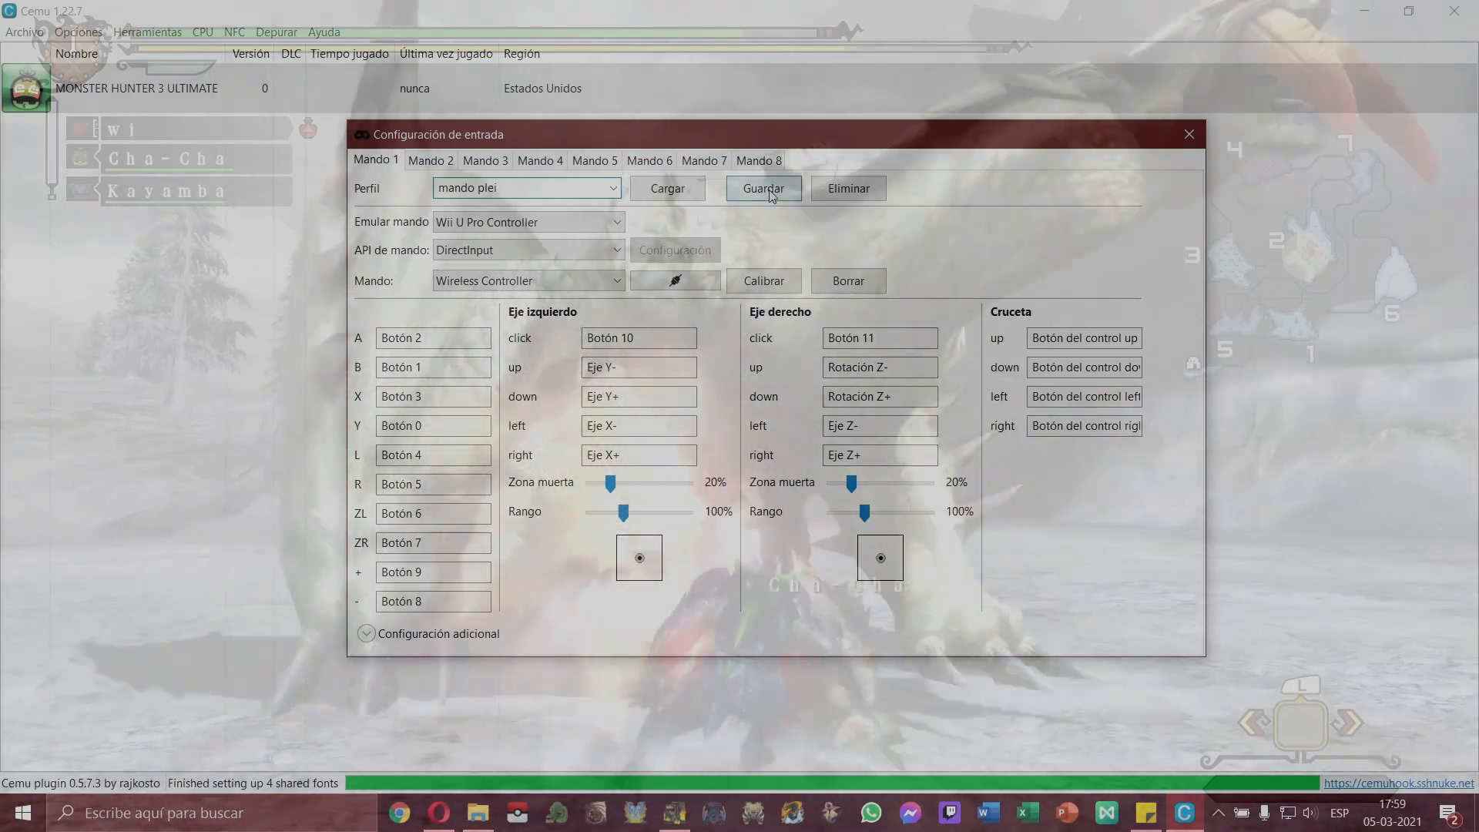
{"action": "left_click", "coordinate": [764, 188]}
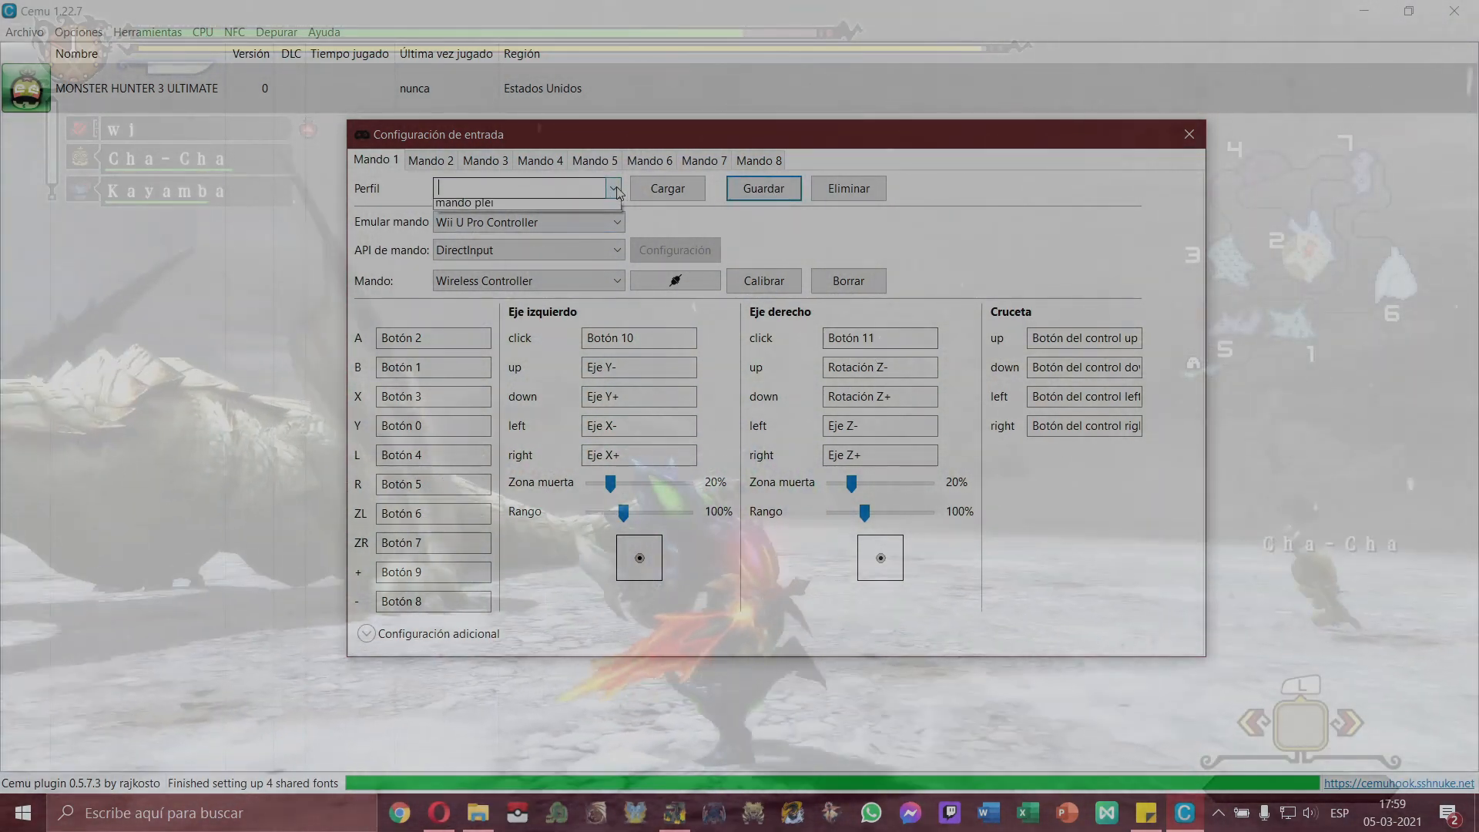
{"action": "left_click", "coordinate": [1017, 557]}
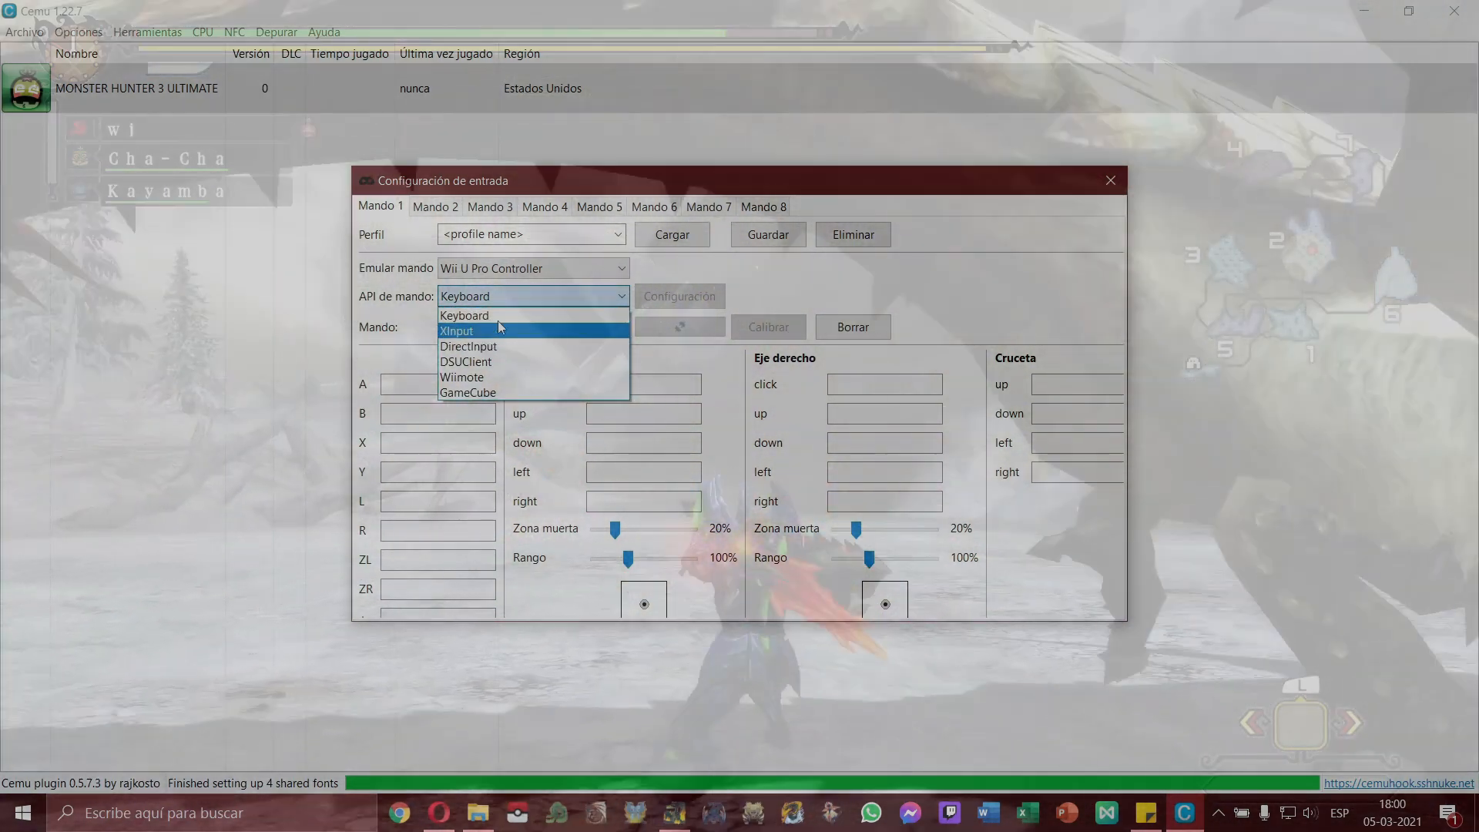
{"action": "left_click", "coordinate": [498, 347]}
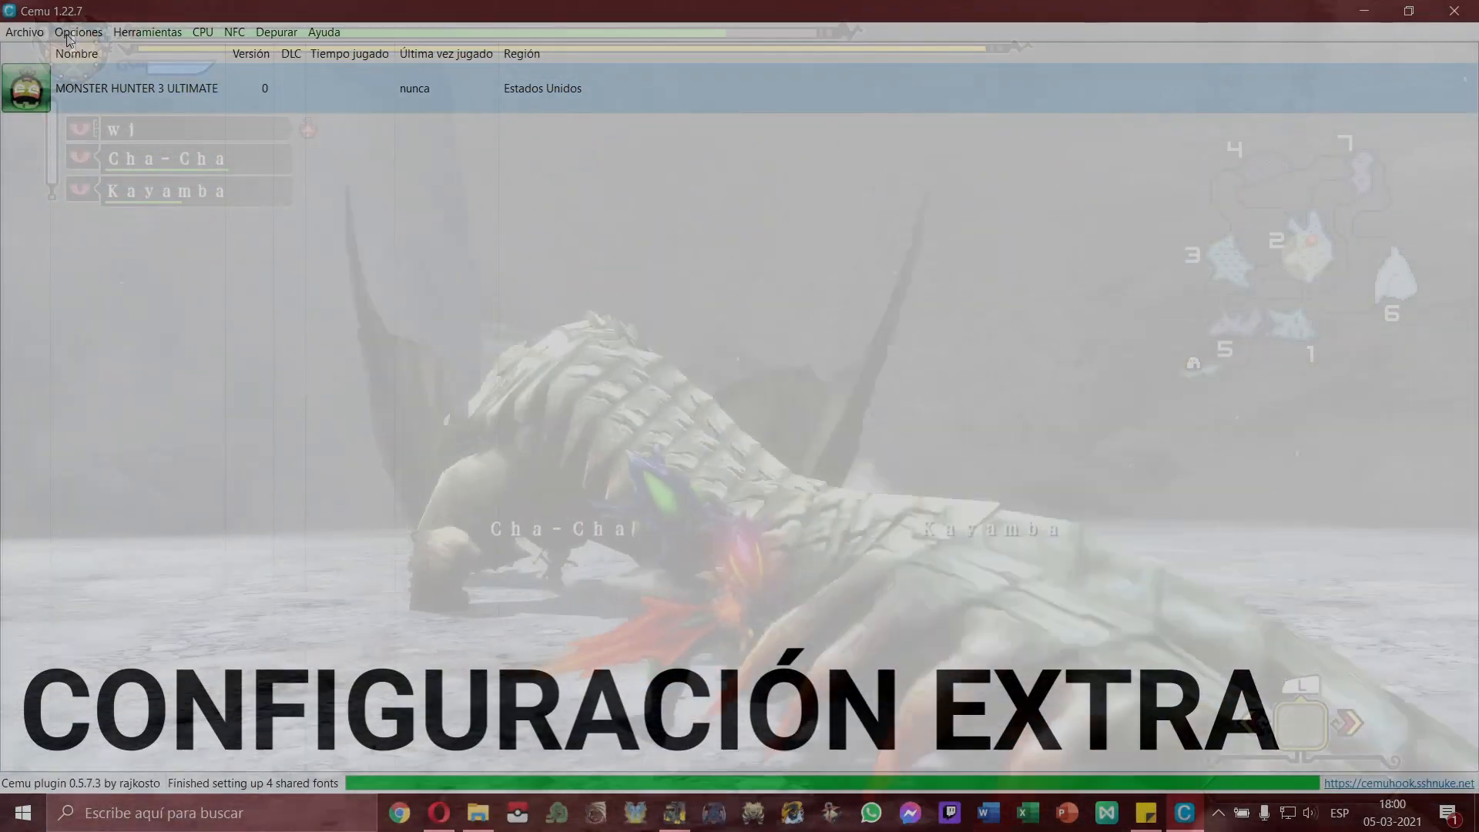
Step: Set the console language to español and keep the CPU affinity on All logical cores
{"action": "left_click", "coordinate": [69, 35]}
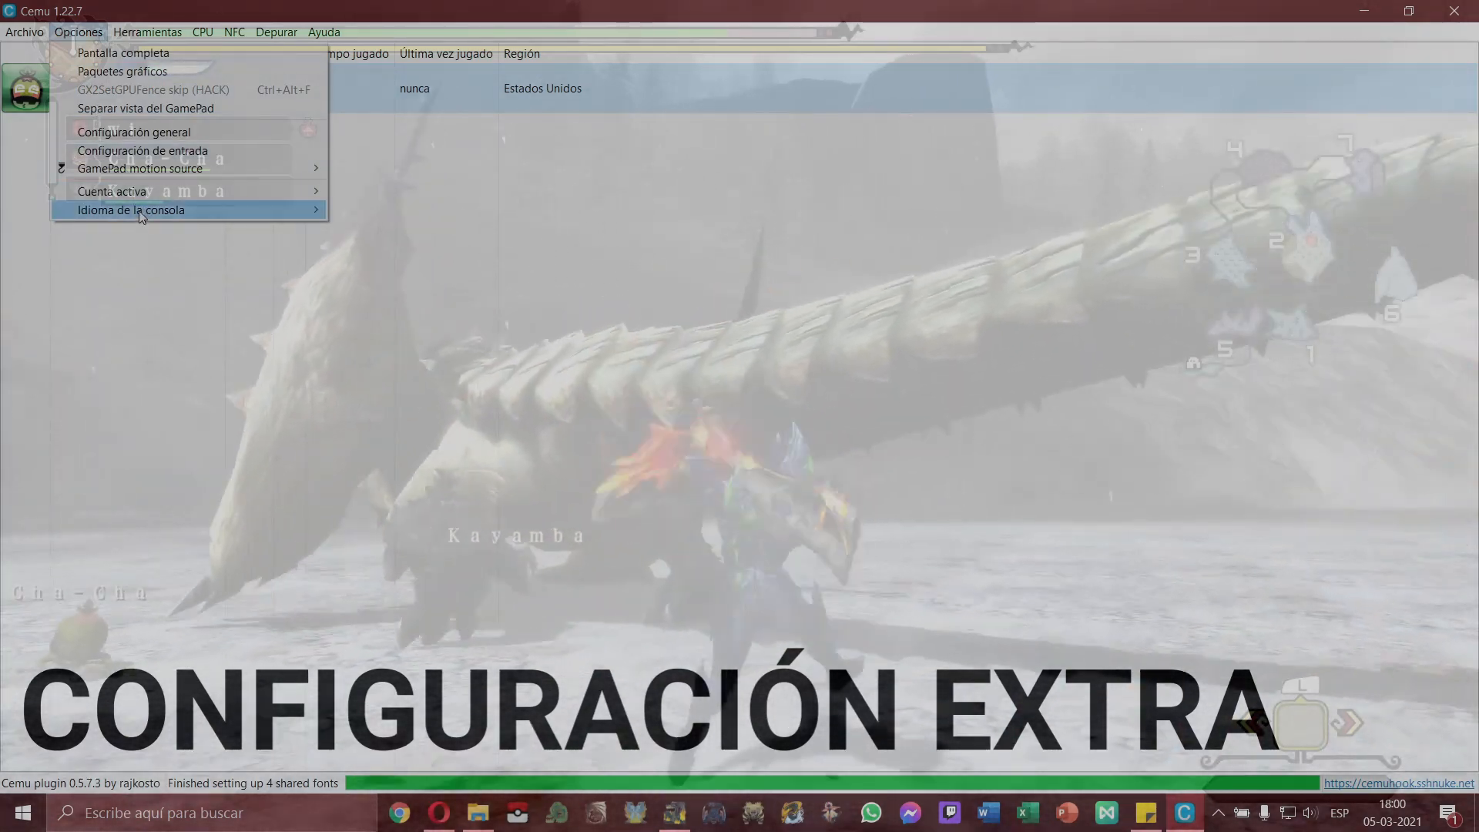
{"action": "mouse_move", "coordinate": [231, 210]}
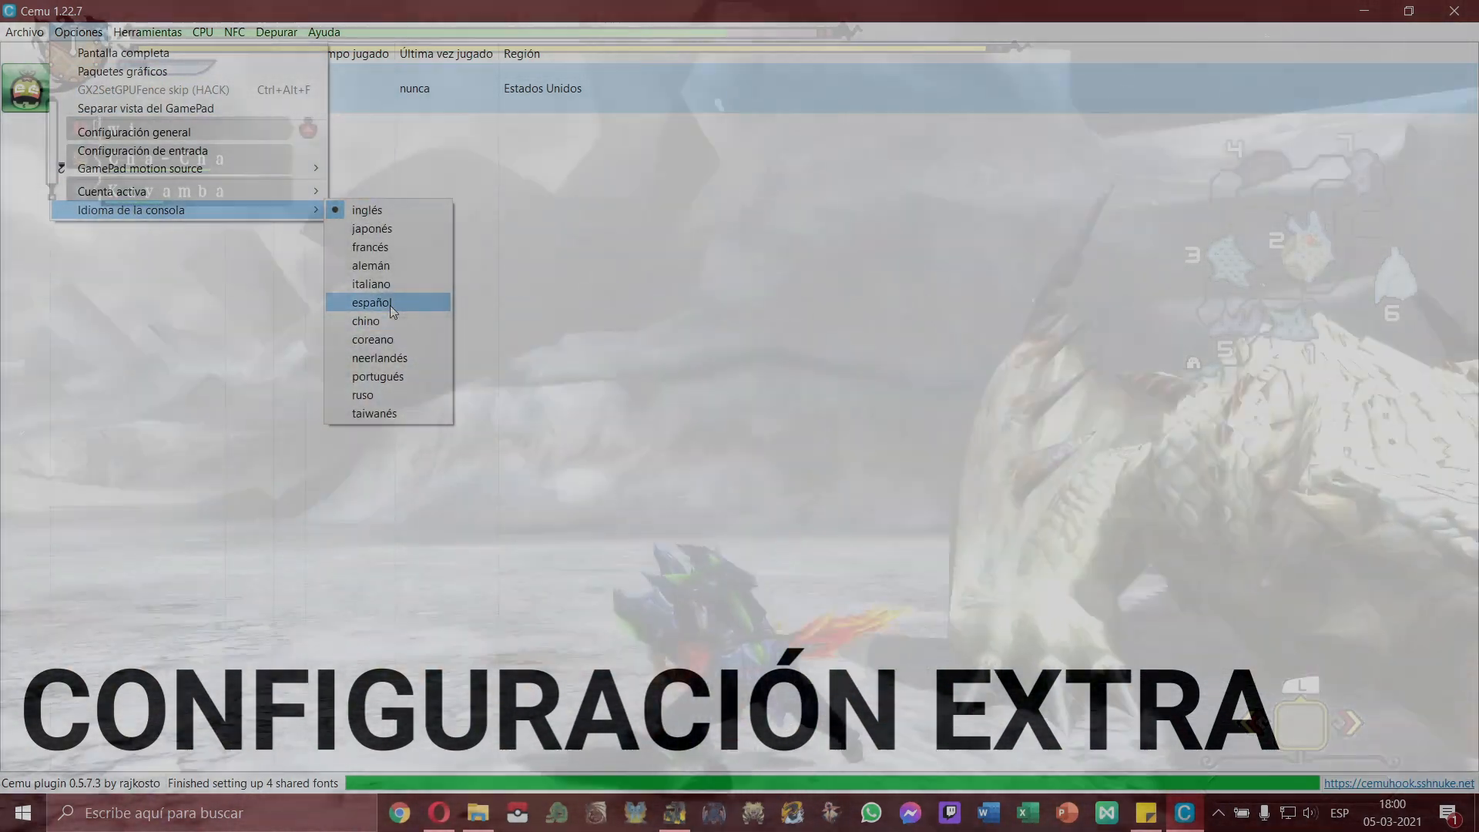
{"action": "left_click", "coordinate": [389, 305]}
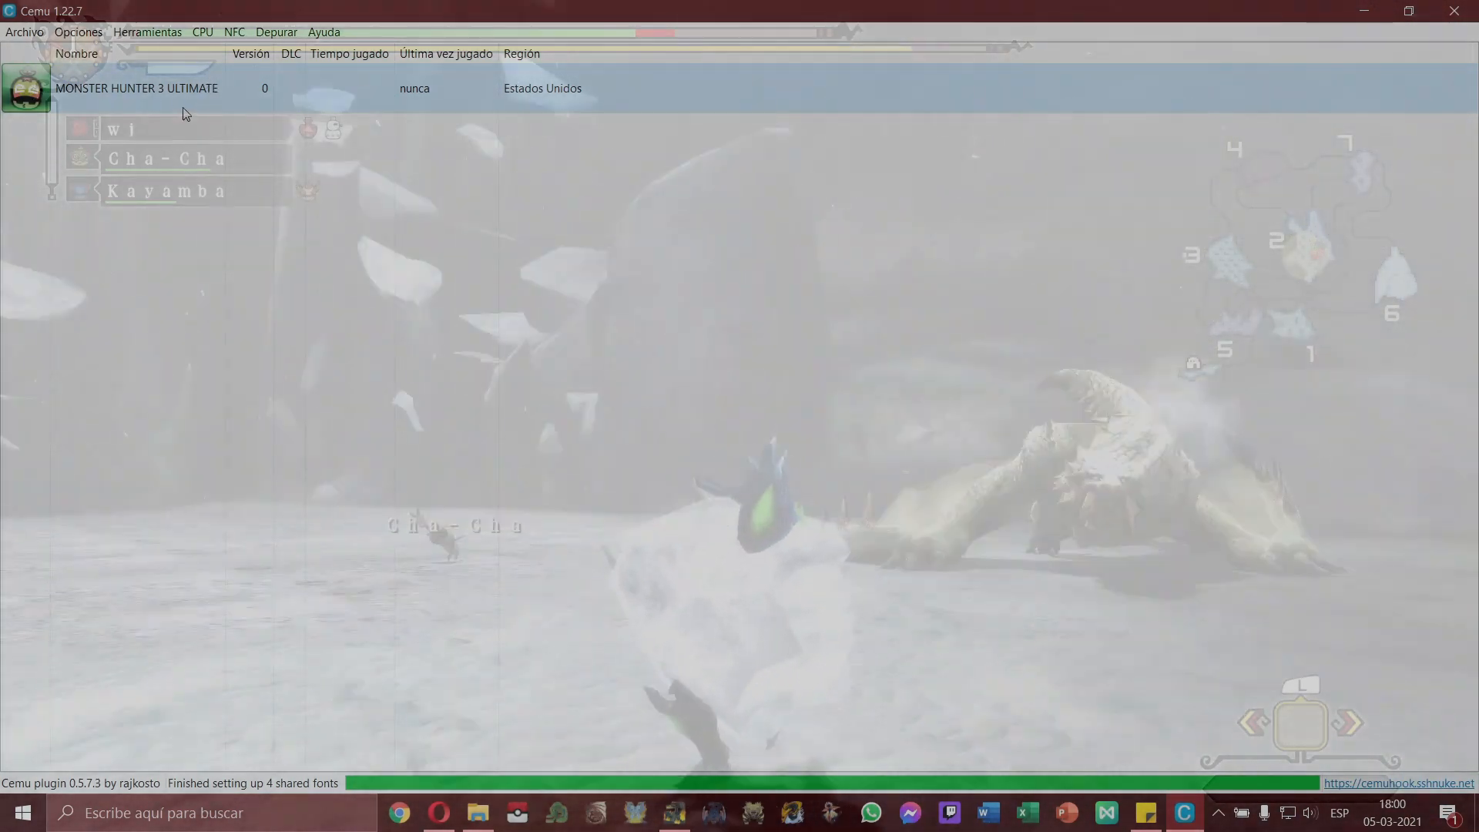
{"action": "left_click", "coordinate": [203, 32]}
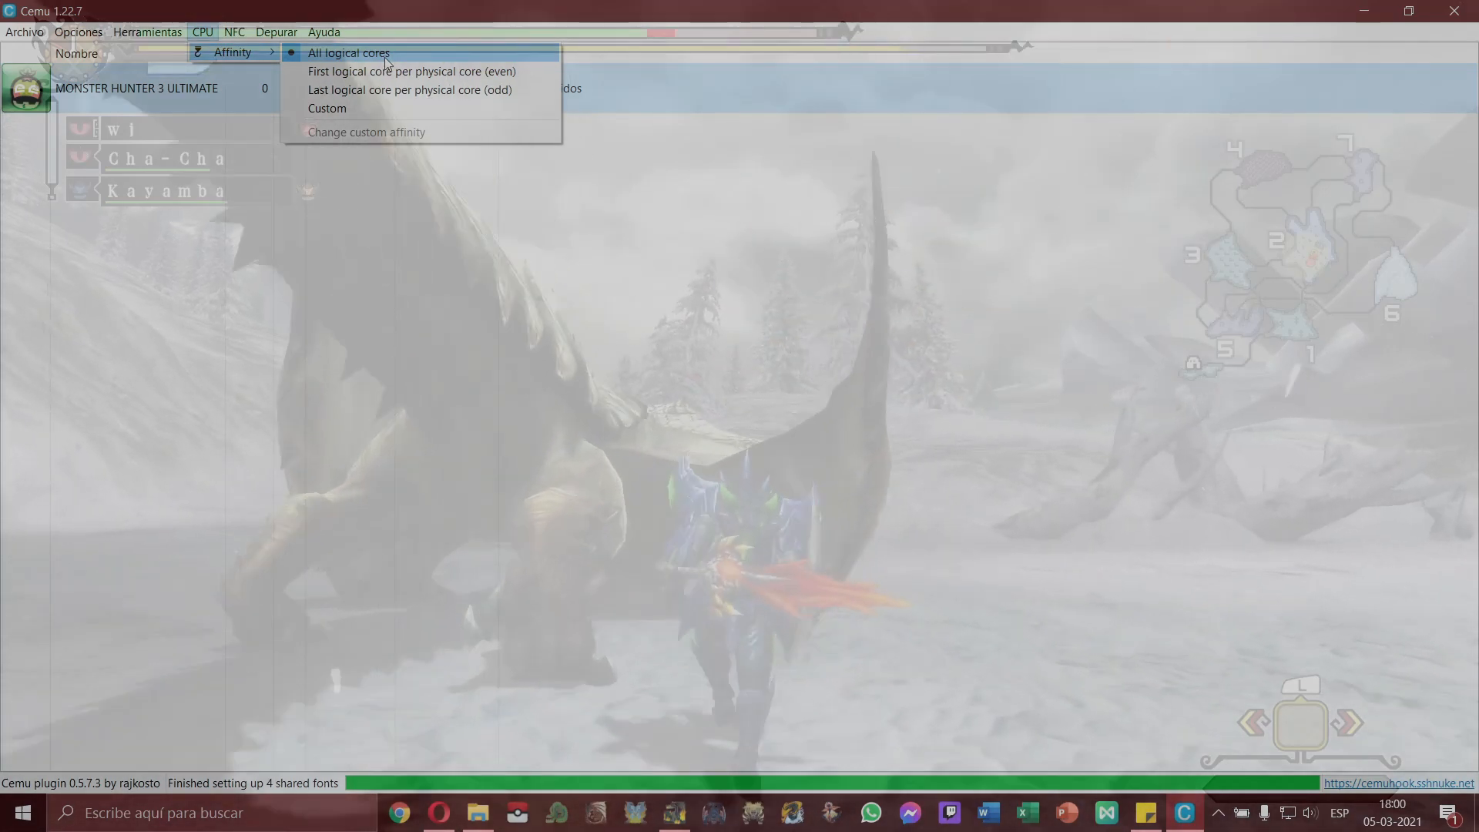
Step: Set the custom timer to QPC in the debug options
{"action": "left_click", "coordinate": [277, 31]}
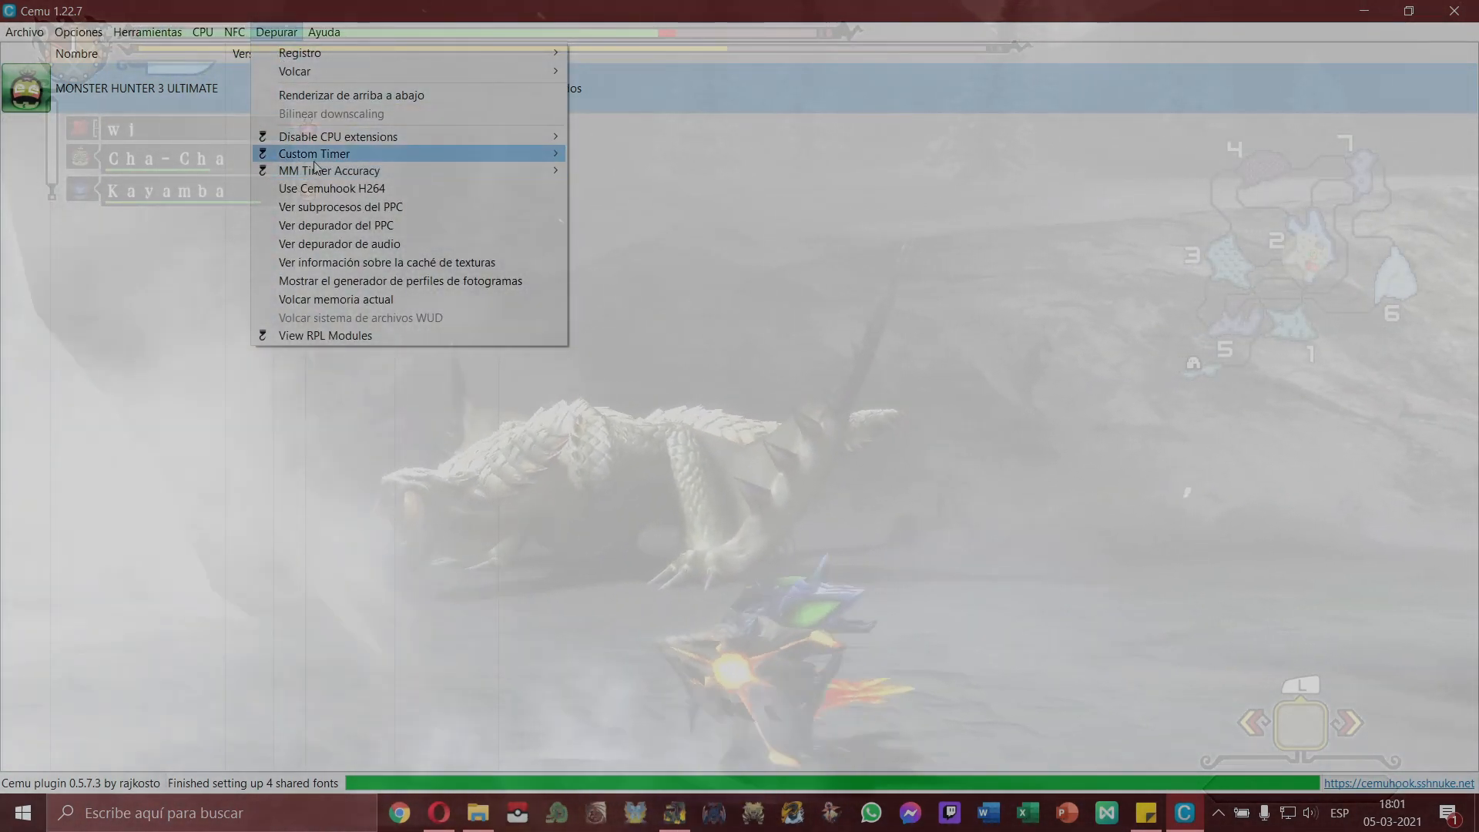
{"action": "mouse_move", "coordinate": [349, 162]}
{"action": "mouse_move", "coordinate": [547, 155]}
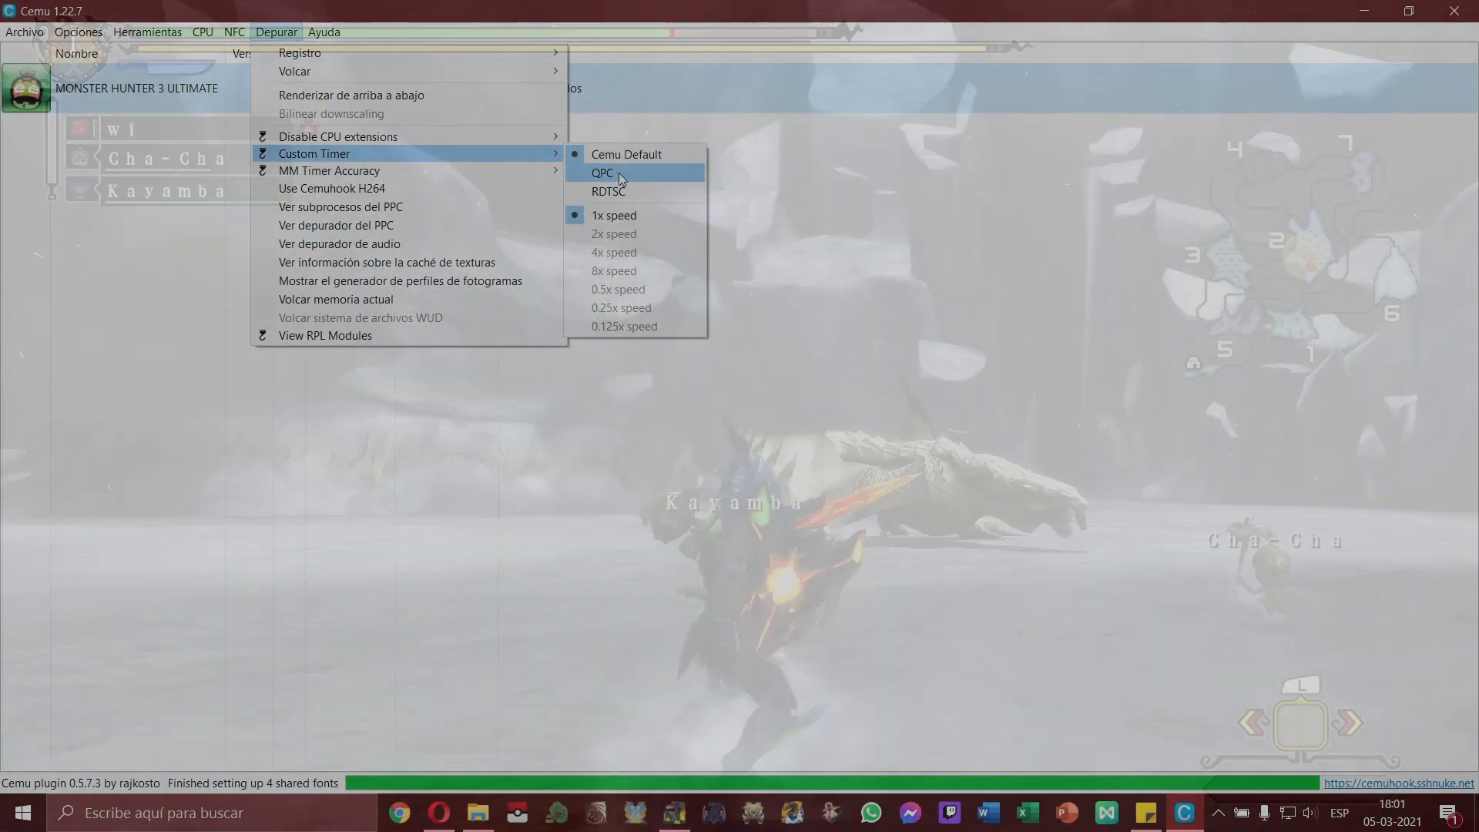
{"action": "left_click", "coordinate": [621, 174]}
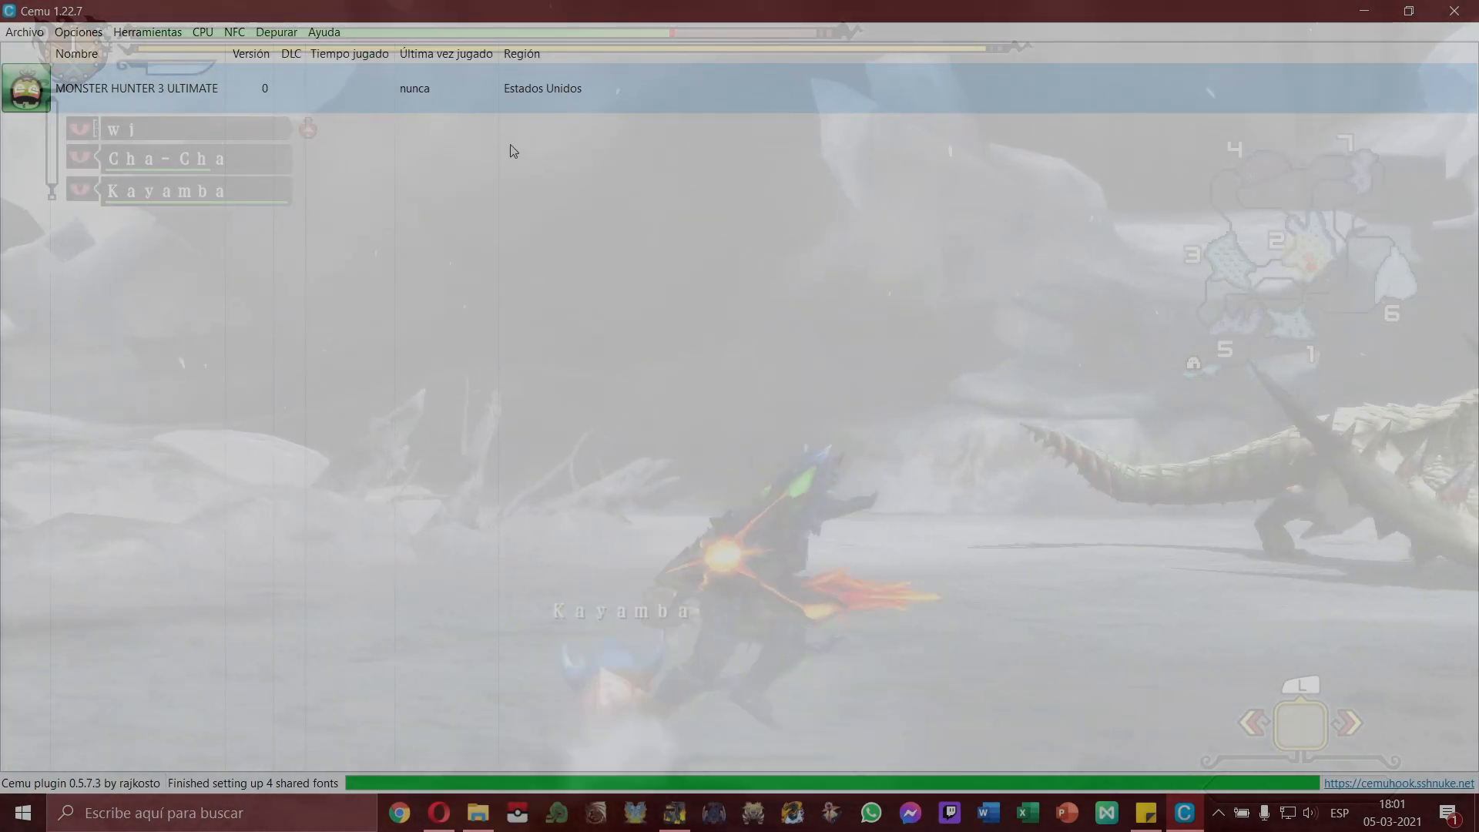
Step: Set the MM Timer Accuracy to 1ms in the debug options
{"action": "left_click", "coordinate": [276, 31]}
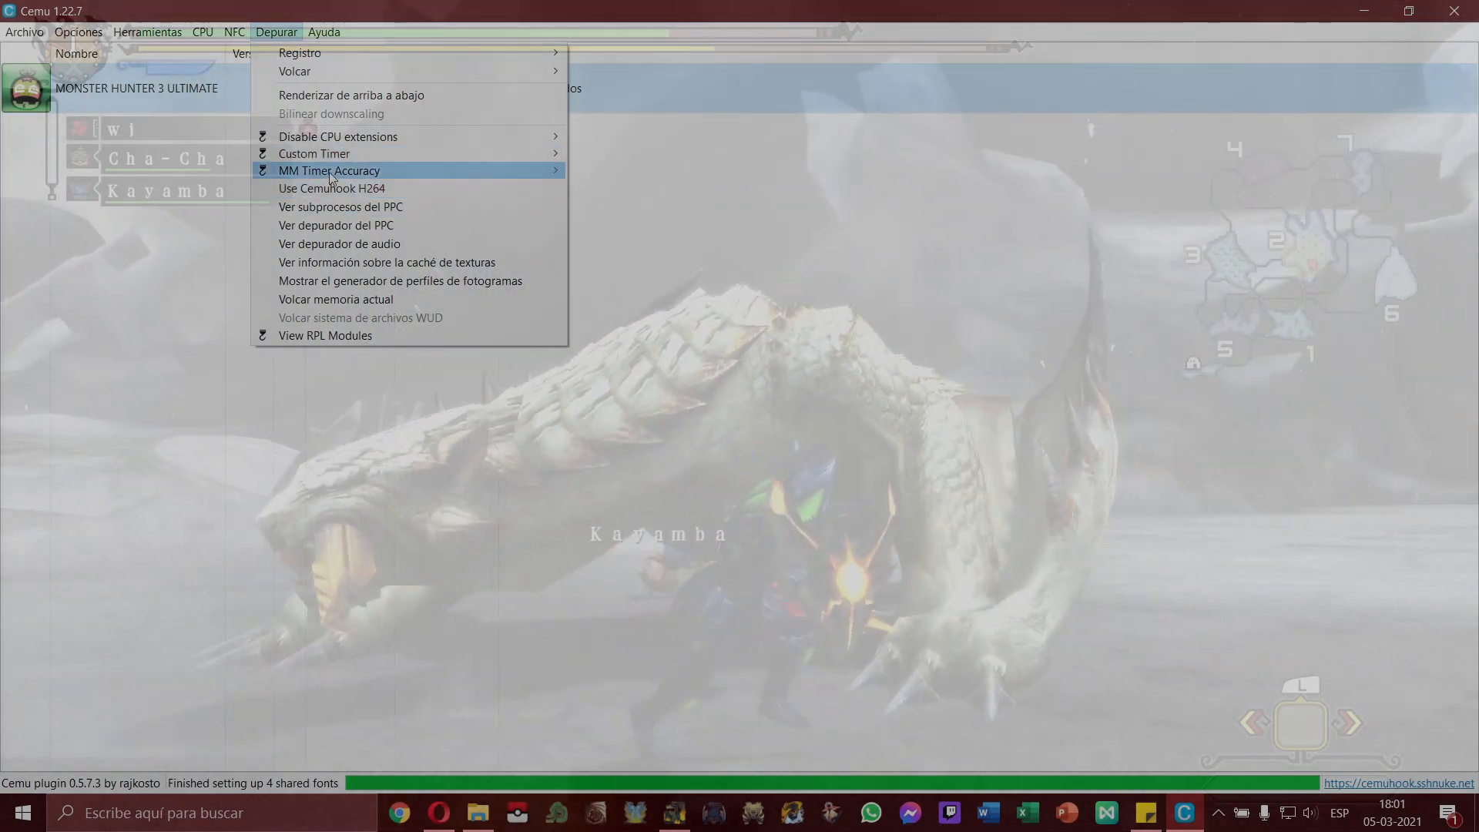
{"action": "mouse_move", "coordinate": [381, 172]}
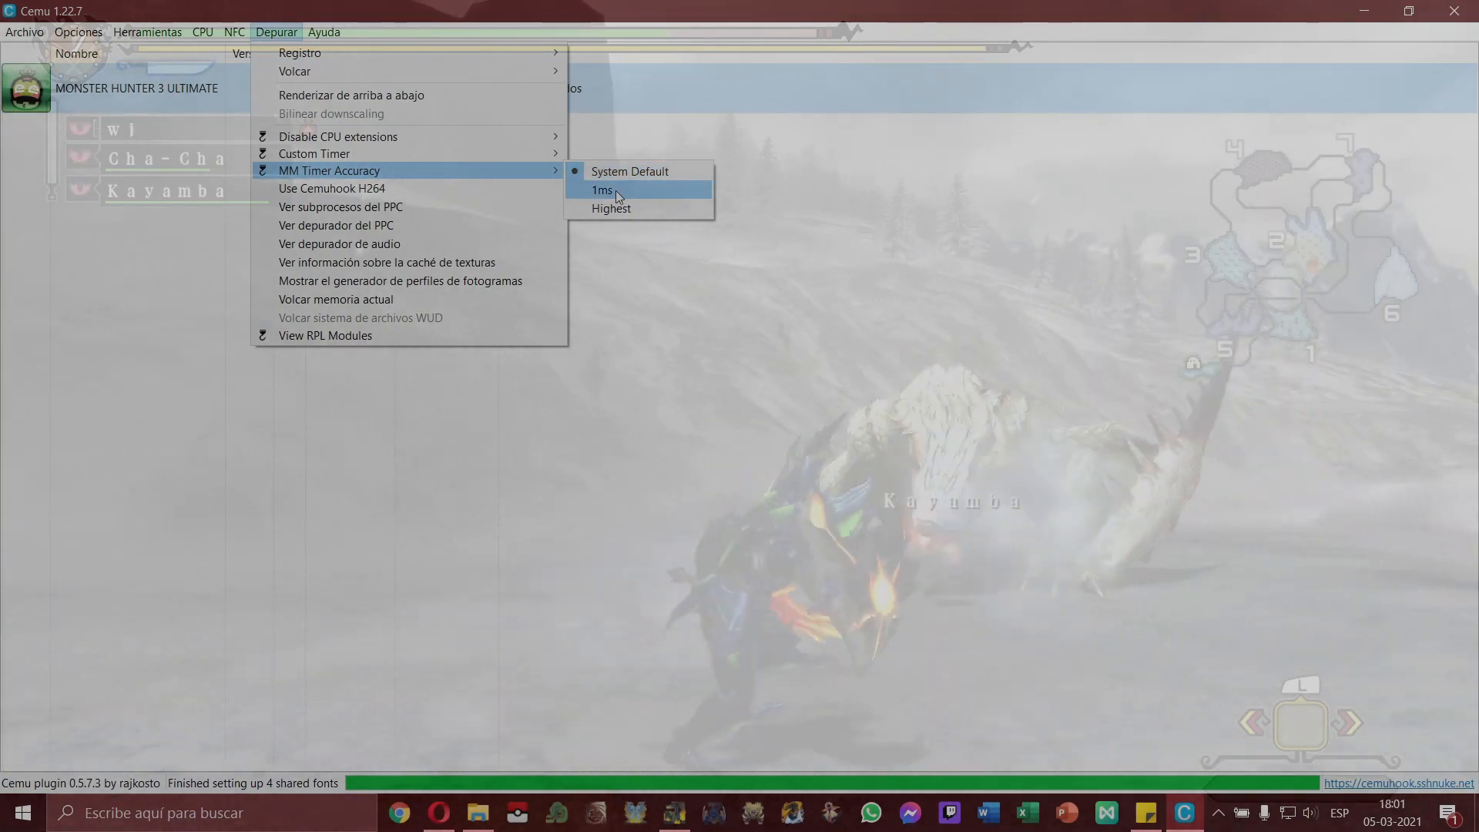
{"action": "left_click", "coordinate": [617, 191]}
{"action": "left_click", "coordinate": [276, 32]}
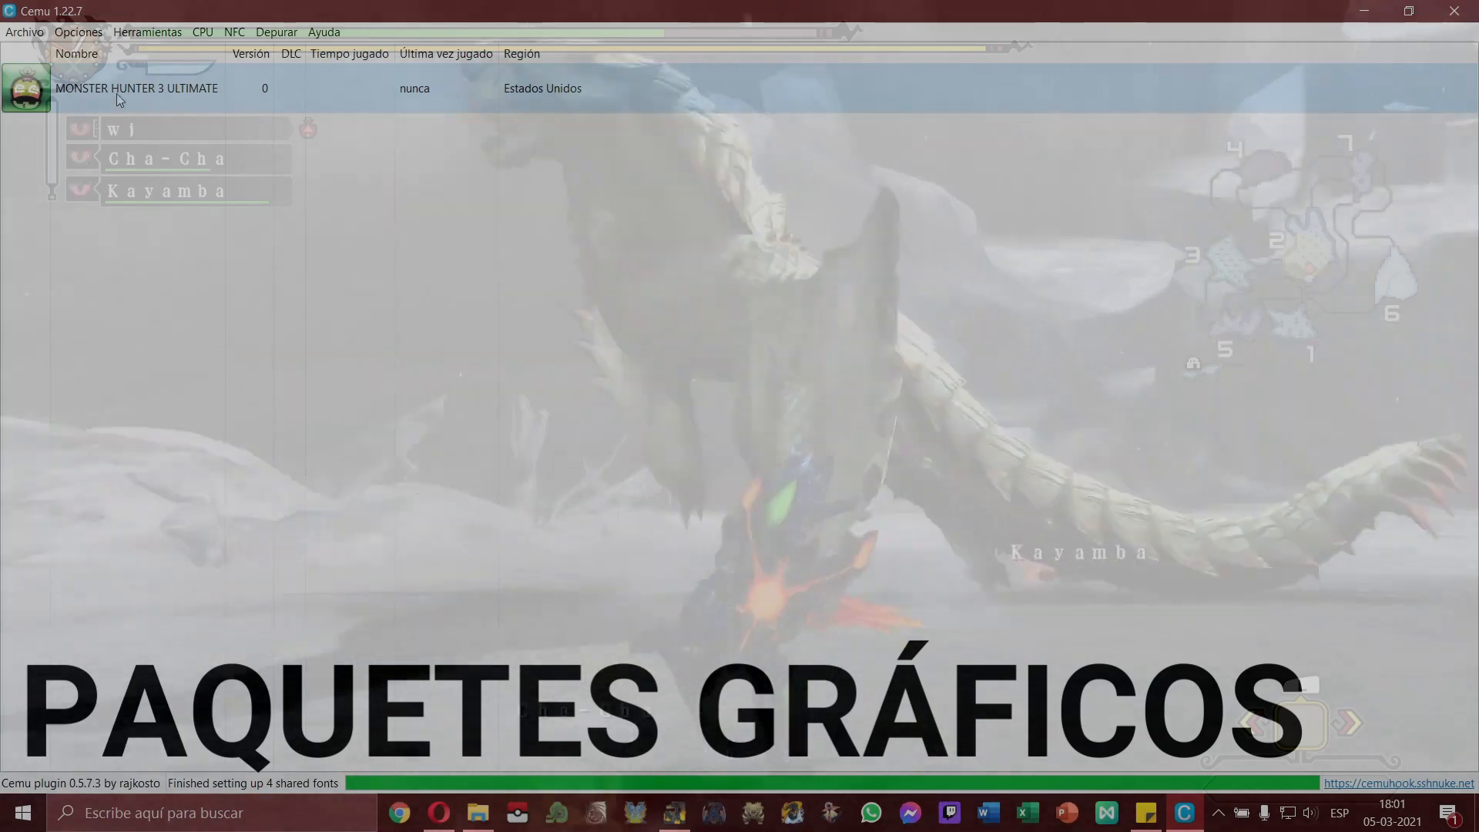
Step: Download the latest community graphic packs
{"action": "left_click", "coordinate": [79, 33]}
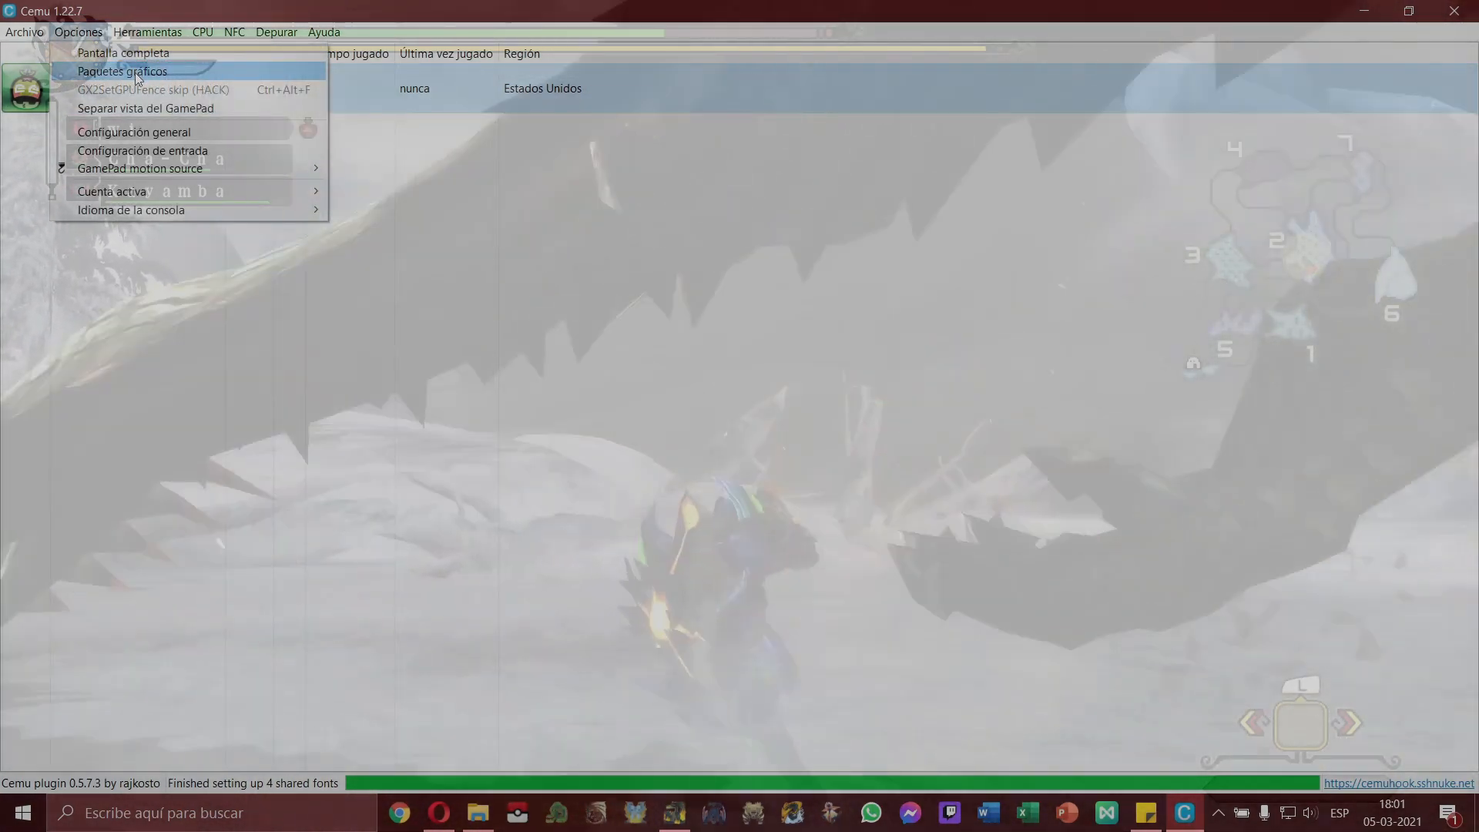
{"action": "left_click", "coordinate": [137, 71]}
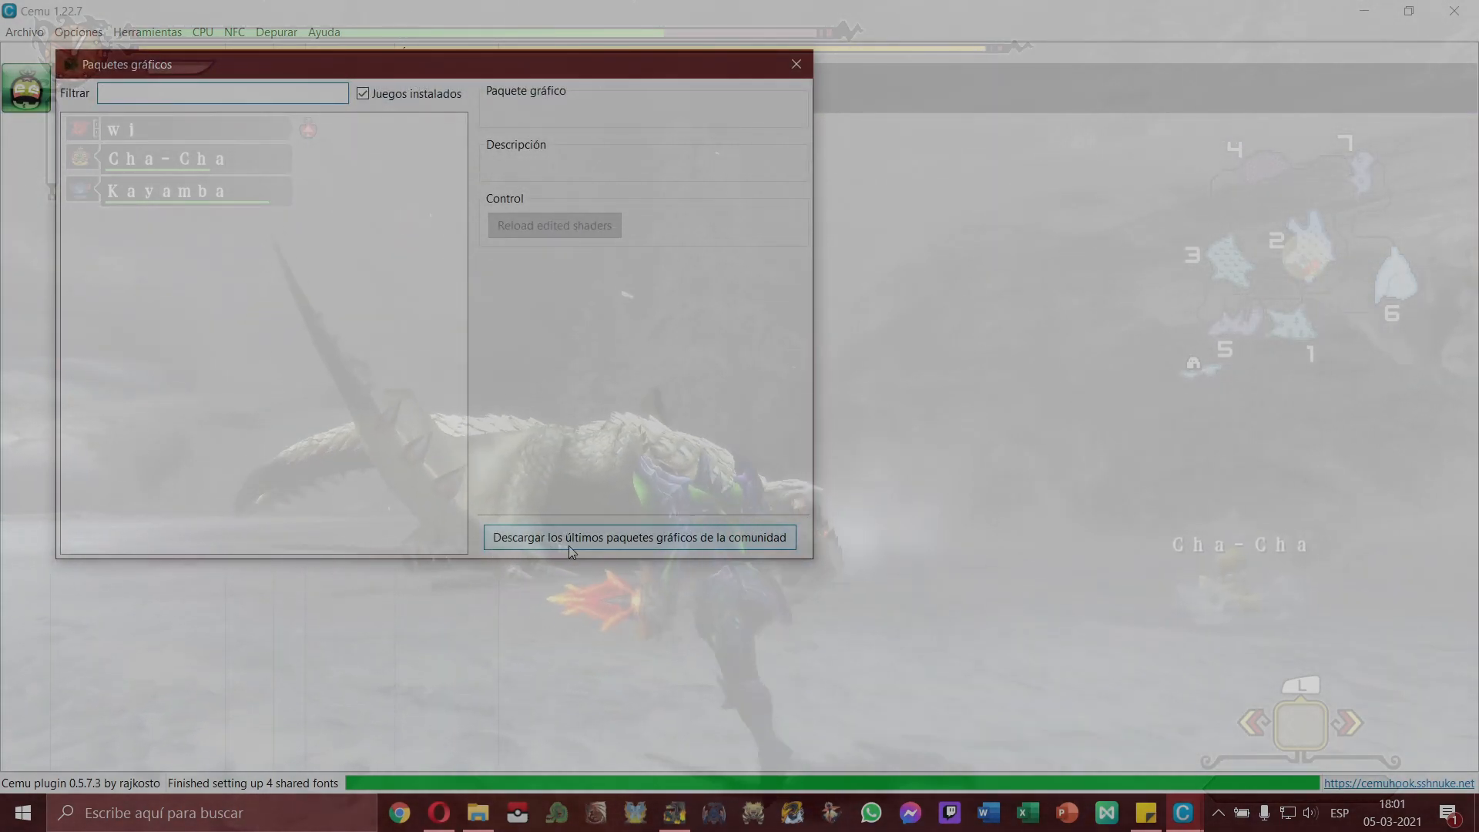
{"action": "left_click", "coordinate": [628, 543]}
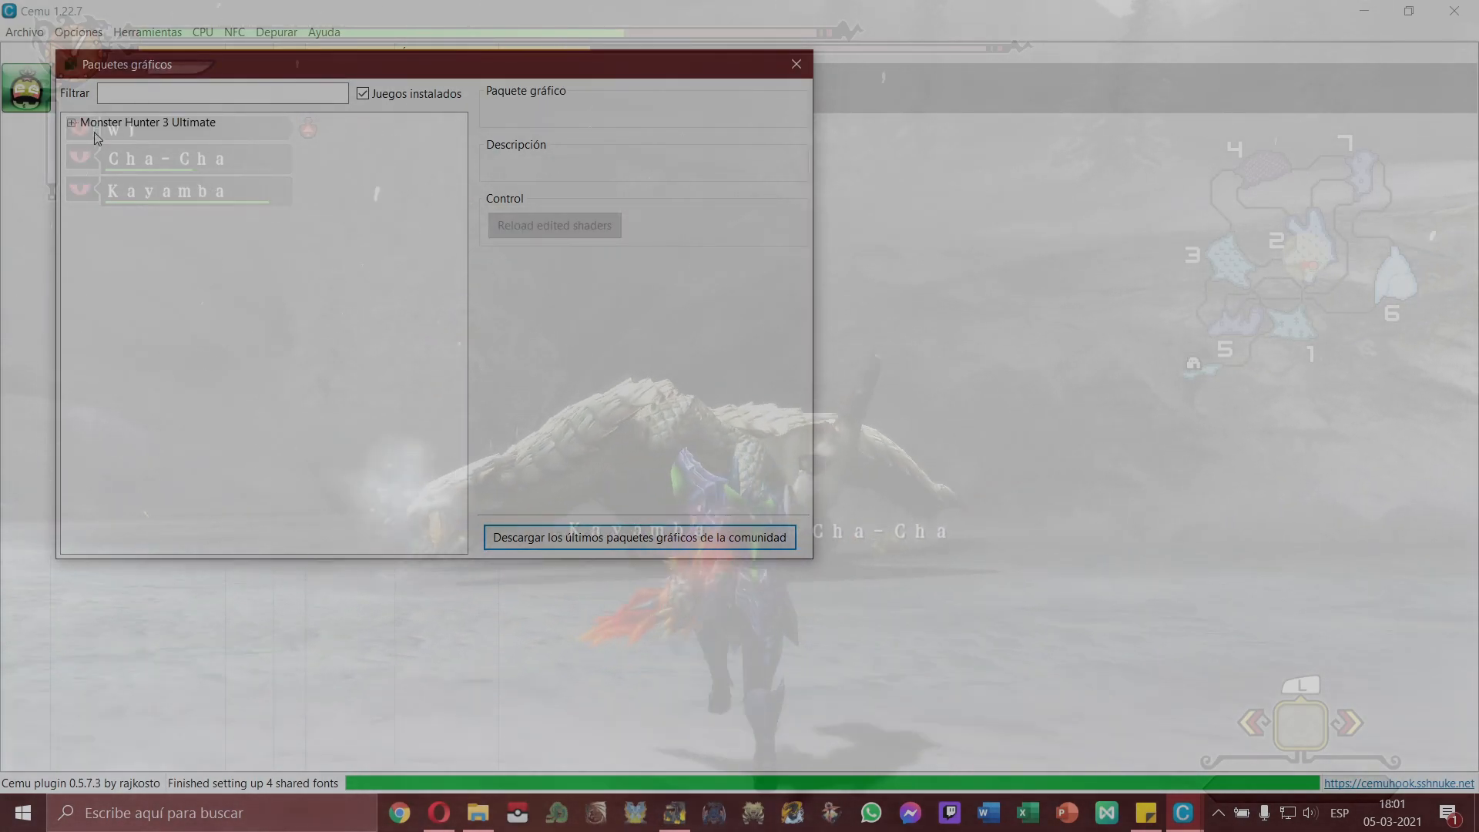
Step: Enable the Resolution graphic pack for Monster Hunter 3 Ultimate with the 1920x1080 (Default) preset, and close the graphic packs window
{"action": "left_click", "coordinate": [71, 122]}
{"action": "left_click", "coordinate": [85, 139]}
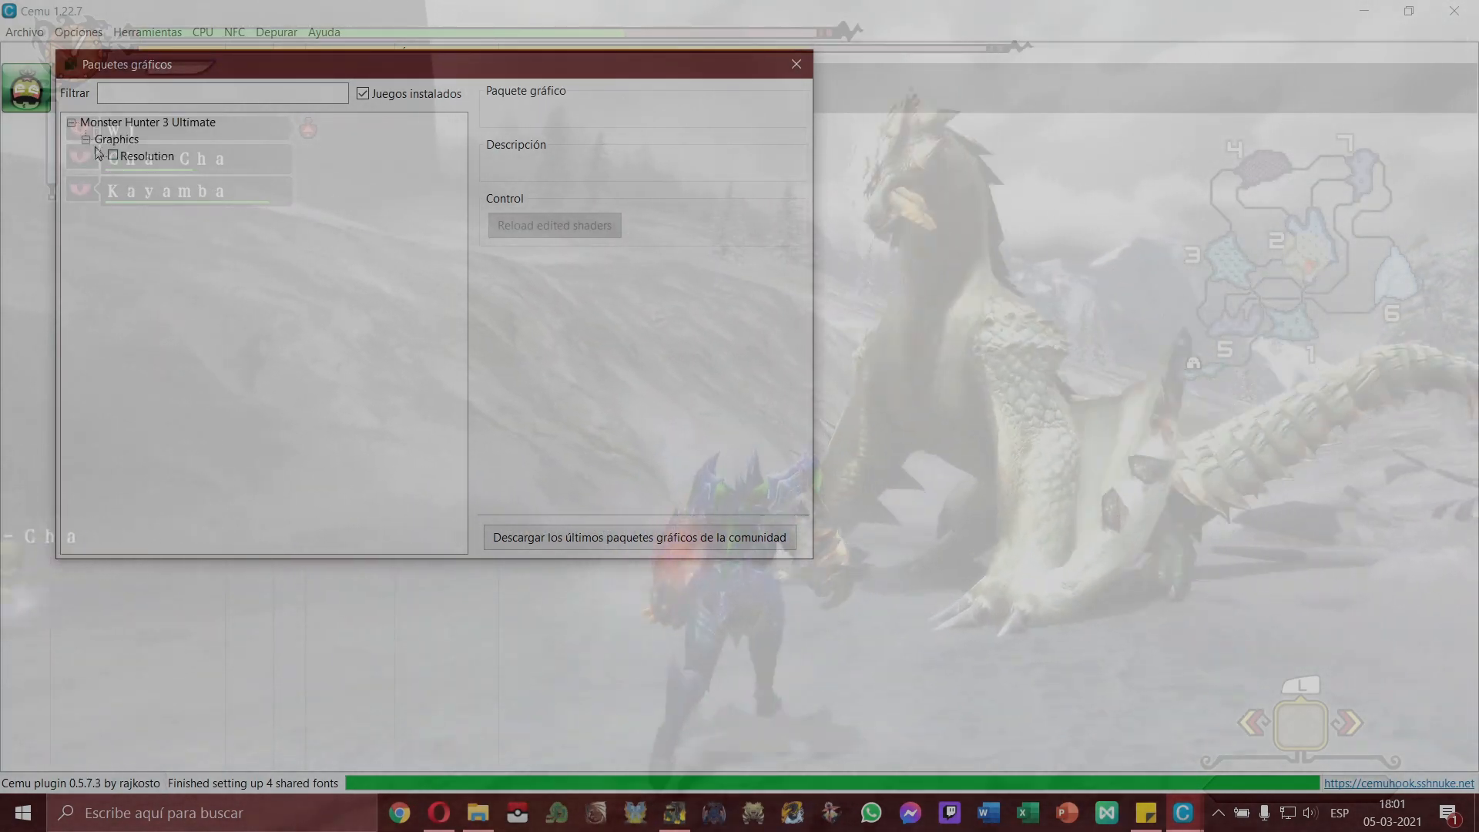
{"action": "left_click", "coordinate": [114, 157]}
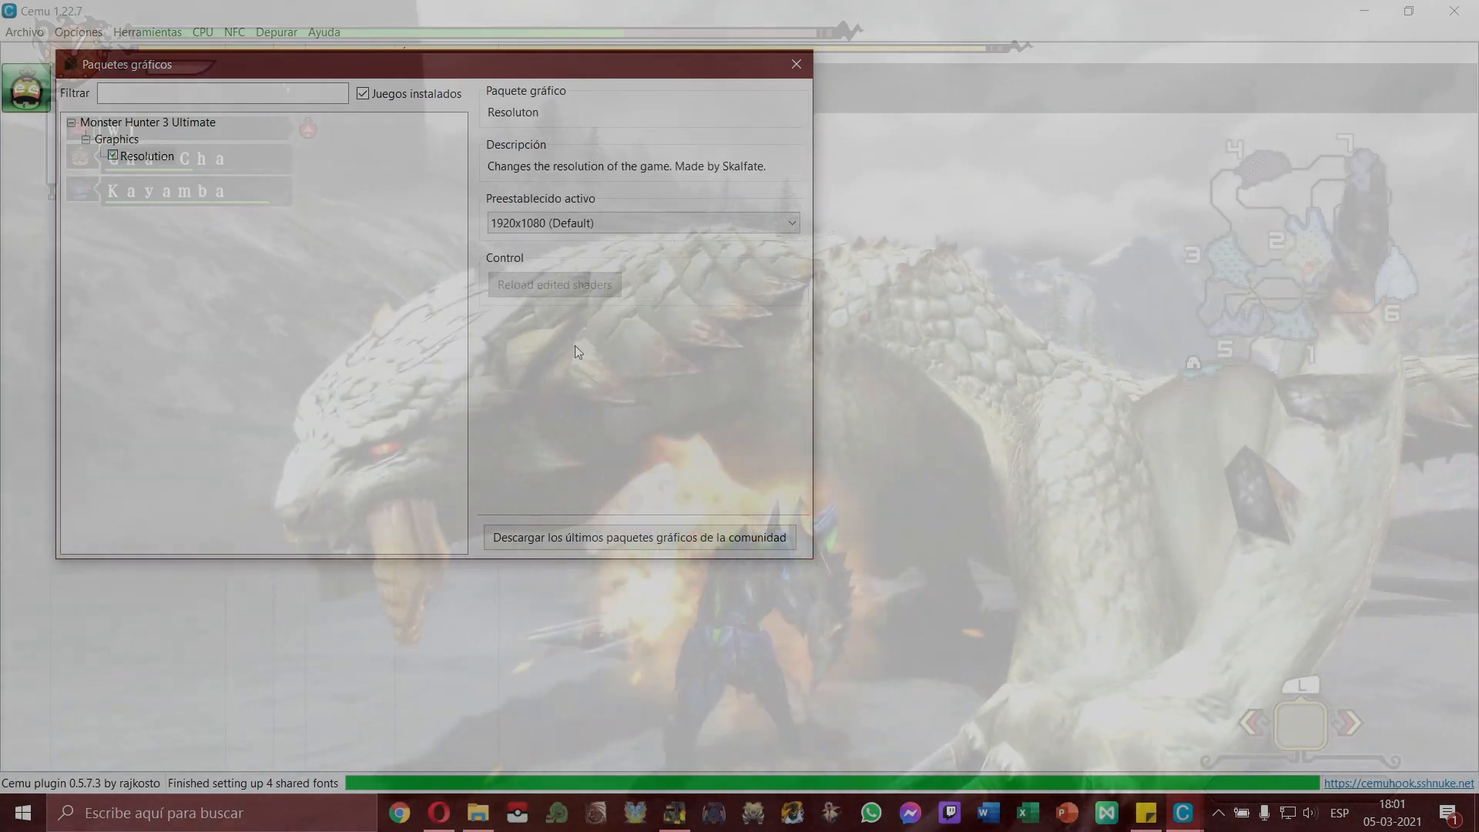
{"action": "left_click", "coordinate": [797, 64]}
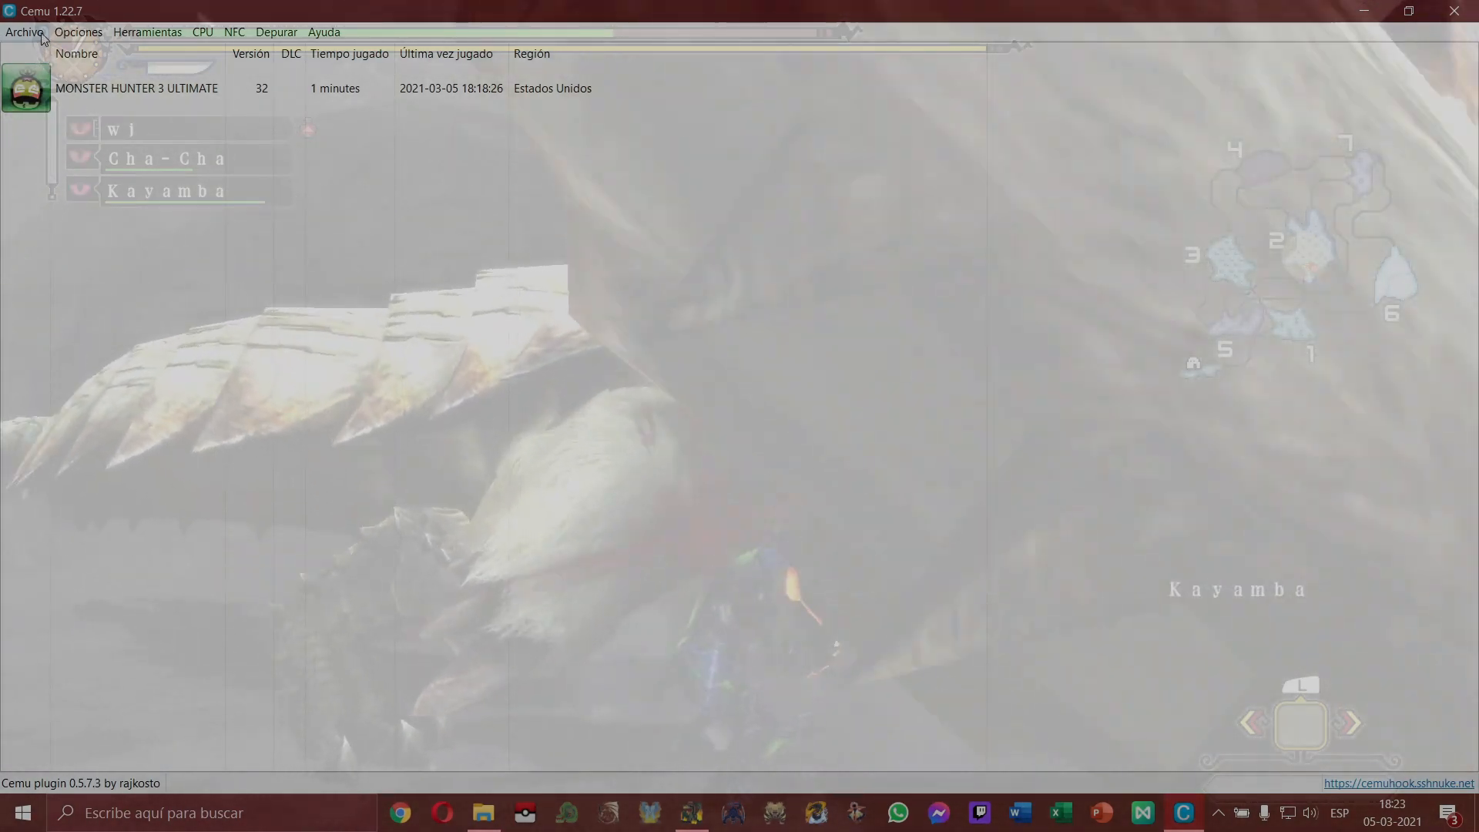
Step: Launch Monster Hunter 3 Ultimate from the game list and switch it to full screen
{"action": "left_click", "coordinate": [39, 33]}
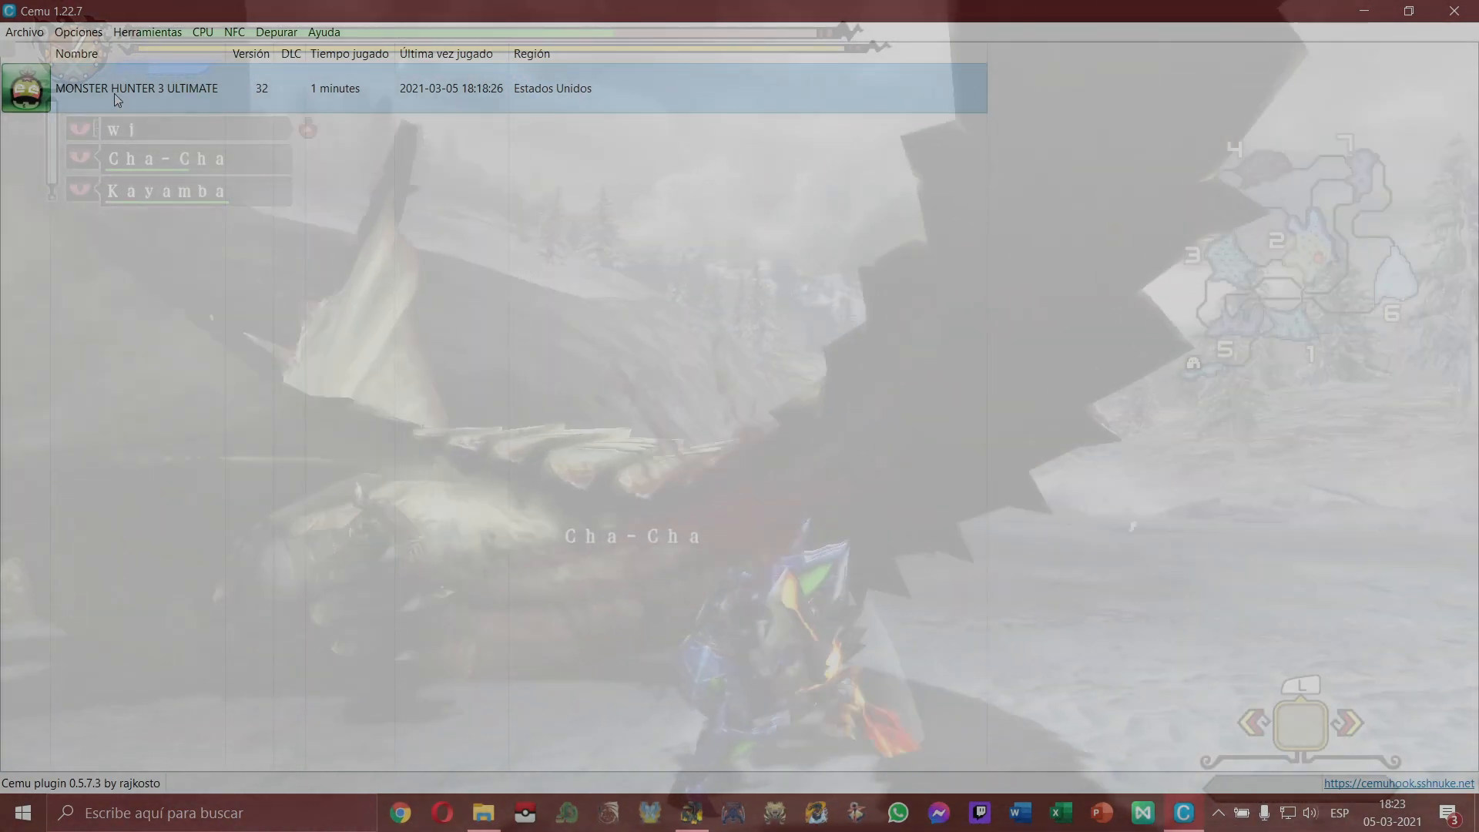
{"action": "double_click", "coordinate": [114, 94]}
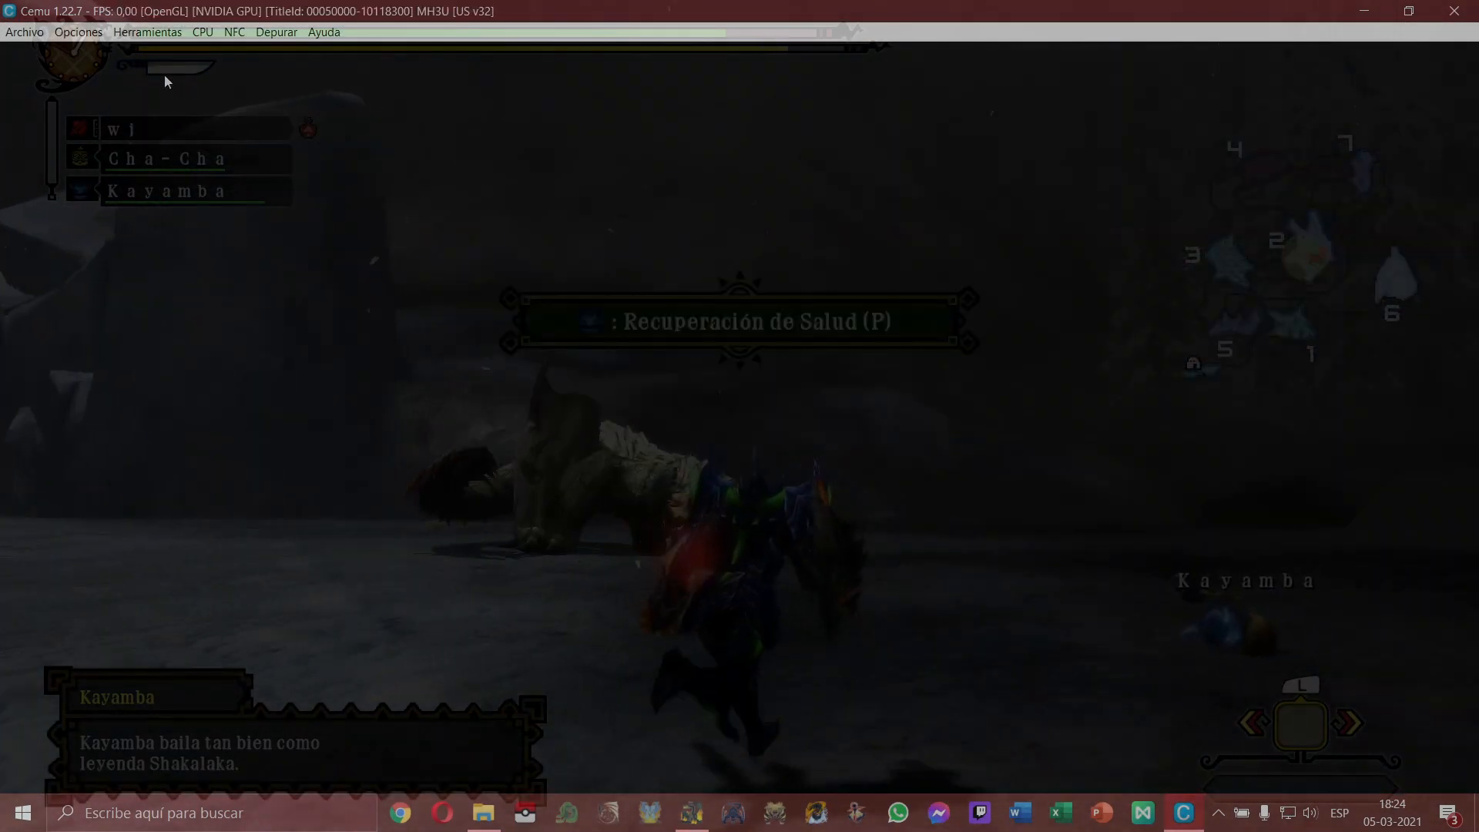
{"action": "left_click", "coordinate": [81, 32]}
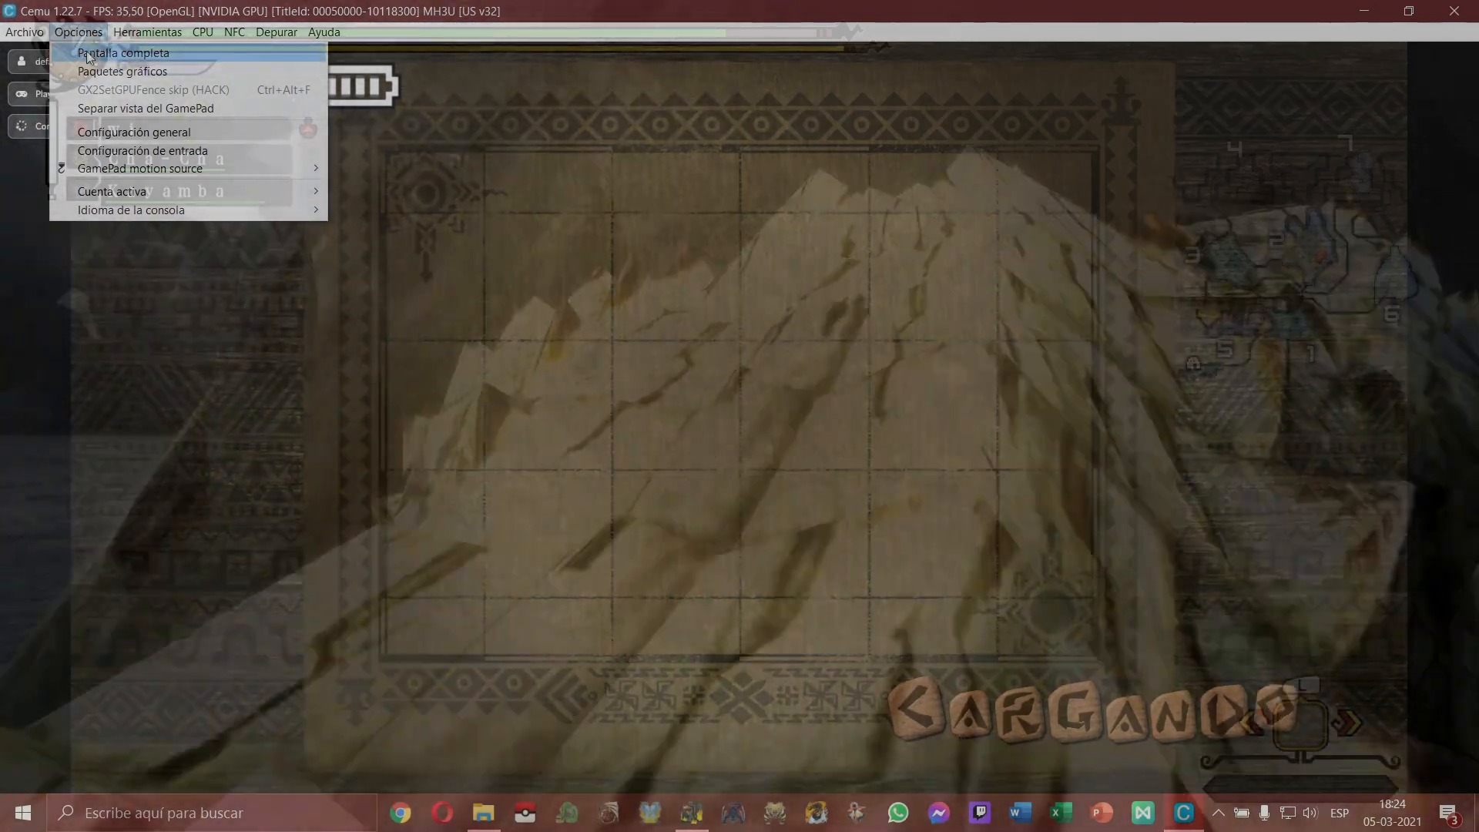
{"action": "left_click", "coordinate": [123, 52]}
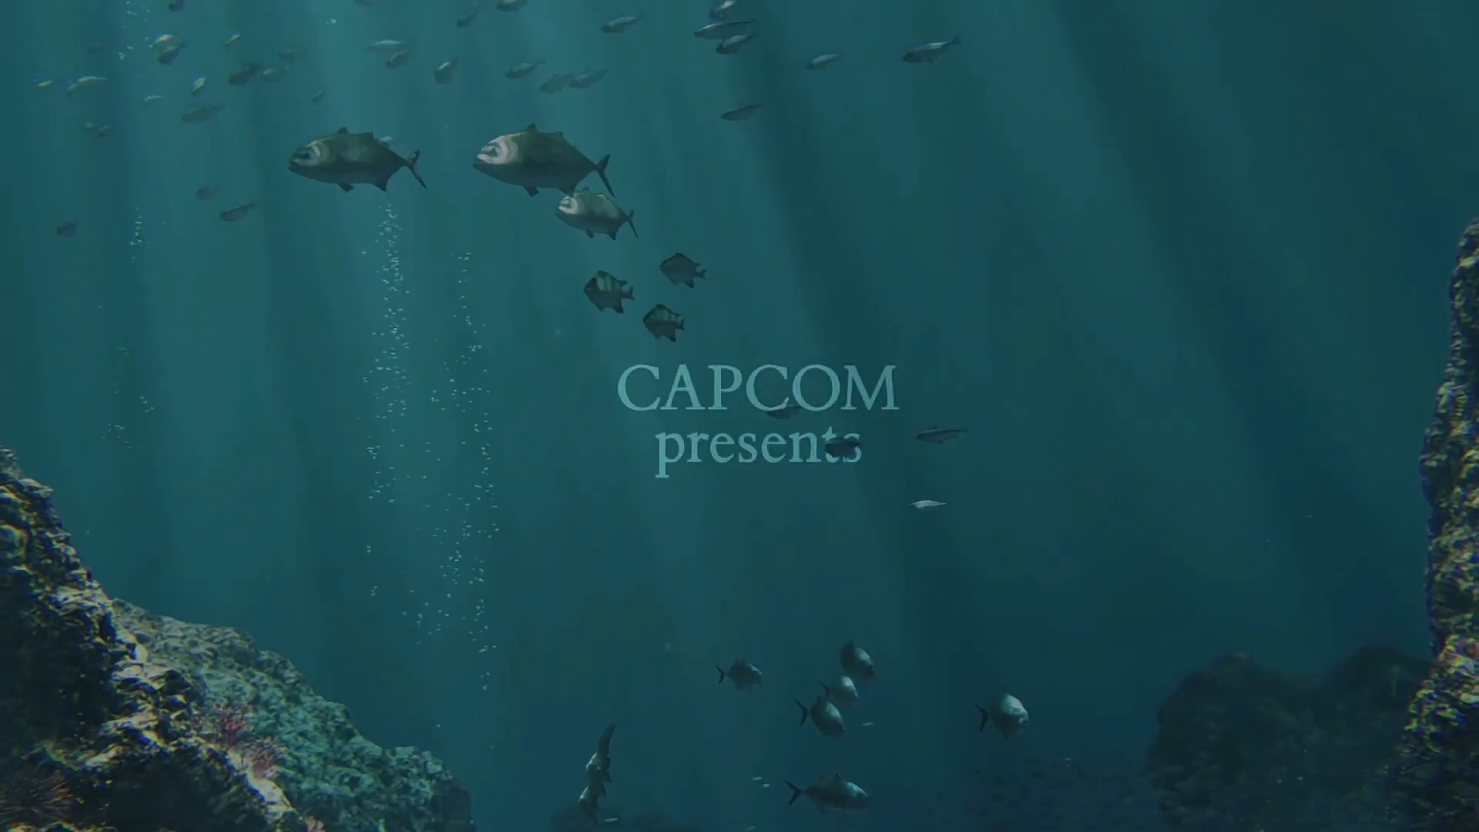
Step: Skip the game's intro, choose Continuar in the main menu and load the first saved character
{"action": "key", "text": "a"}
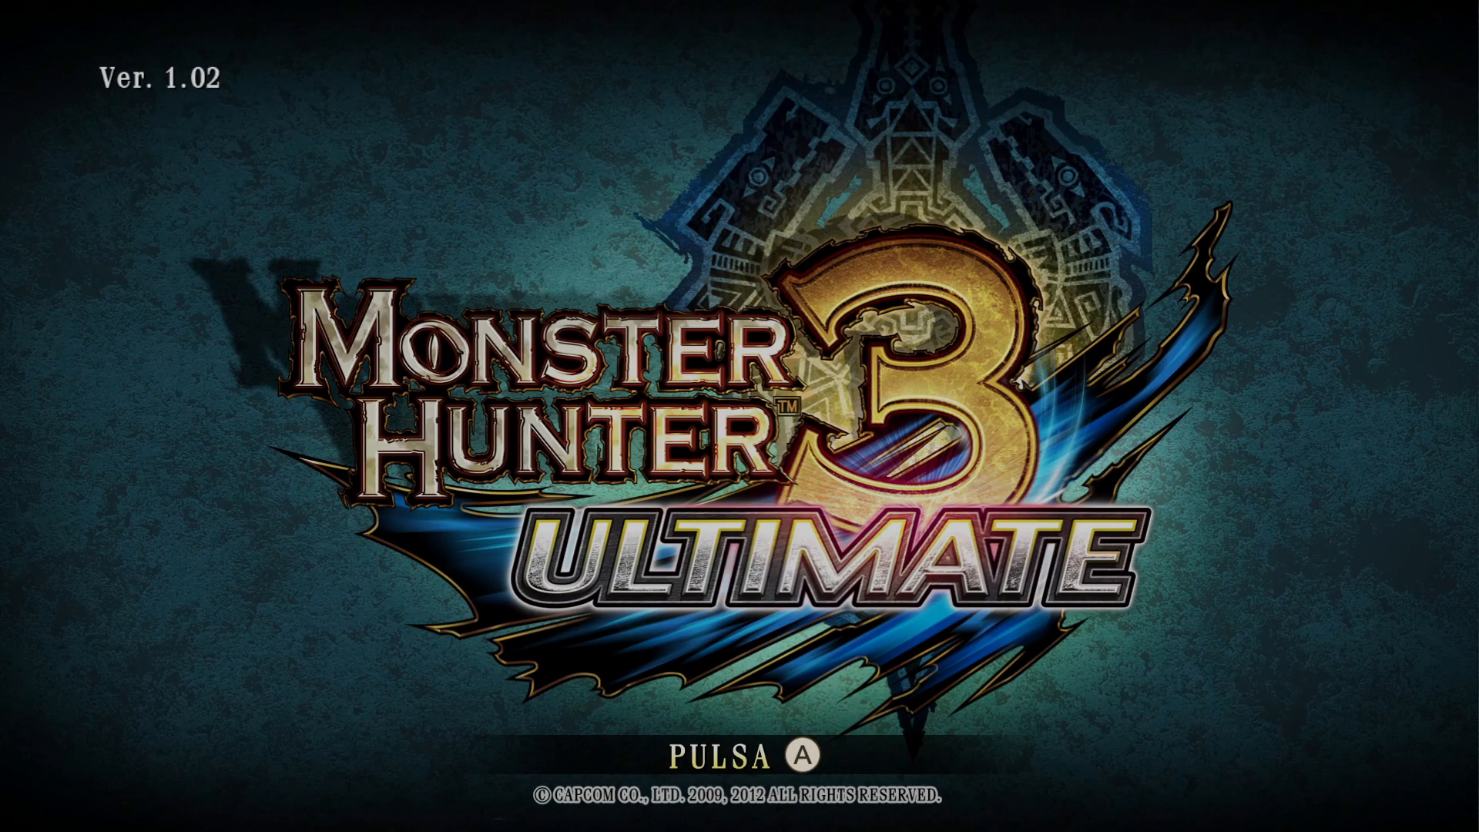
{"action": "key", "text": "a"}
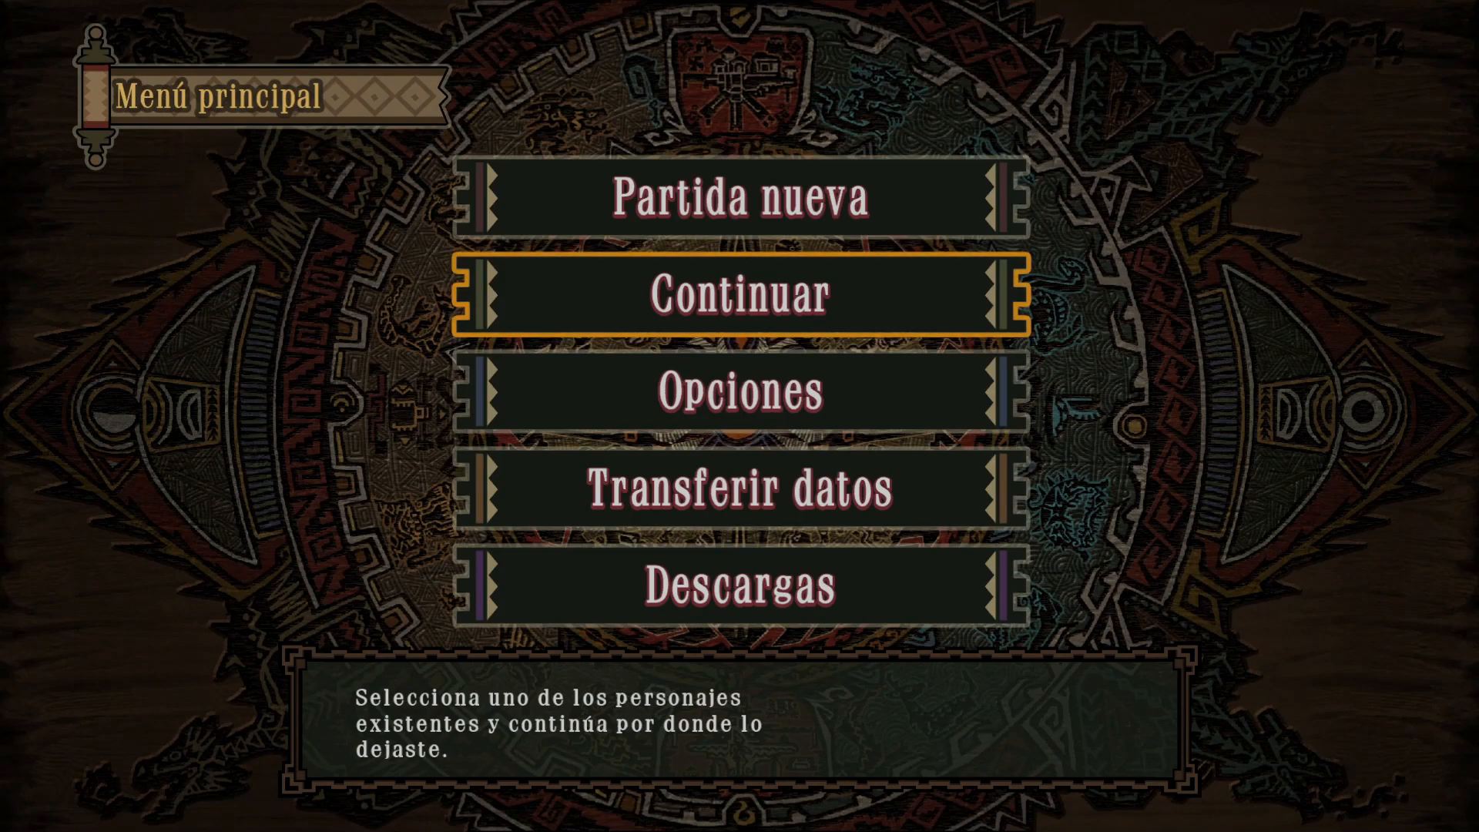
{"action": "key", "text": "a"}
{"action": "key", "text": "Down"}
{"action": "key", "text": "Up"}
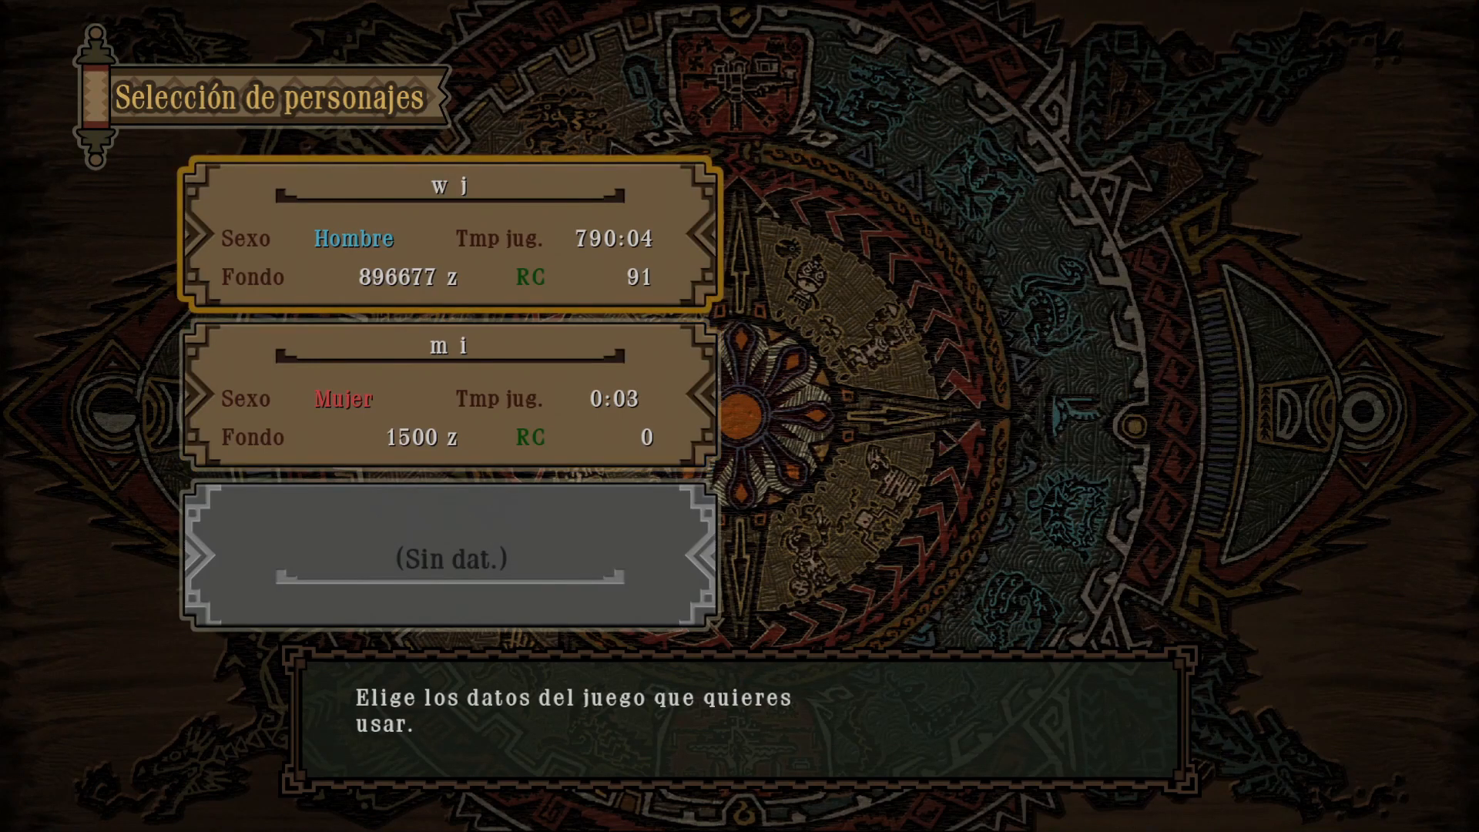
{"action": "key", "text": "a"}
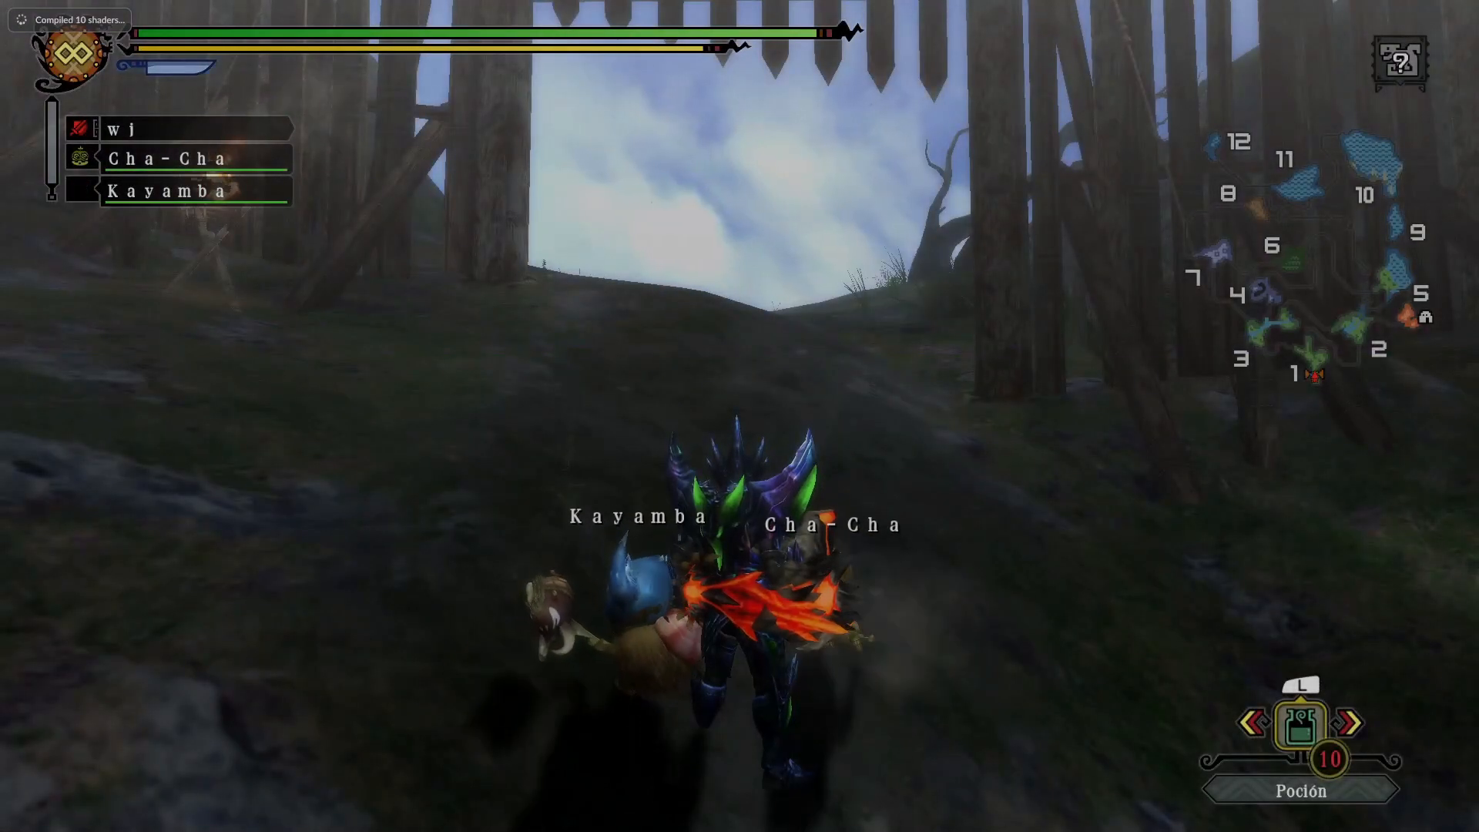
{"action": "key", "text": "w"}
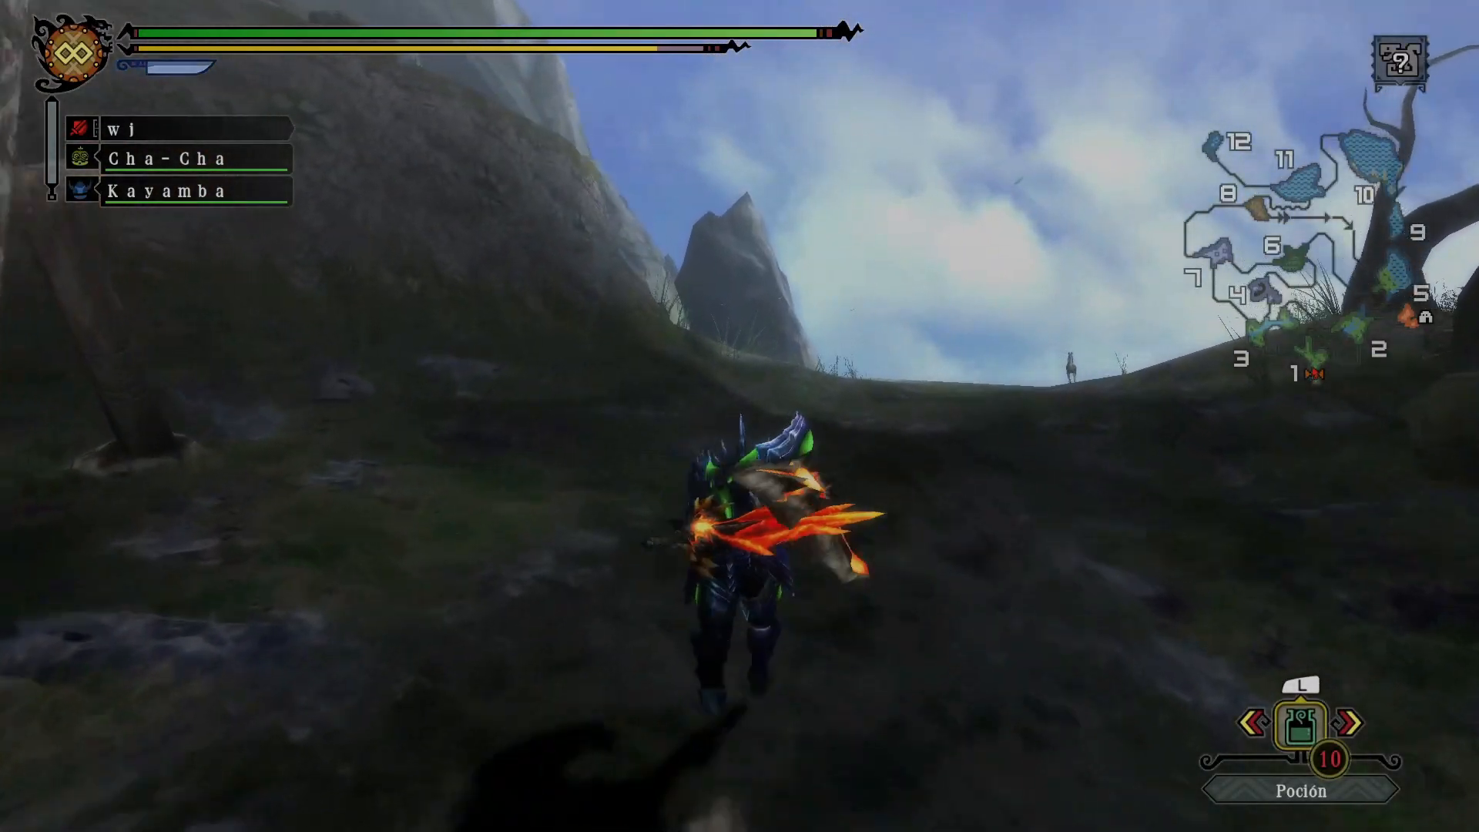
{"action": "key", "text": "w"}
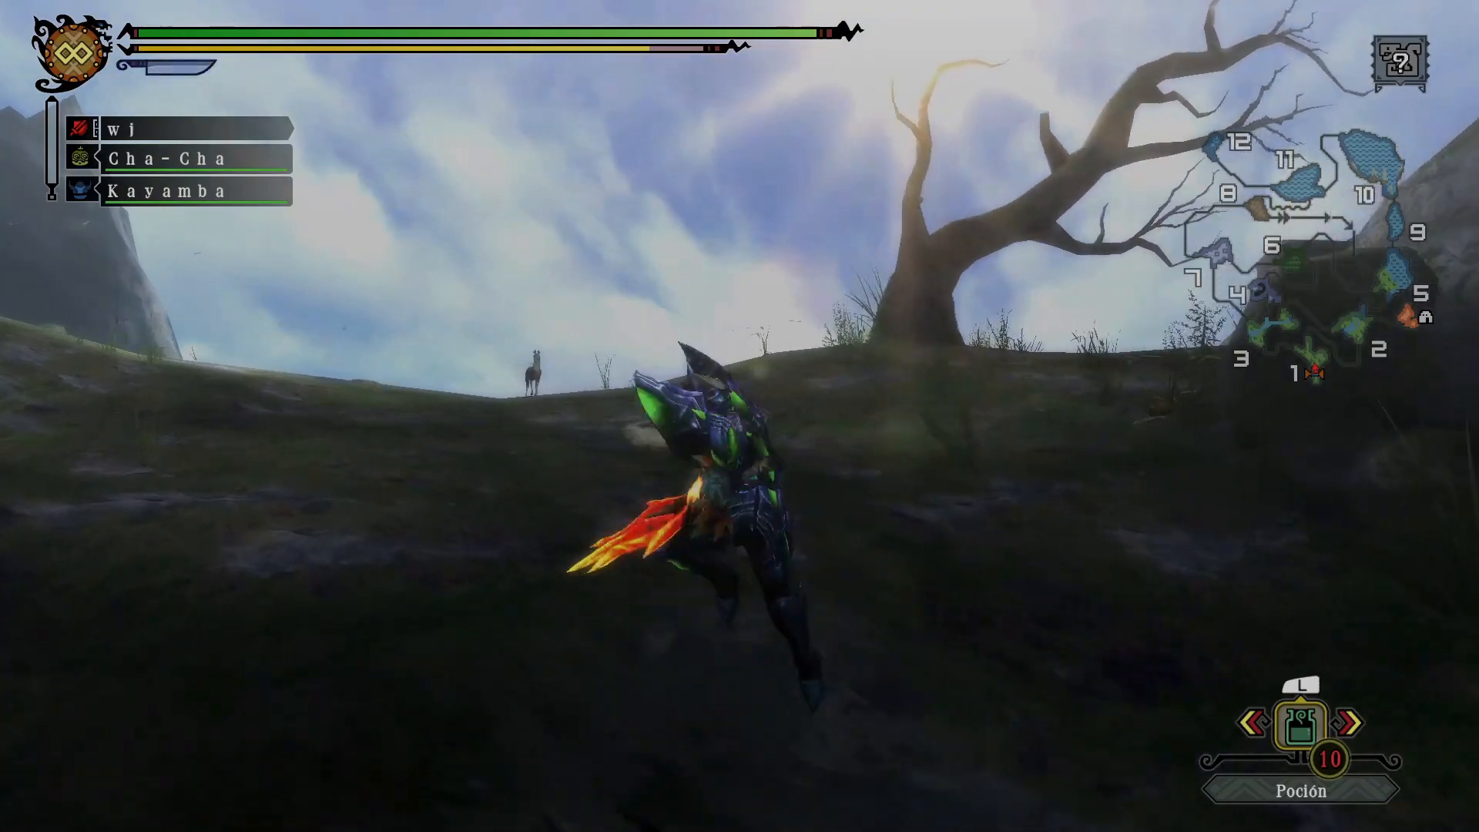
{"action": "key", "text": "w"}
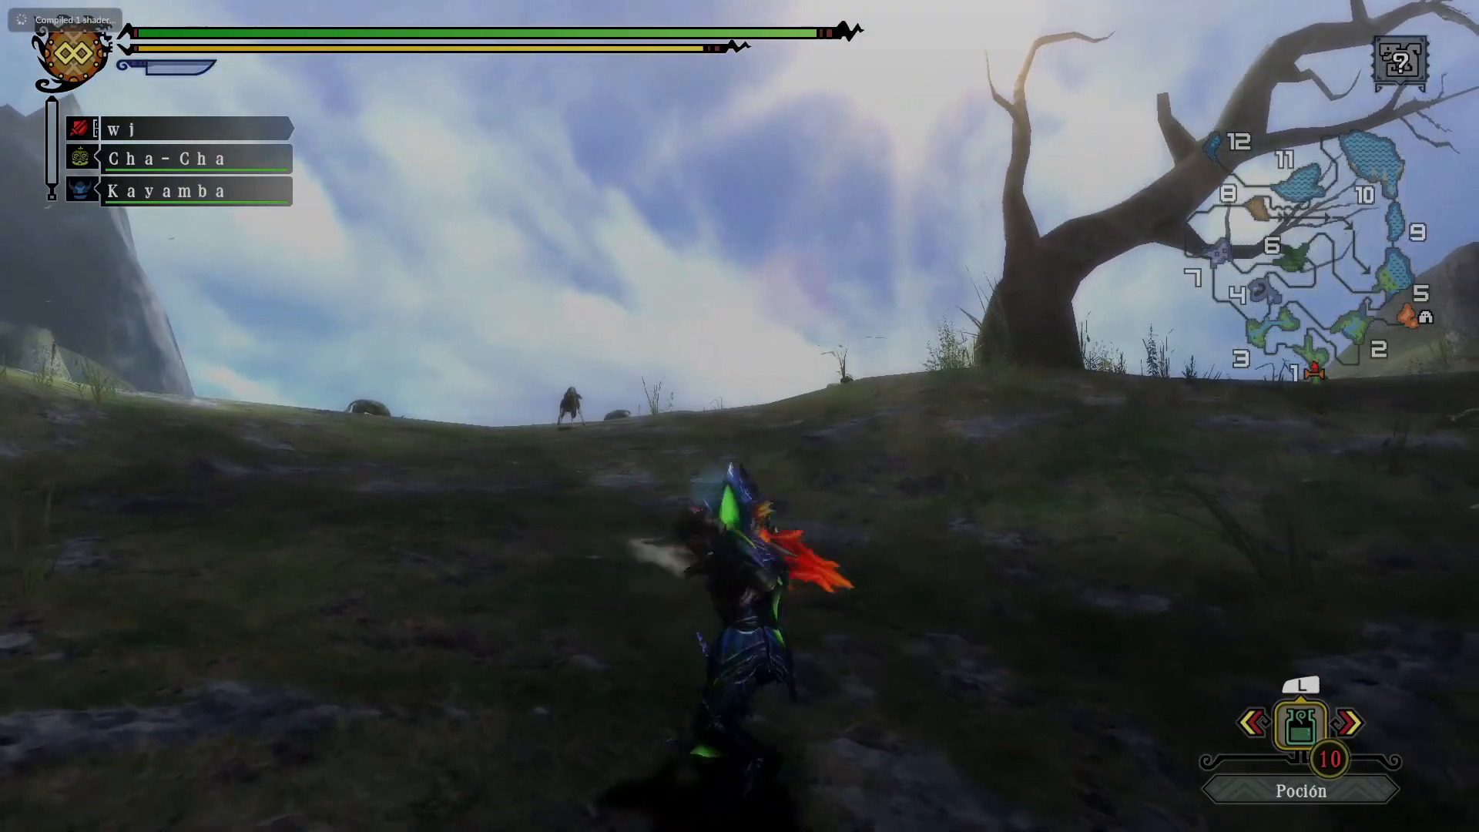
{"action": "key", "text": "w"}
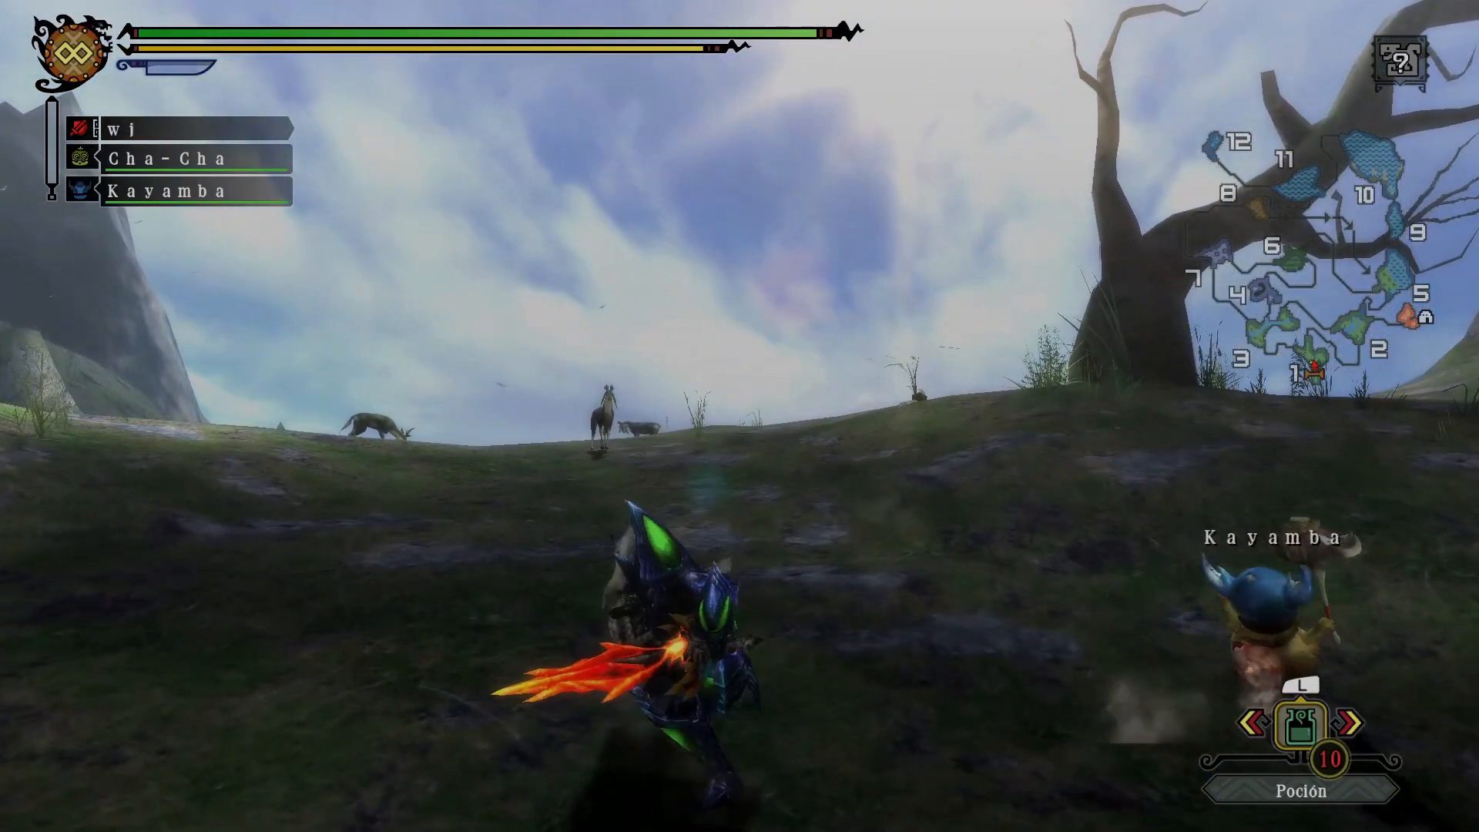
{"action": "key", "text": "w"}
{"action": "key", "text": "space"}
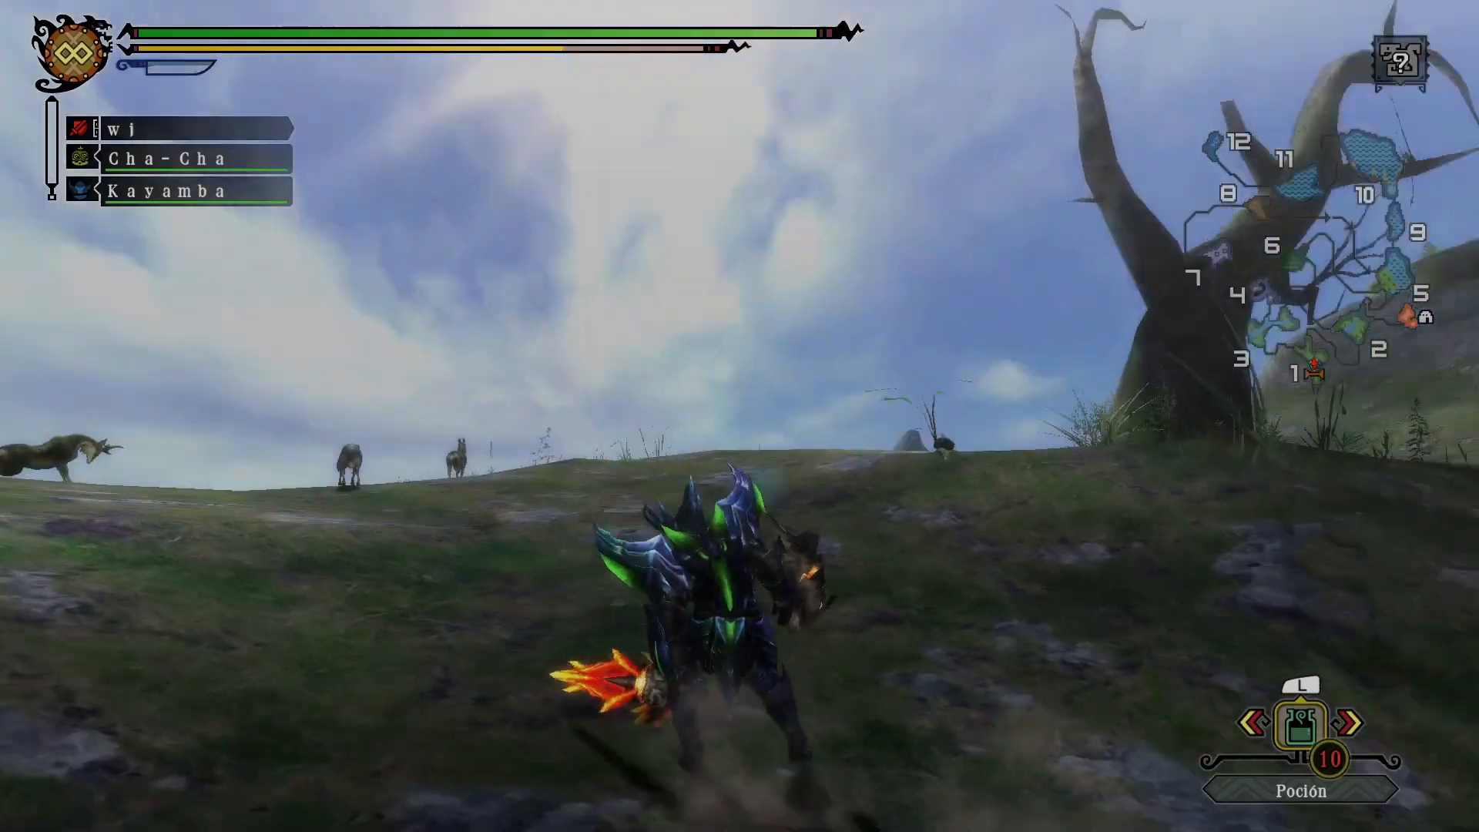
{"action": "key", "text": "w"}
{"action": "key", "text": "space"}
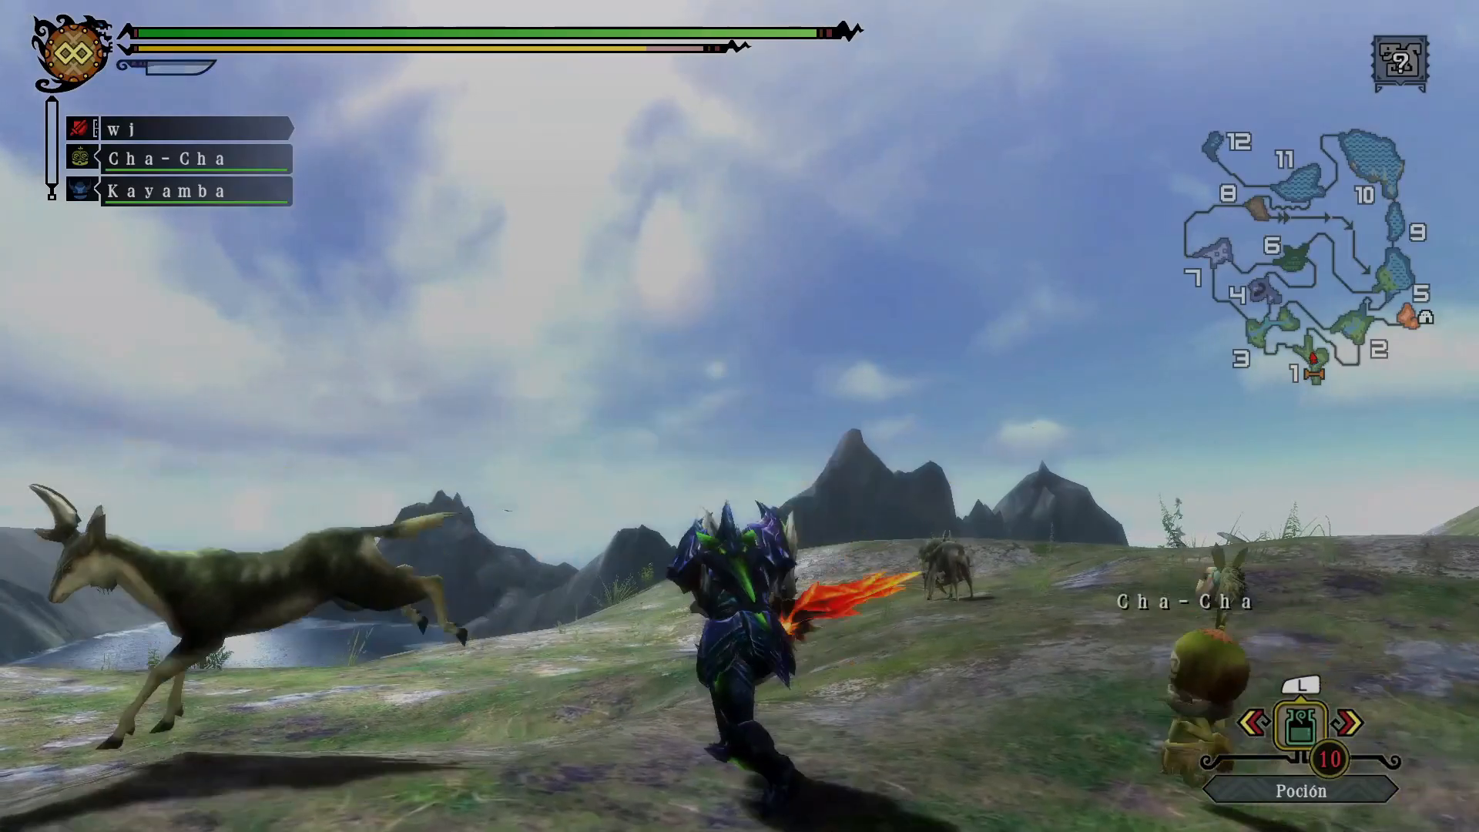
{"action": "key", "text": "w"}
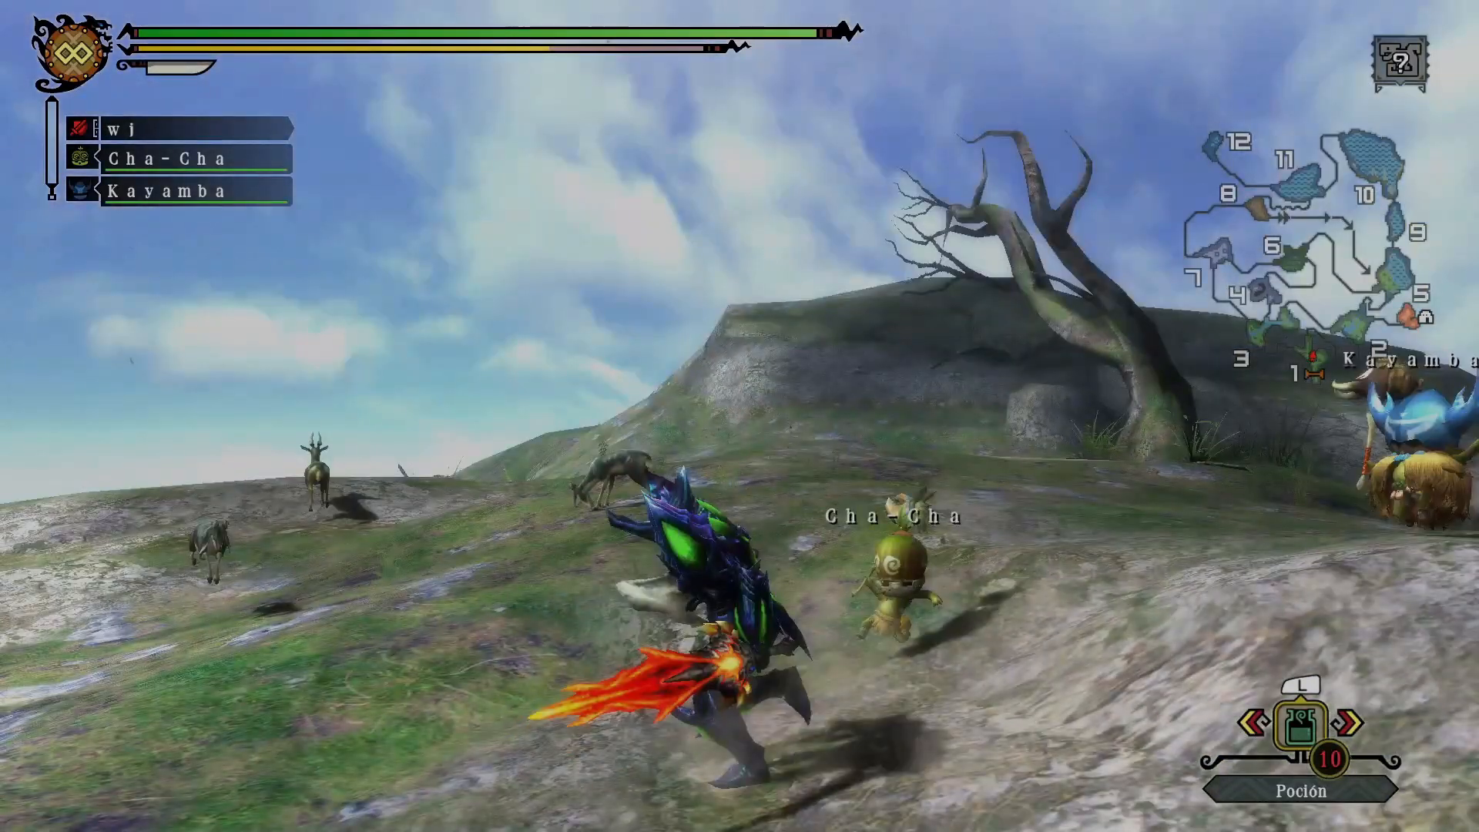
{"action": "key", "text": "w"}
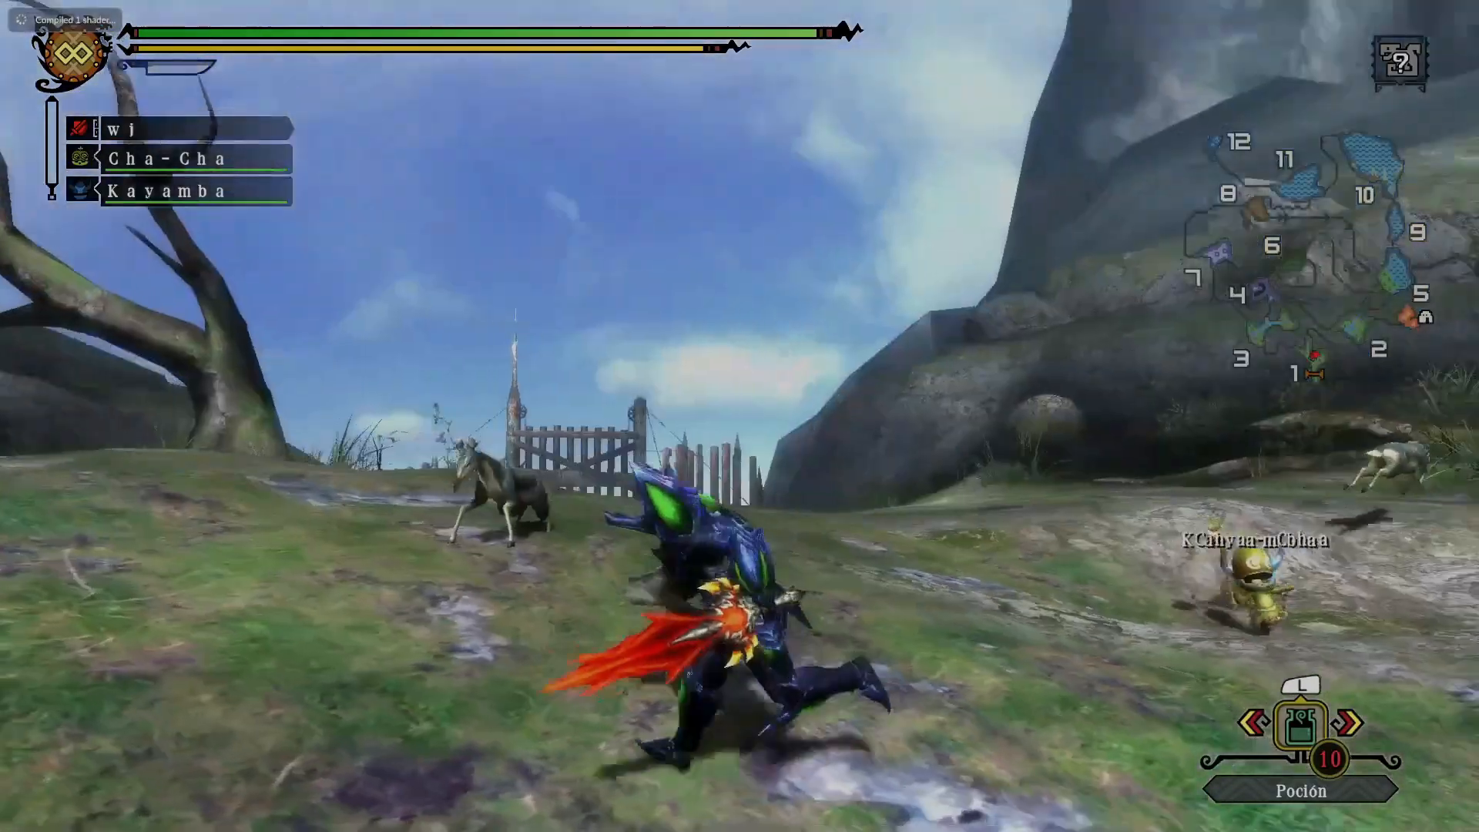
{"action": "key", "text": "space"}
{"action": "key", "text": "Right"}
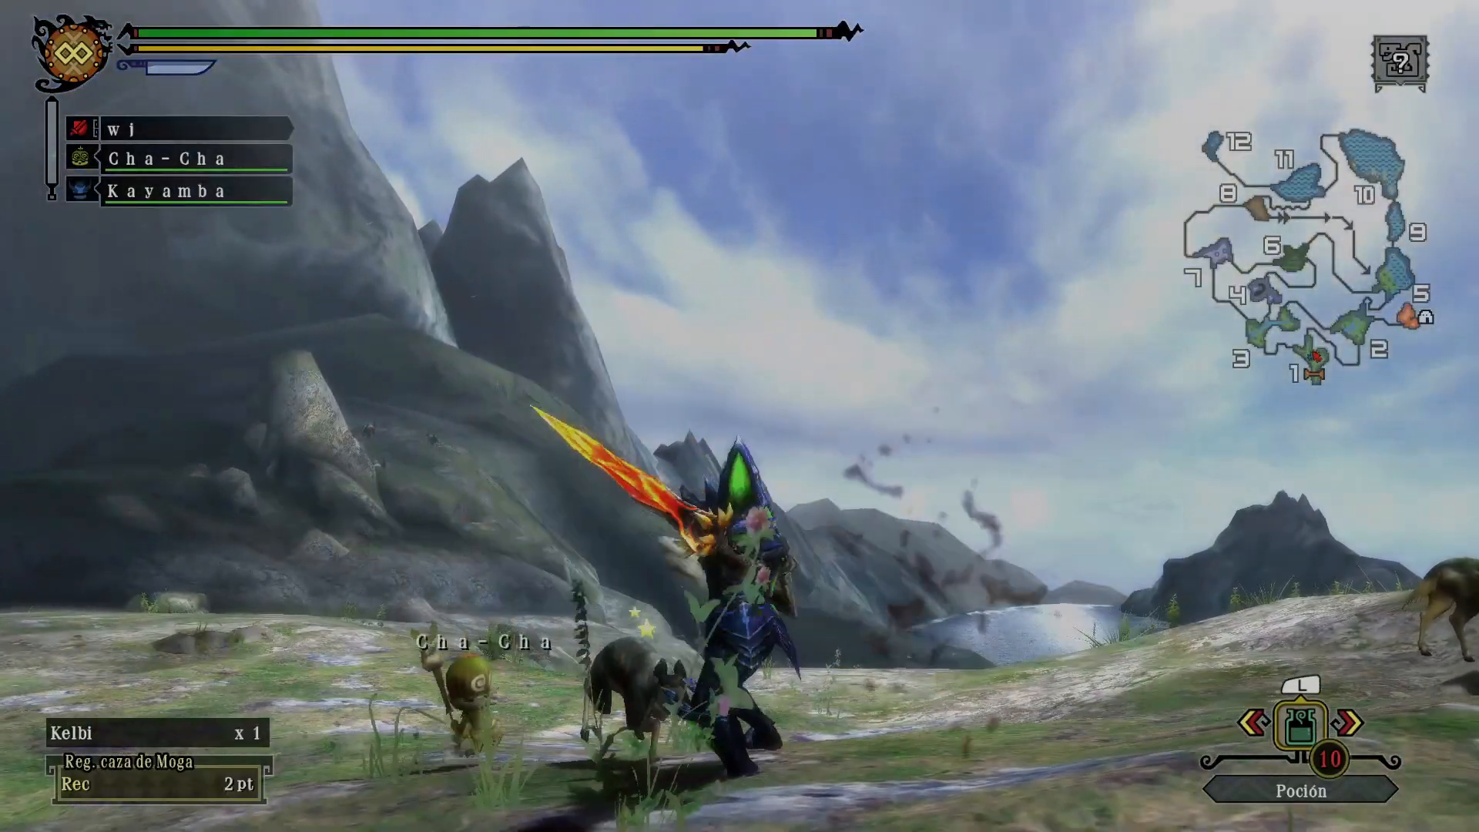
{"action": "key", "text": "Right"}
{"action": "key", "text": "space"}
{"action": "key", "text": "Right"}
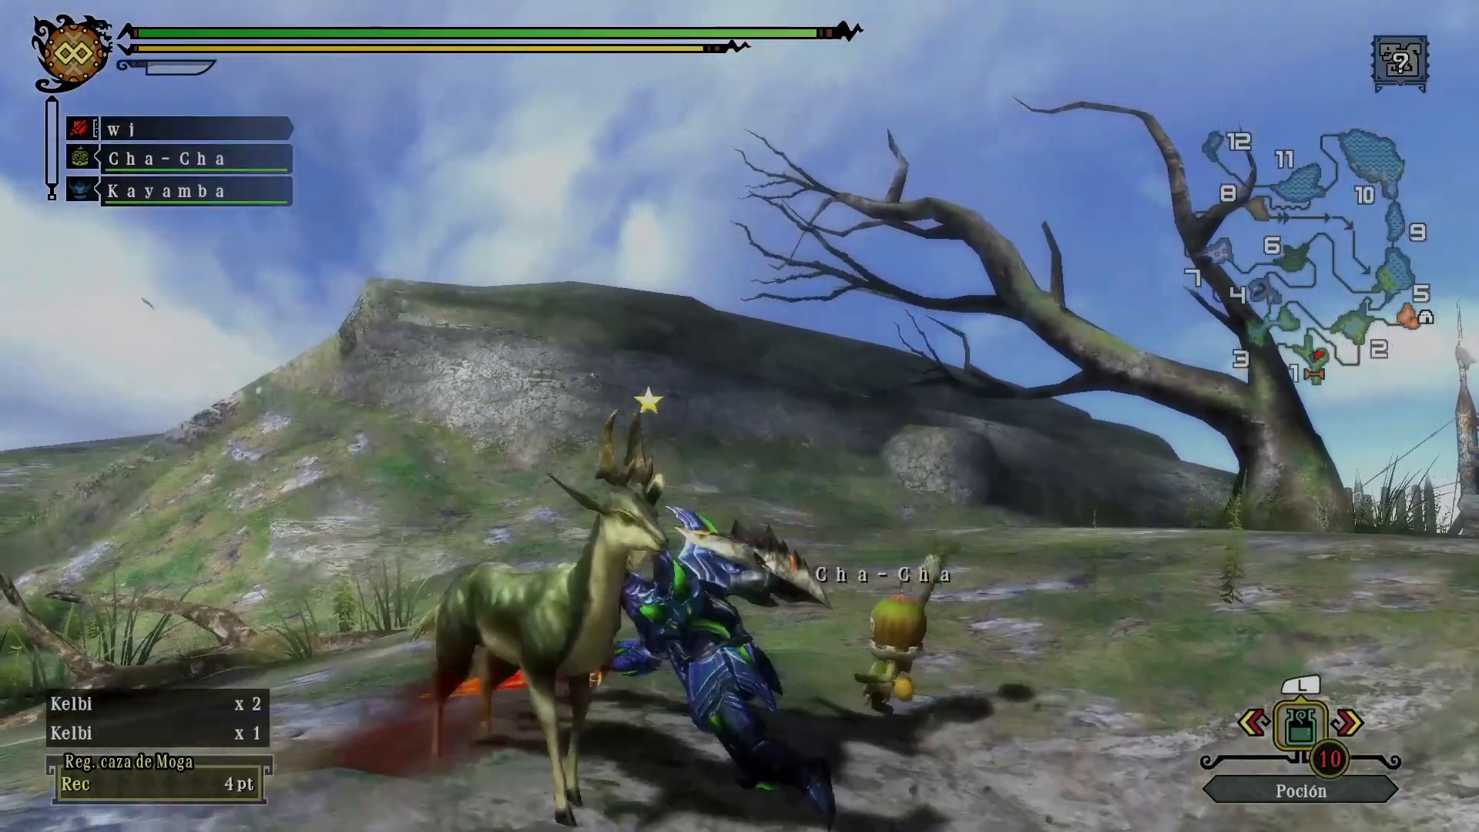
{"action": "key", "text": "Right"}
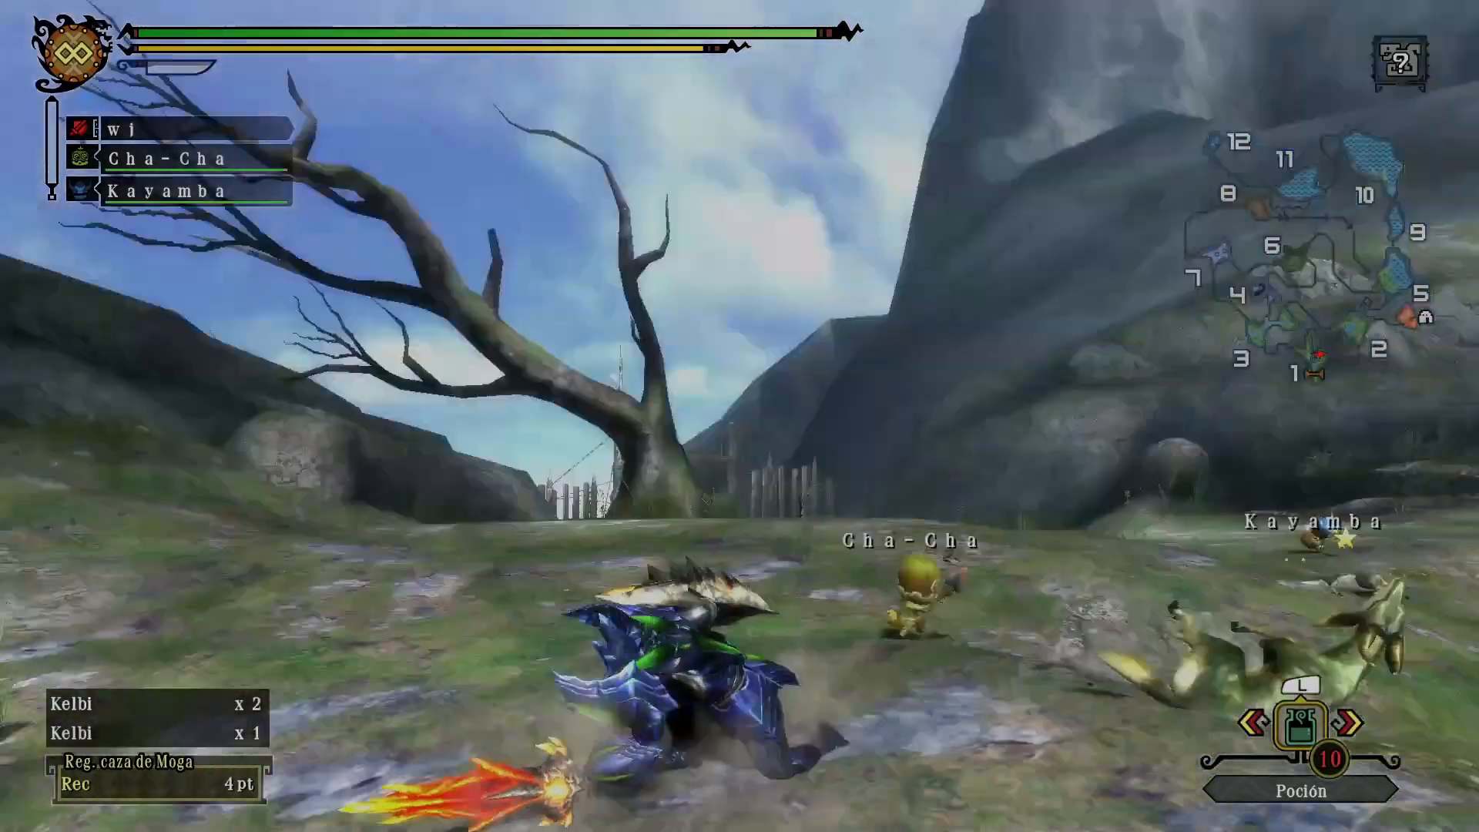
{"action": "key", "text": "Left"}
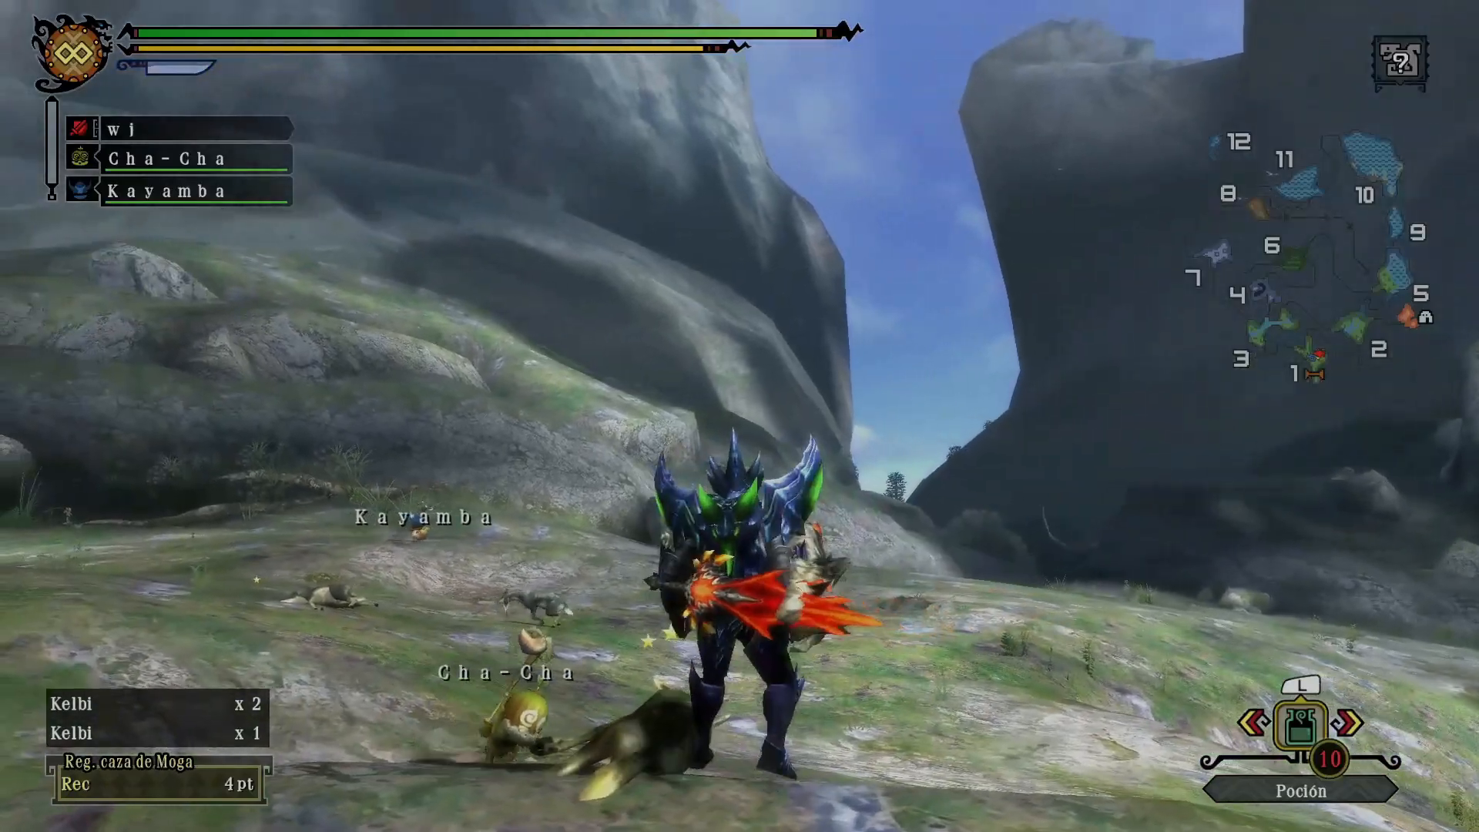
{"action": "key", "text": "Left"}
{"action": "key", "text": "Right"}
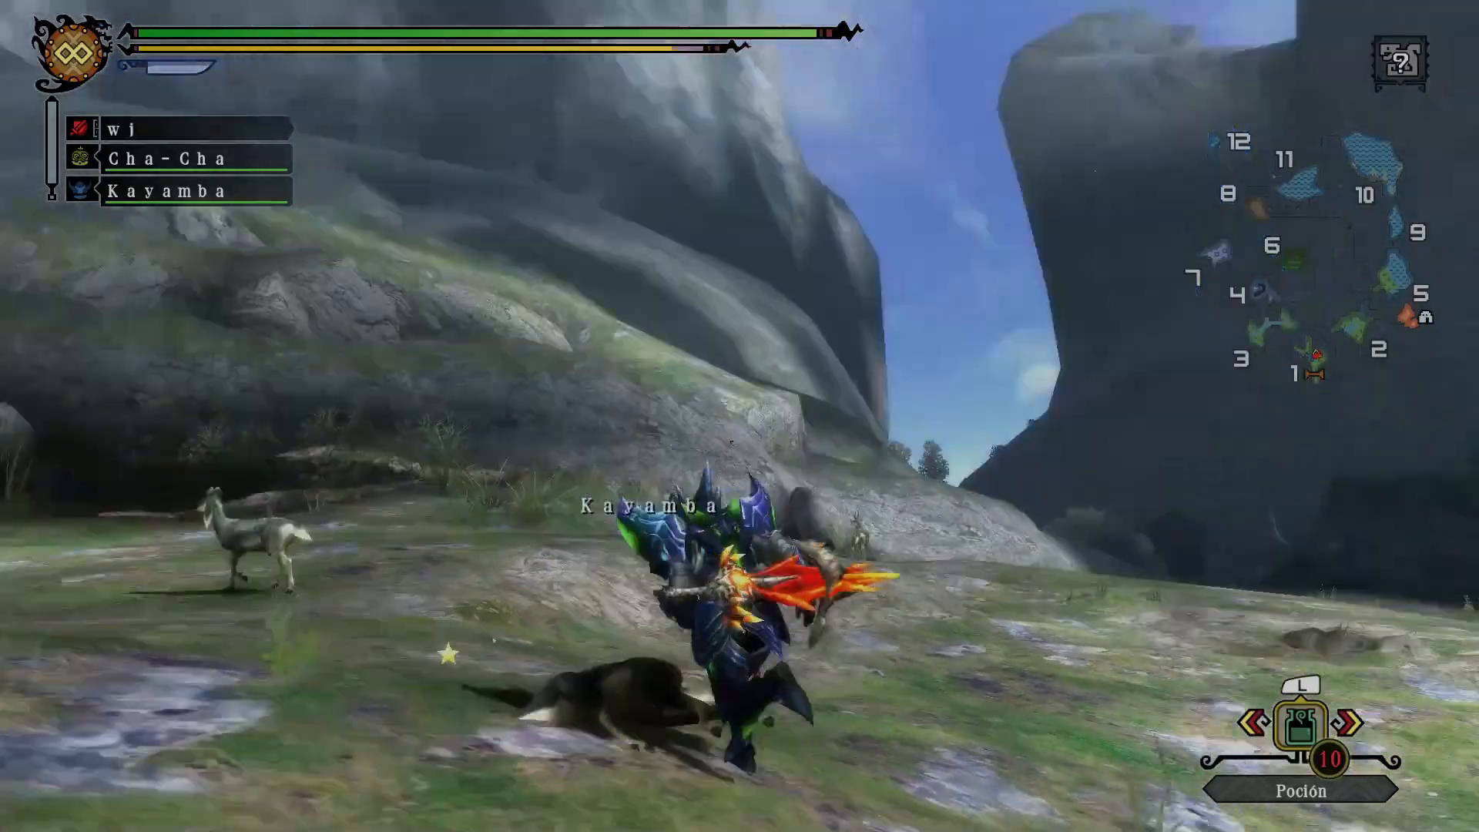
{"action": "key", "text": "Down"}
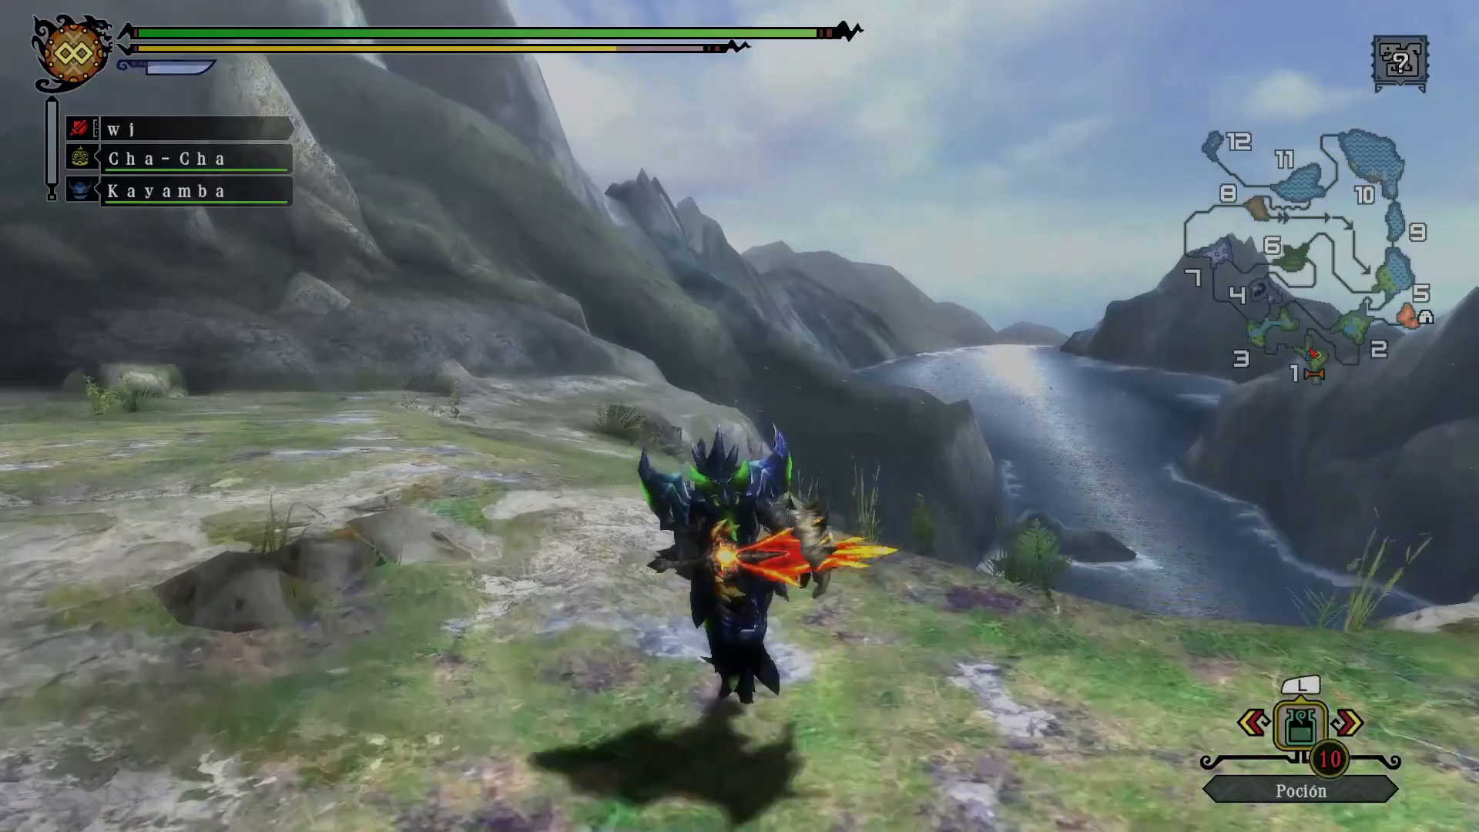
{"action": "key", "text": "Left"}
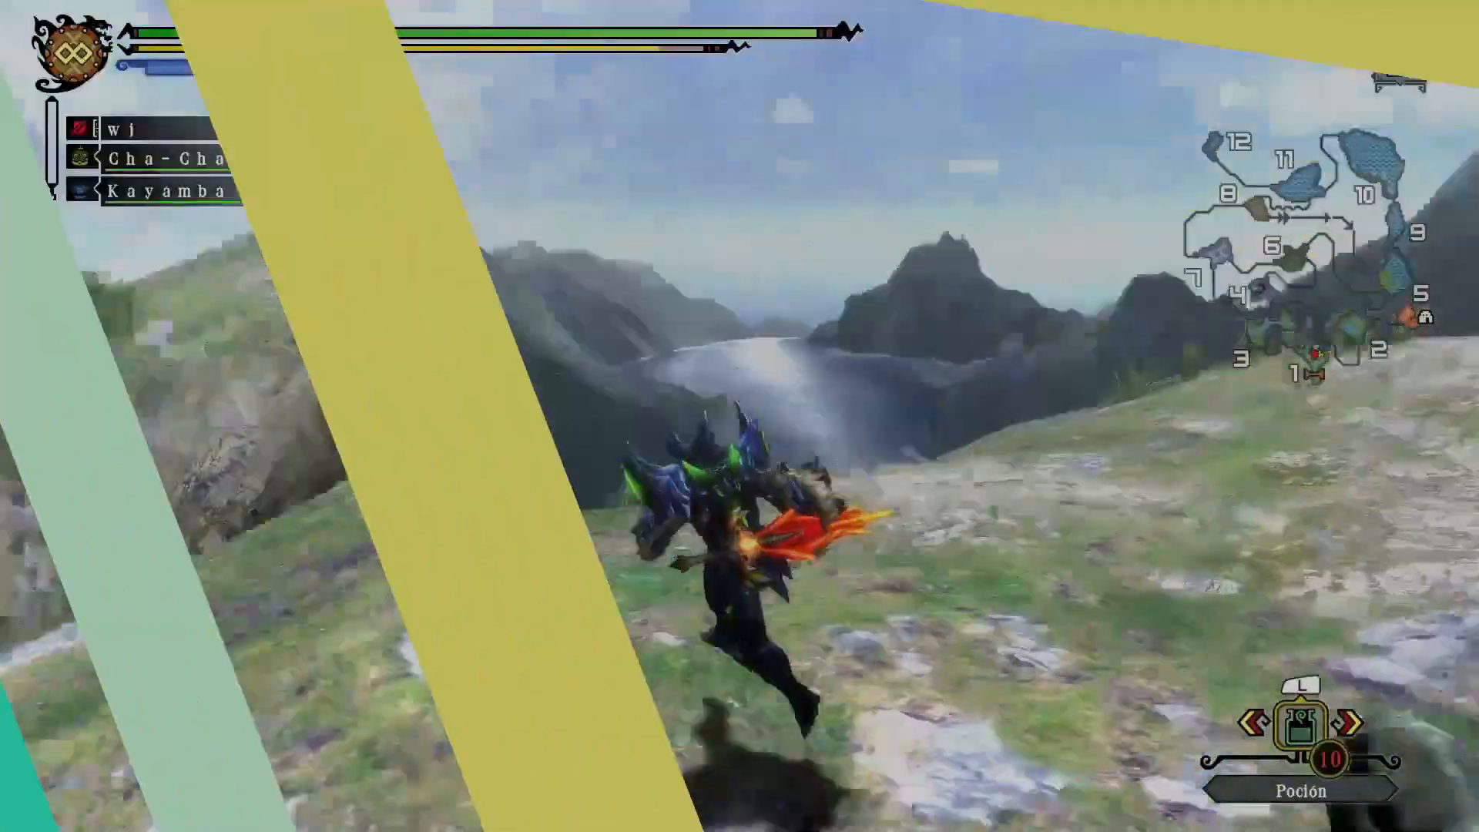
{"action": "key", "text": "Left"}
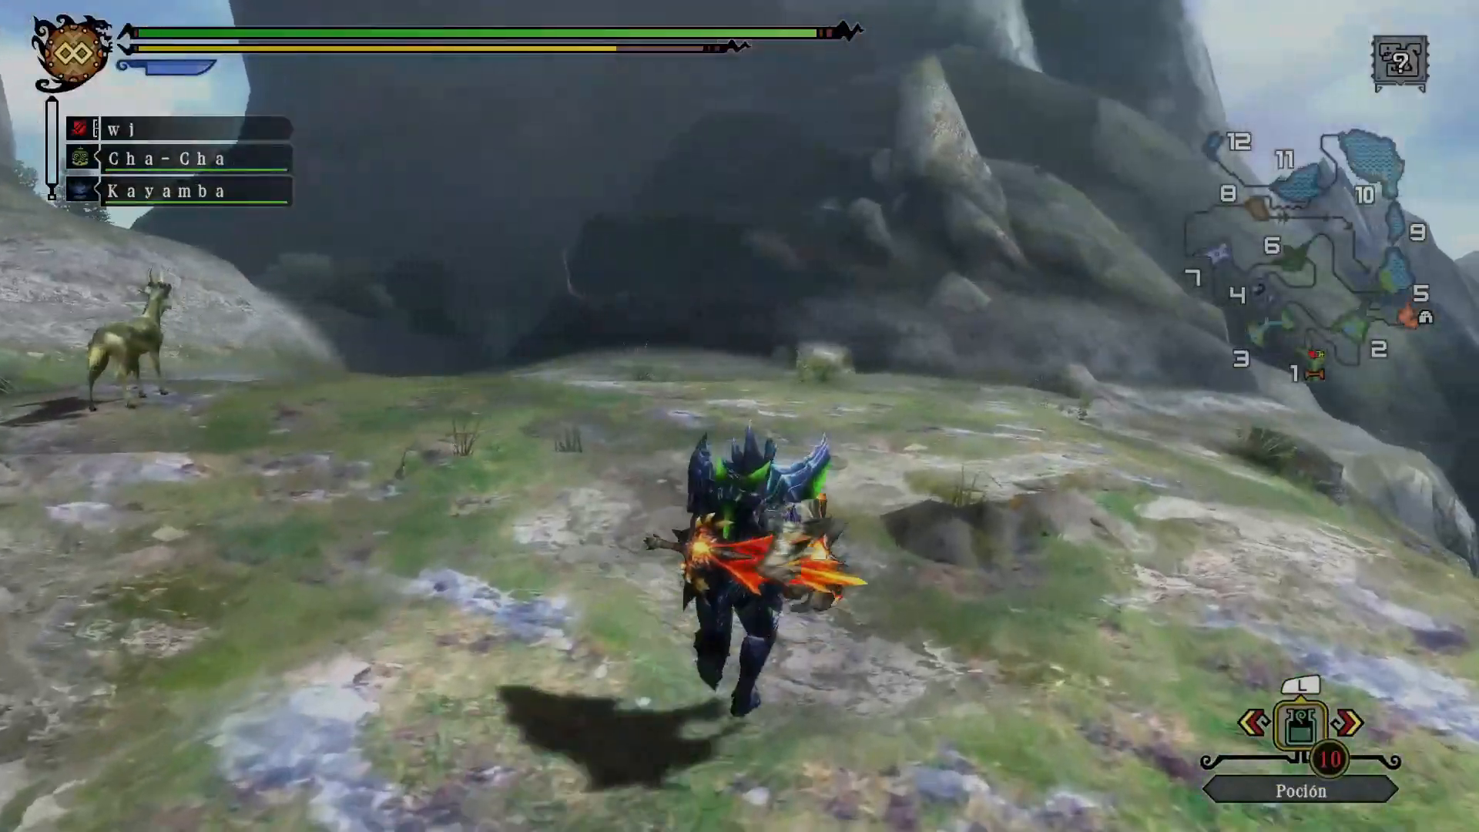
{"action": "key", "text": "Right"}
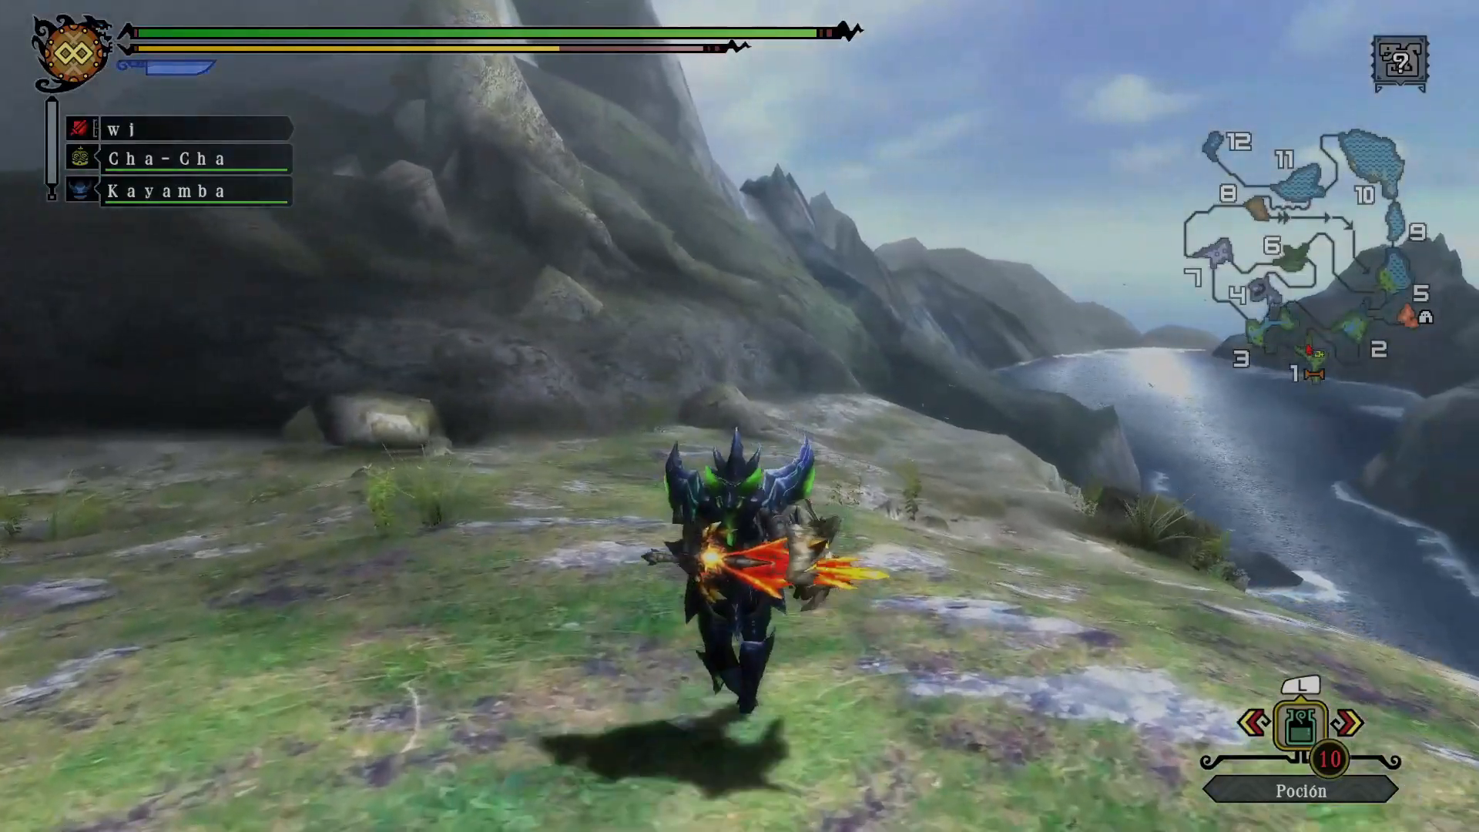
{"action": "key", "text": "Right"}
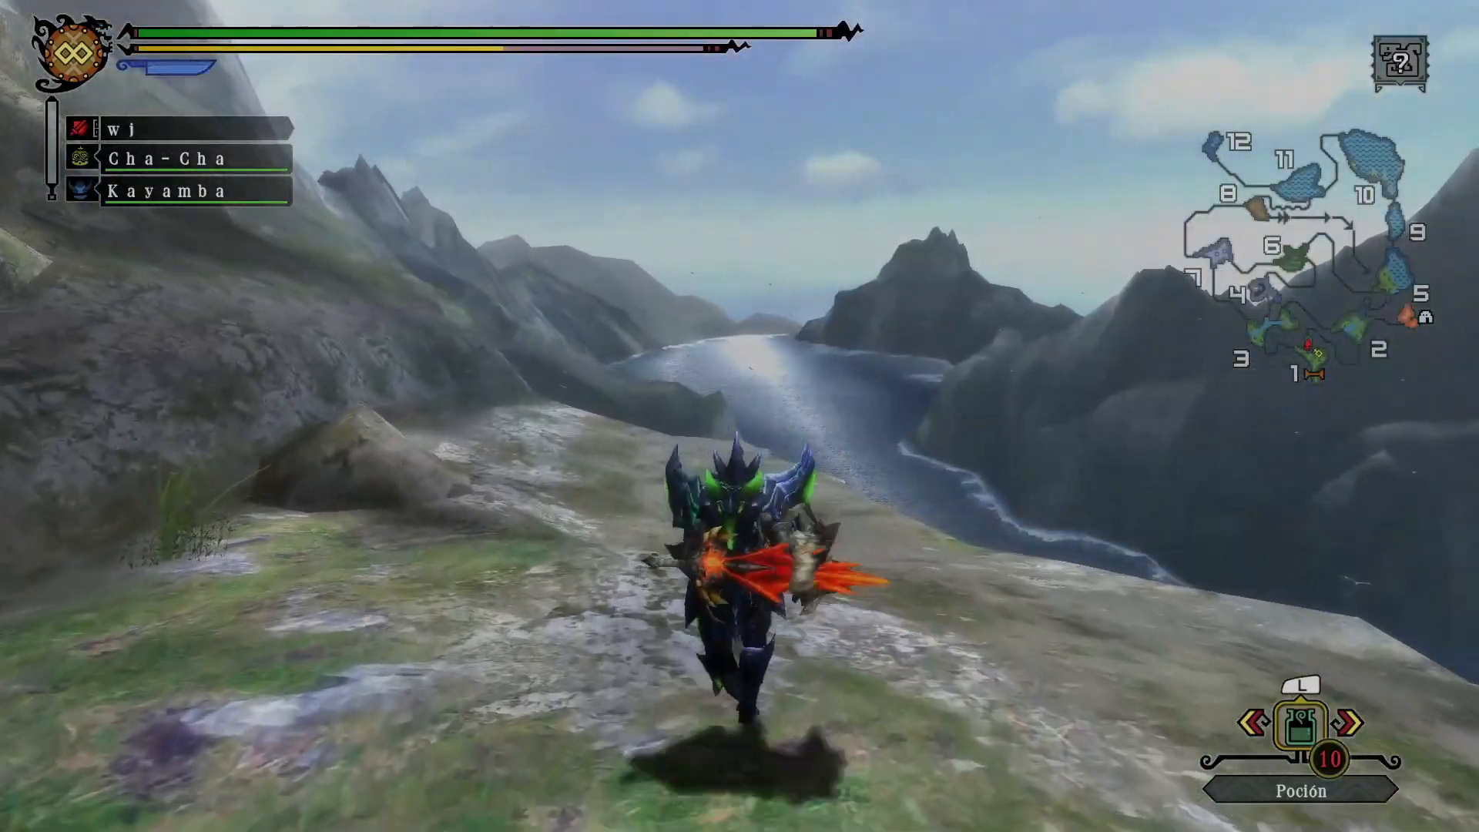